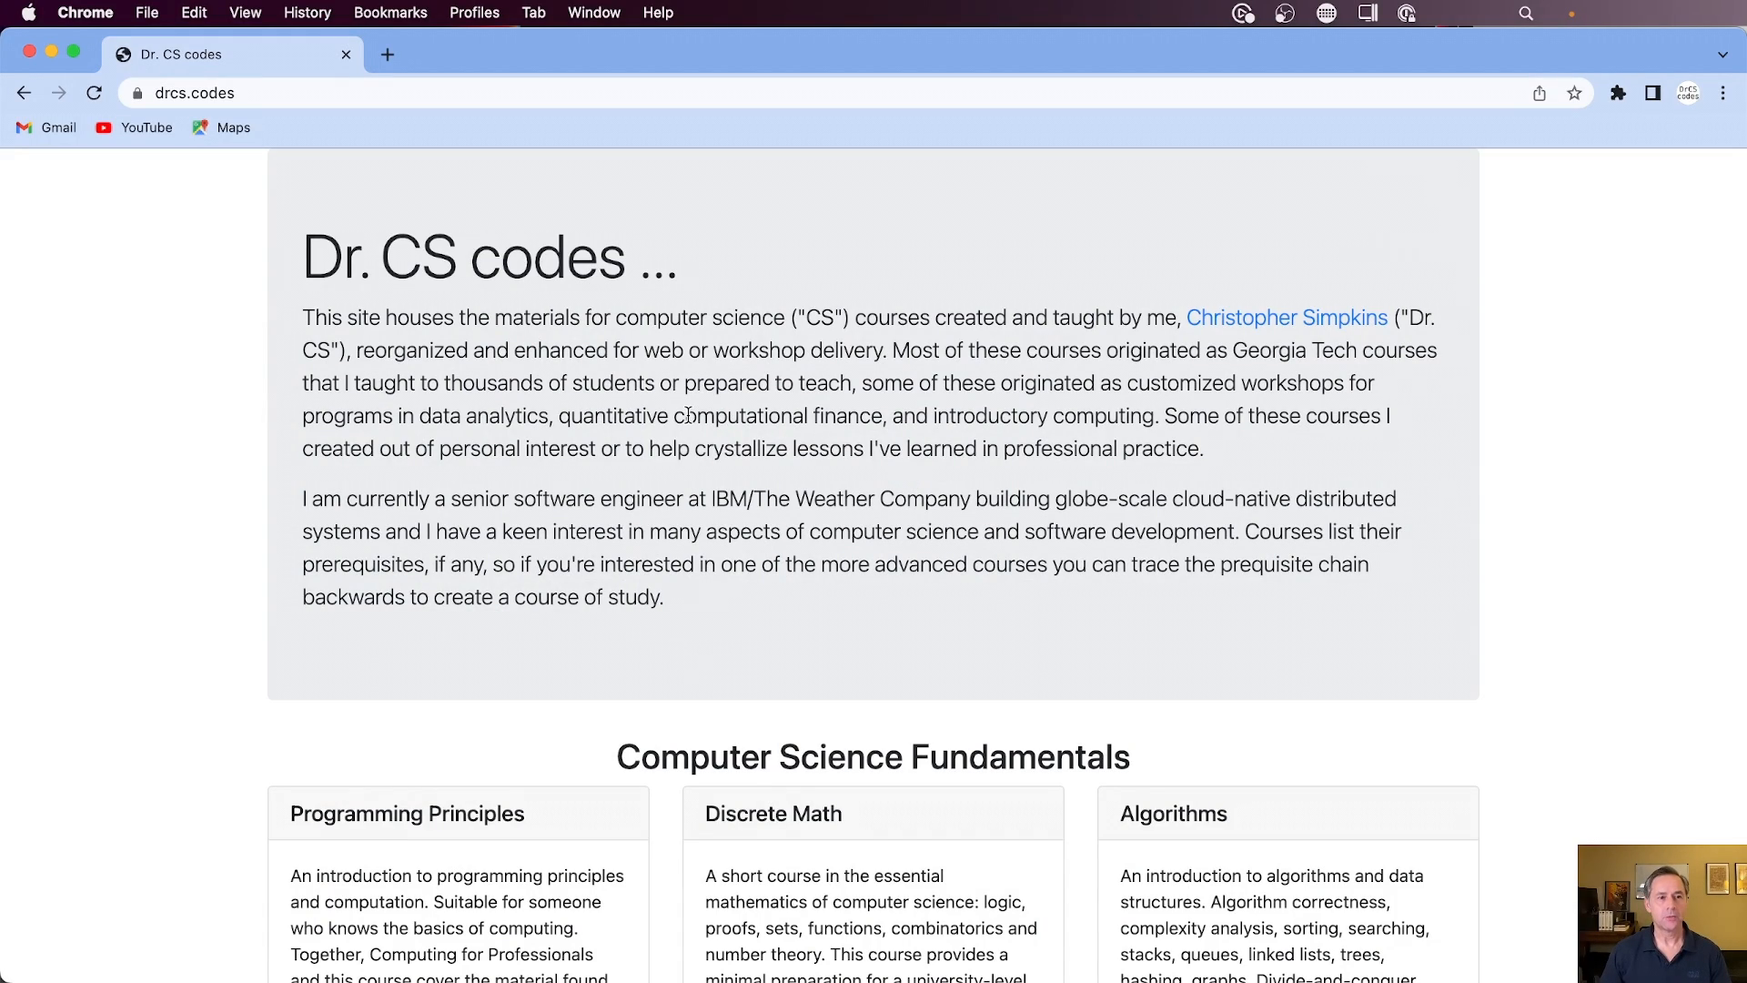
- Open the Professional Python course from the Dr. CS codes site and go to its Getting Started page
{"action": "scroll", "coordinate": [824, 587], "scroll_direction": "down", "scroll_amount": 5}
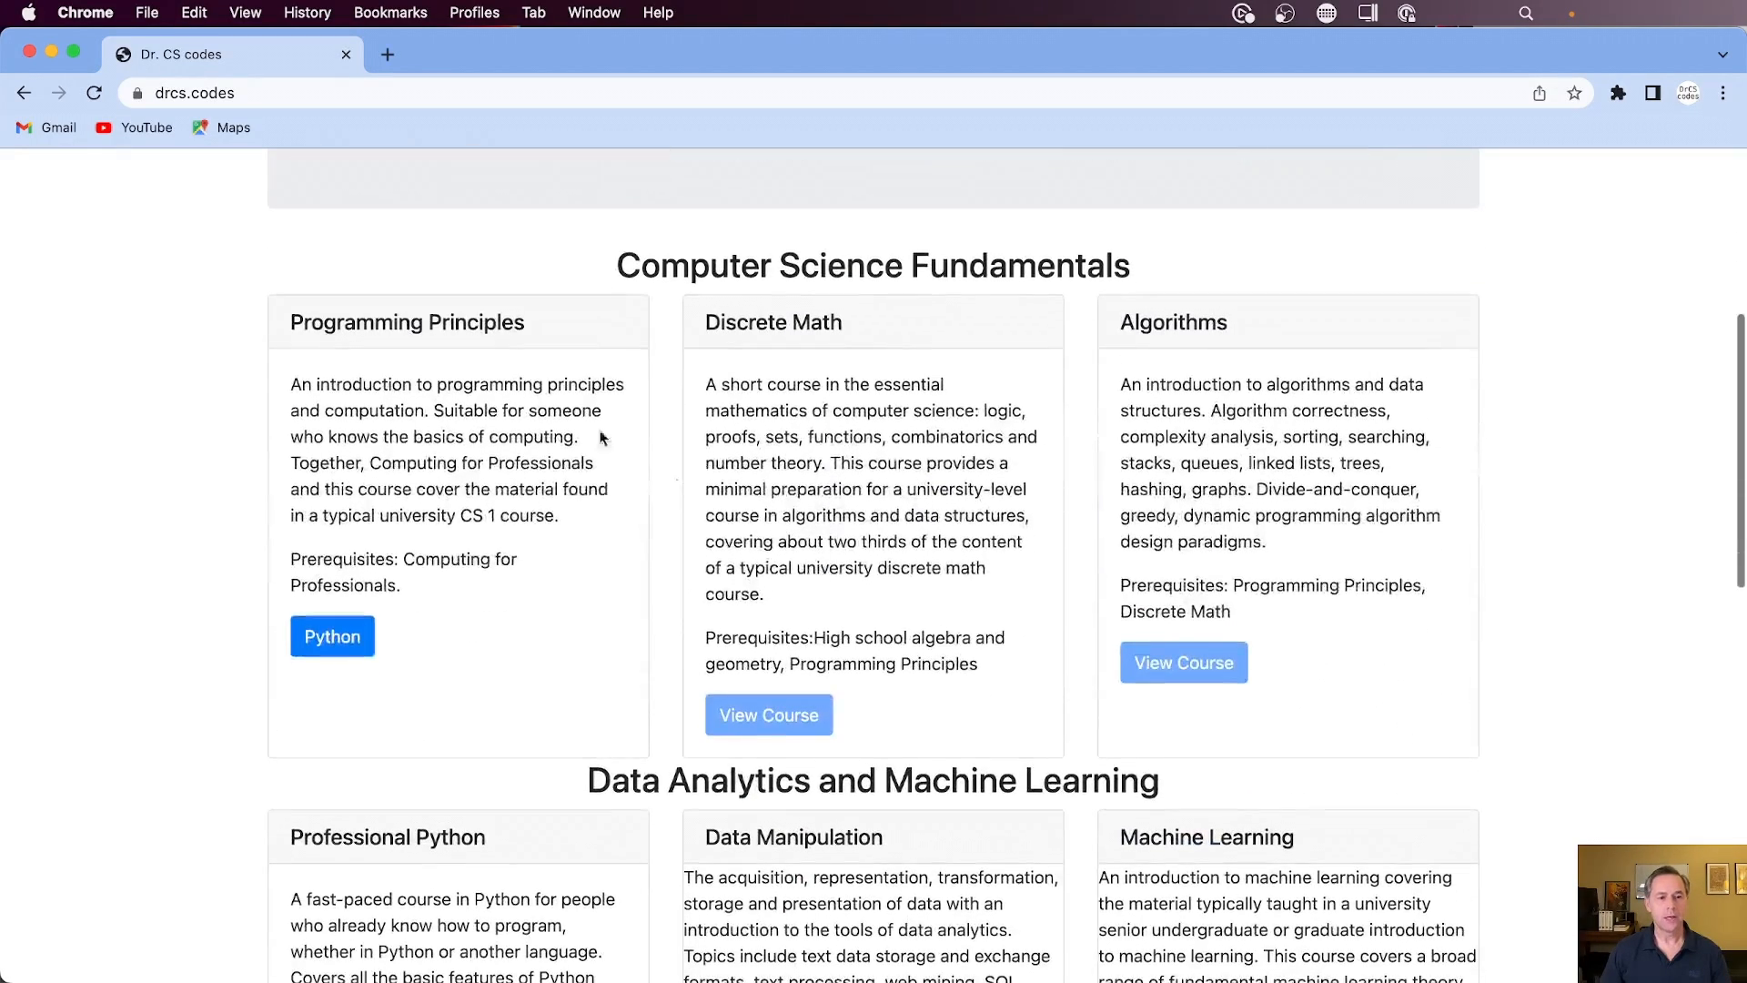
{"action": "scroll", "coordinate": [783, 573], "scroll_direction": "down", "scroll_amount": 5}
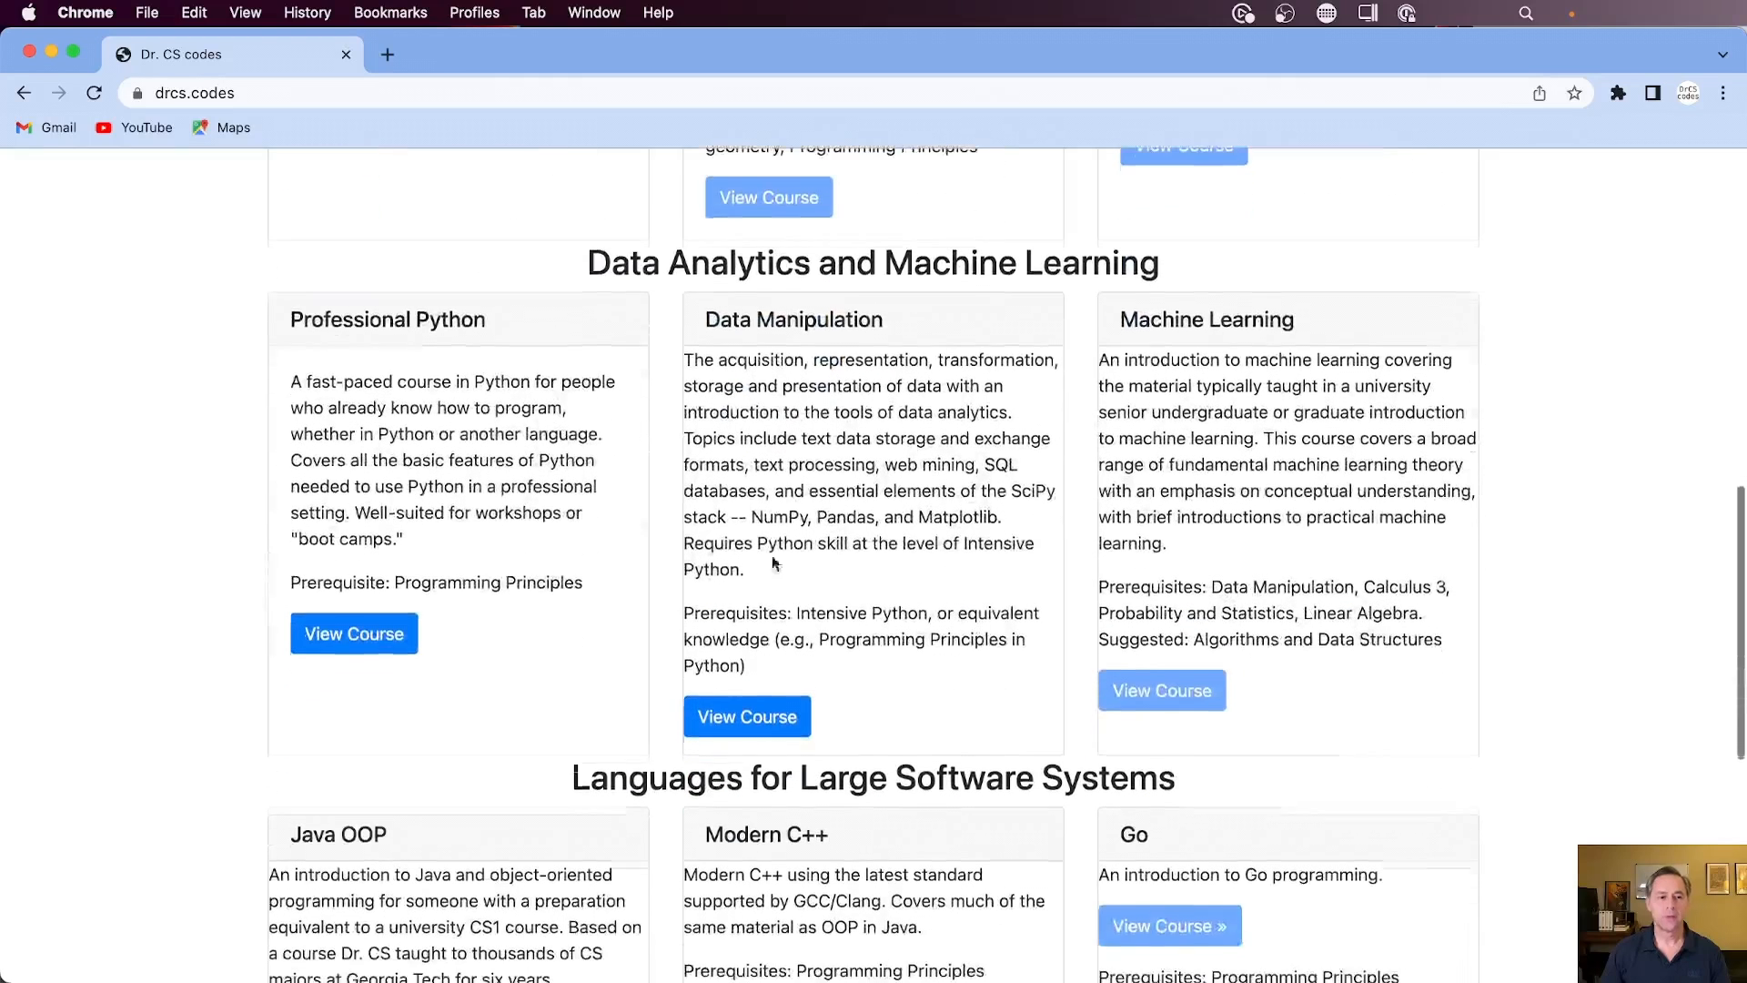
{"action": "left_click", "coordinate": [355, 637]}
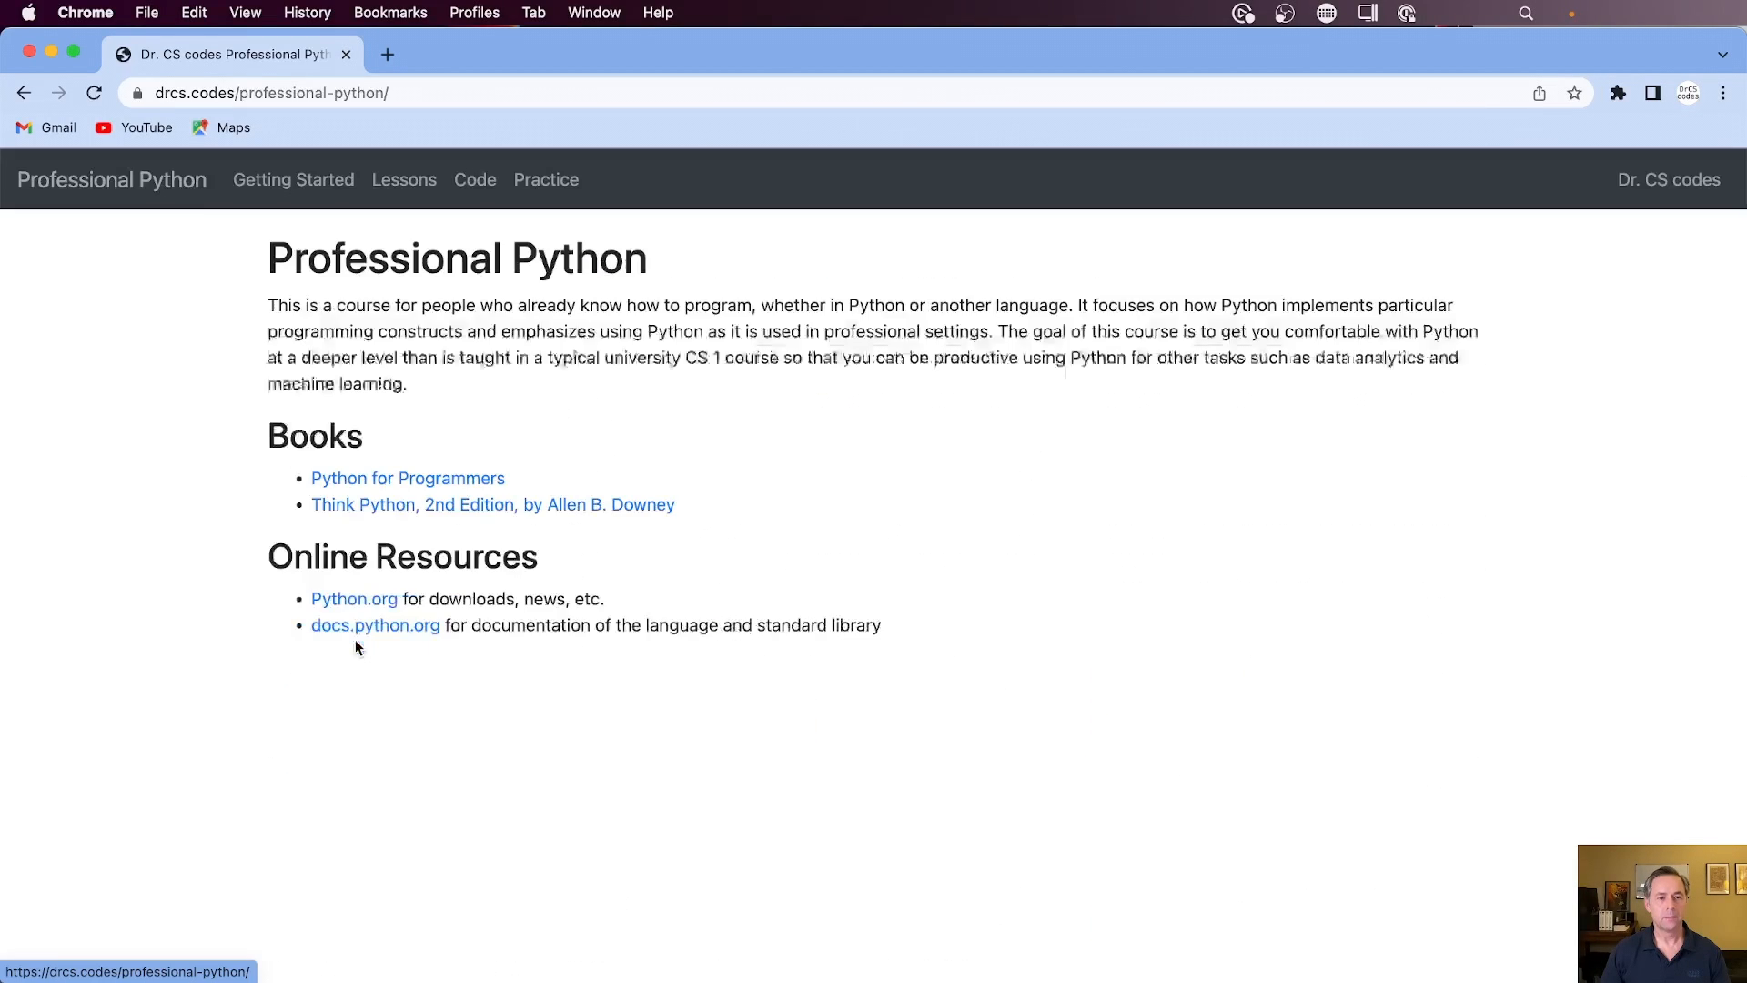
{"action": "left_click", "coordinate": [306, 190]}
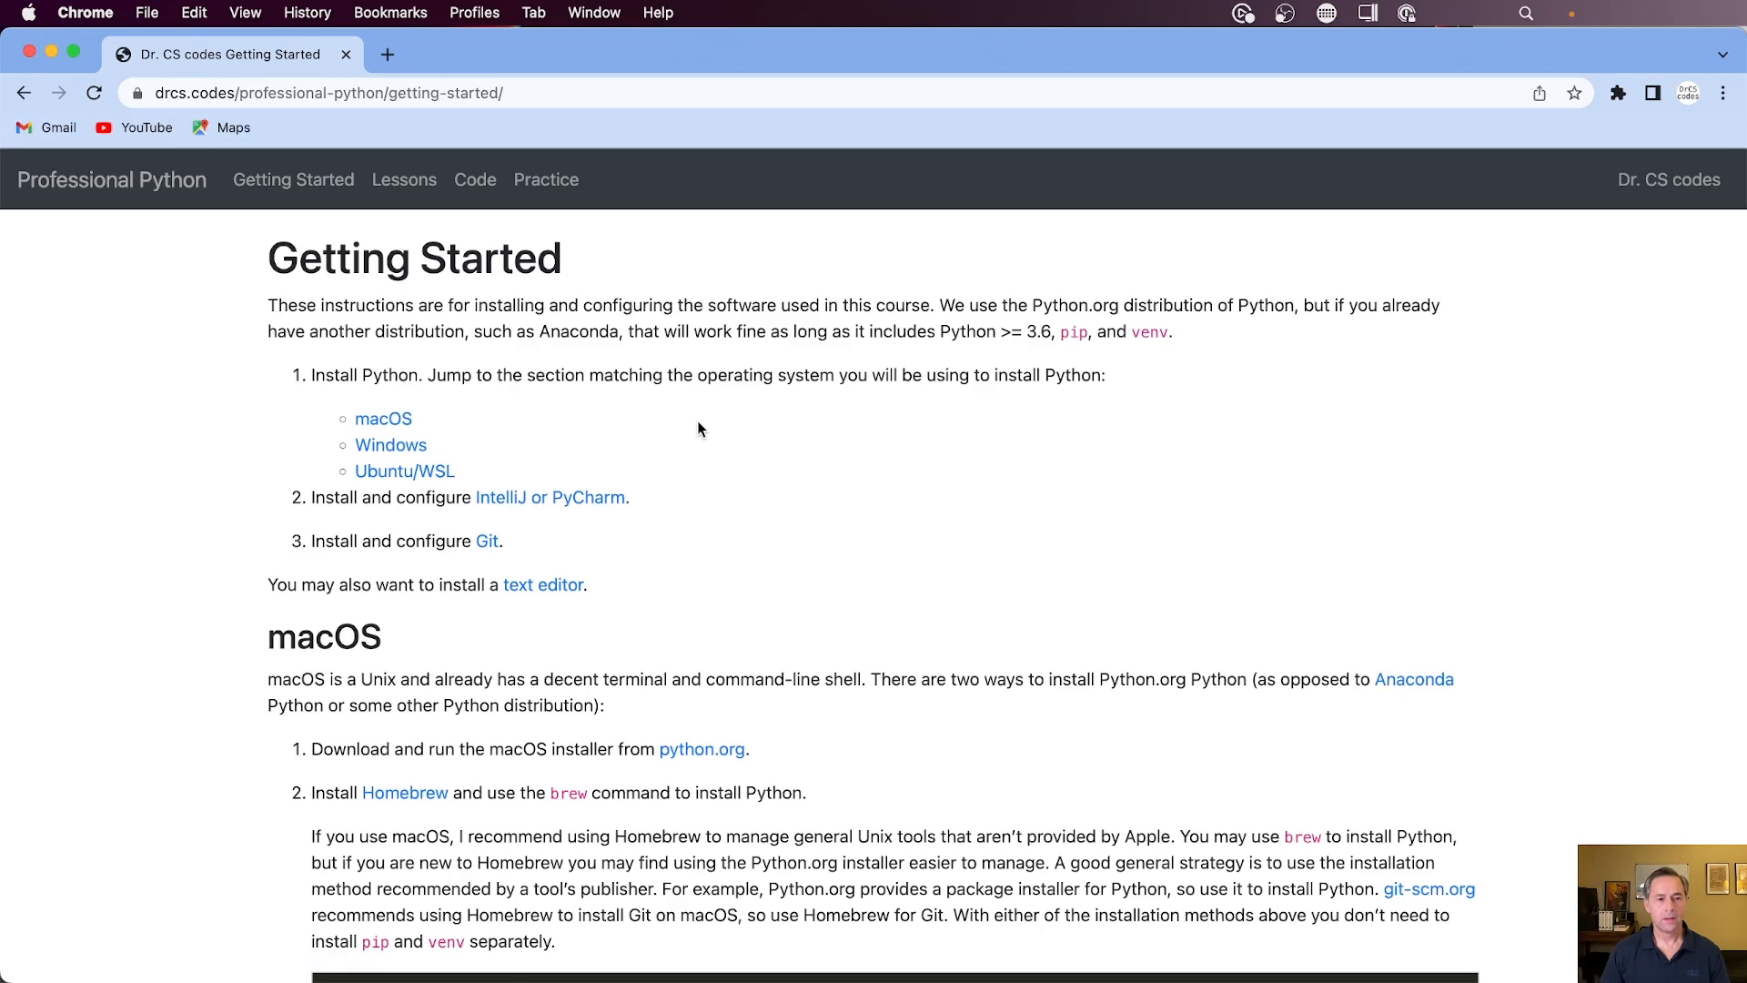
- Open the python.org link from the macOS installation instructions in a new tab and switch to that tab
{"action": "scroll", "coordinate": [699, 428], "scroll_direction": "down", "scroll_amount": 2}
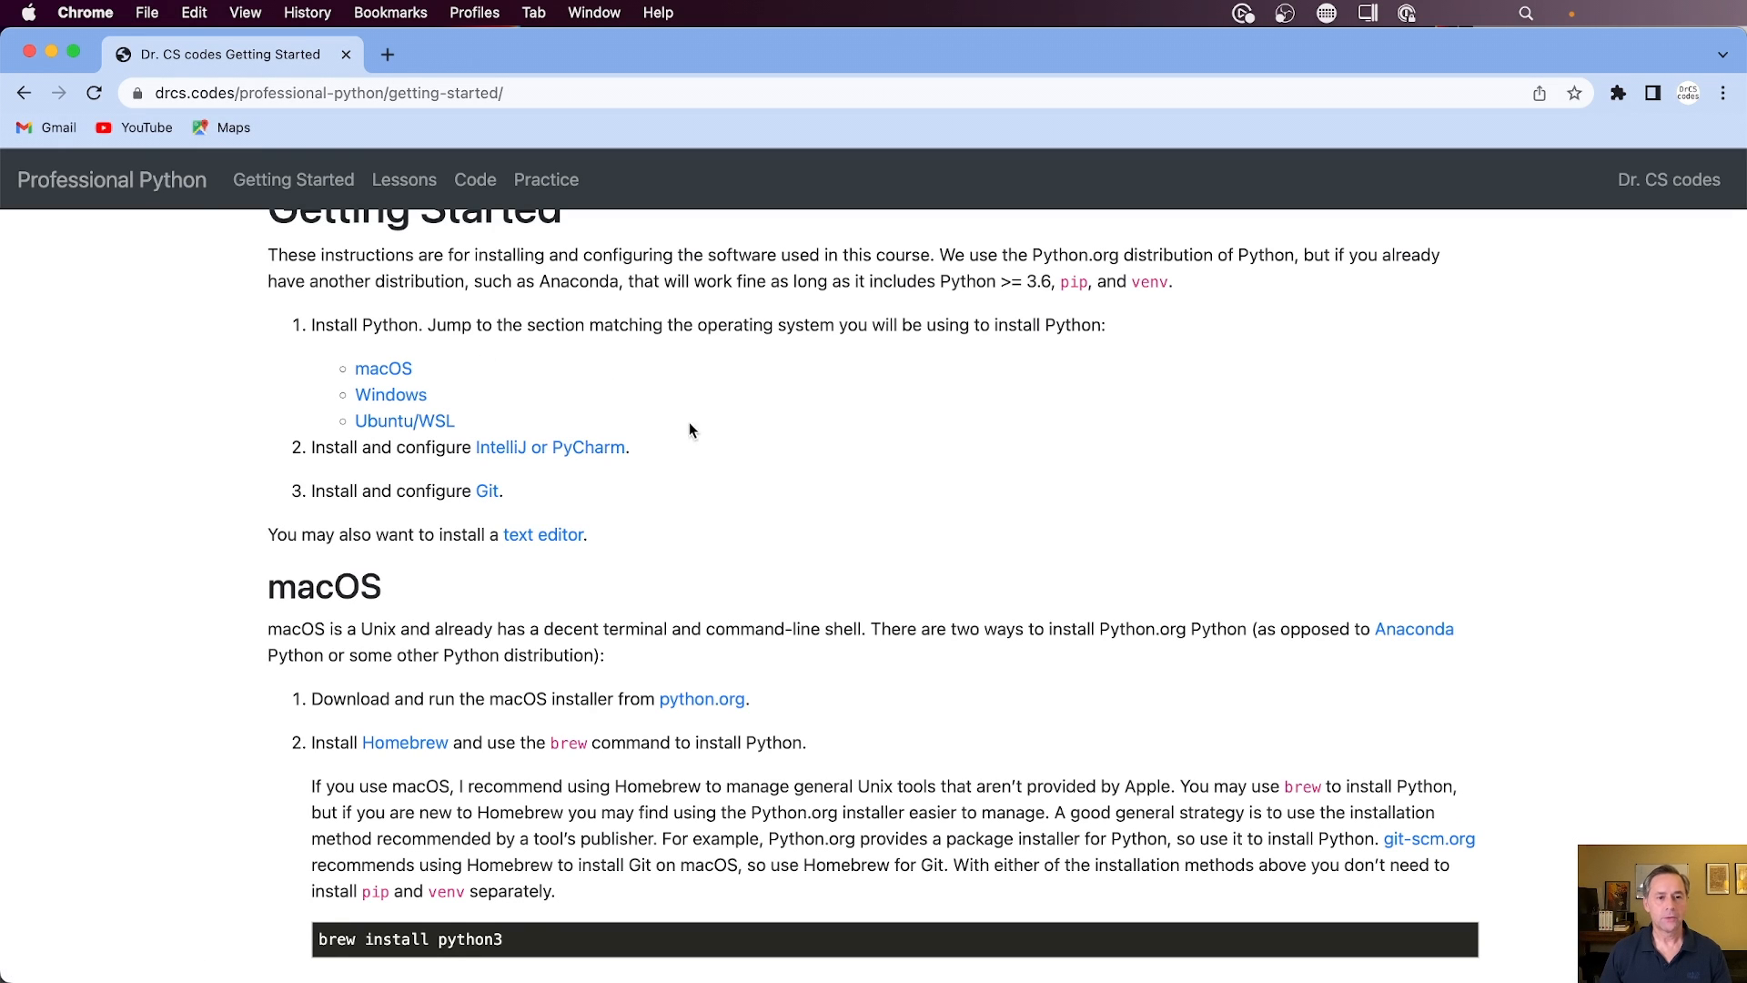
{"action": "scroll", "coordinate": [992, 564], "scroll_direction": "down", "scroll_amount": 4}
{"action": "scroll", "coordinate": [546, 404], "scroll_direction": "up", "scroll_amount": 5}
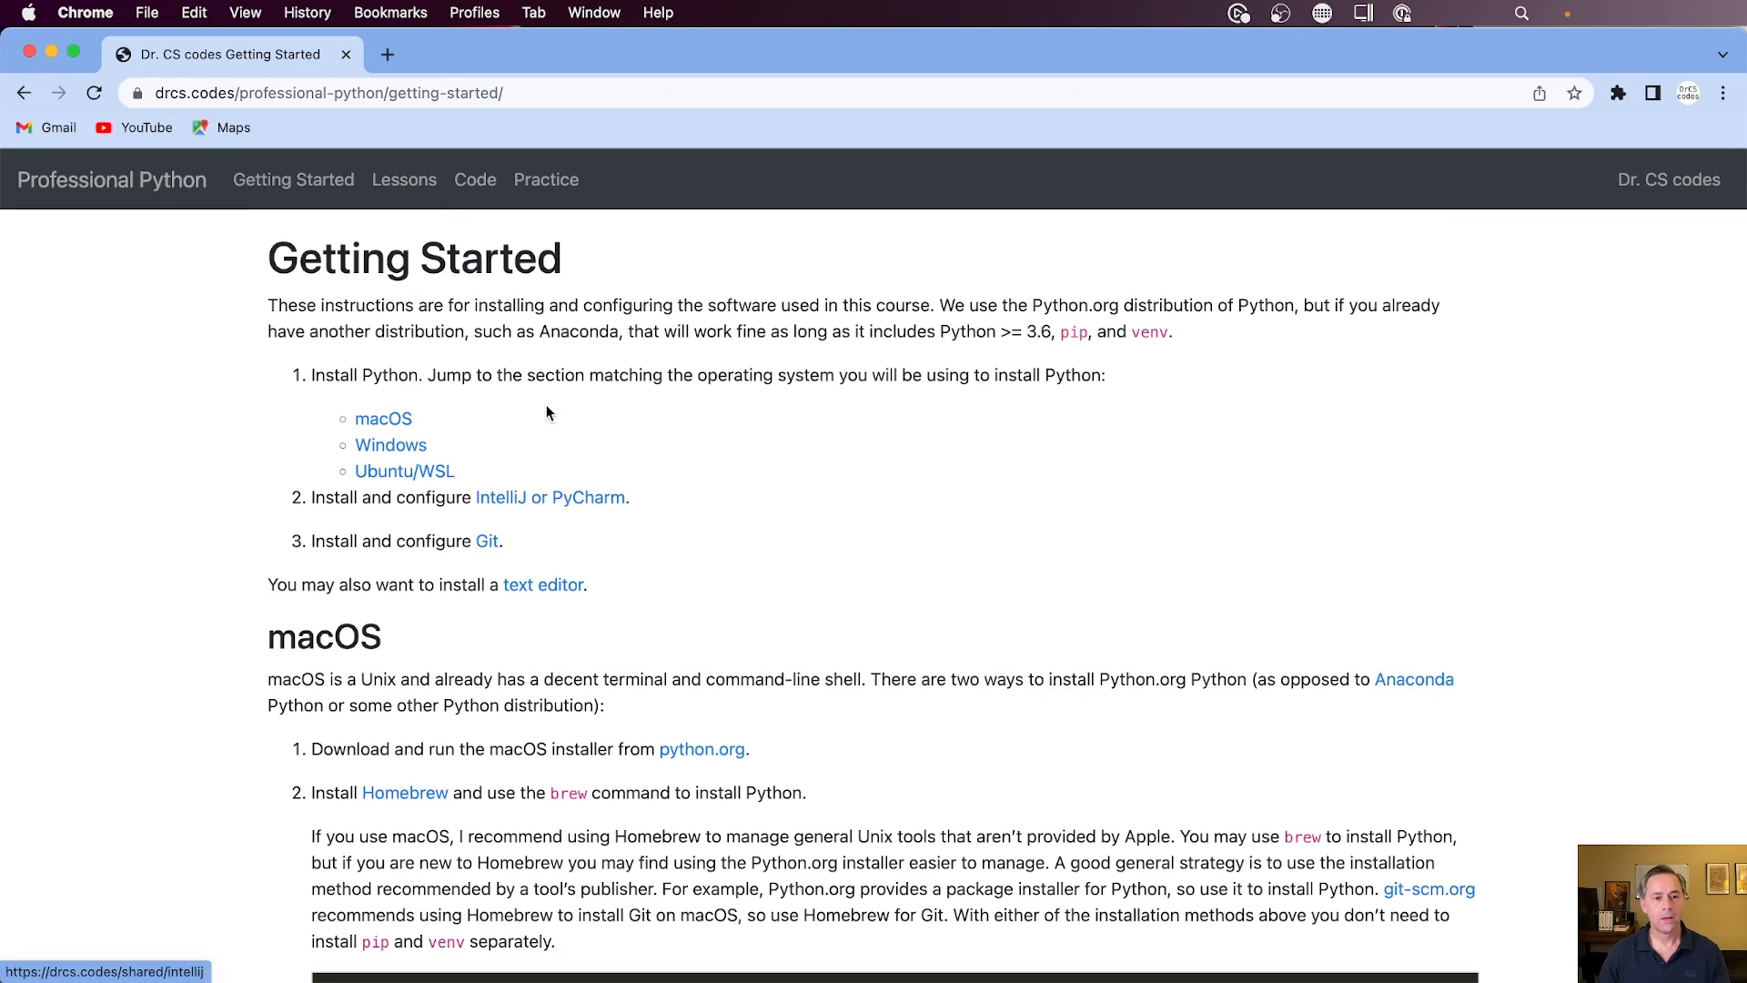
{"action": "scroll", "coordinate": [728, 551], "scroll_direction": "down", "scroll_amount": 4}
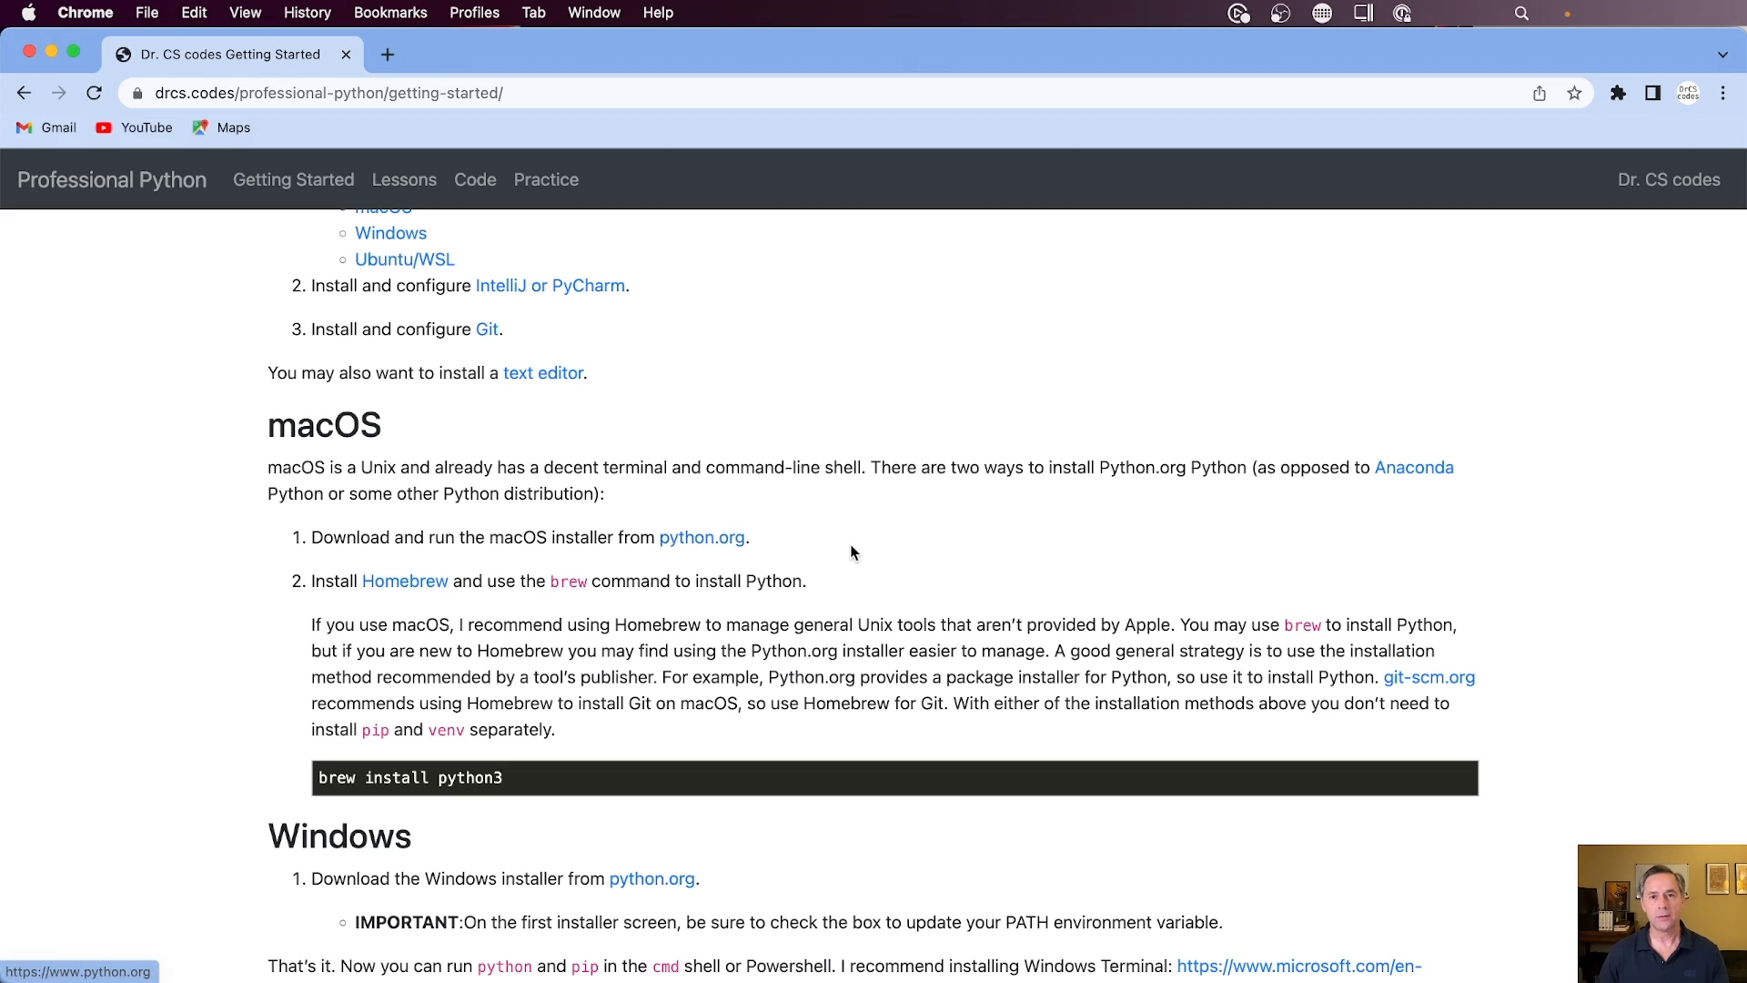
{"action": "scroll", "coordinate": [773, 535], "scroll_direction": "down", "scroll_amount": 1}
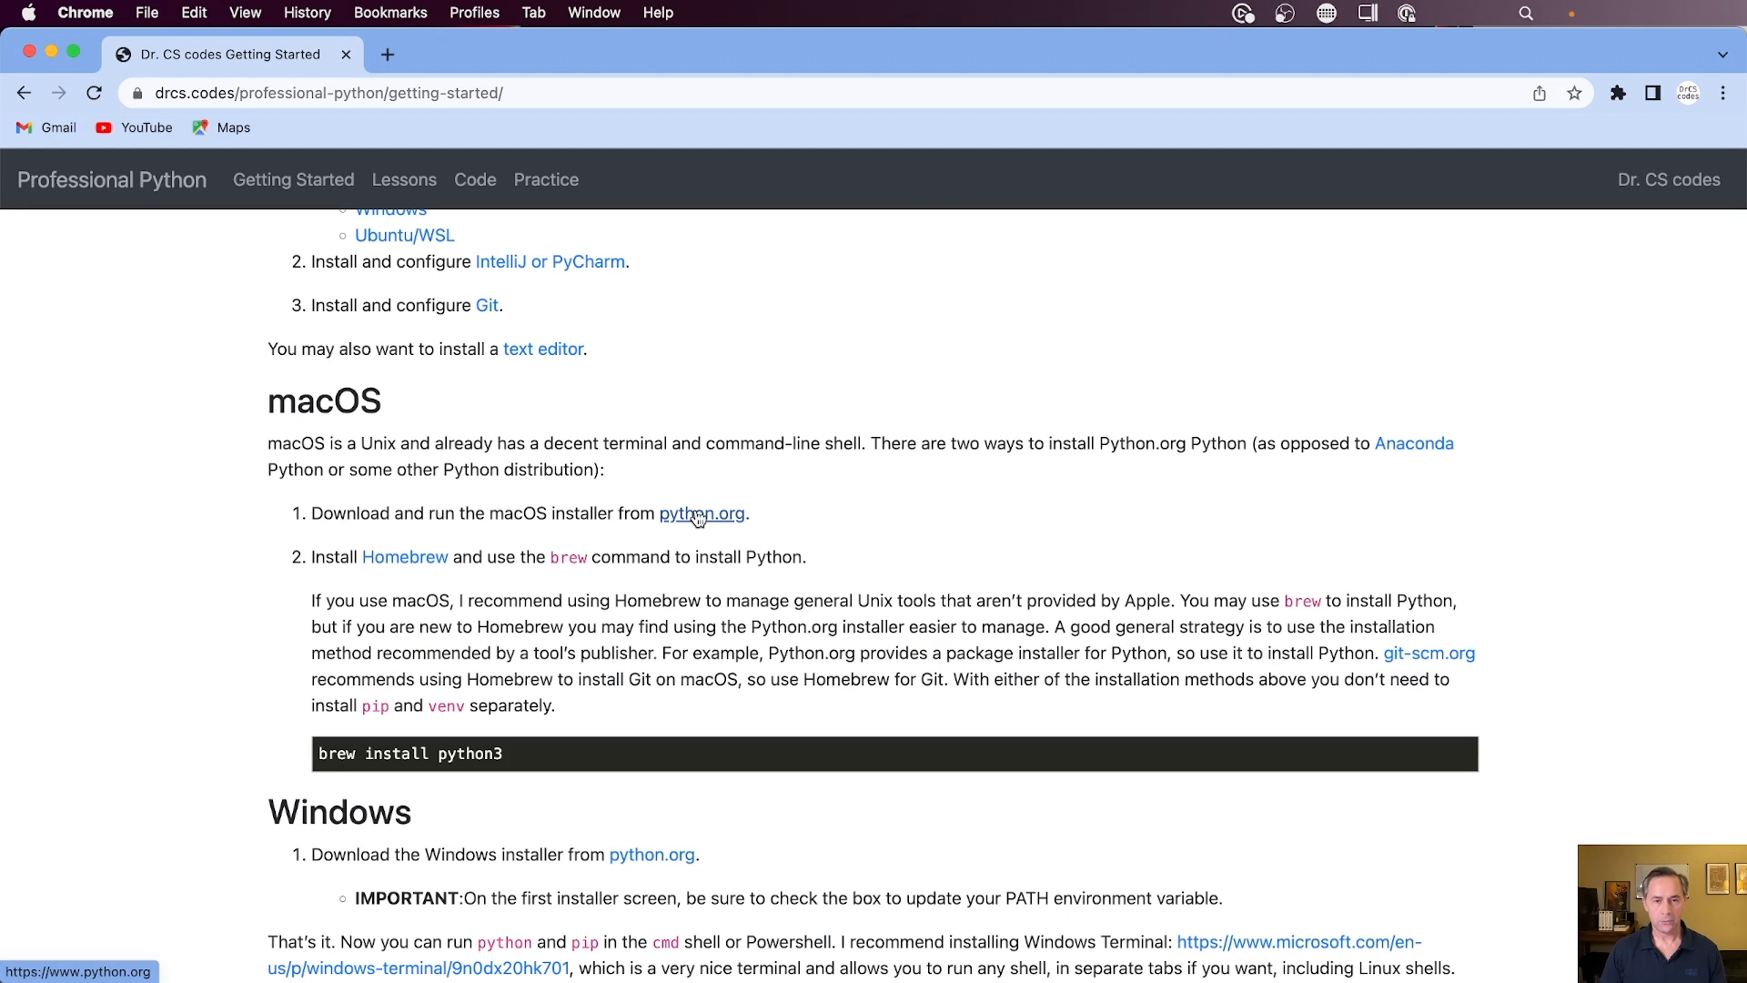
{"action": "left_click", "coordinate": [698, 515], "text": "super"}
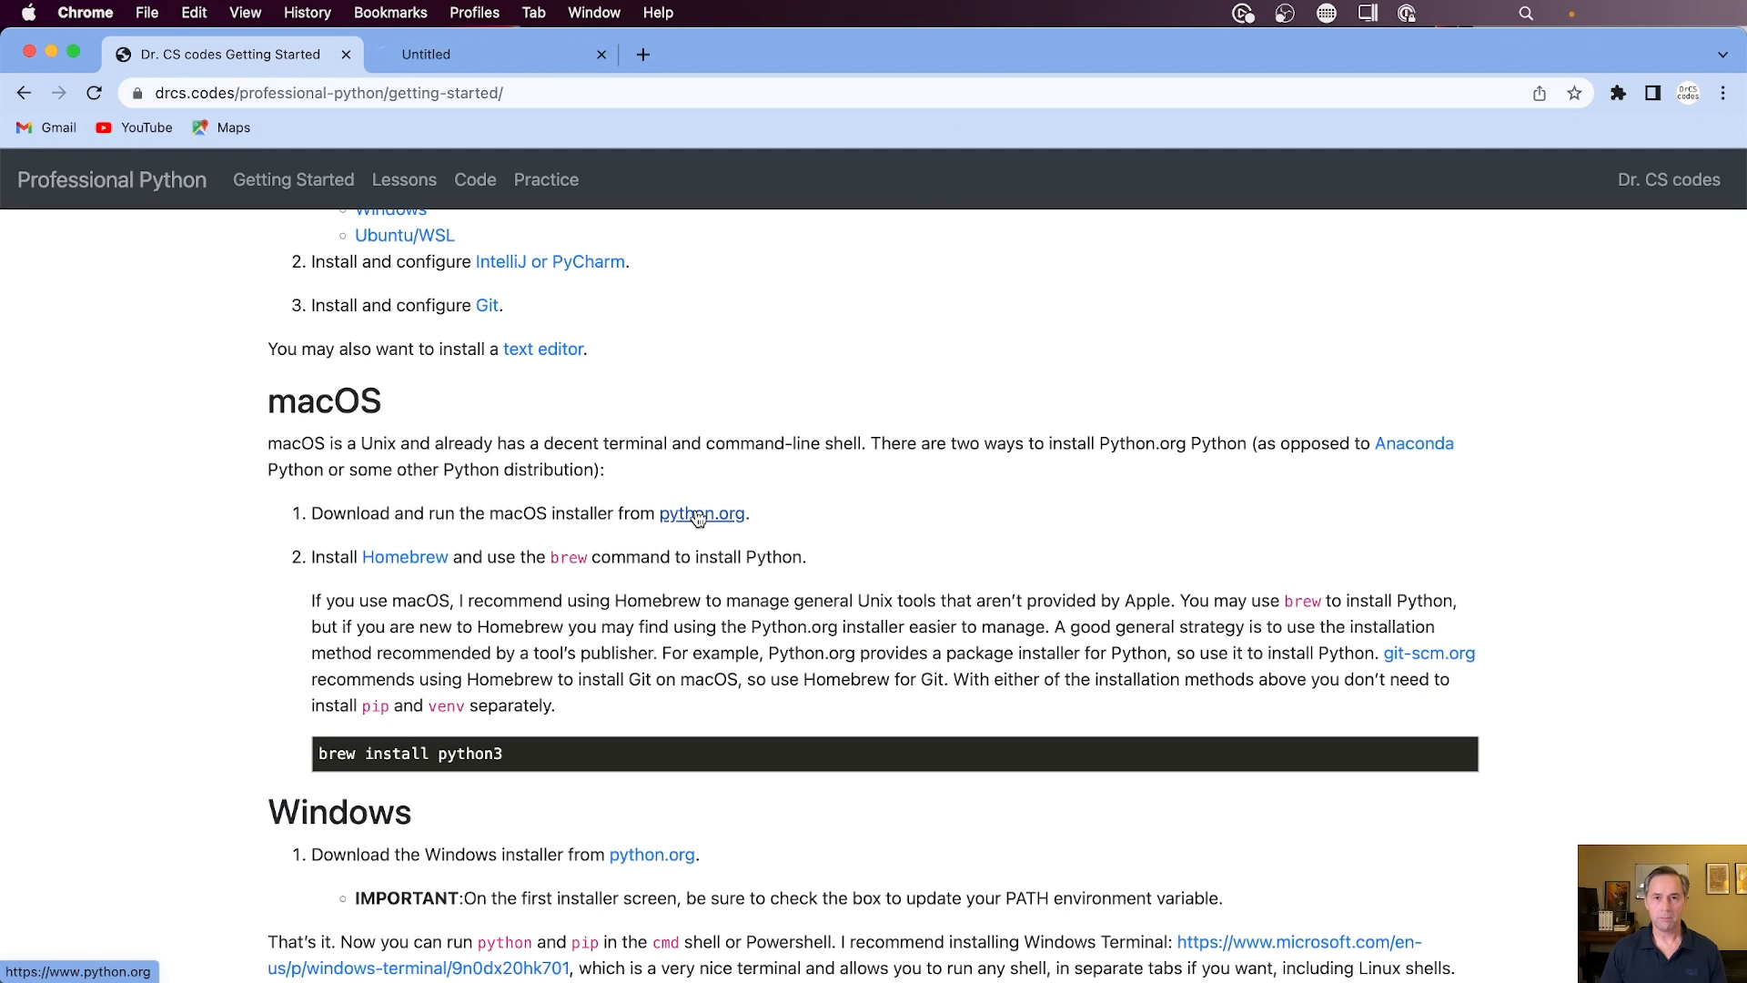
{"action": "left_click", "coordinate": [516, 57]}
- Download the Python 3.10.6 installer for macOS and launch the downloaded package
{"action": "mouse_move", "coordinate": [560, 355]}
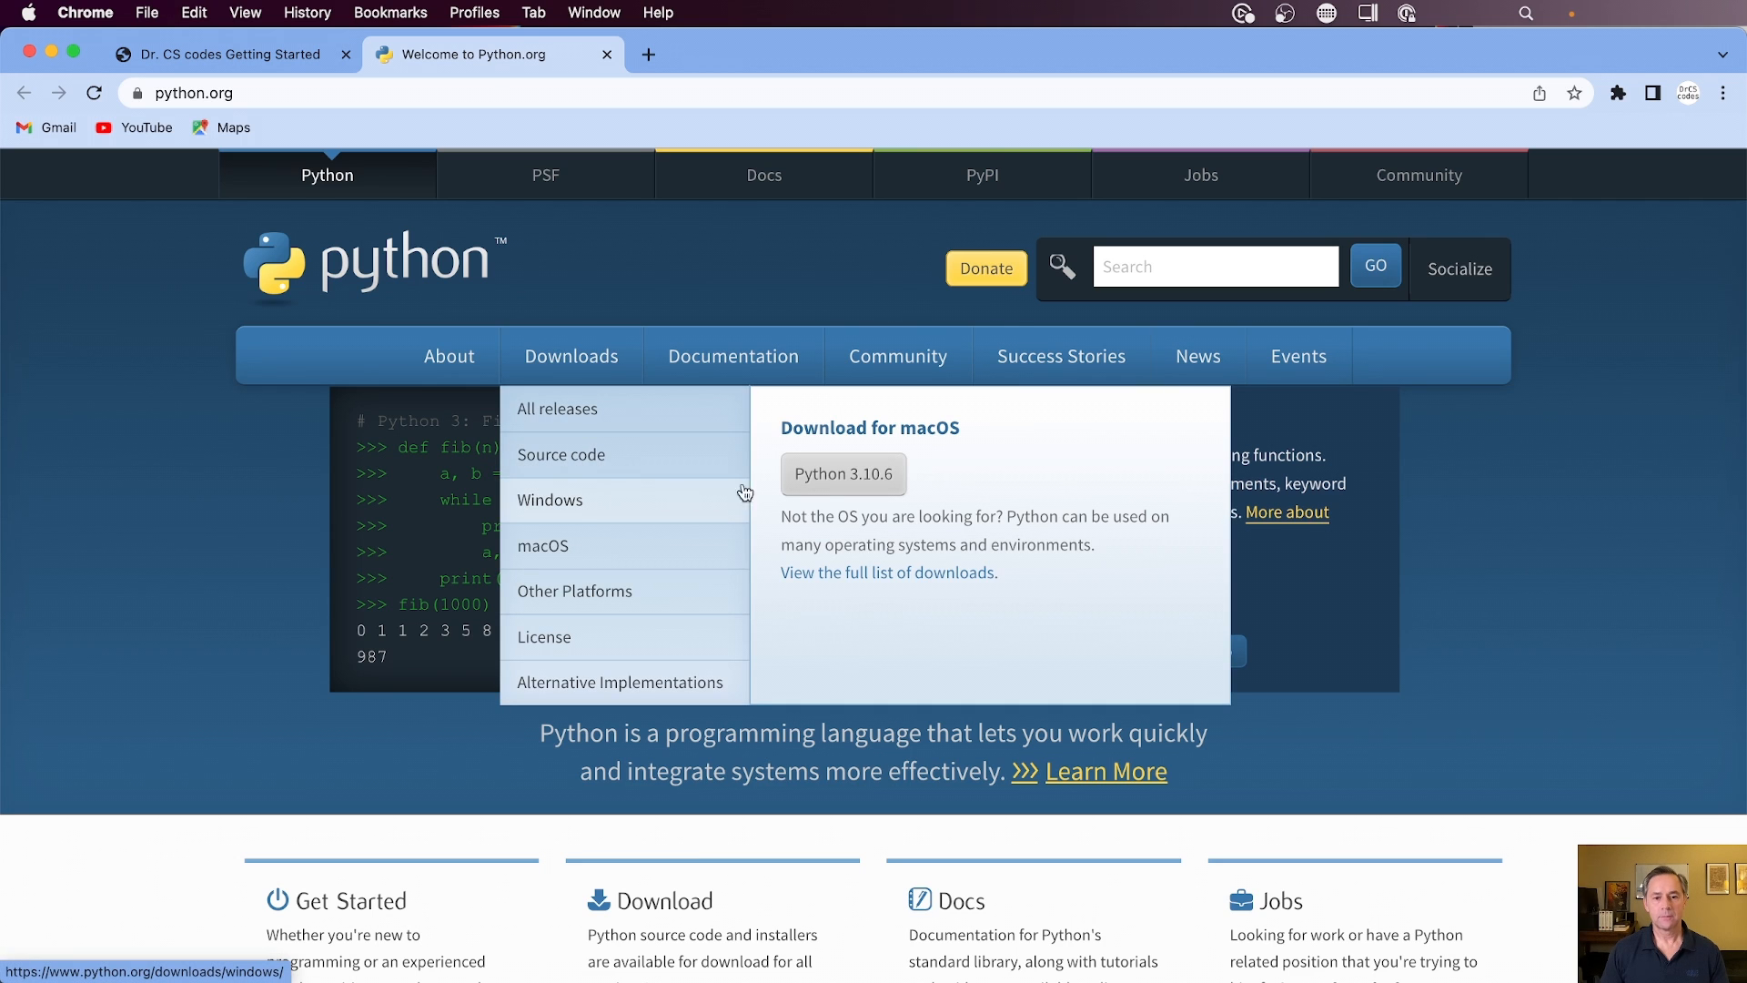
{"action": "left_click", "coordinate": [841, 480]}
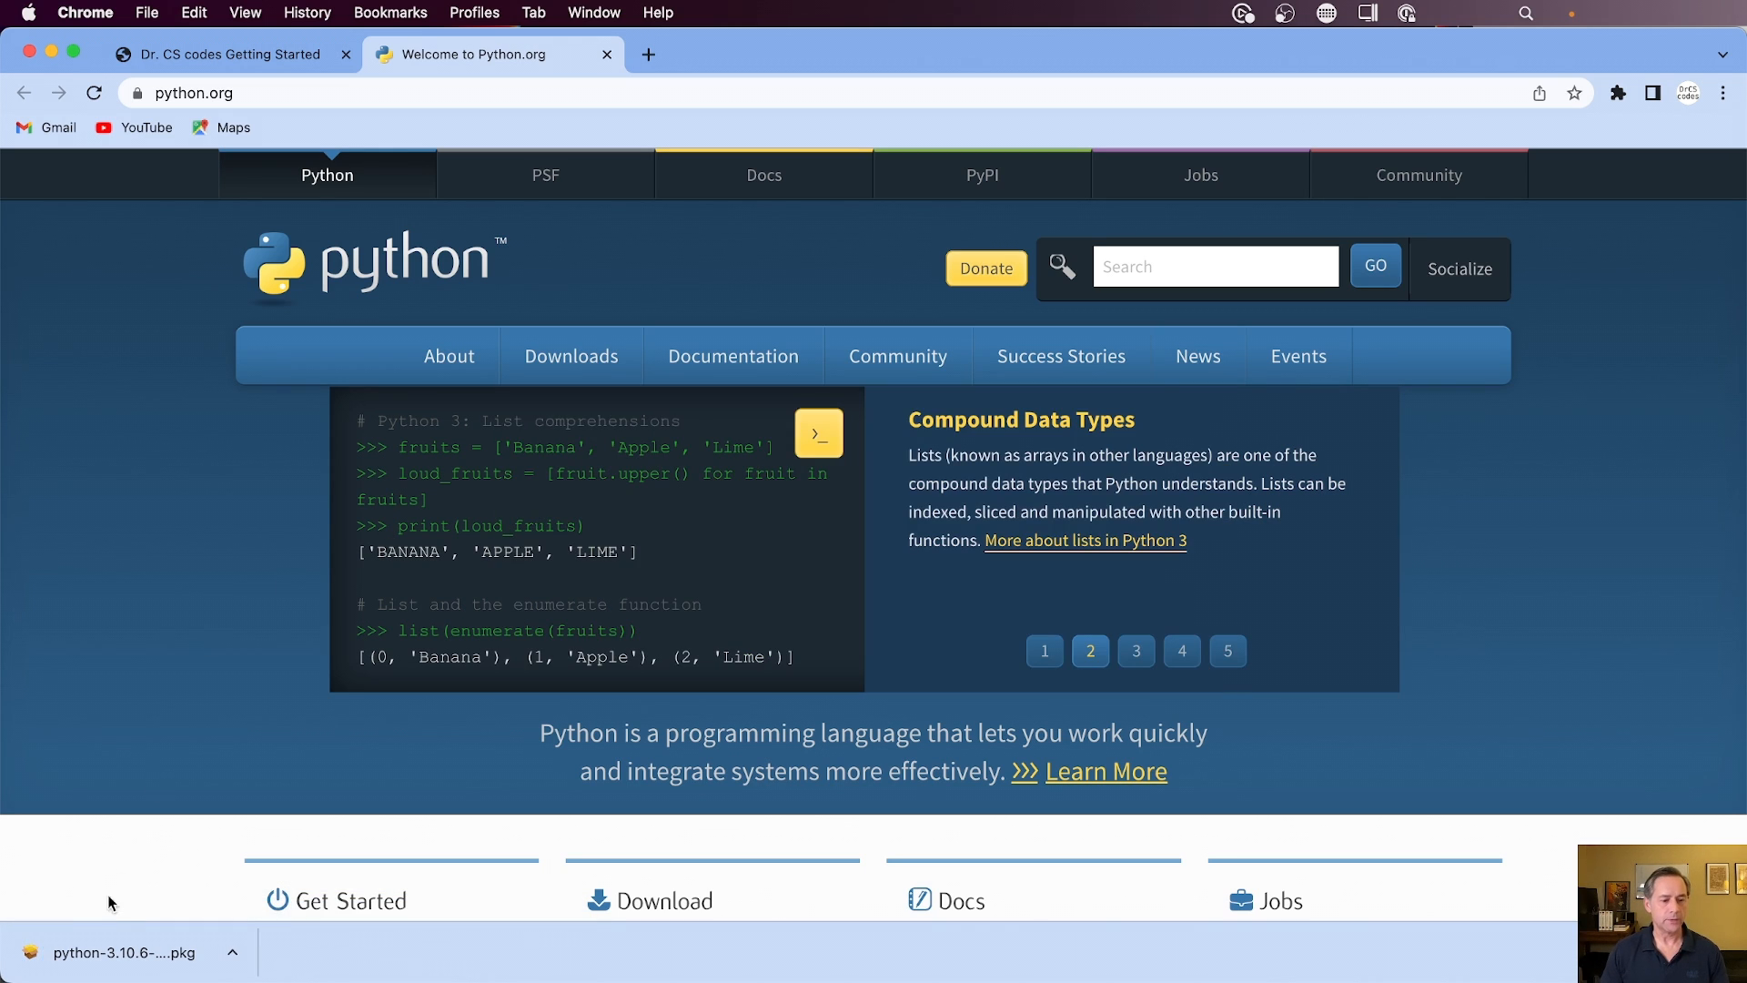
{"action": "left_click", "coordinate": [105, 956]}
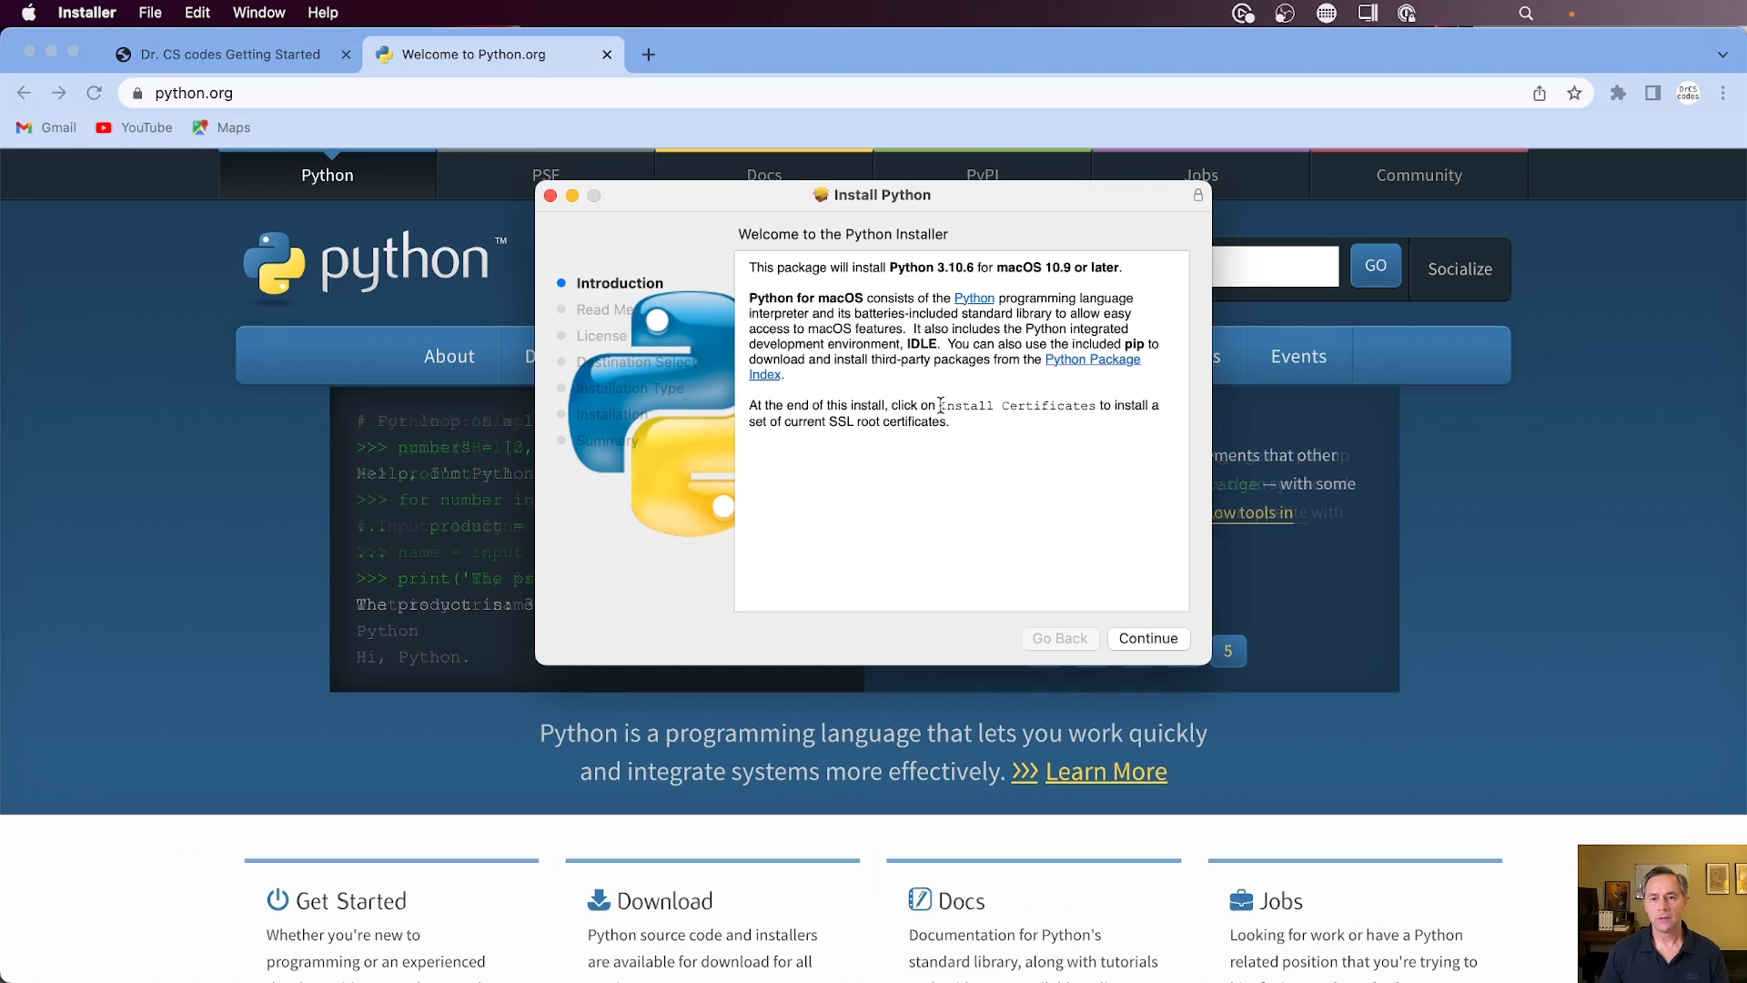
- Highlight the Install Certificates note in the installer's introduction, proceed past the Read Me, and accept the software license agreement
{"action": "left_click_drag", "start_coordinate": [940, 405], "coordinate": [1094, 410]}
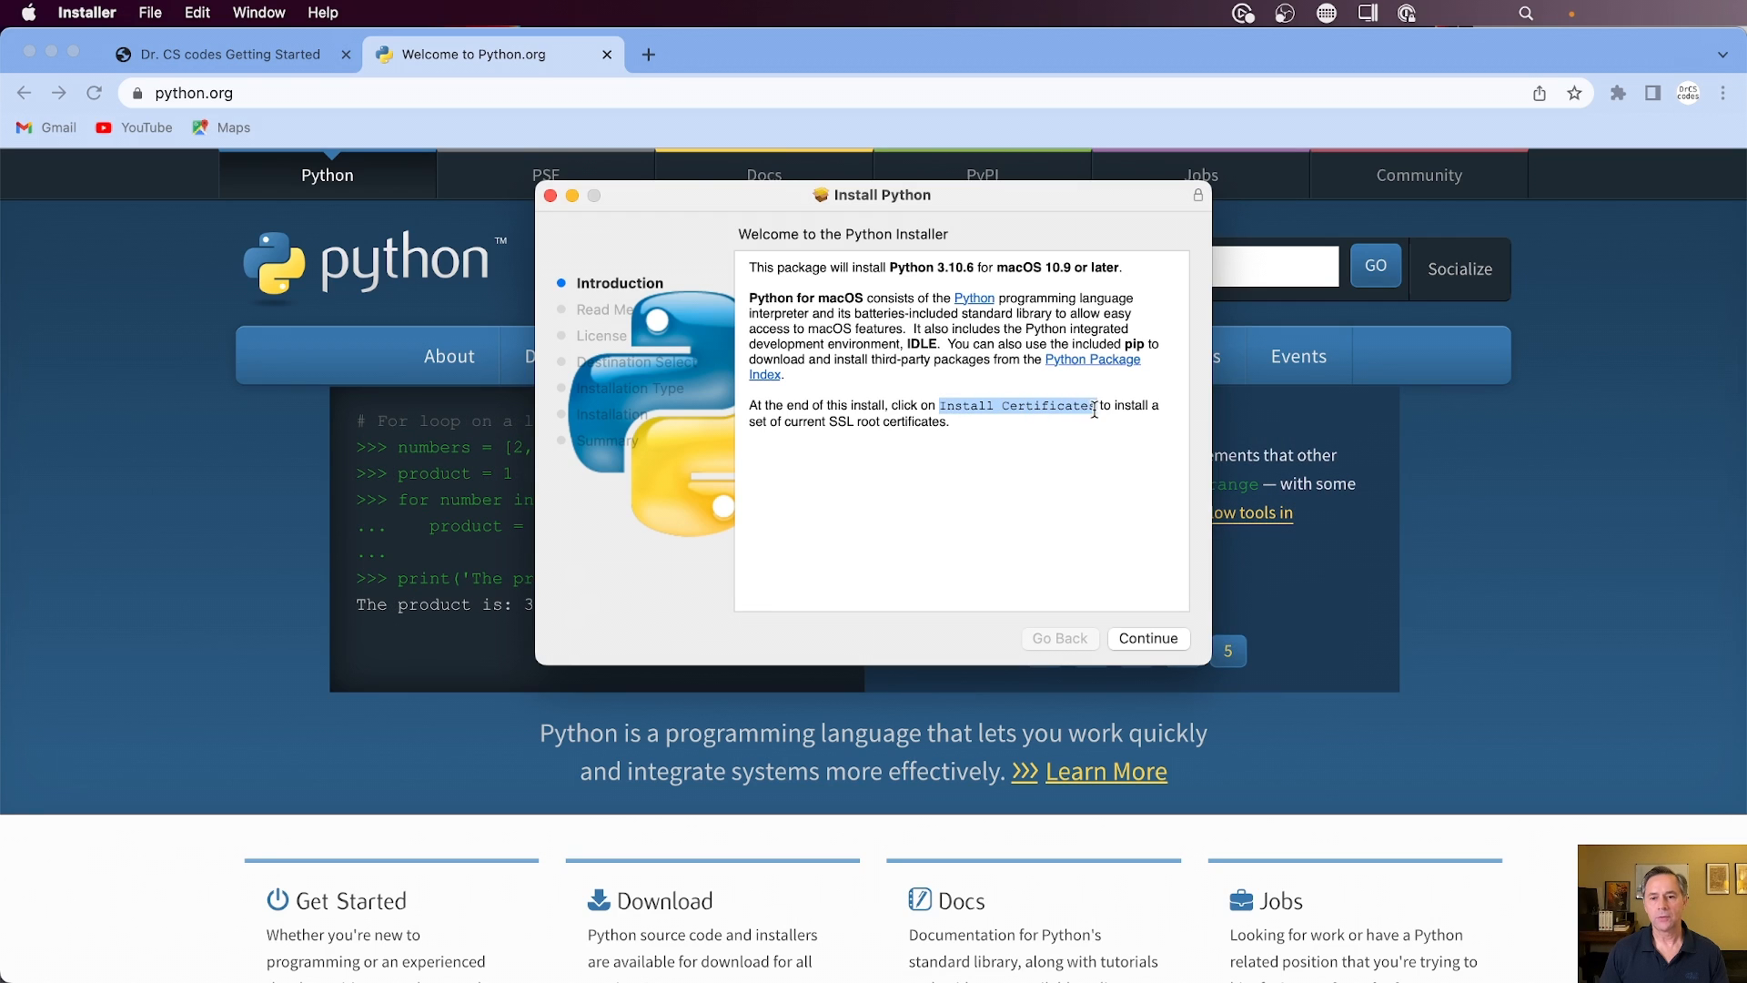
{"action": "left_click", "coordinate": [1084, 453]}
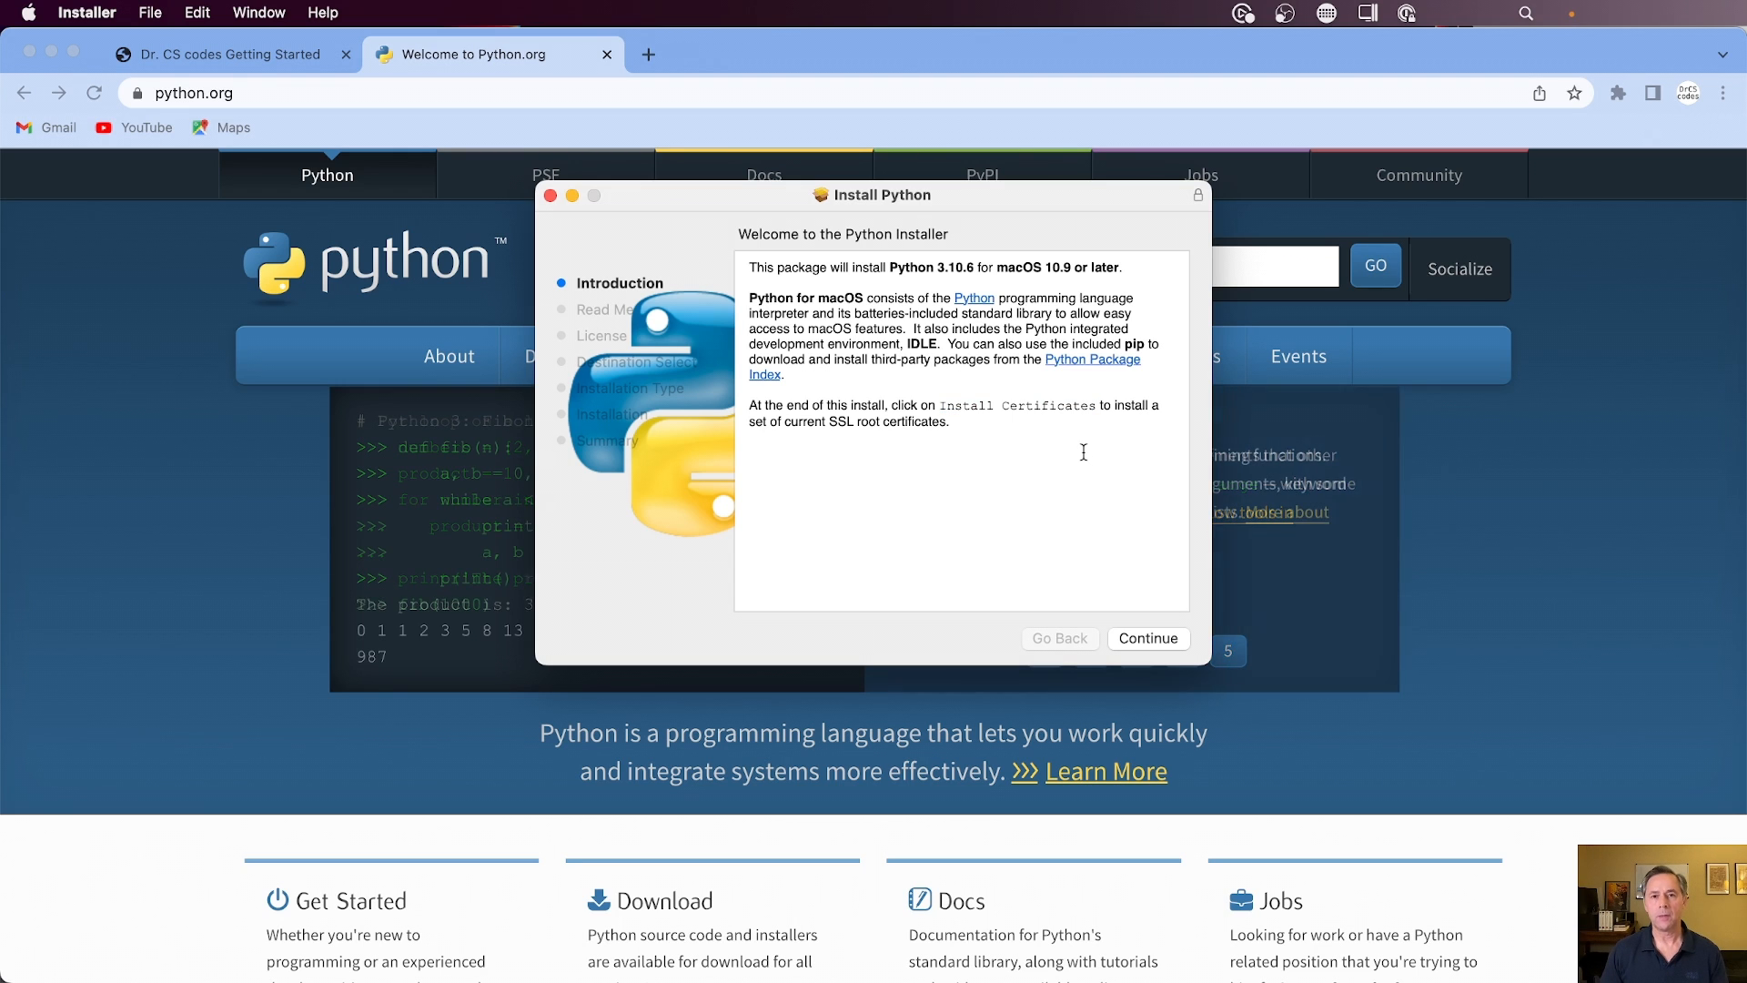
{"action": "left_click", "coordinate": [1143, 642]}
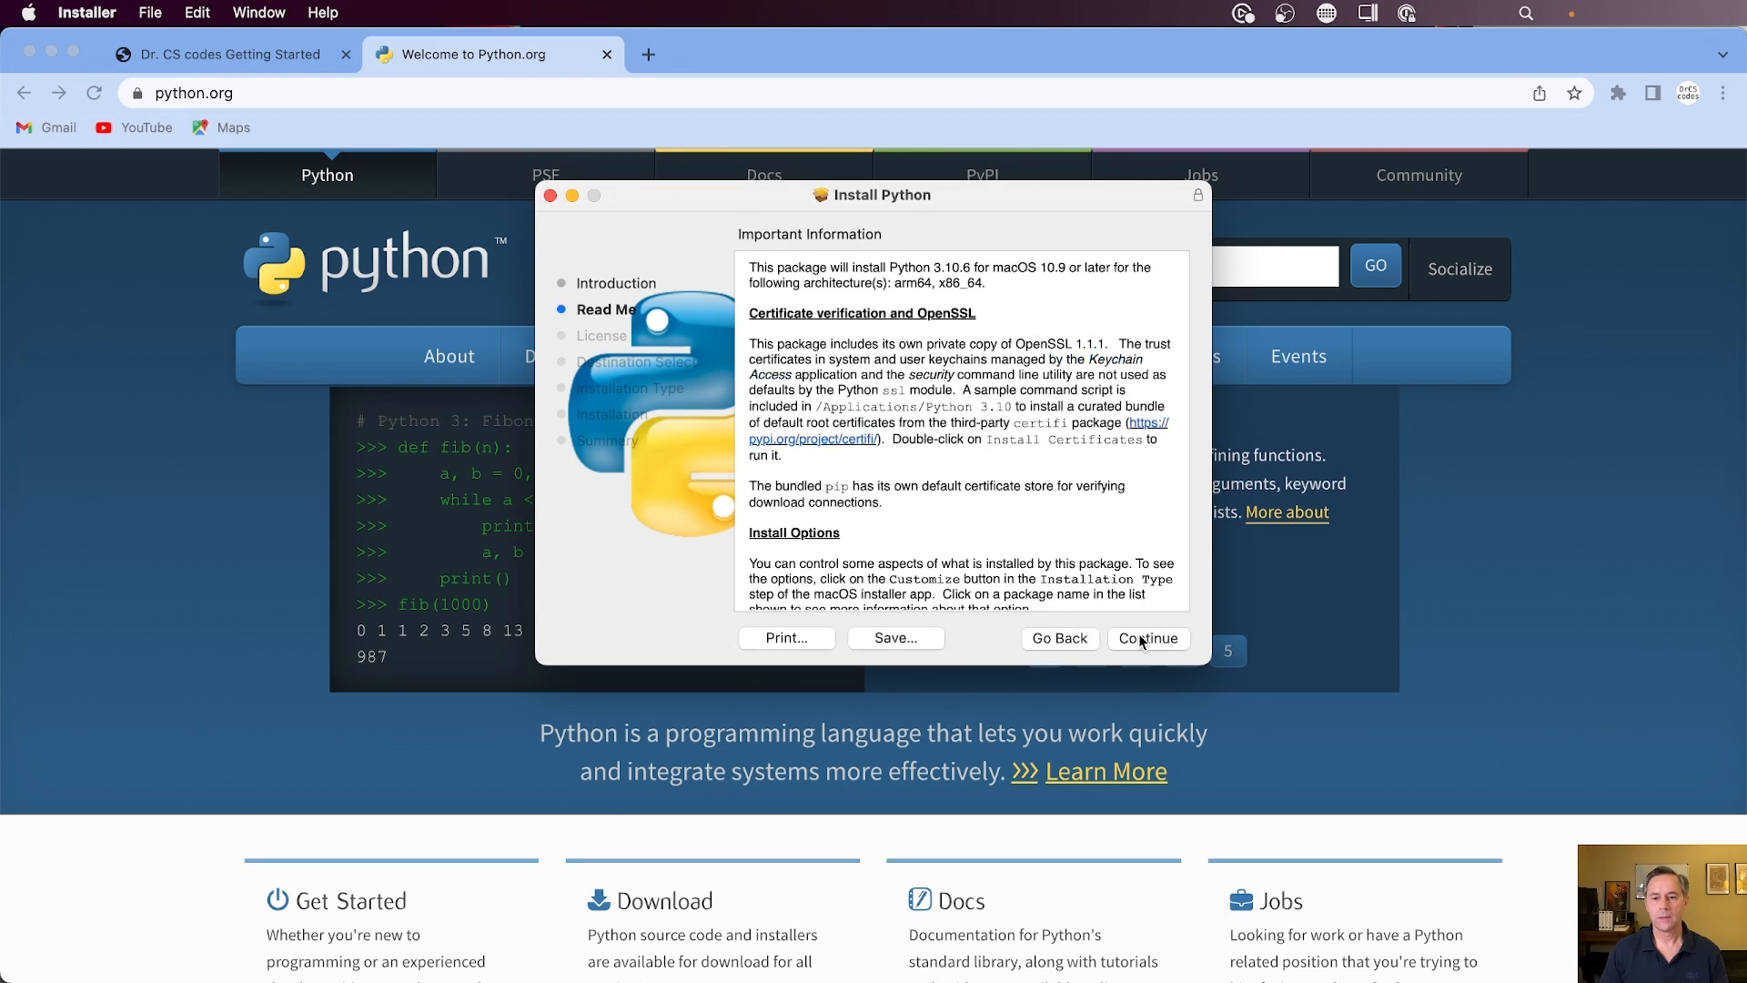
{"action": "left_click", "coordinate": [1143, 643]}
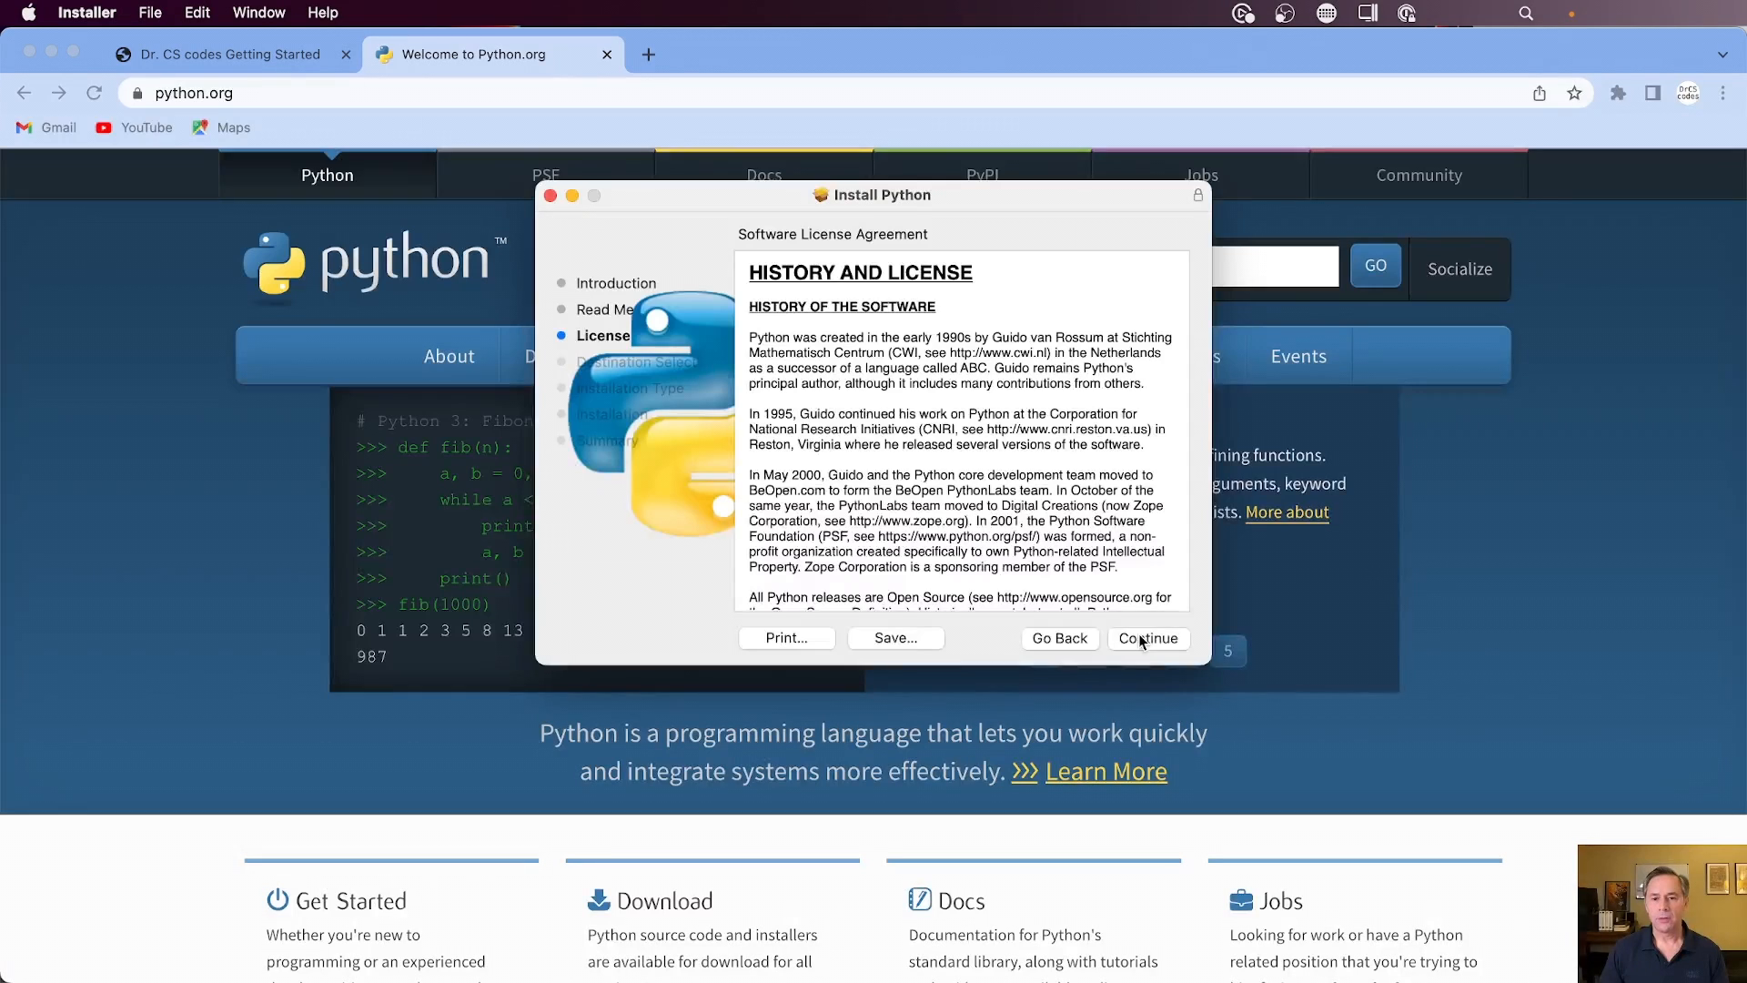
{"action": "left_click", "coordinate": [1140, 640]}
{"action": "left_click", "coordinate": [1096, 478]}
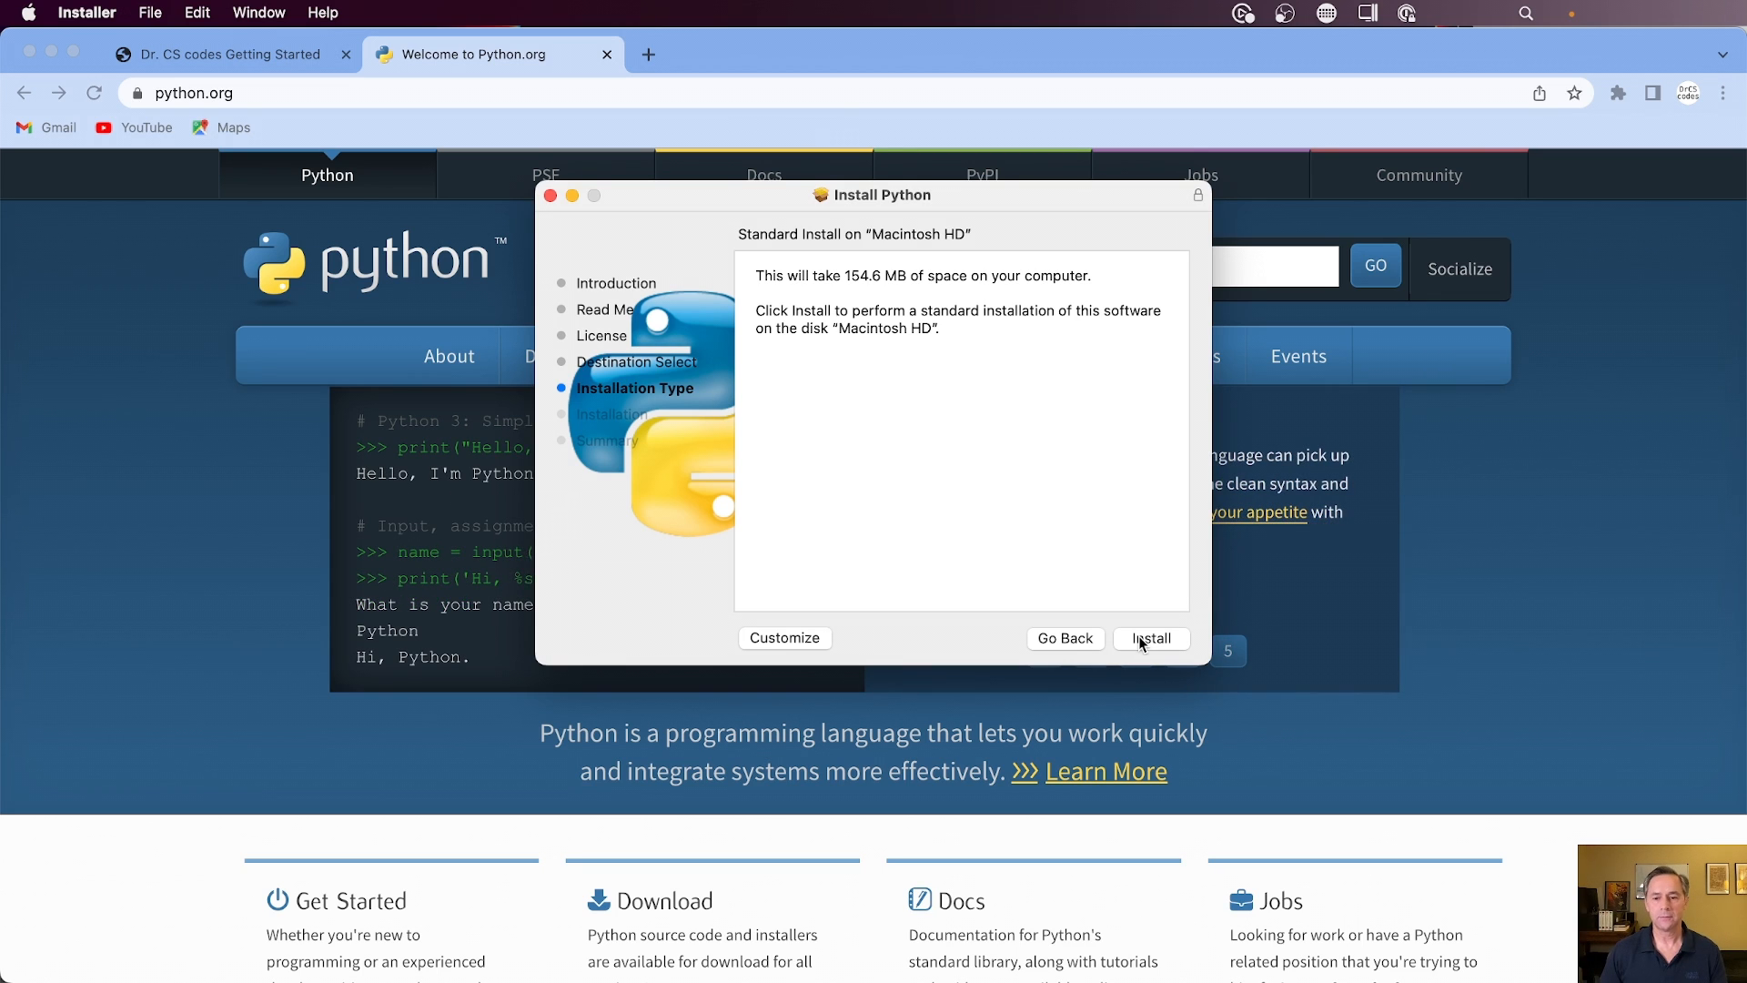
- Start the standard Python installation on Macintosh HD and authorize it by entering the account password
{"action": "left_click", "coordinate": [1143, 641]}
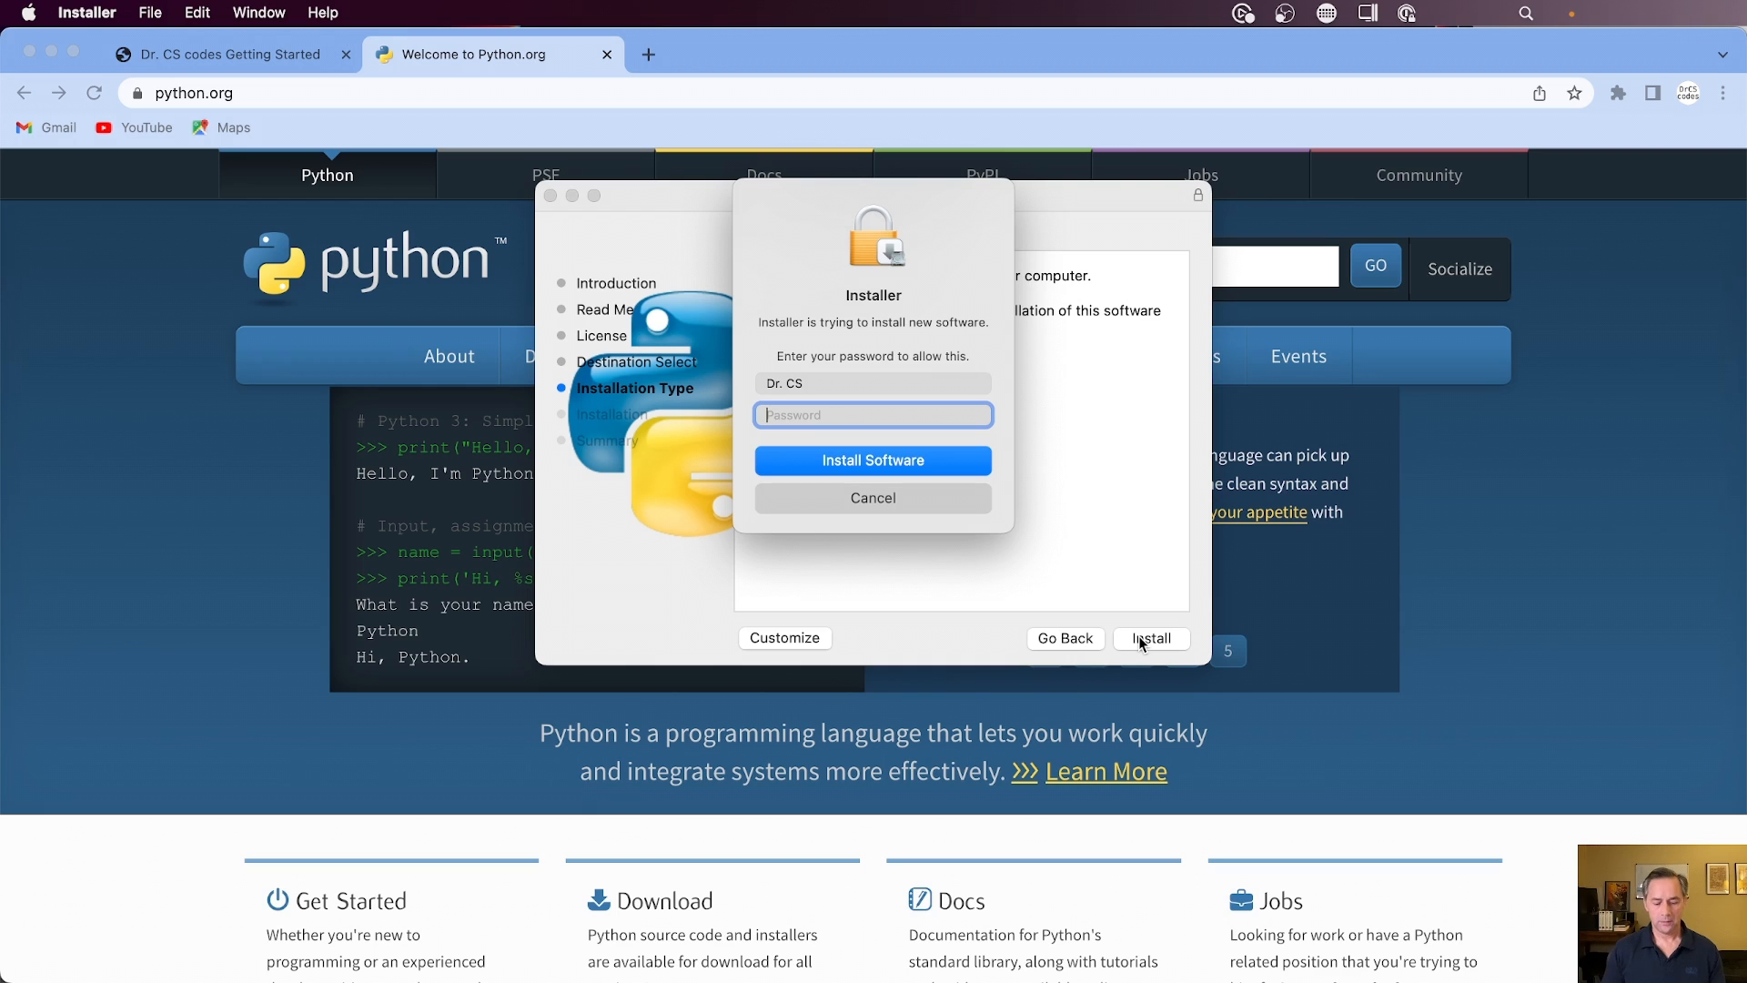
{"action": "type", "text": "•••••••••"}
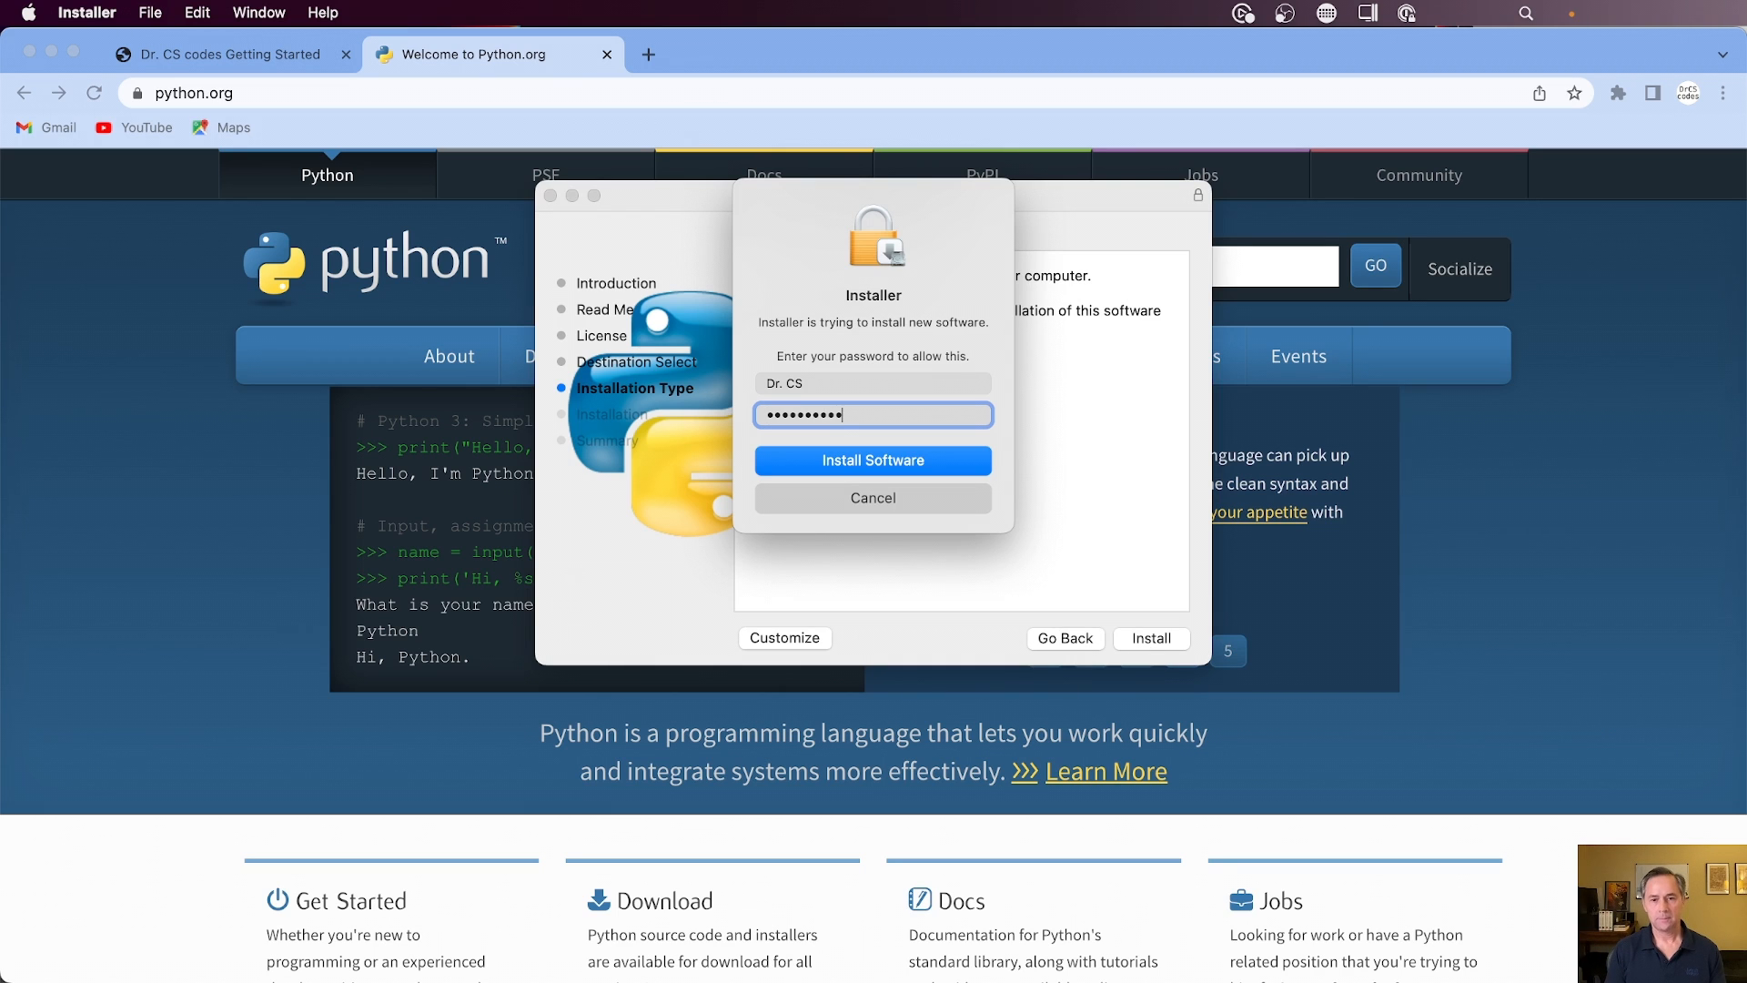
{"action": "key", "text": "Return"}
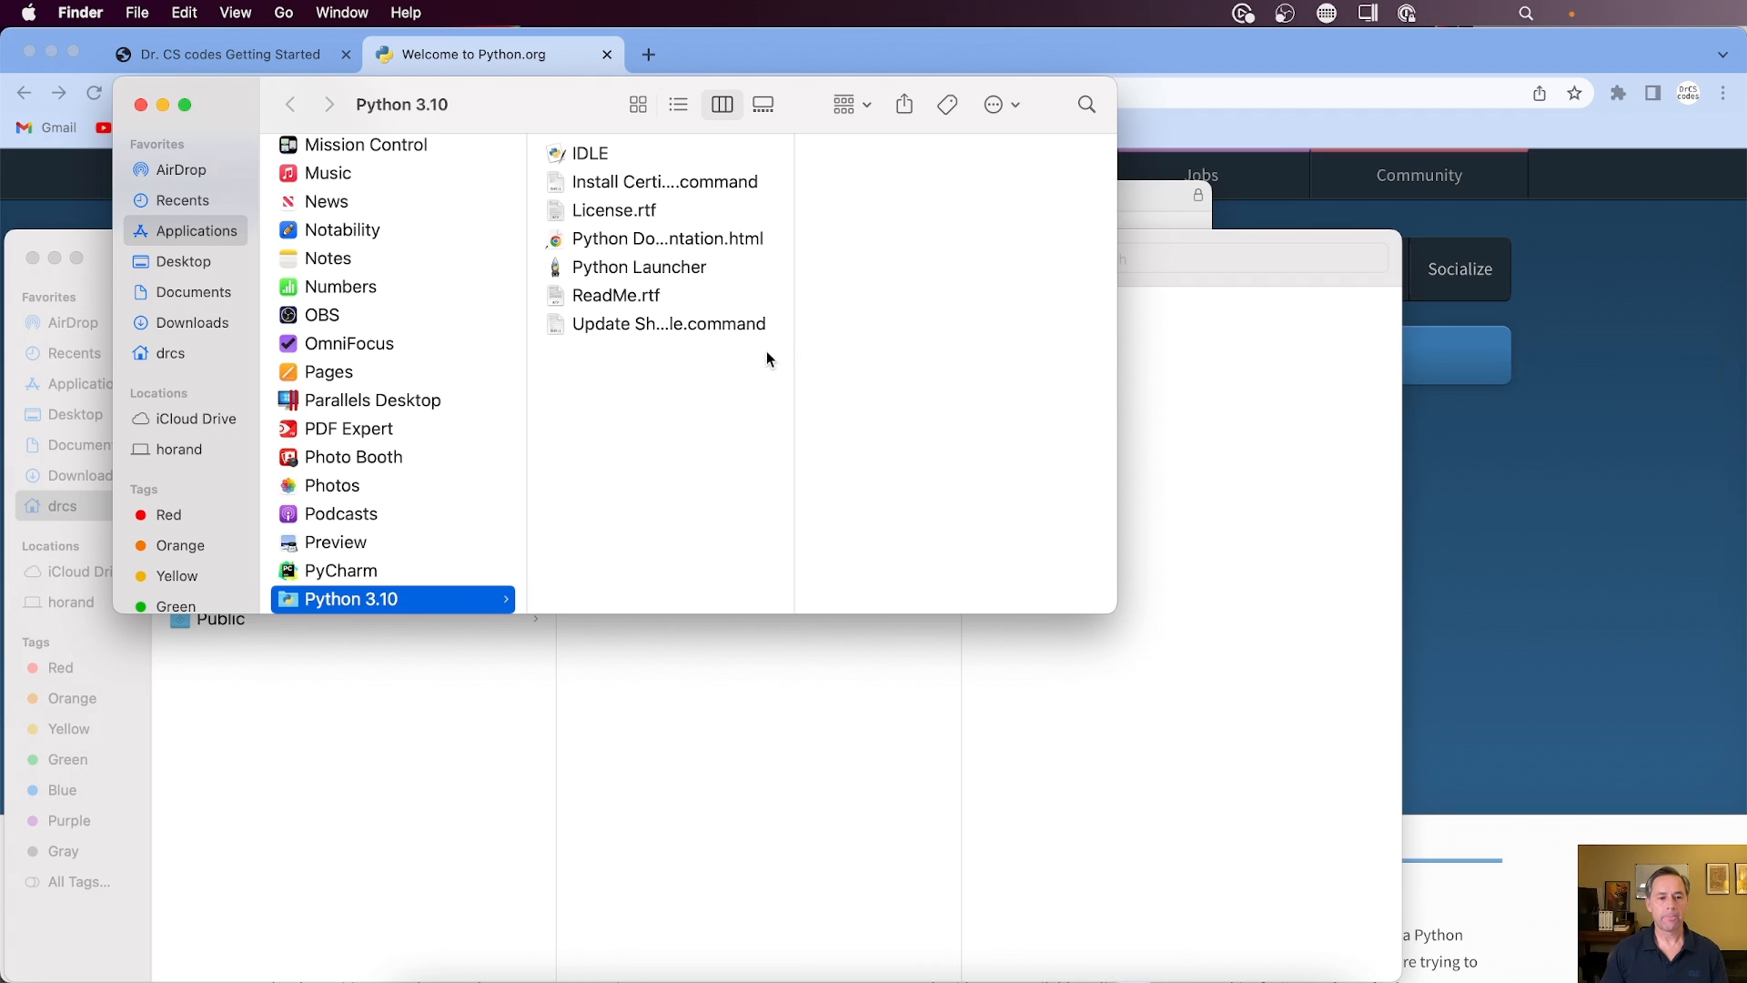
- Widen the file column of the Python 3.10 folder to show full names and run Install Certificates.command
{"action": "scroll", "coordinate": [423, 587], "scroll_direction": "down", "scroll_amount": 5}
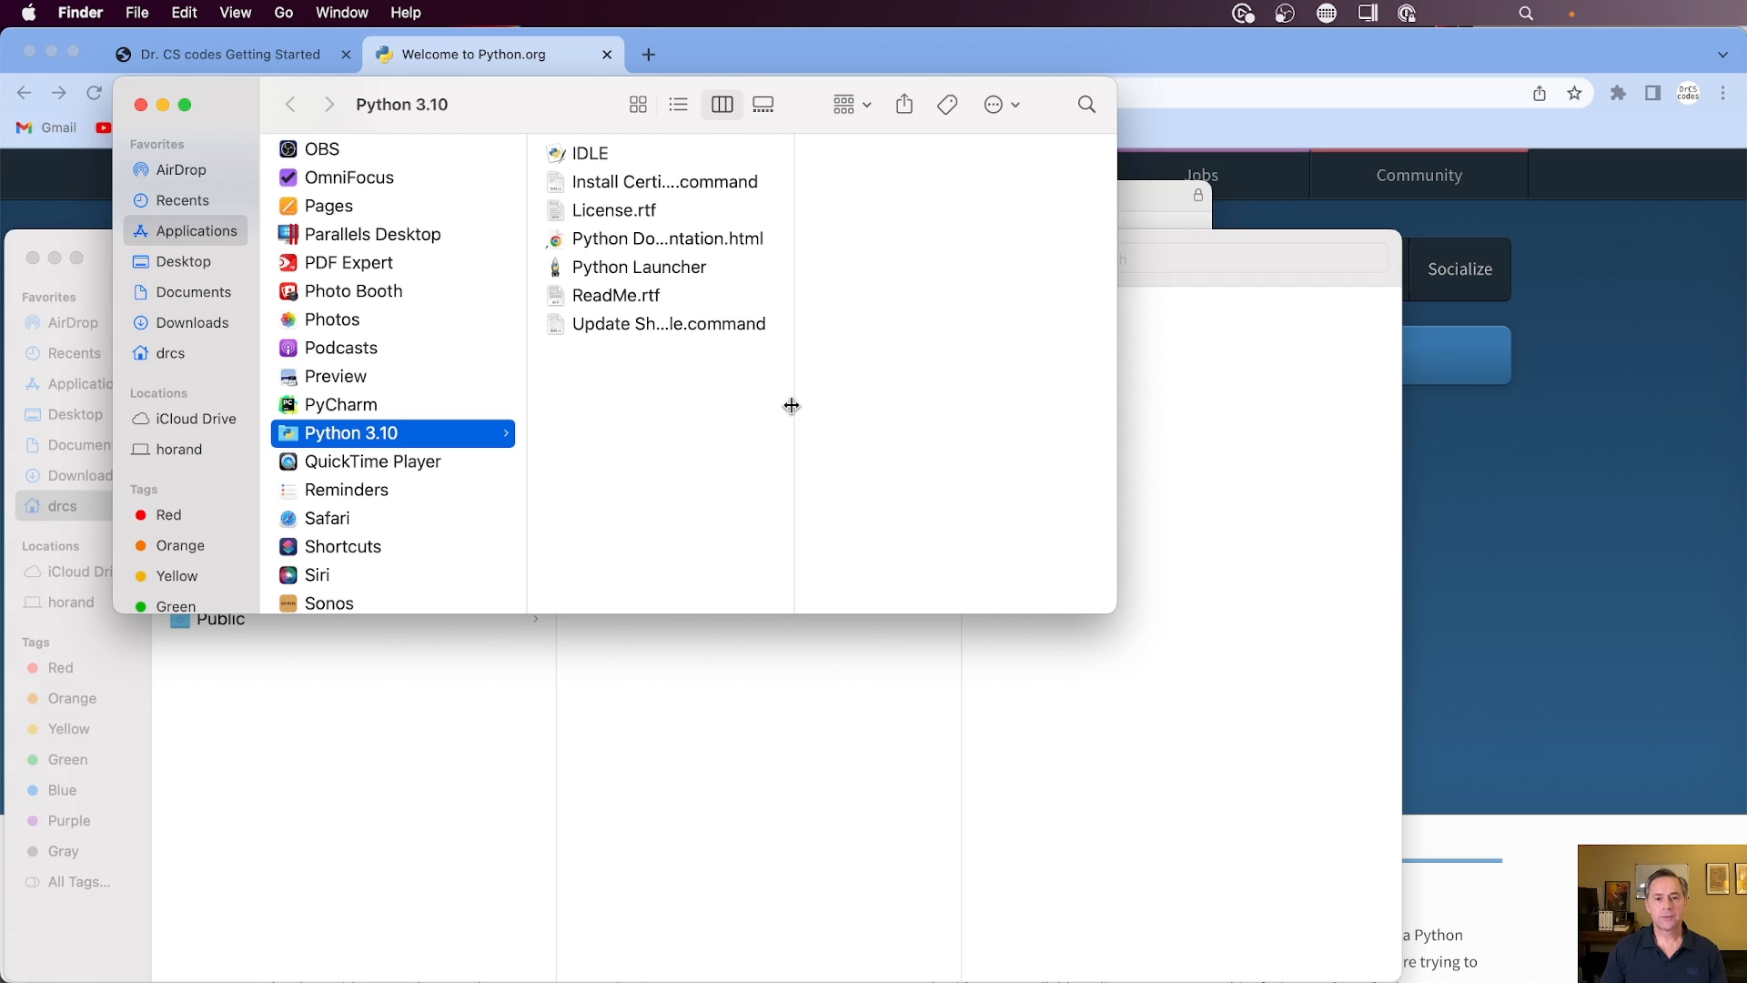
{"action": "left_click_drag", "start_coordinate": [792, 407], "coordinate": [948, 413]}
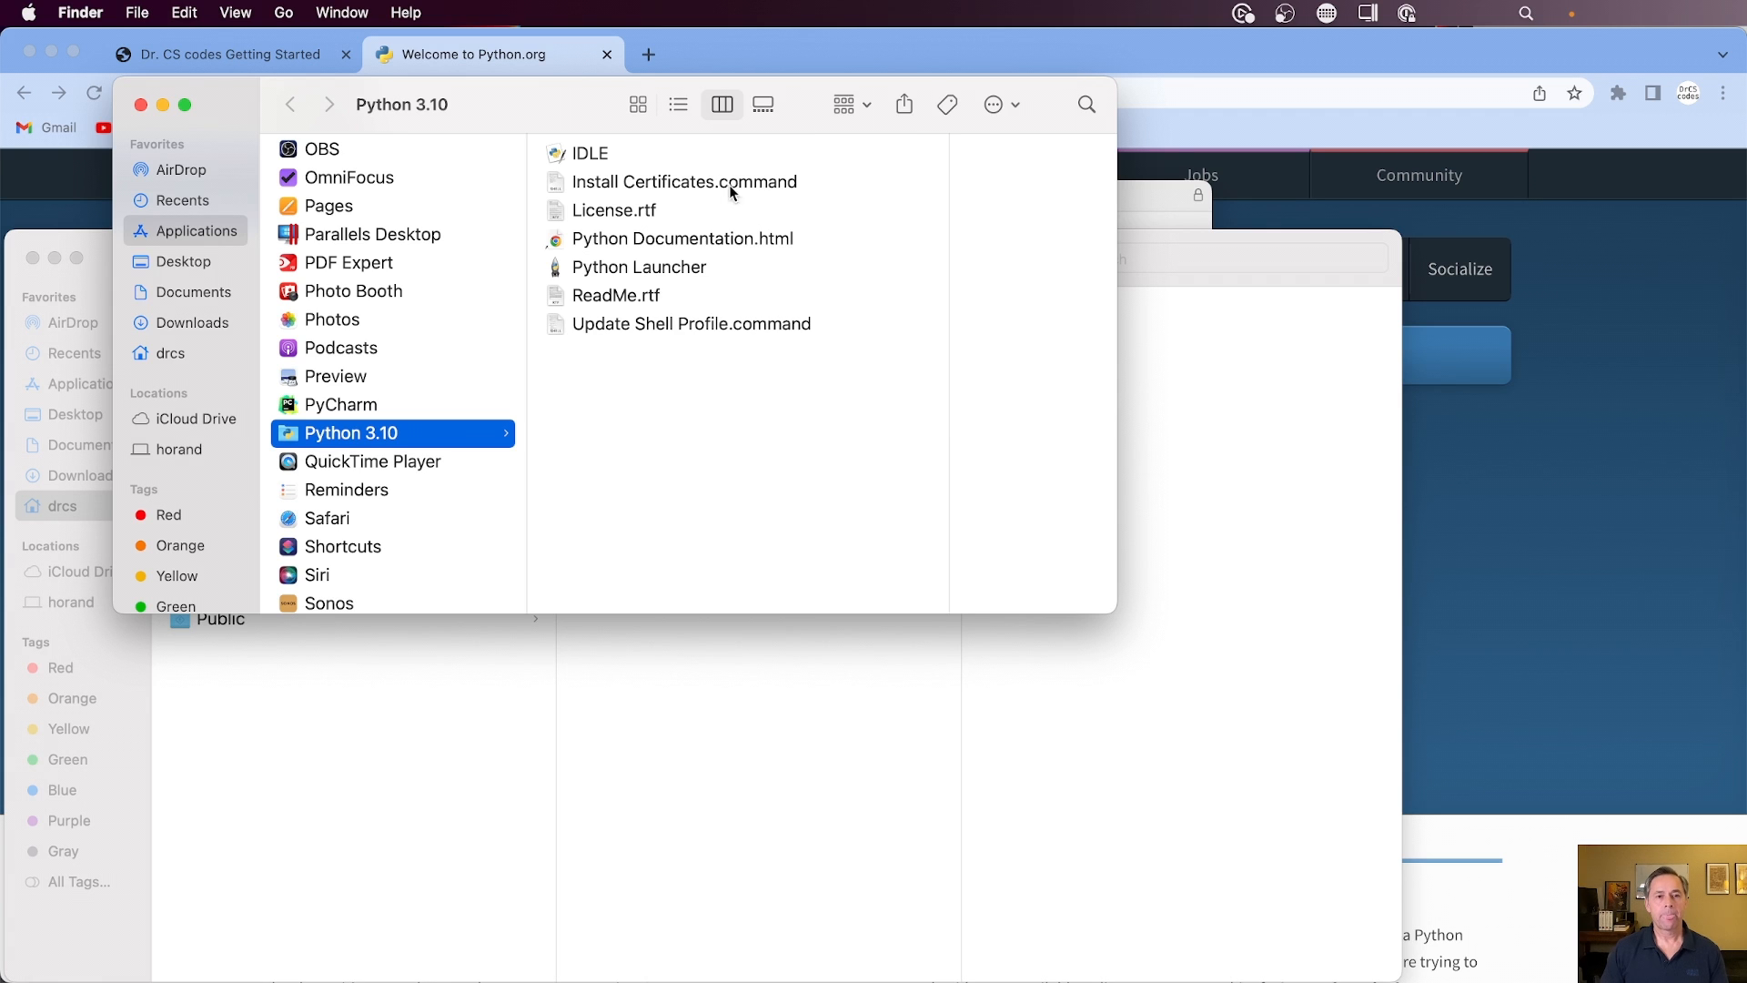
{"action": "left_click", "coordinate": [689, 181]}
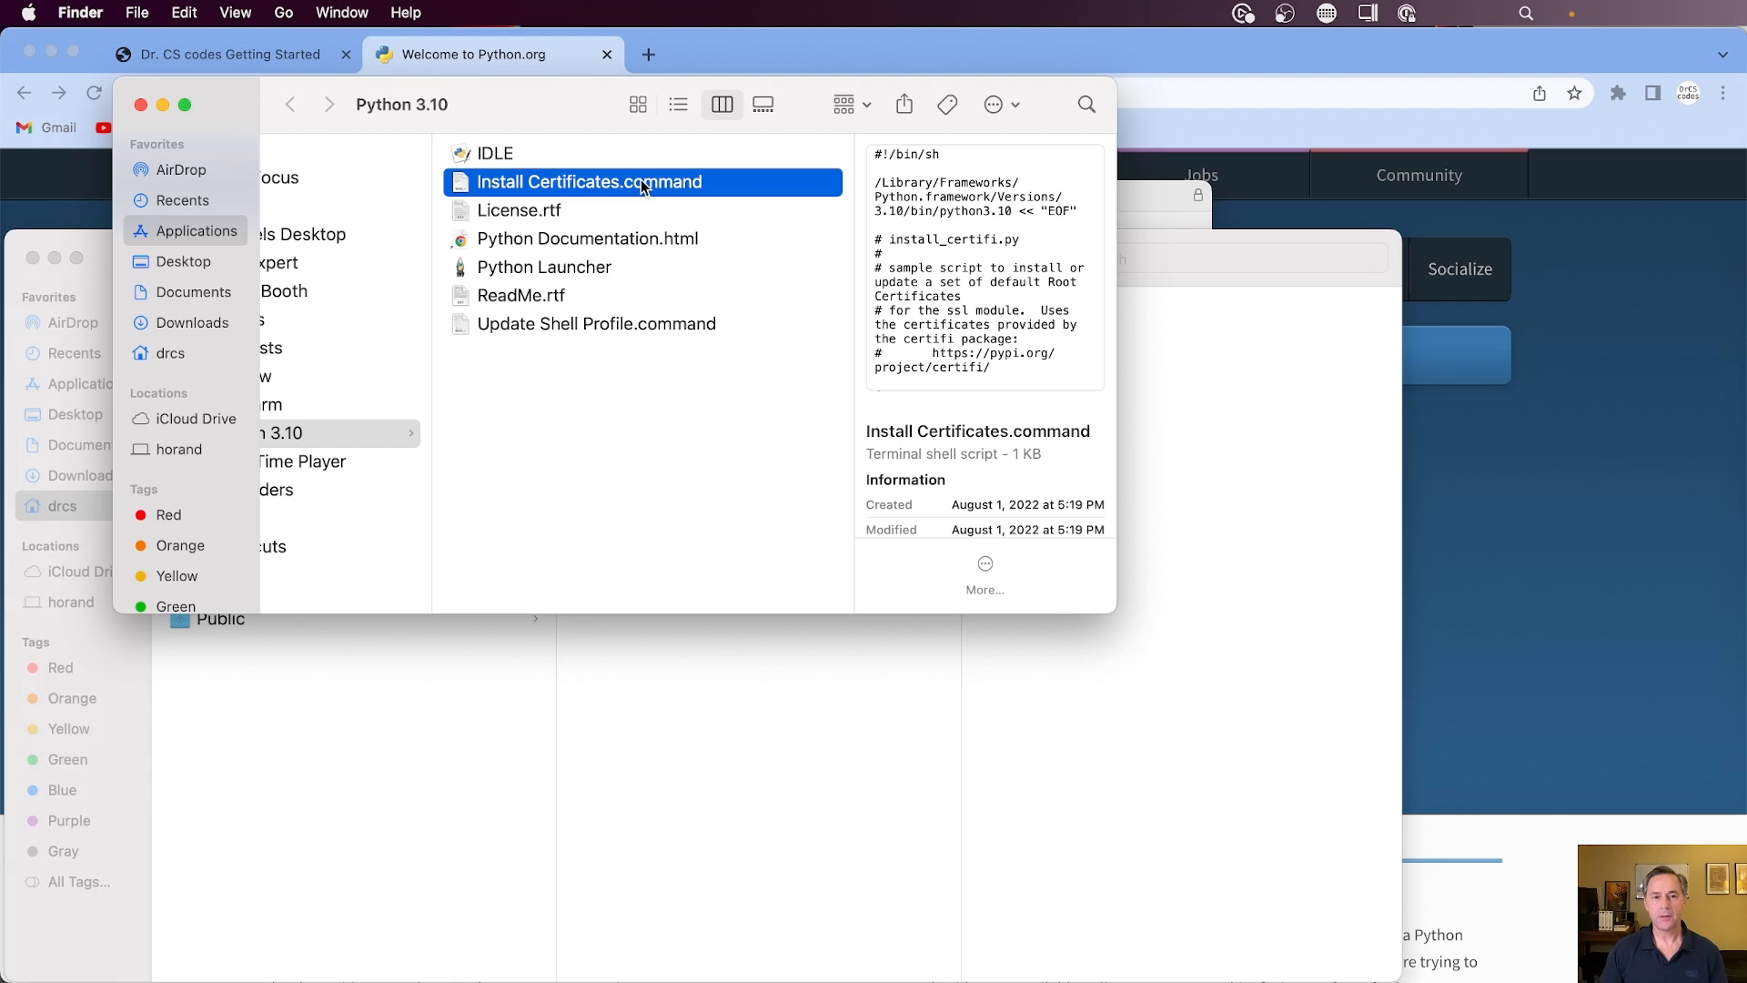
{"action": "double_click", "coordinate": [643, 185]}
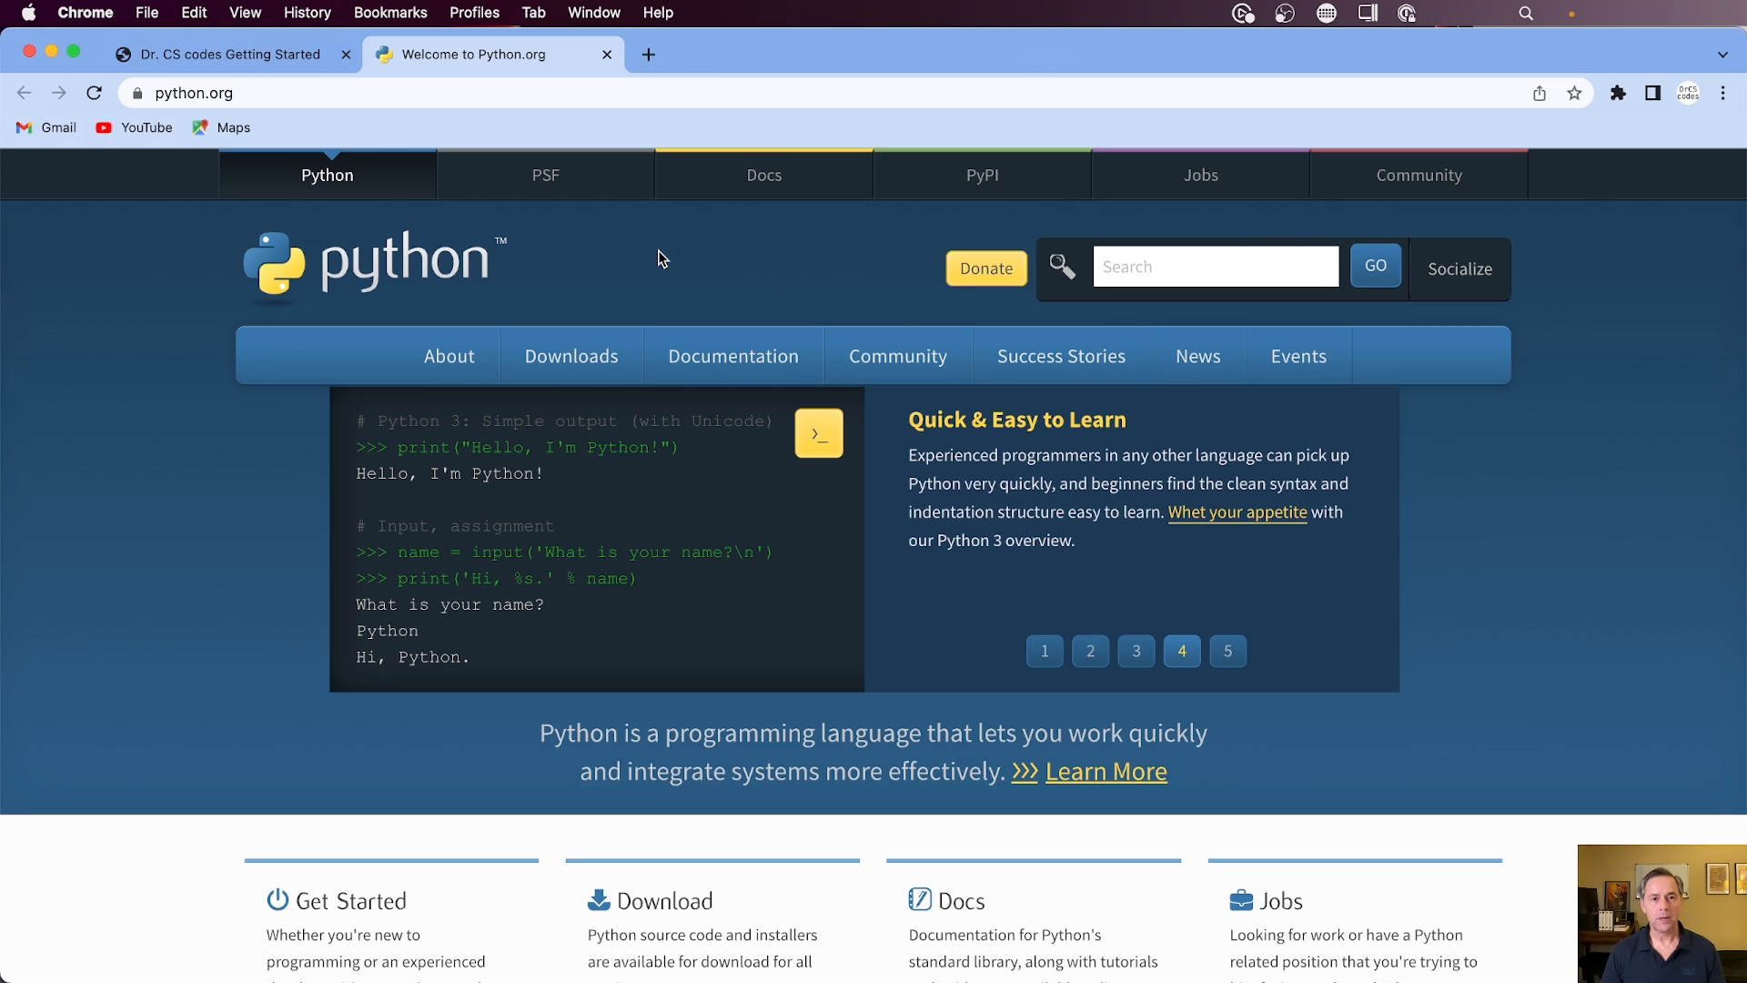
- Switch to Terminal and check the installed Python version with python3 -V
{"action": "key", "text": "super+Tab"}
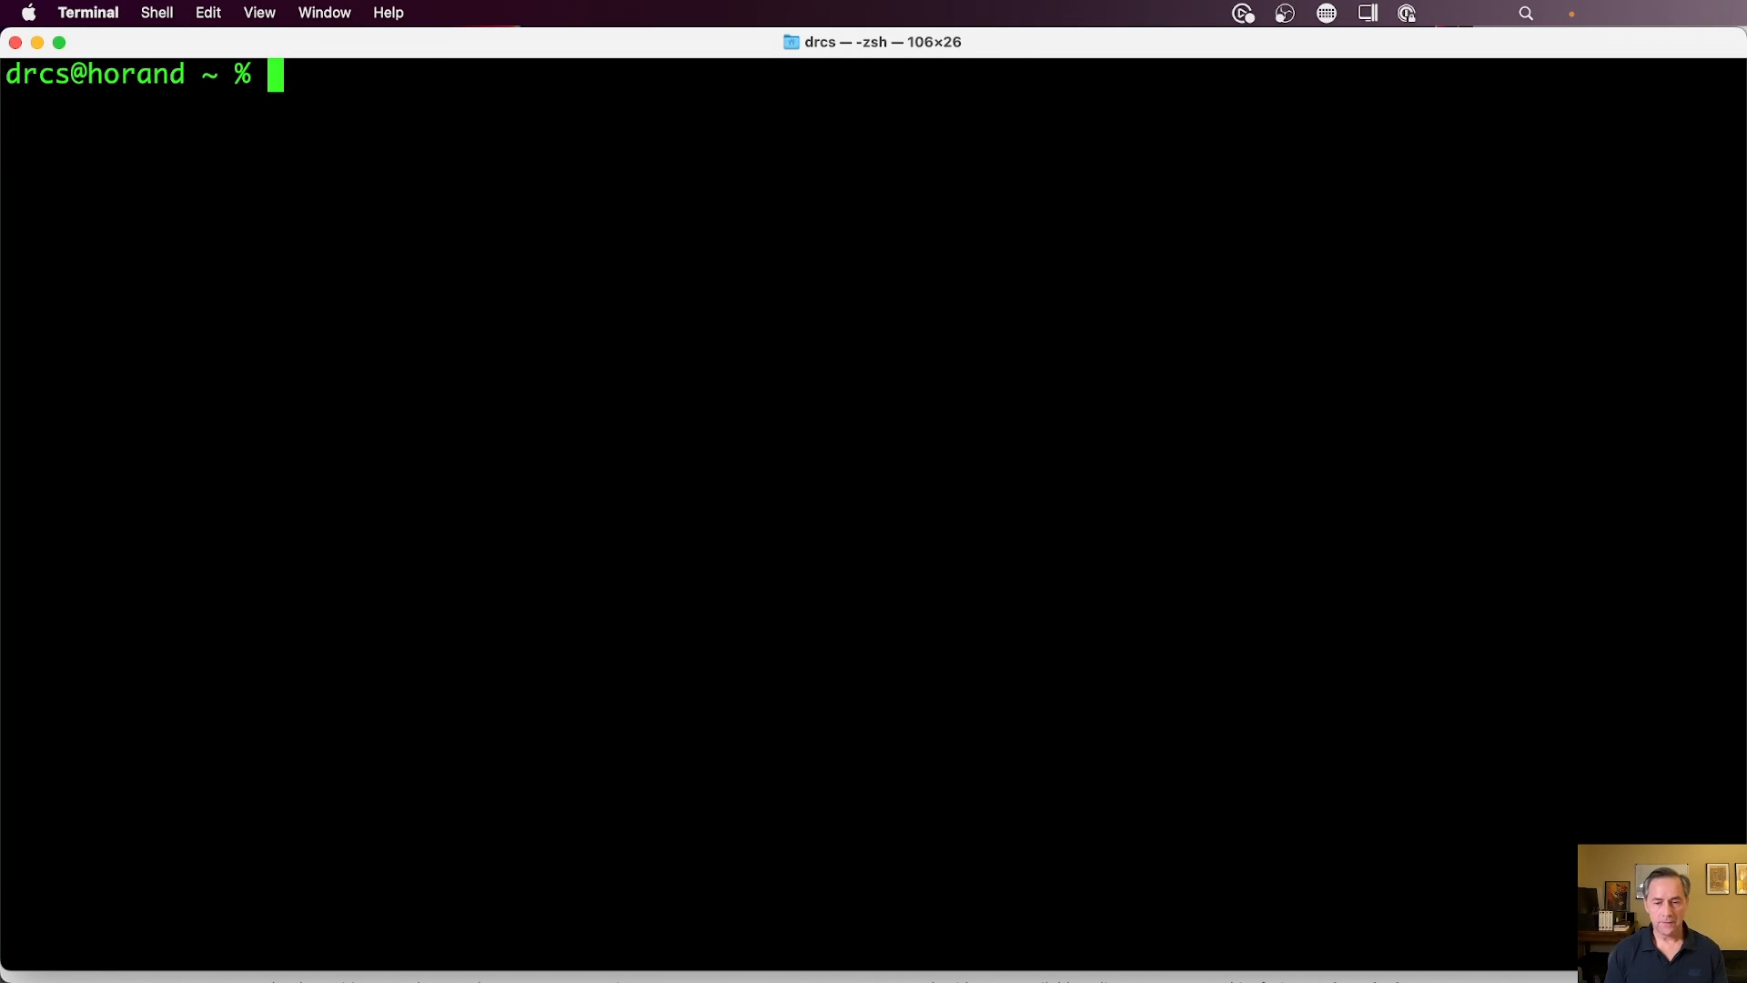
{"action": "type", "text": "python"}
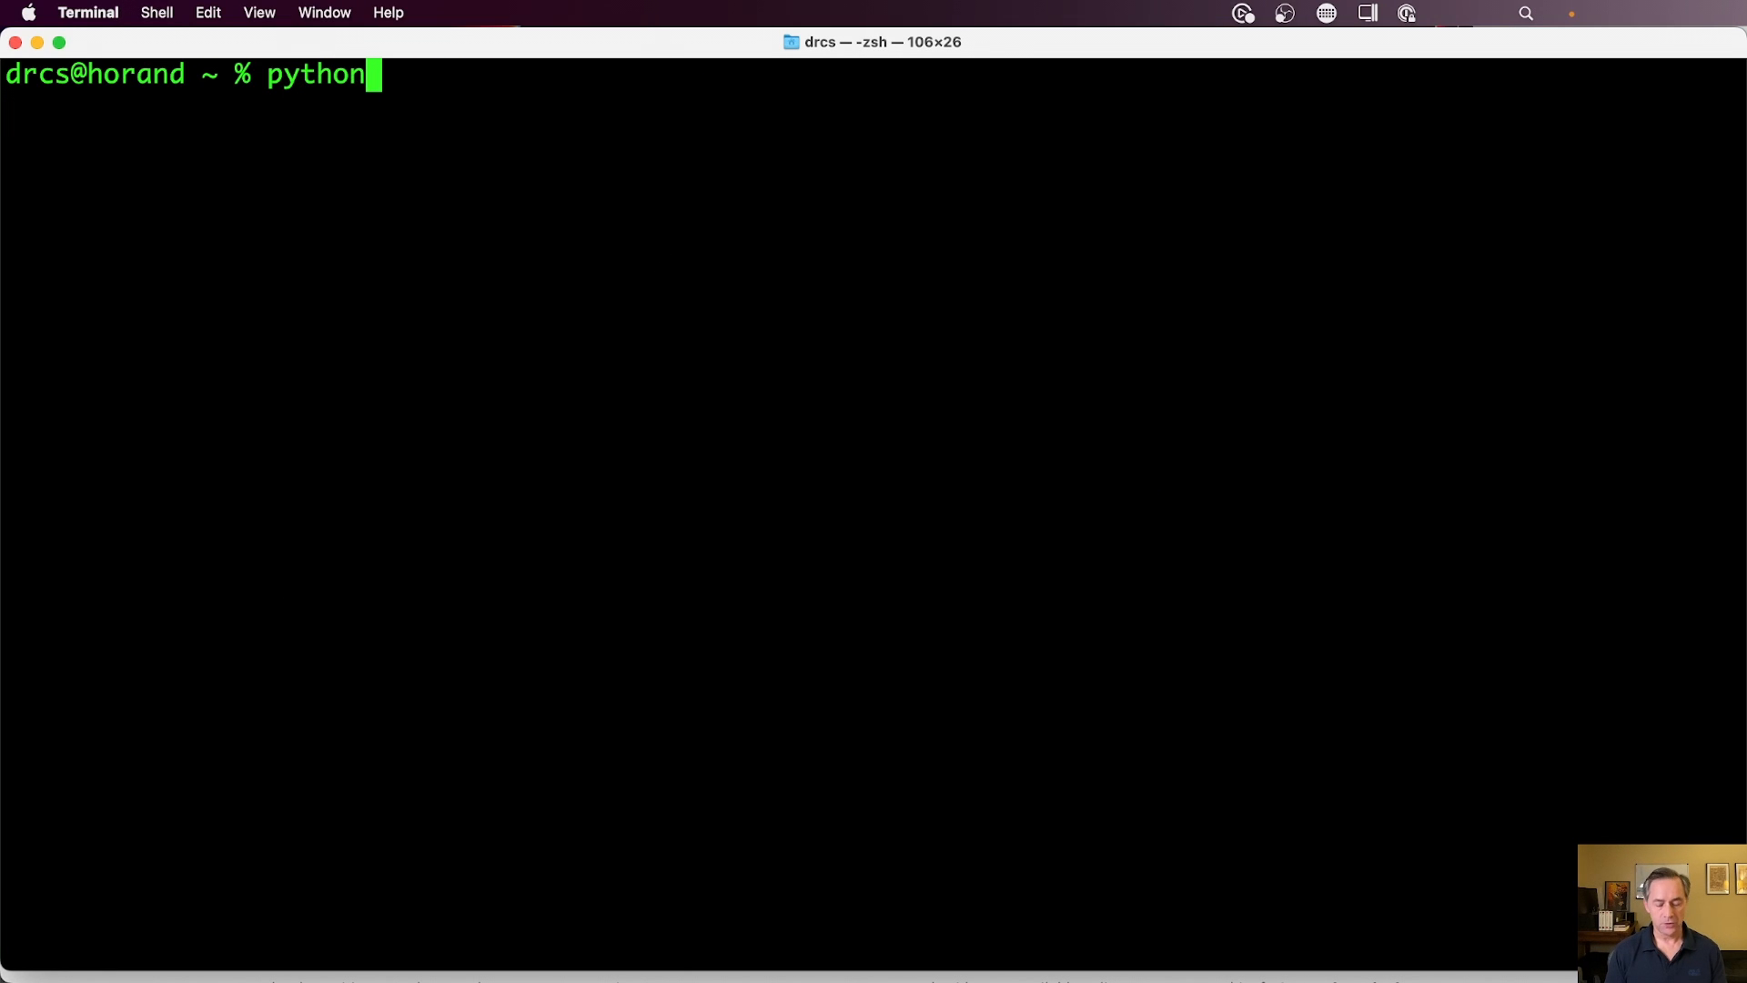
{"action": "type", "text": "3 -"}
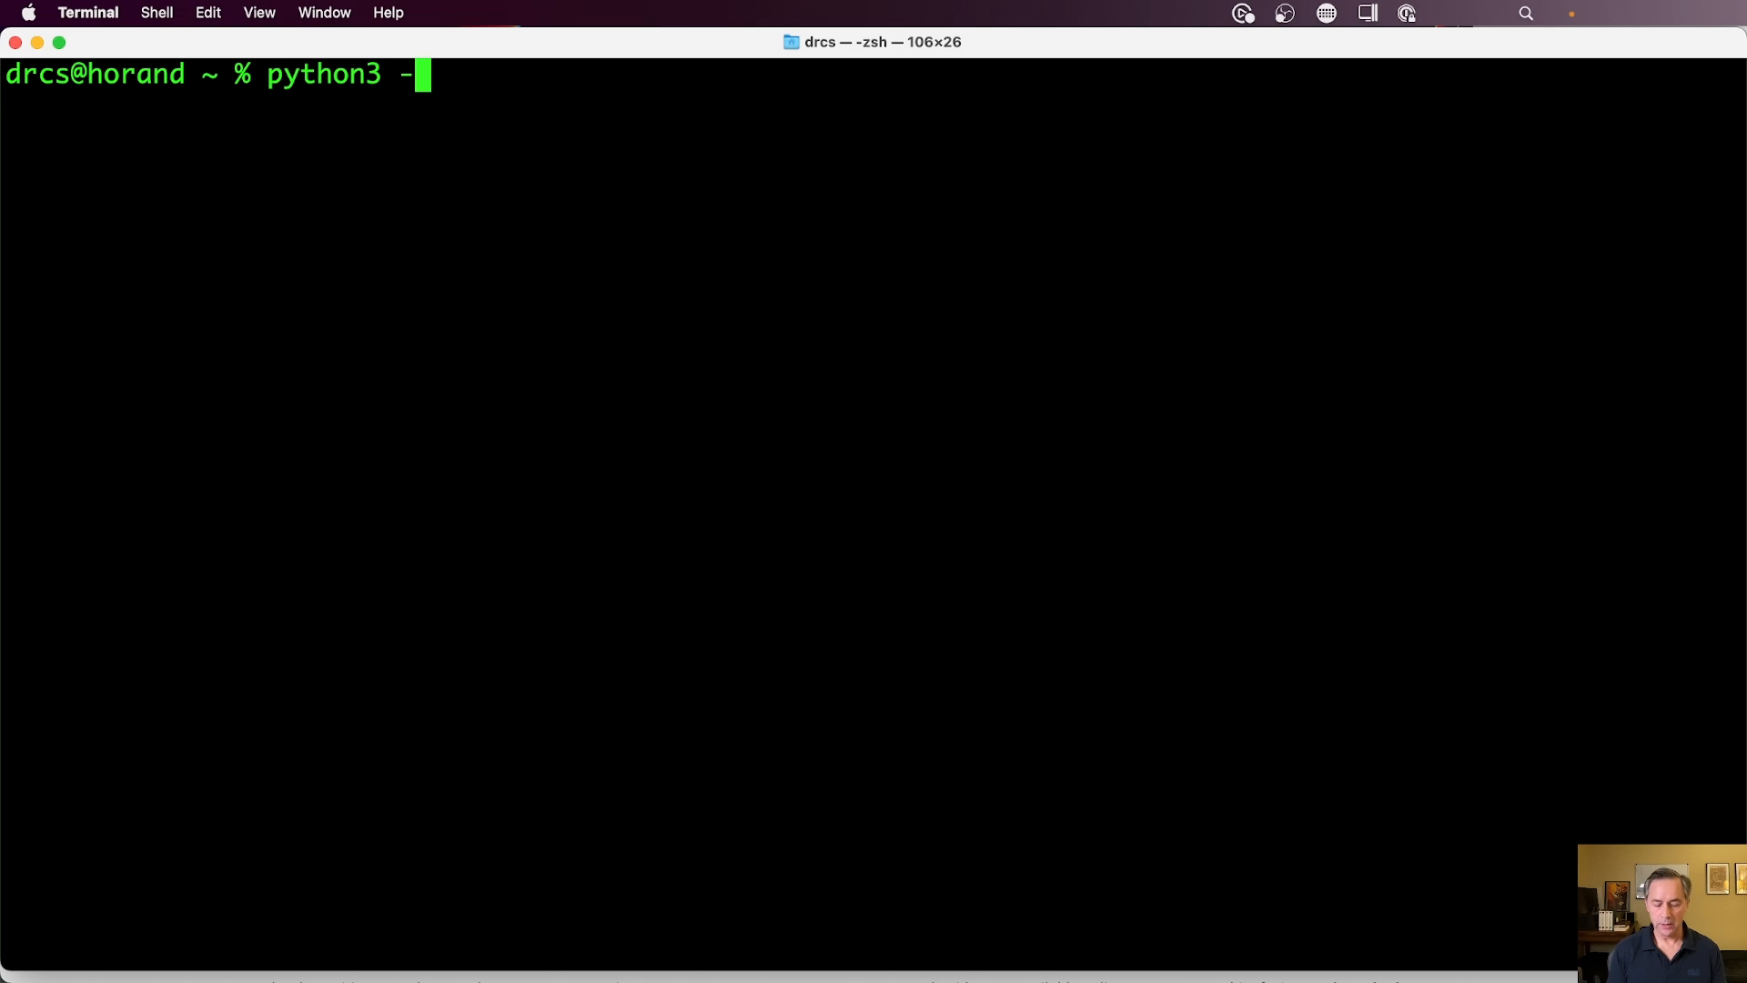
{"action": "type", "text": "V"}
{"action": "key", "text": "Return"}
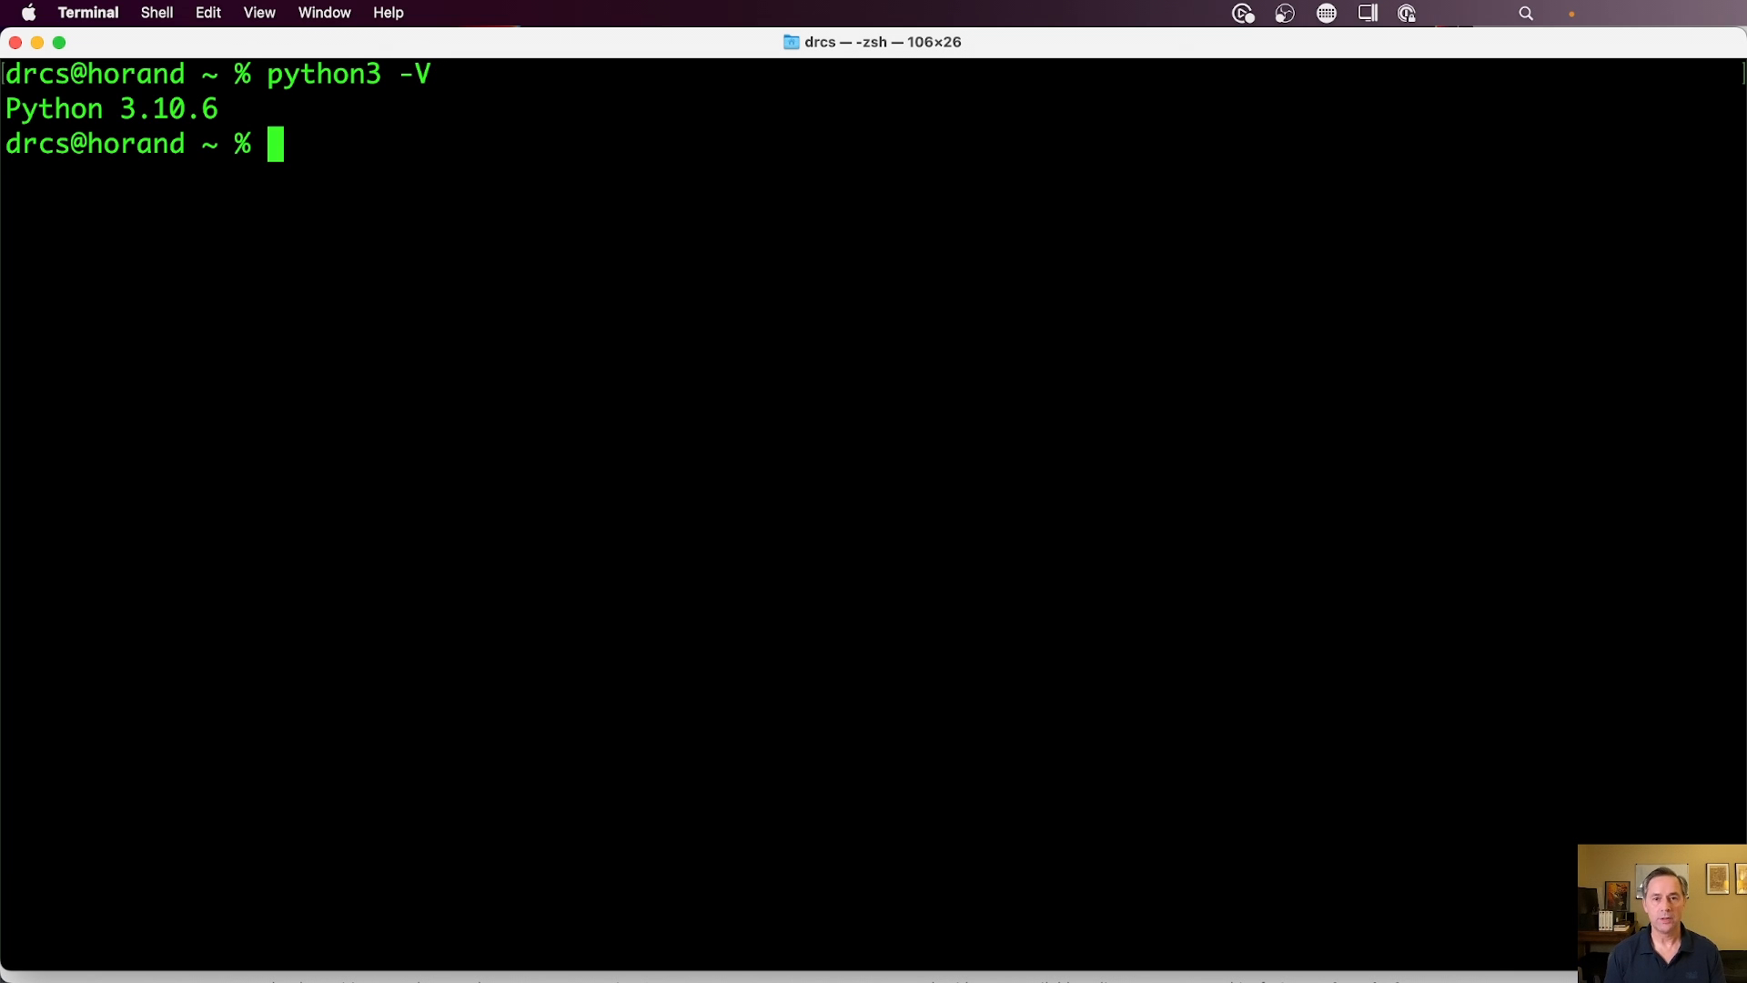
- Locate the Python executable with which python3, highlight the returned path, and clear the selection
{"action": "type", "text": "whic"}
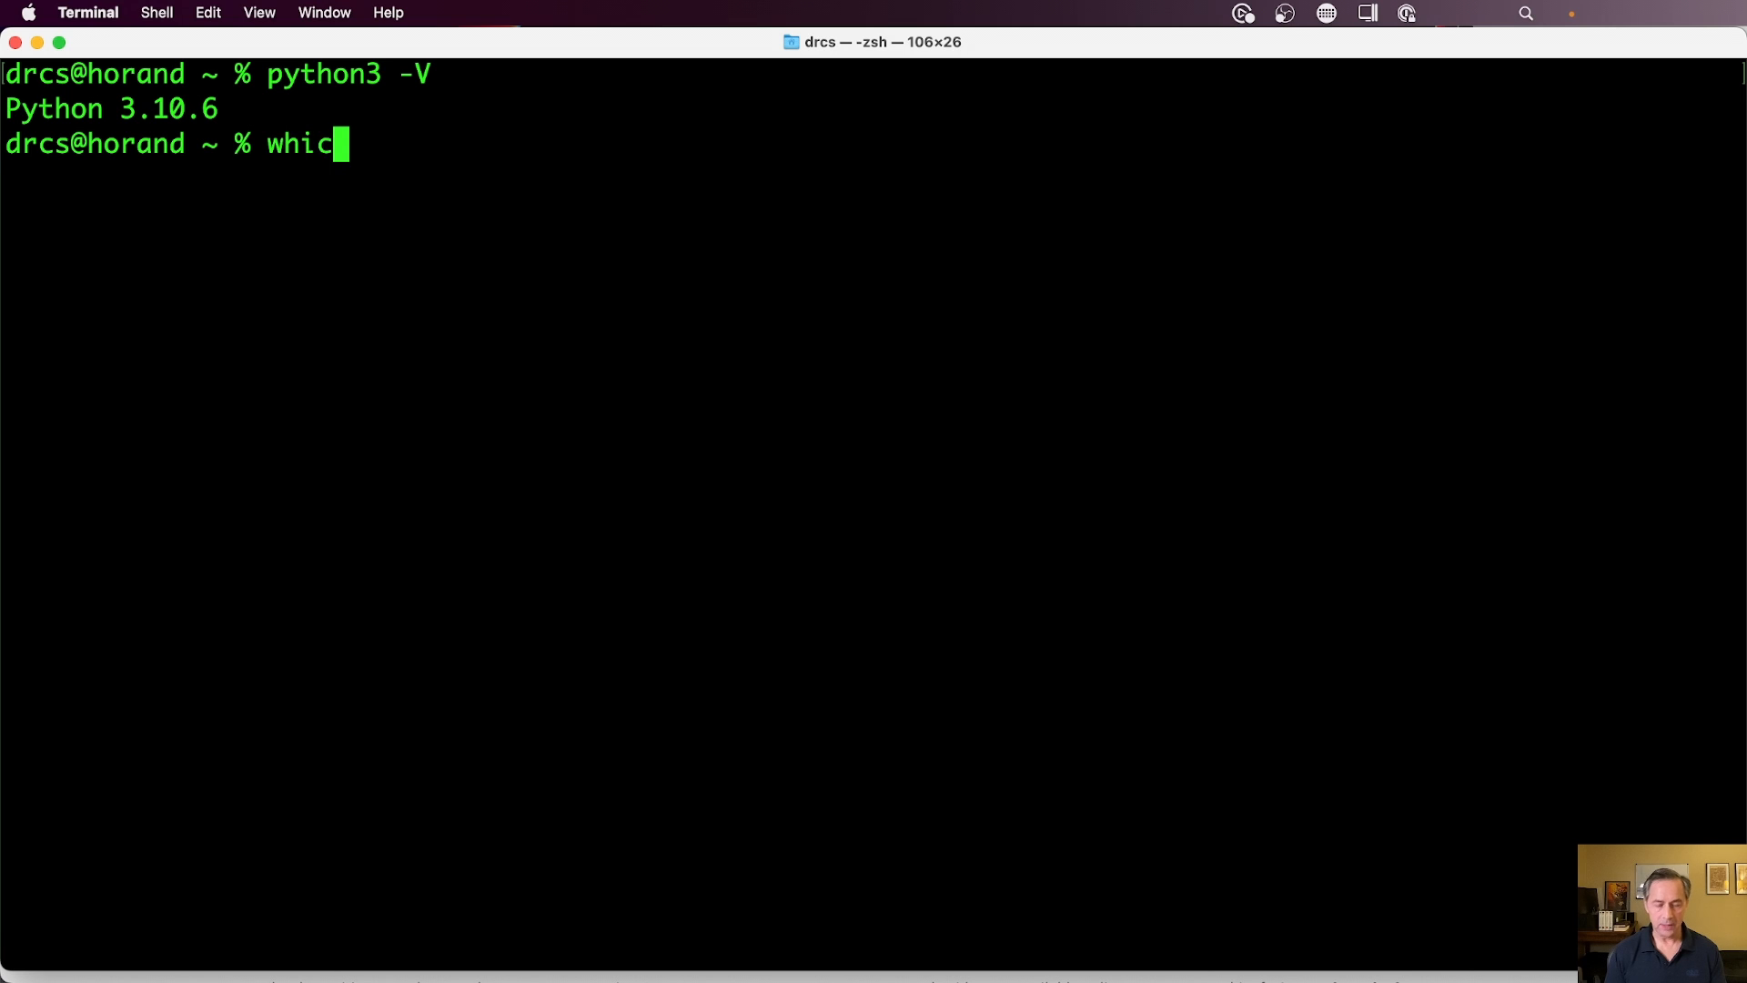
{"action": "type", "text": "h pyth"}
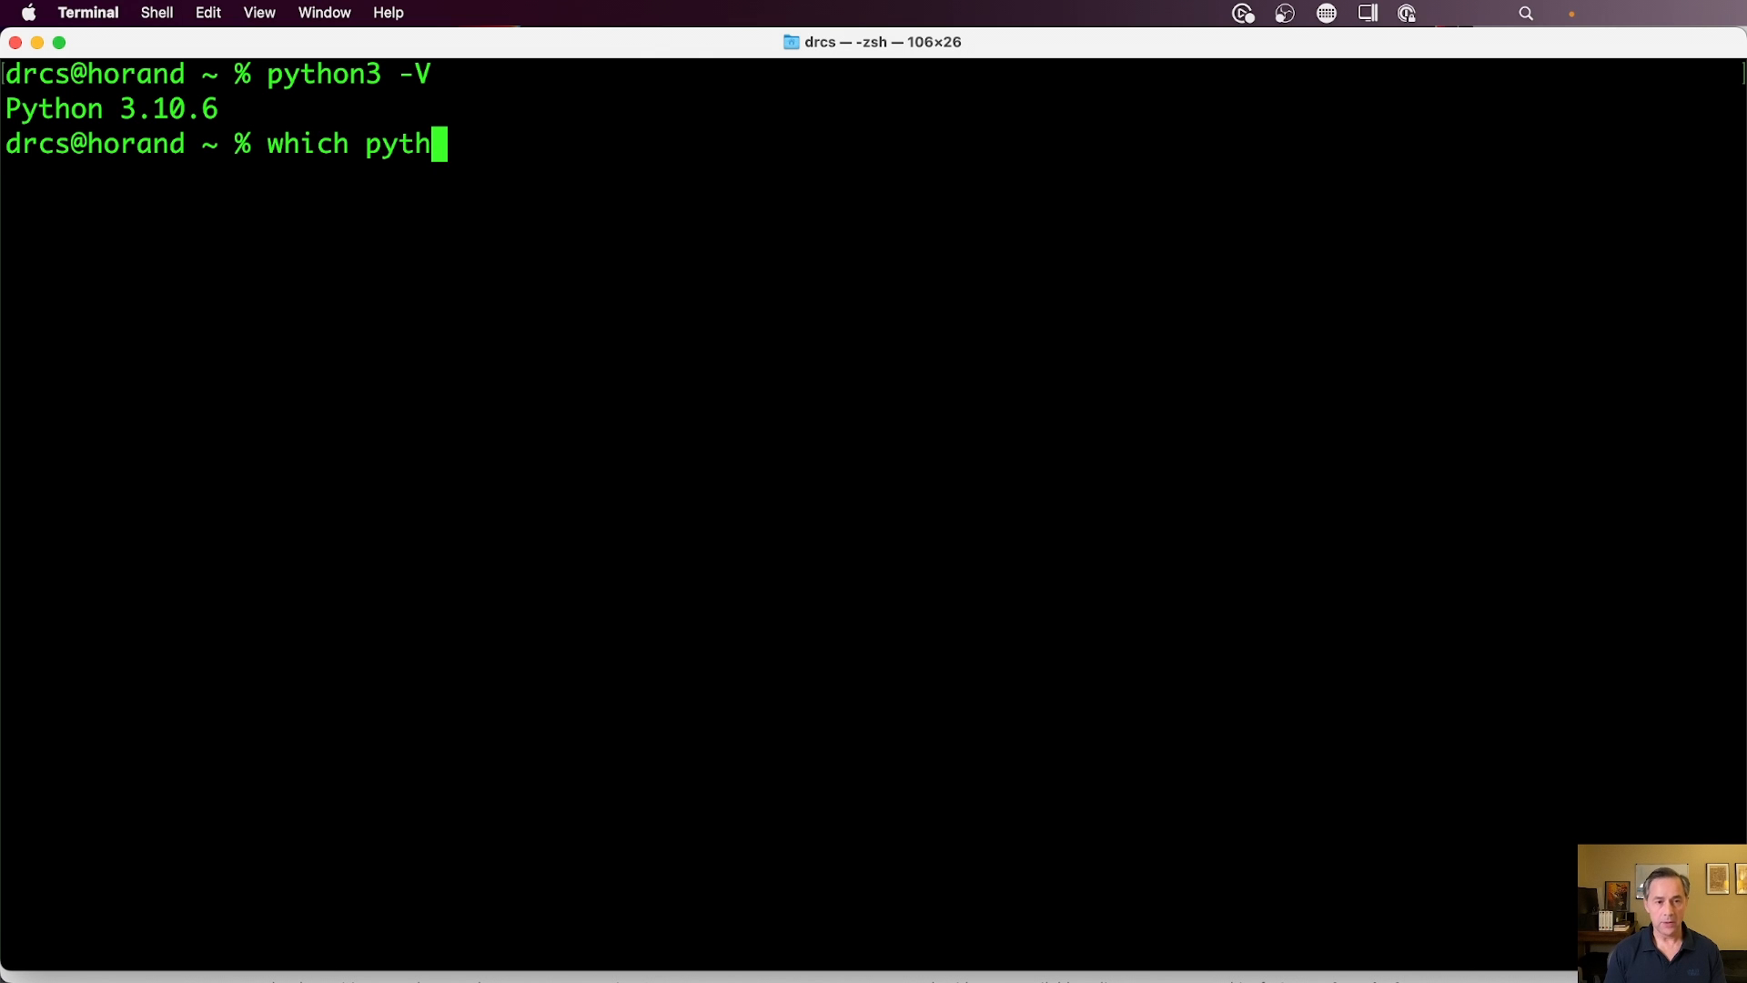
{"action": "type", "text": "on3"}
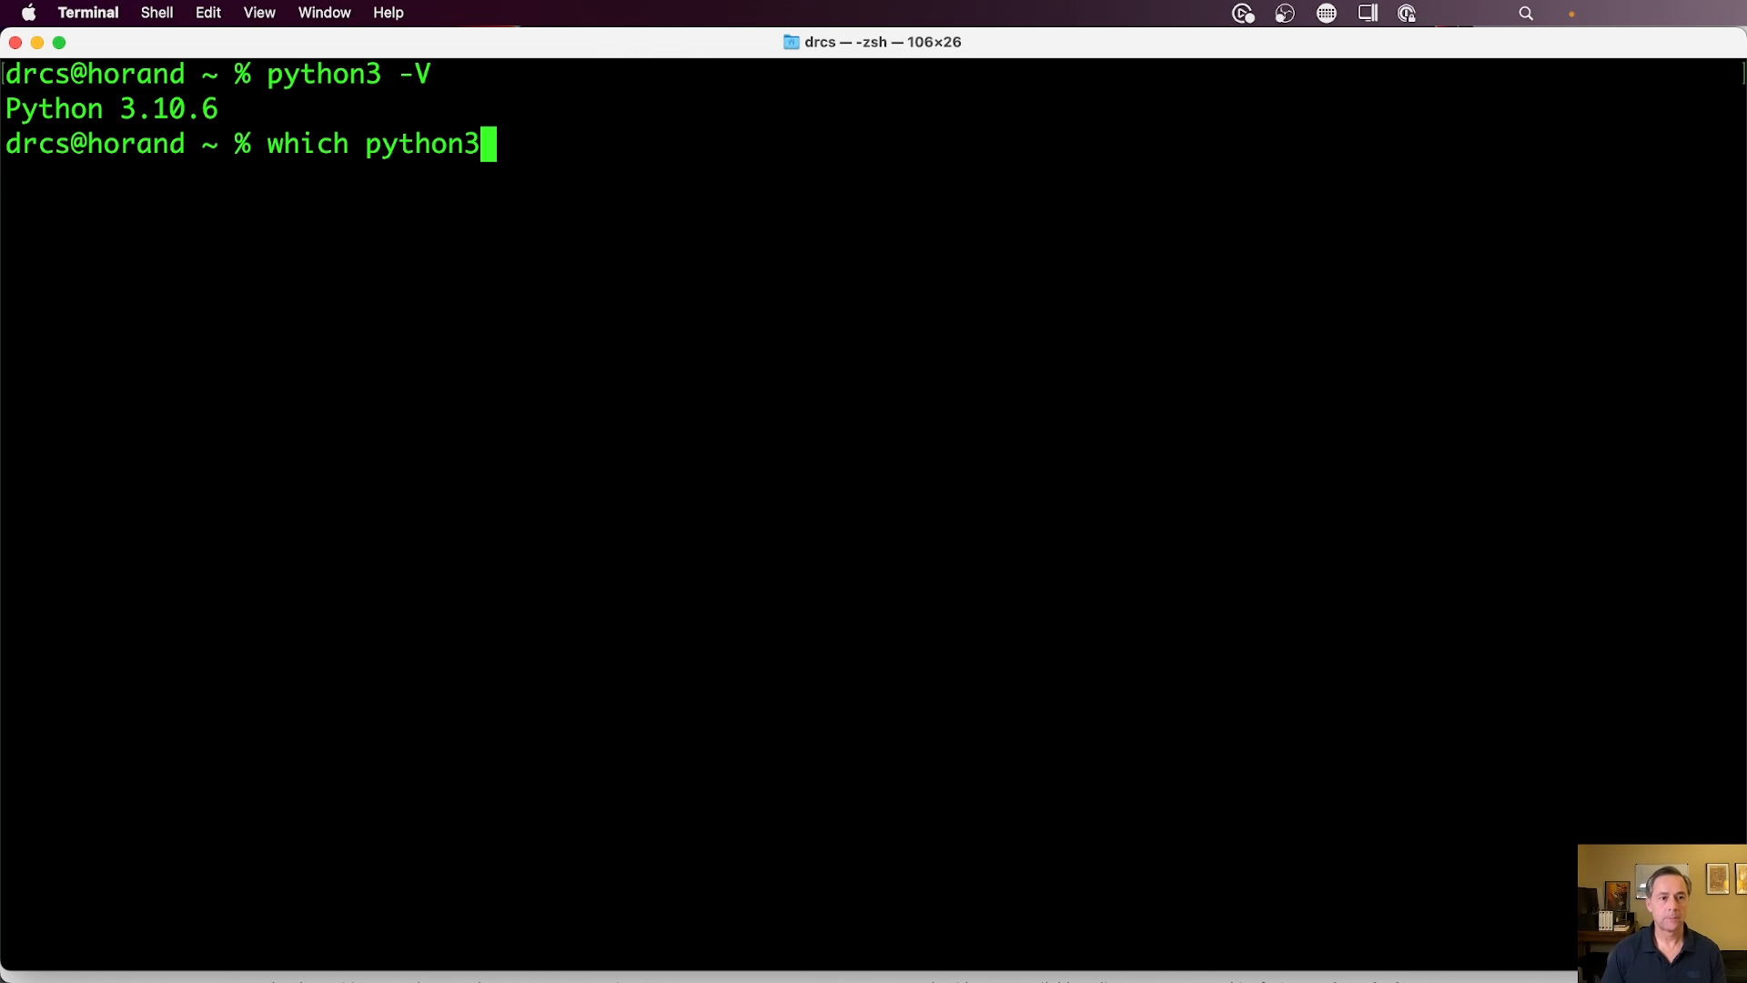
{"action": "key", "text": "Return"}
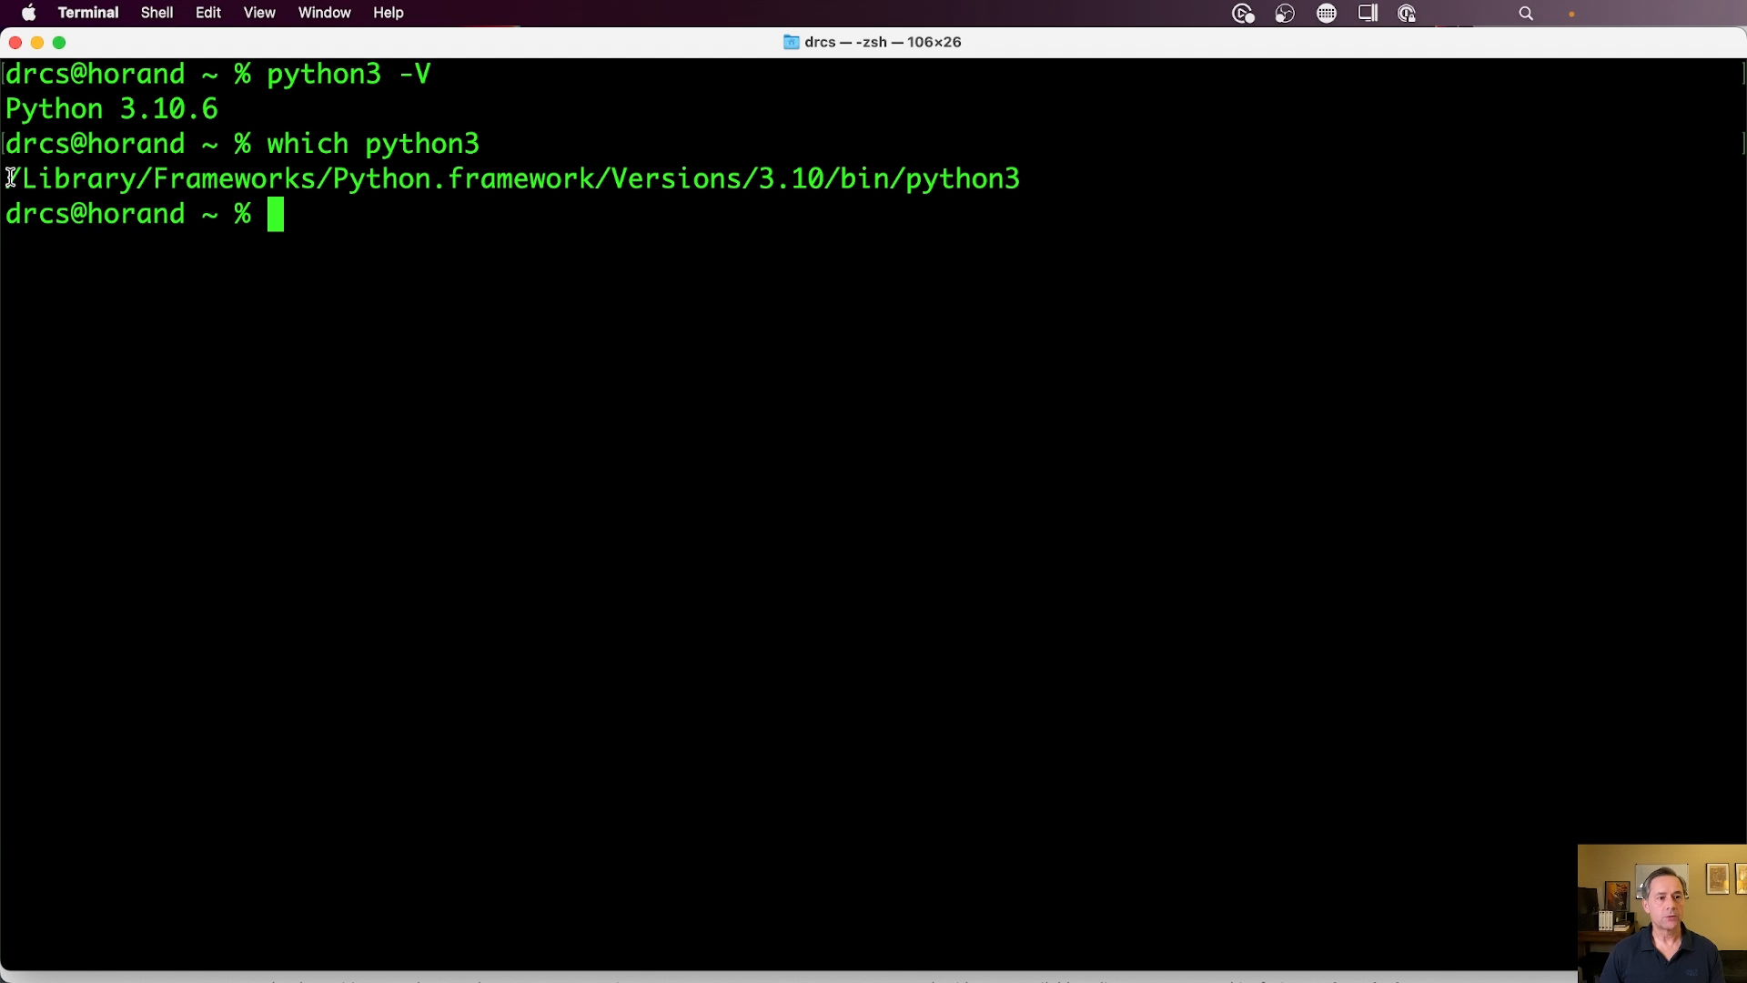
{"action": "left_click_drag", "start_coordinate": [8, 178], "coordinate": [1020, 179]}
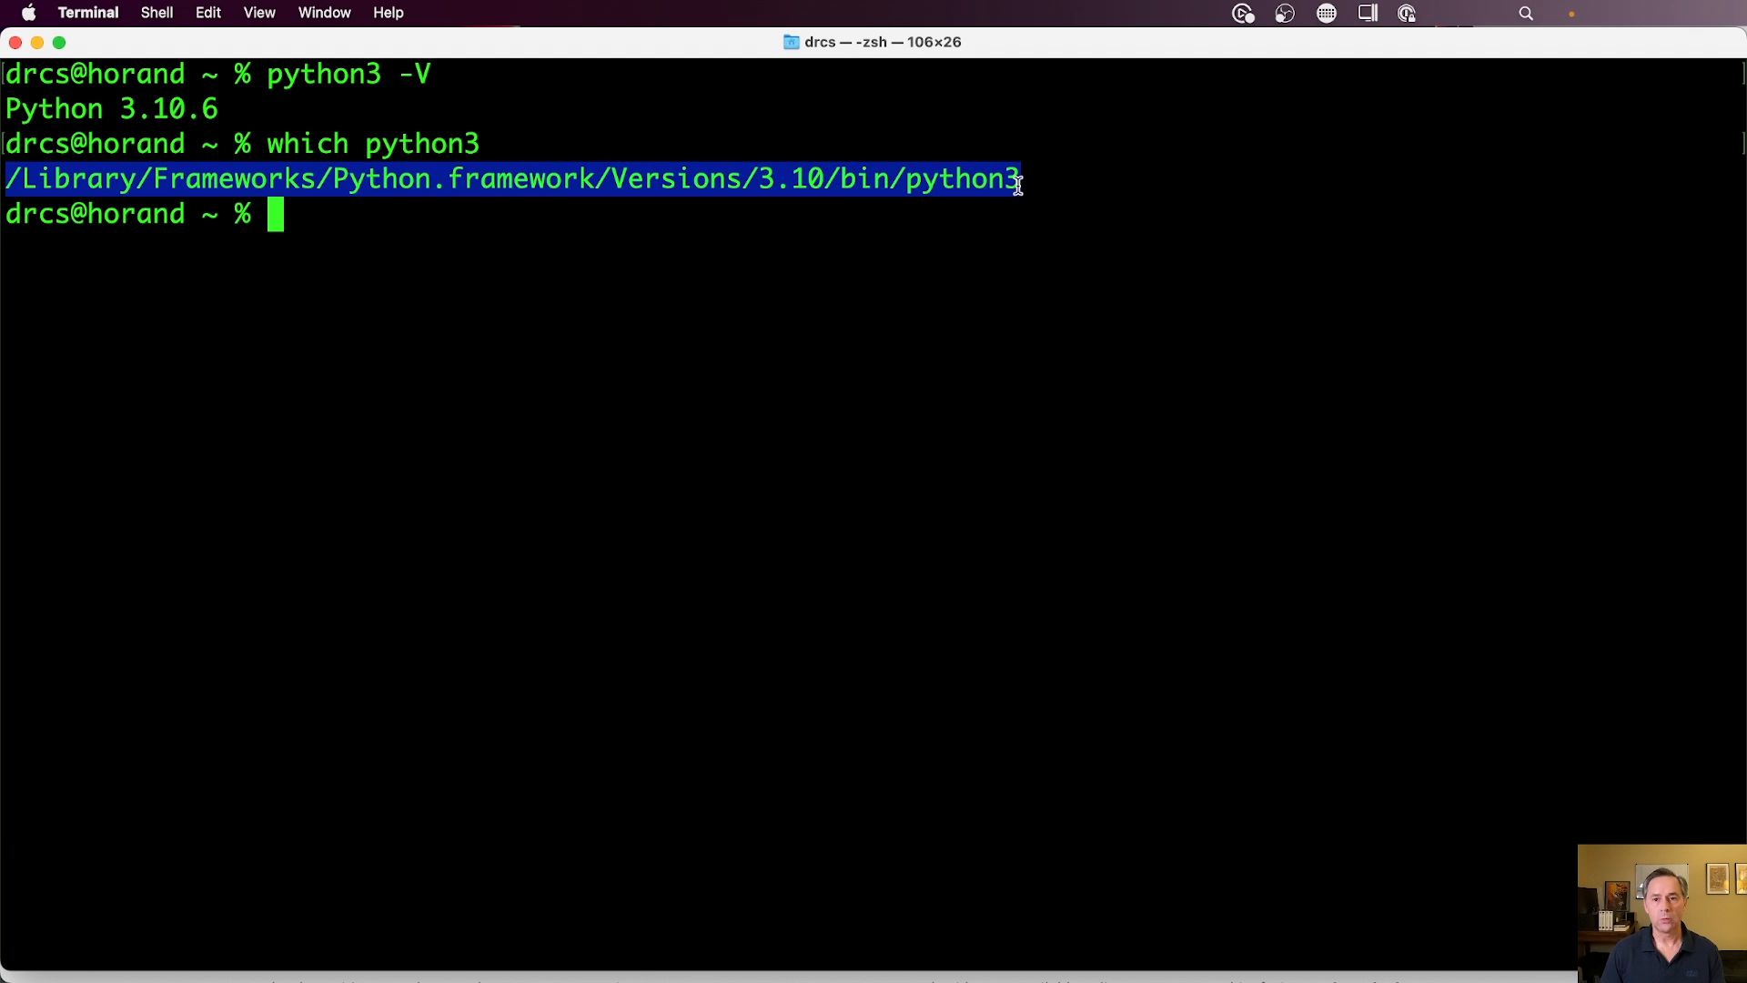
{"action": "left_click", "coordinate": [1073, 268]}
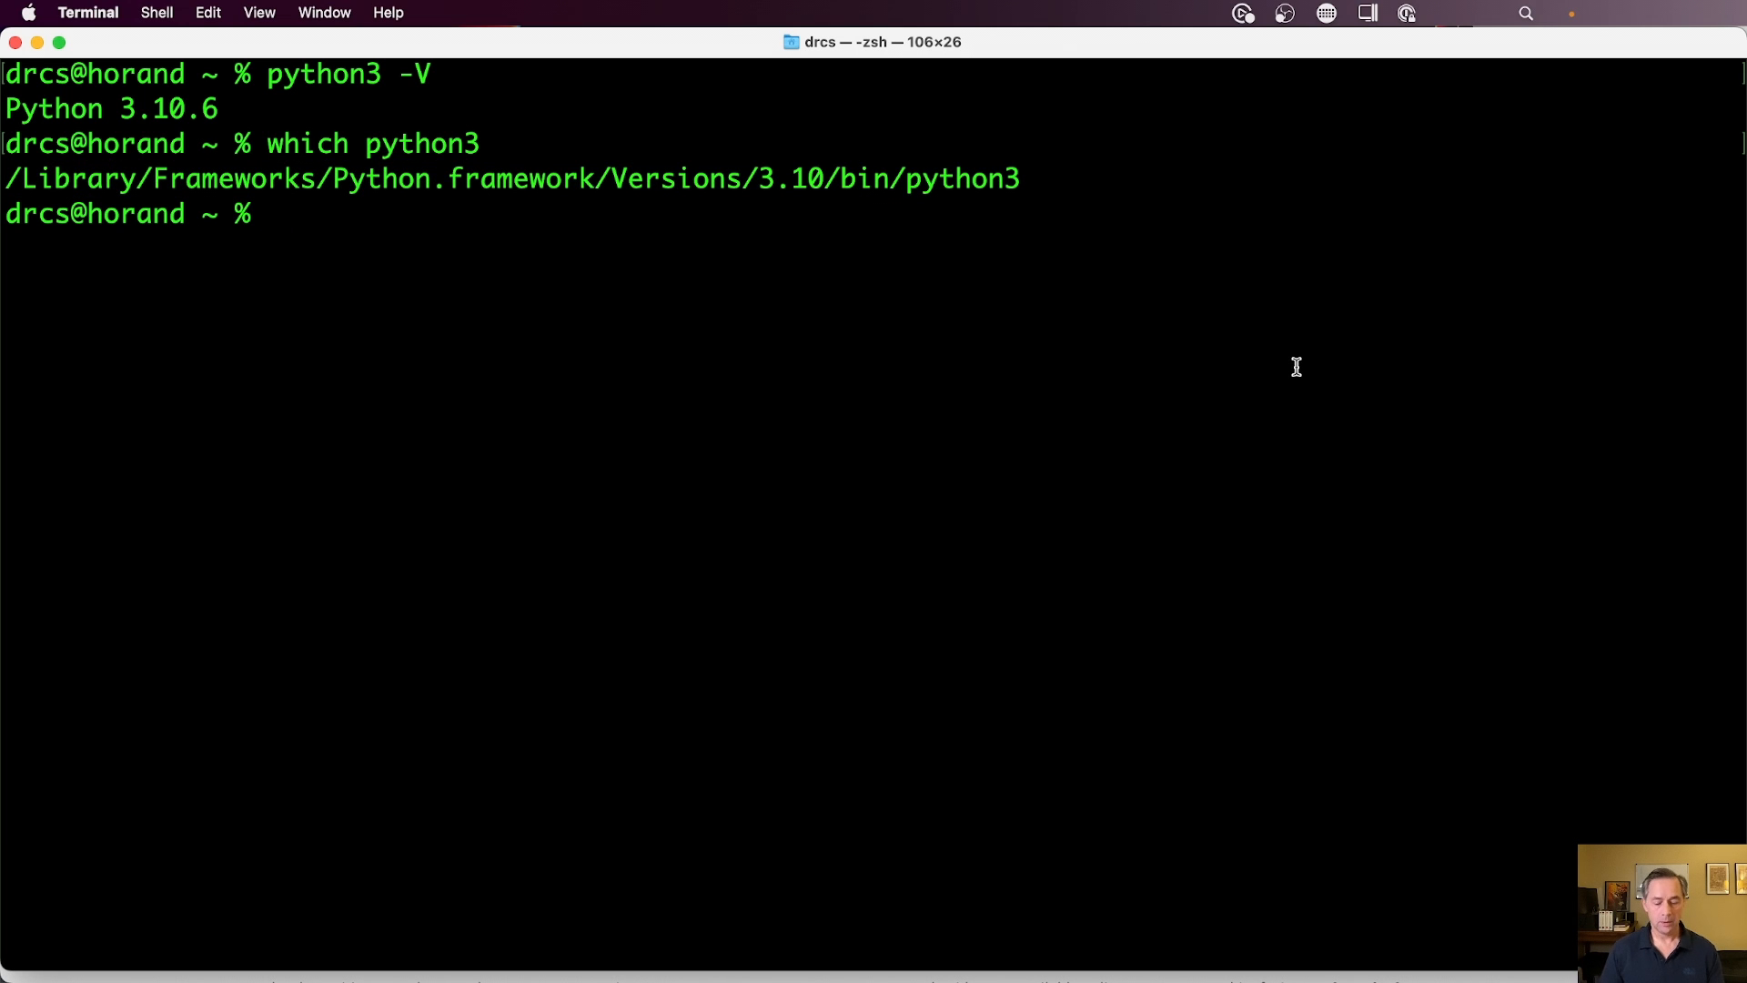
- List /usr/bin/python3 with ls to check for the system-supplied Python executable
{"action": "type", "text": "l"}
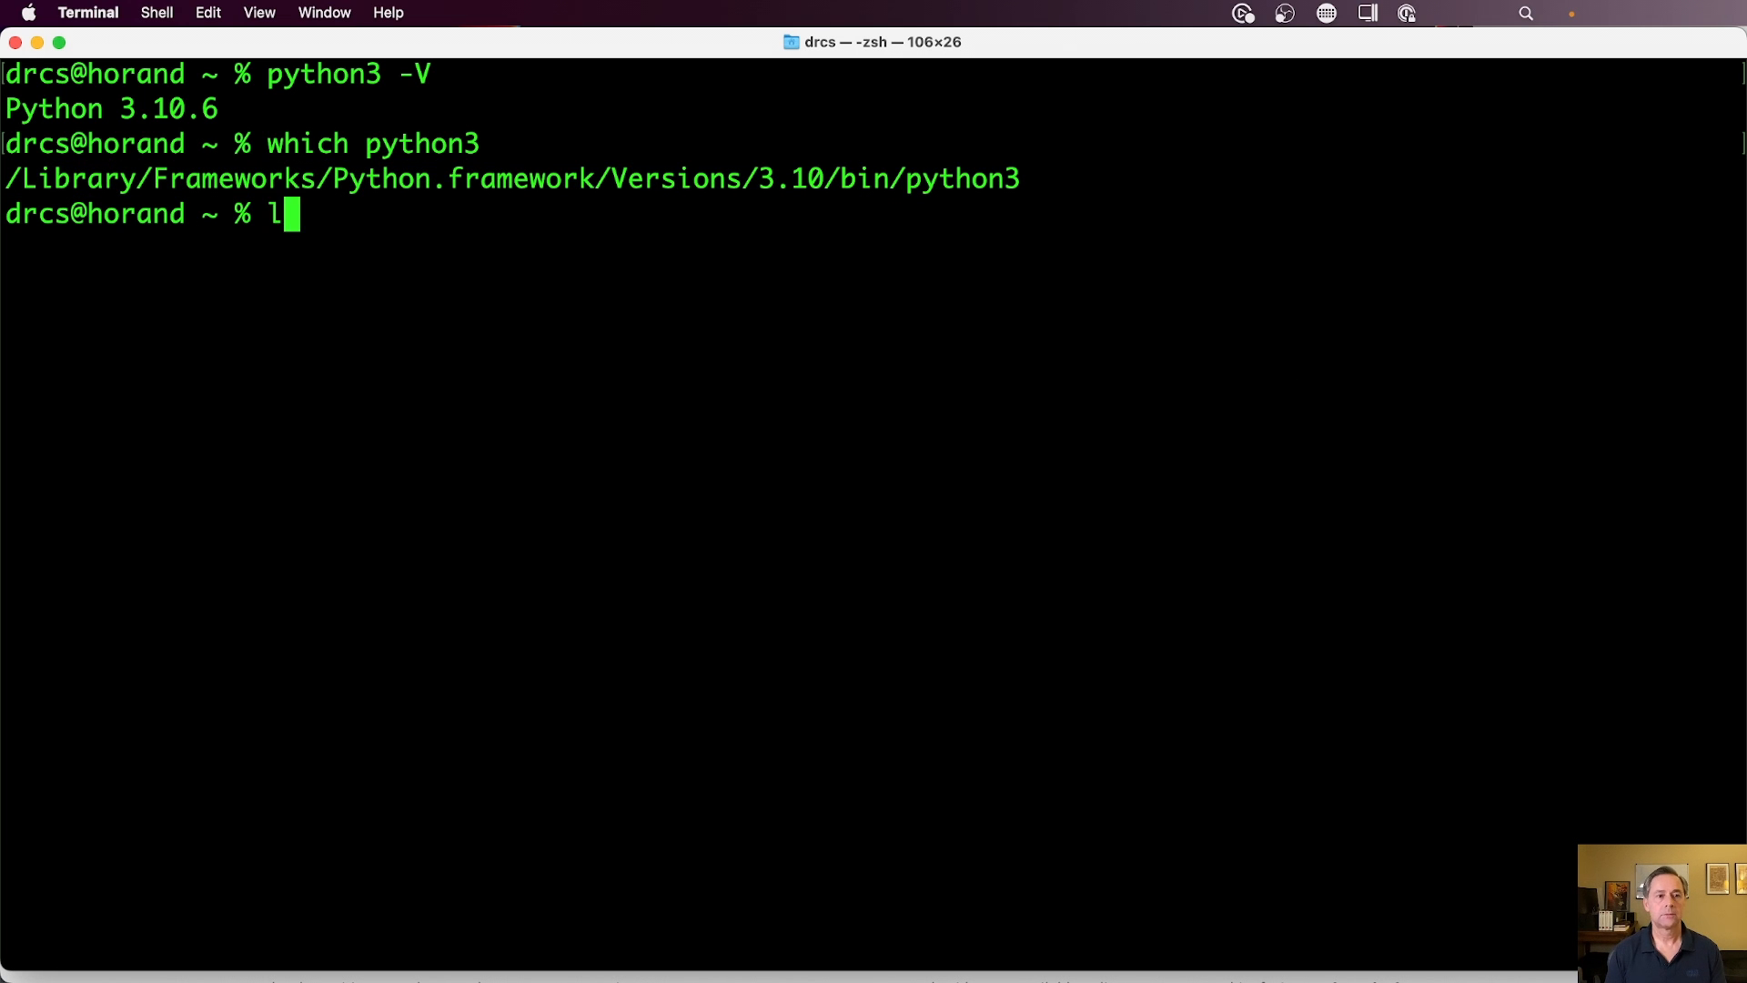
{"action": "type", "text": "s /usr/bin"}
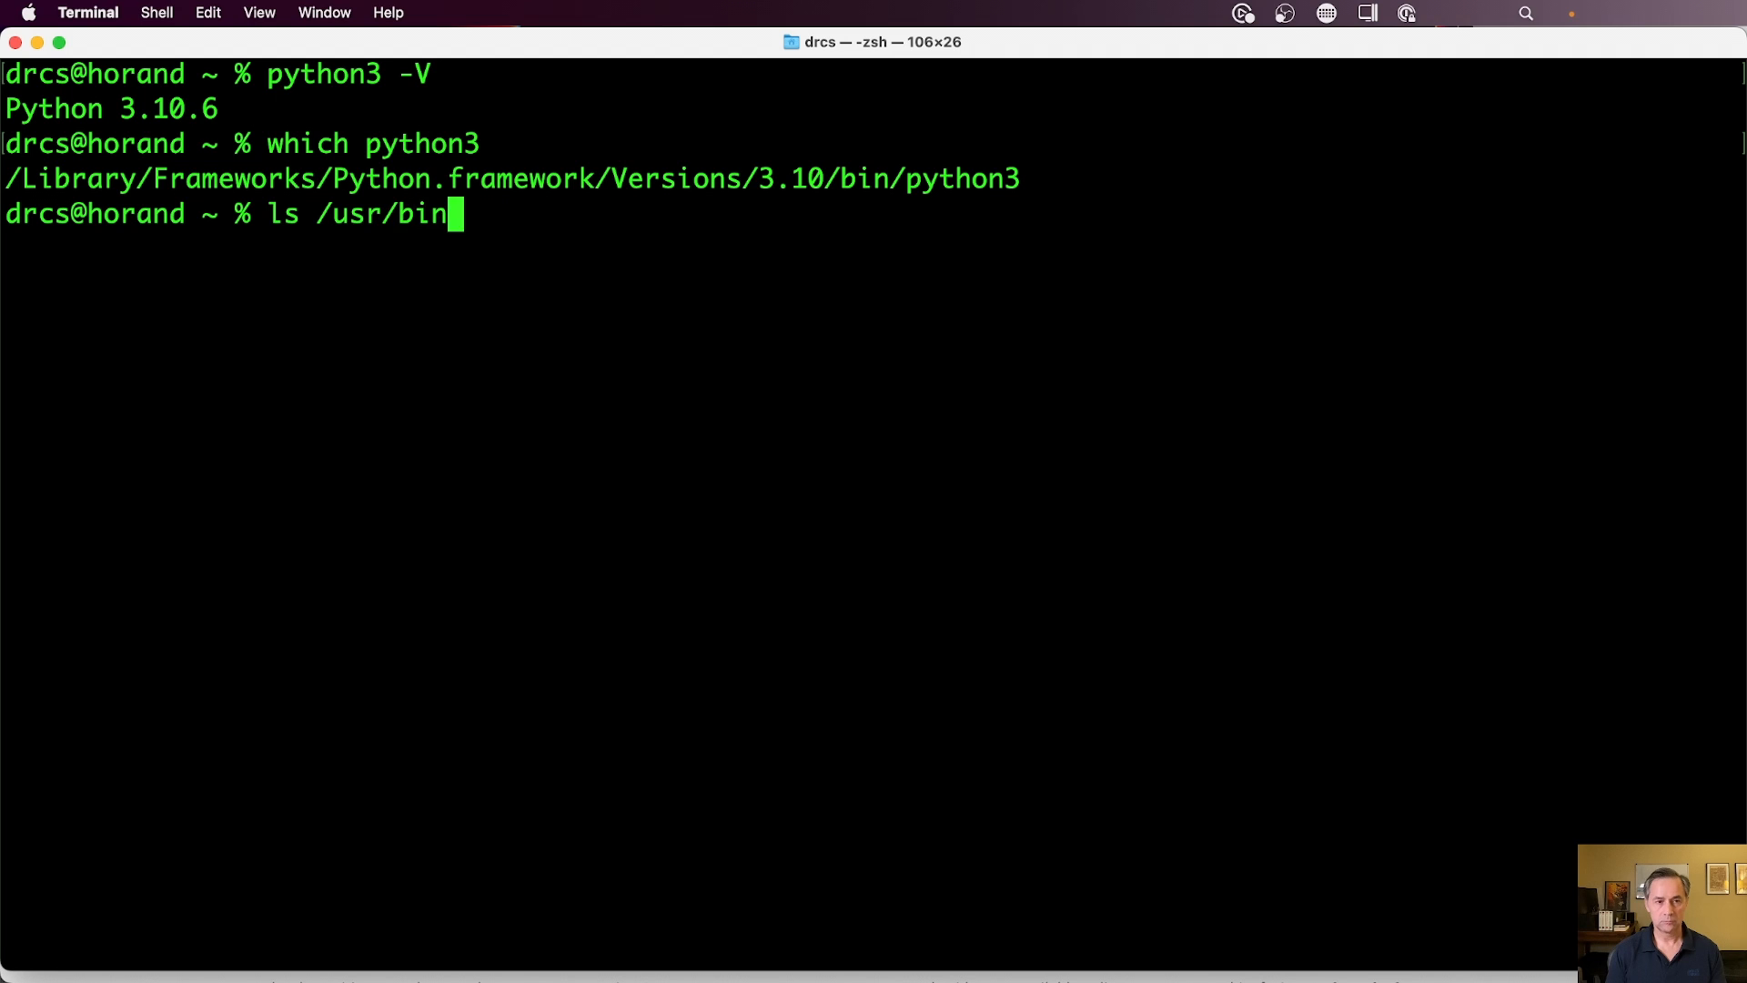
{"action": "type", "text": "/python3"}
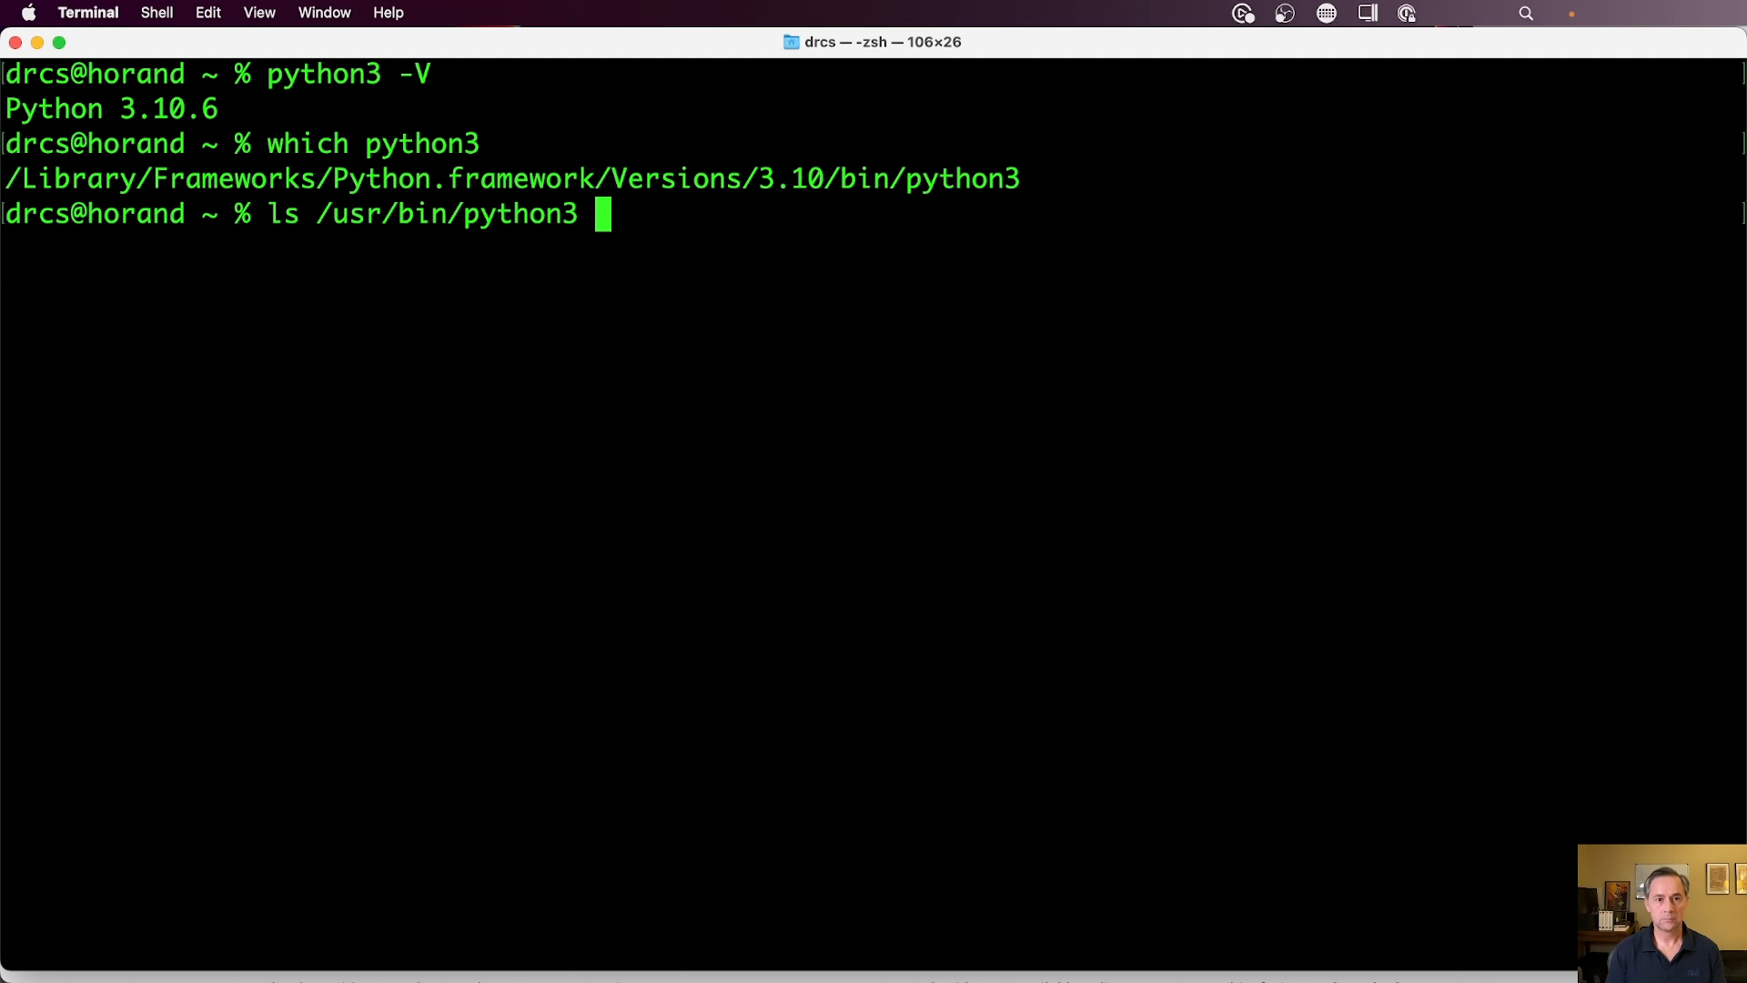
{"action": "key", "text": "Return"}
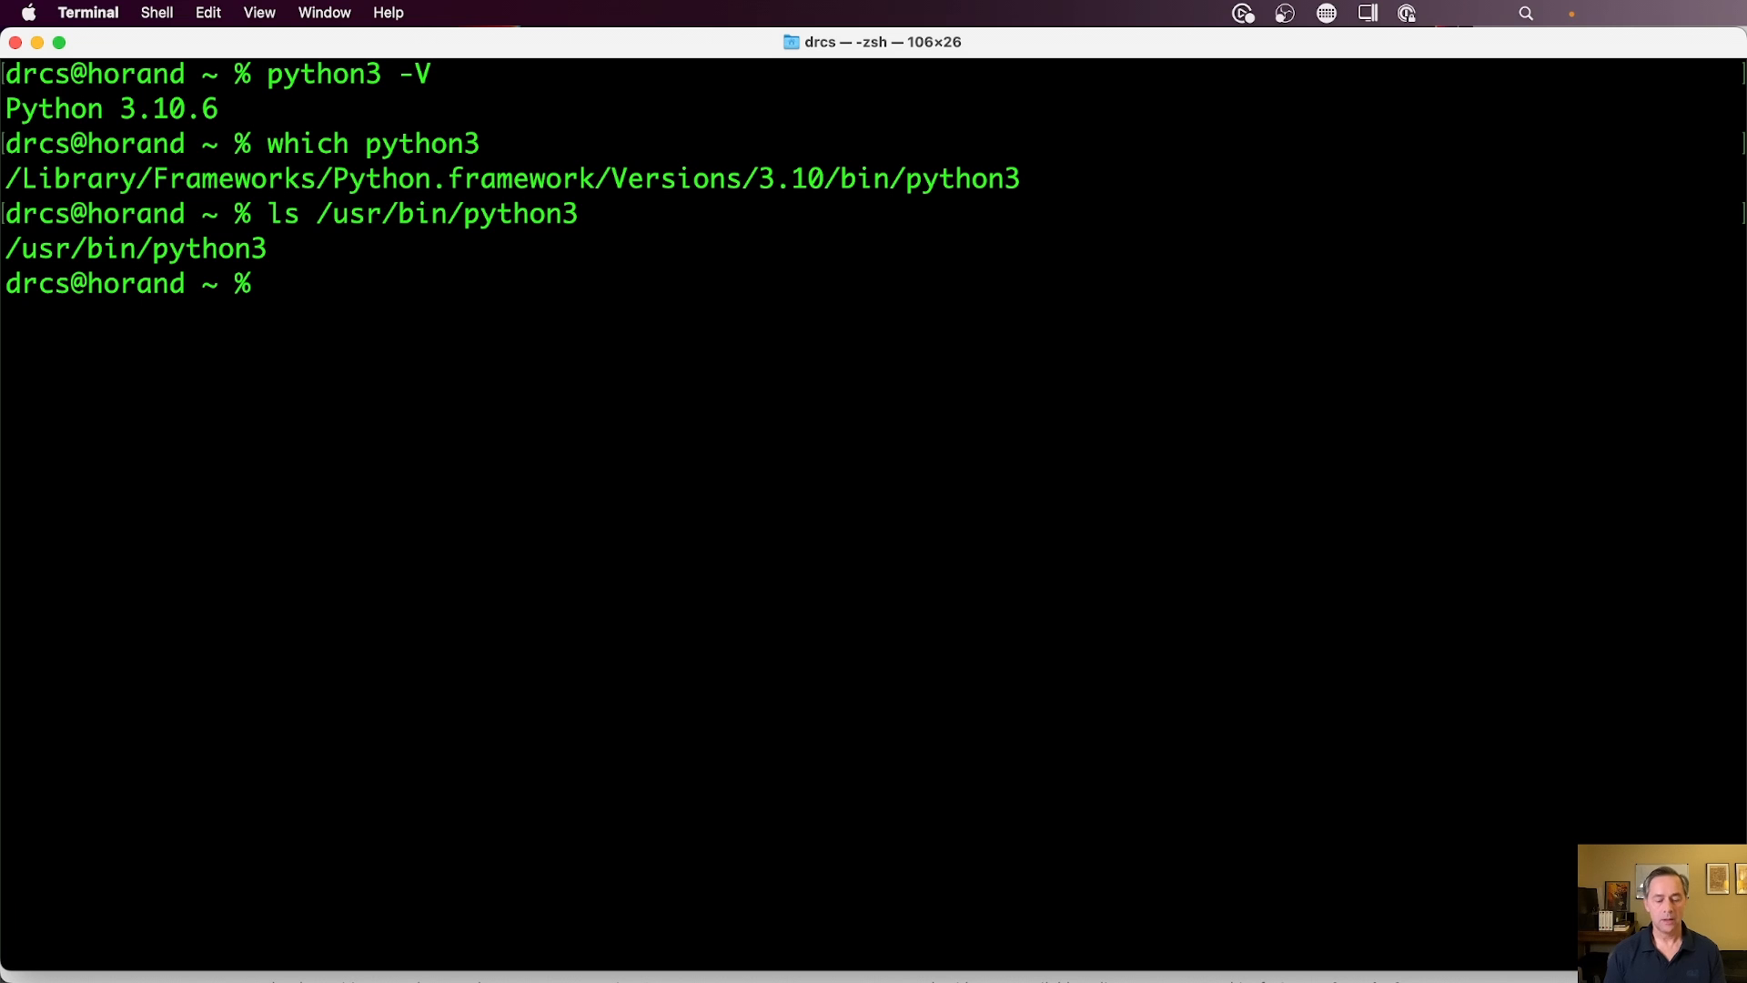
- Check the system Python's version with /usr/bin/python3 -V and highlight usr in that command
{"action": "type", "text": "/usr/b"}
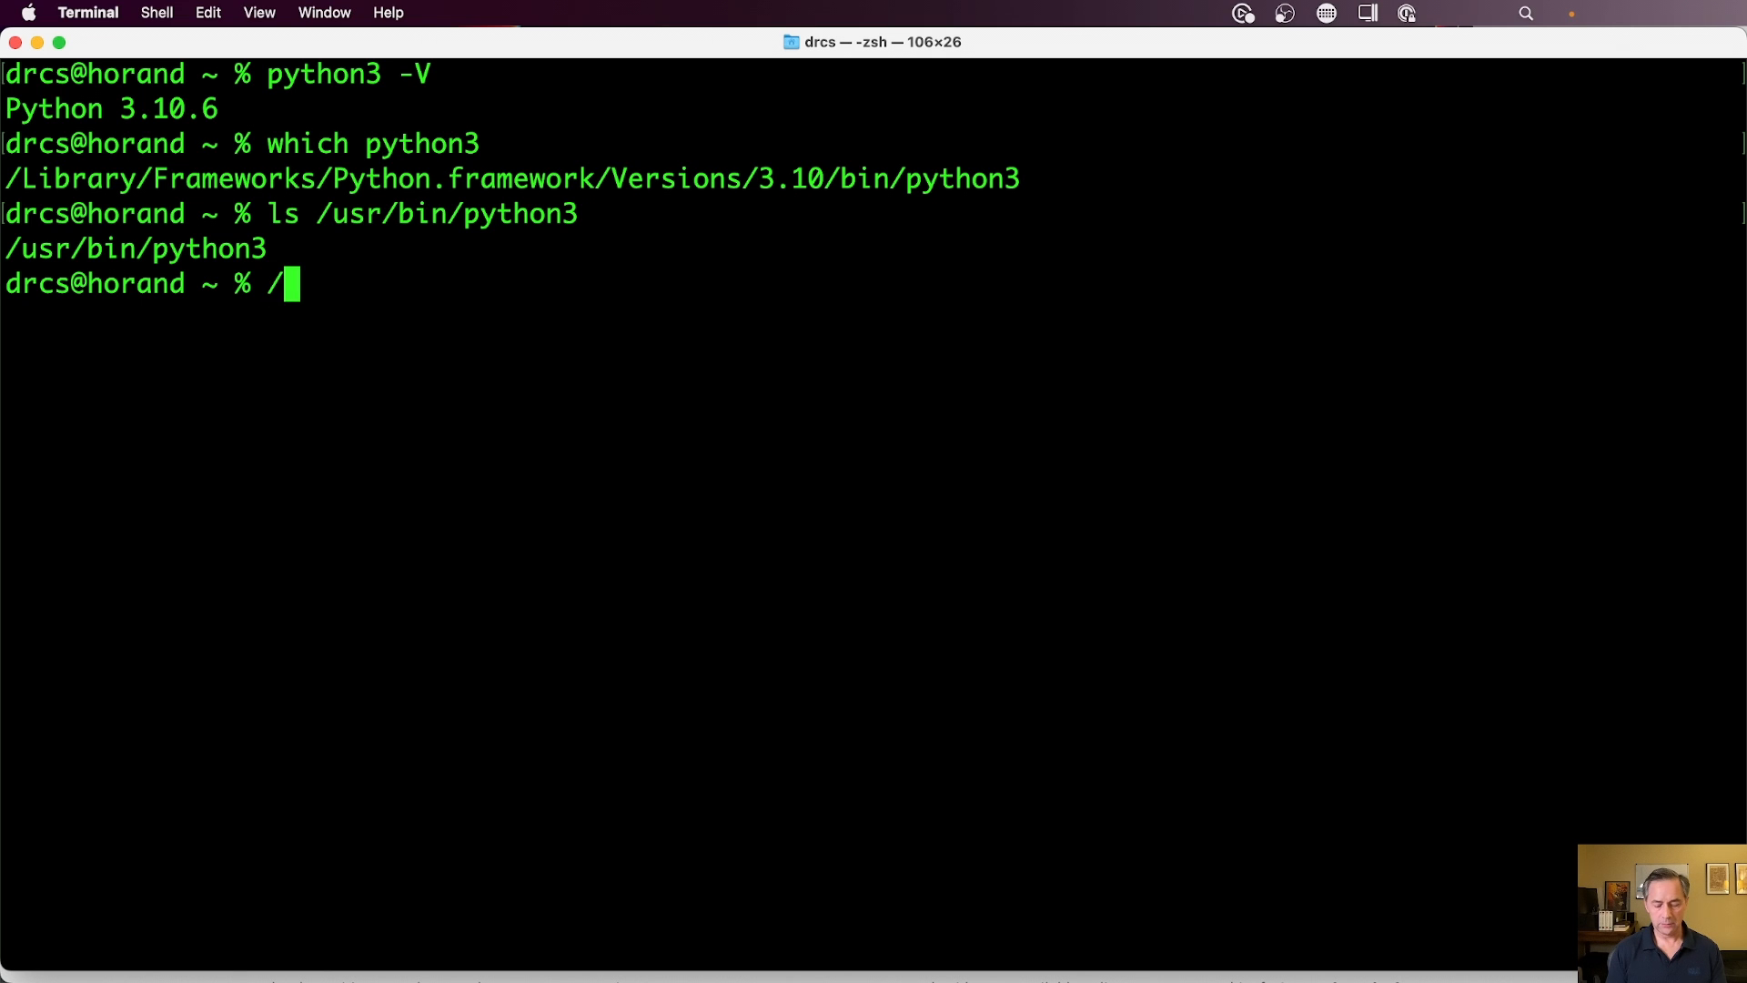
{"action": "type", "text": "in/"}
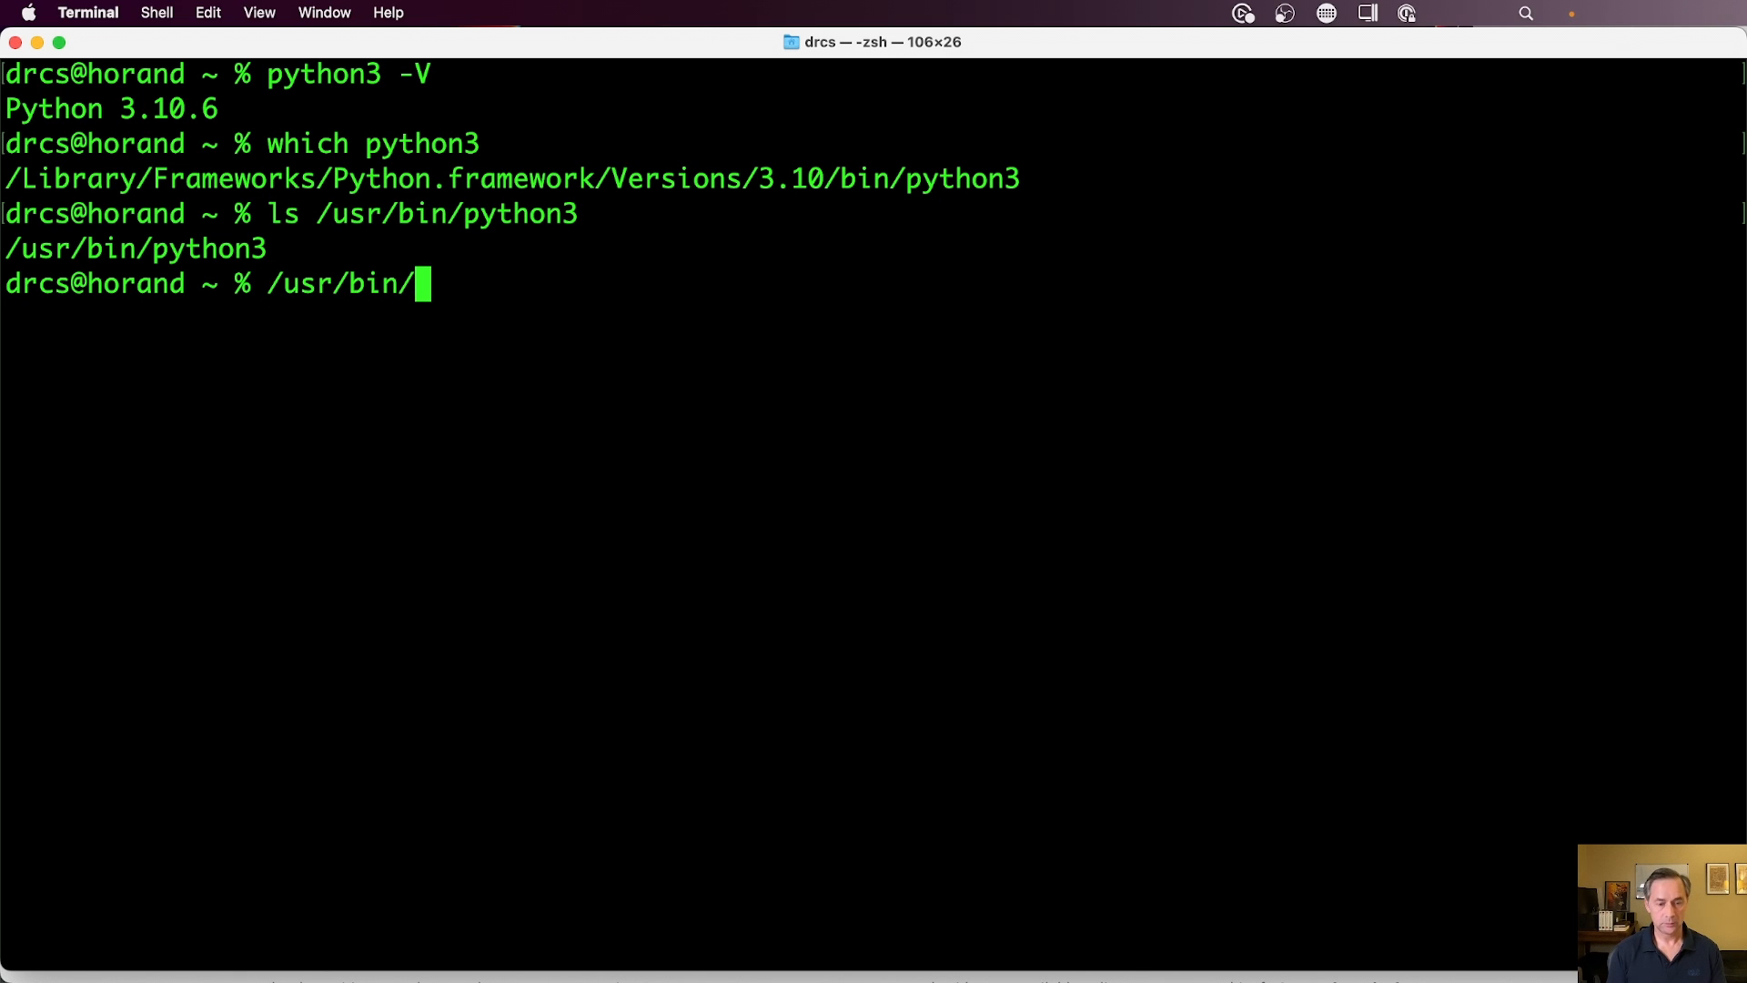
{"action": "type", "text": "python3 -V"}
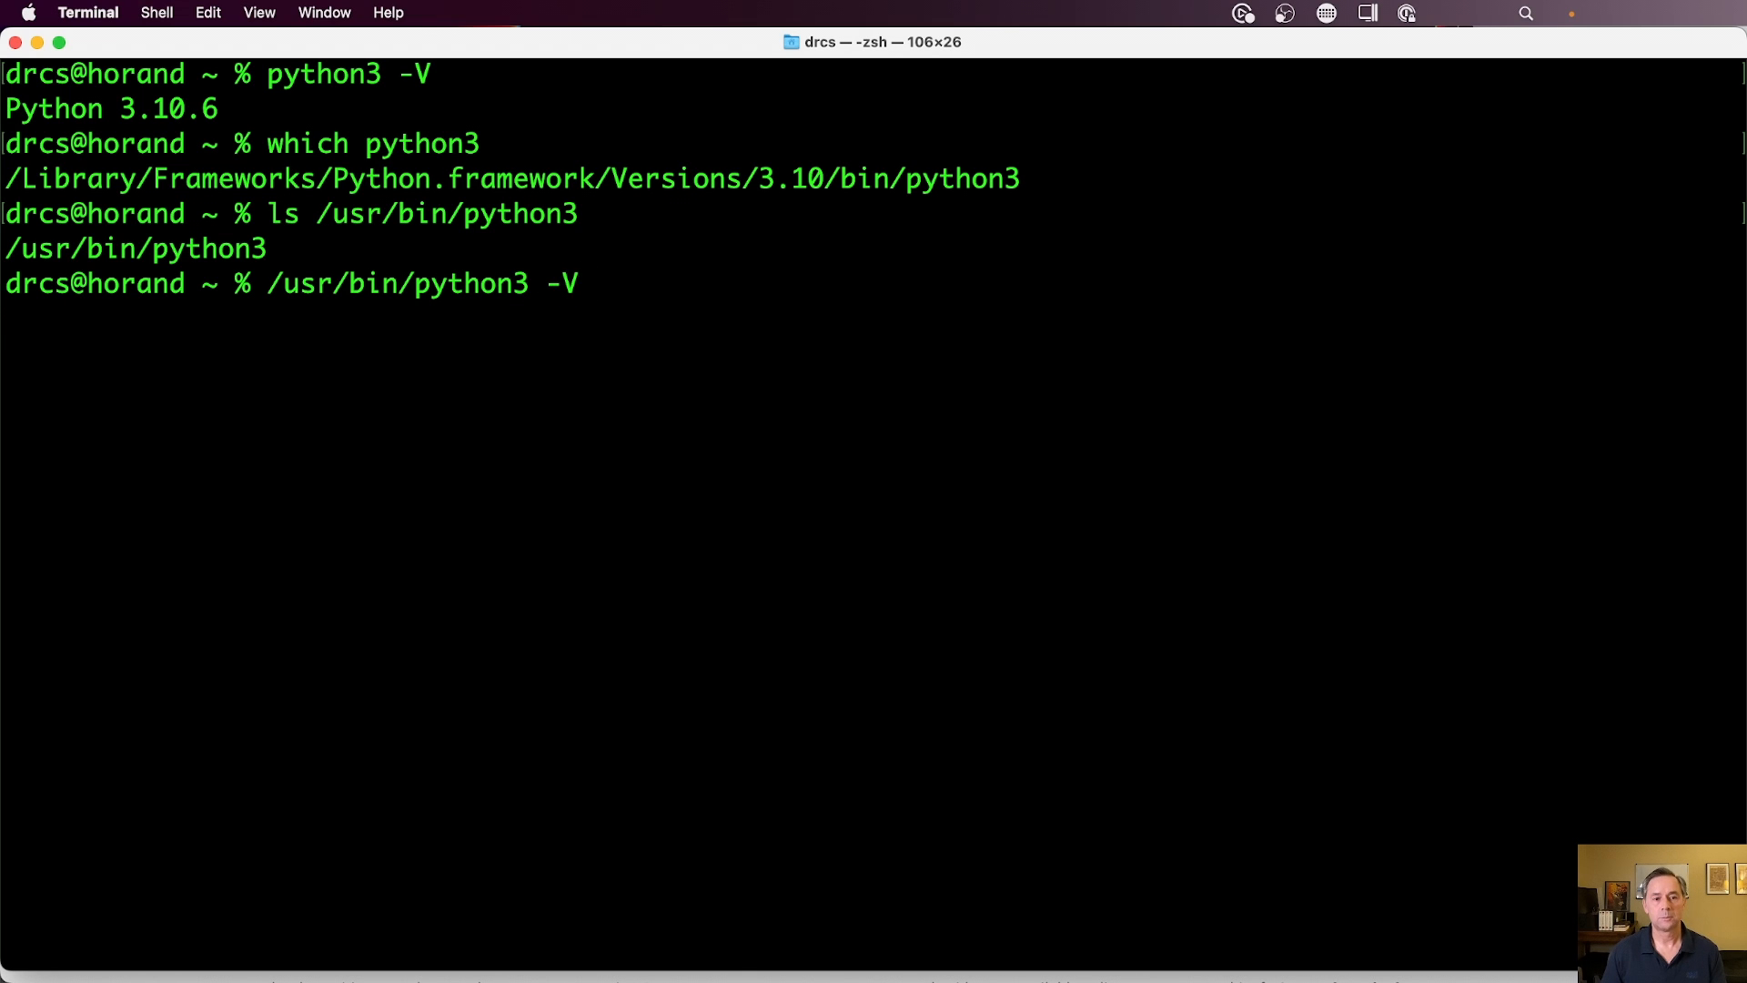
{"action": "key", "text": "Return"}
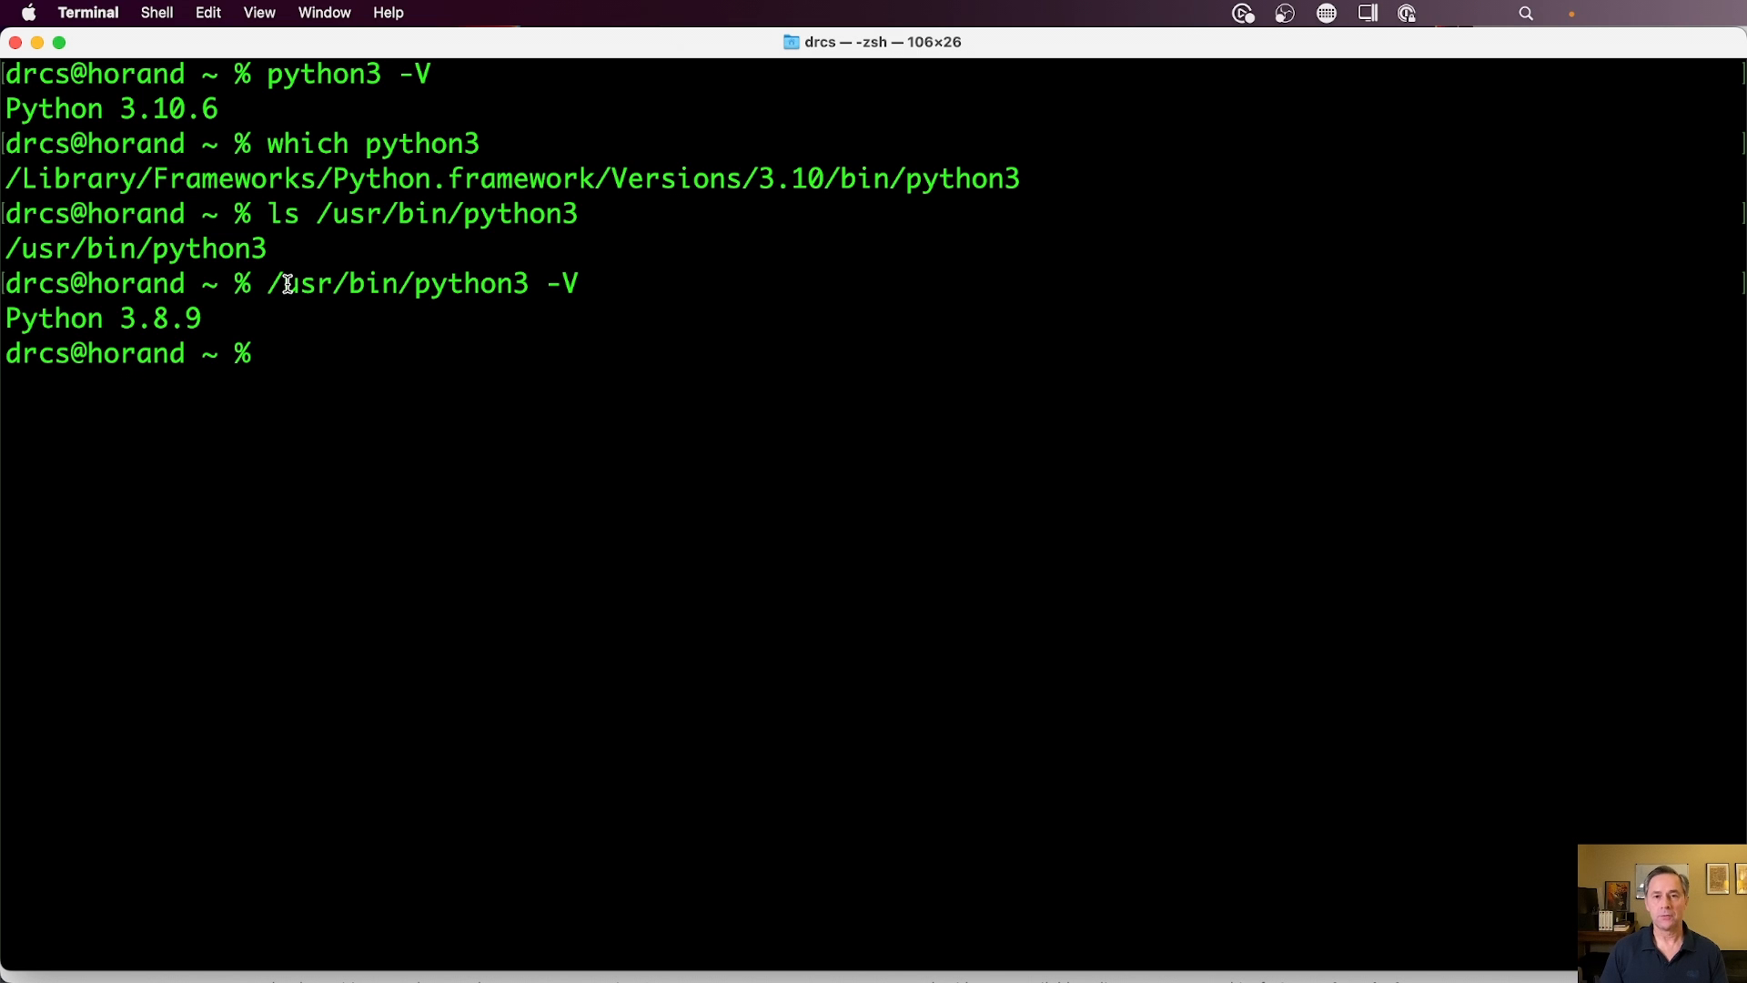
{"action": "left_click_drag", "start_coordinate": [287, 284], "coordinate": [342, 286]}
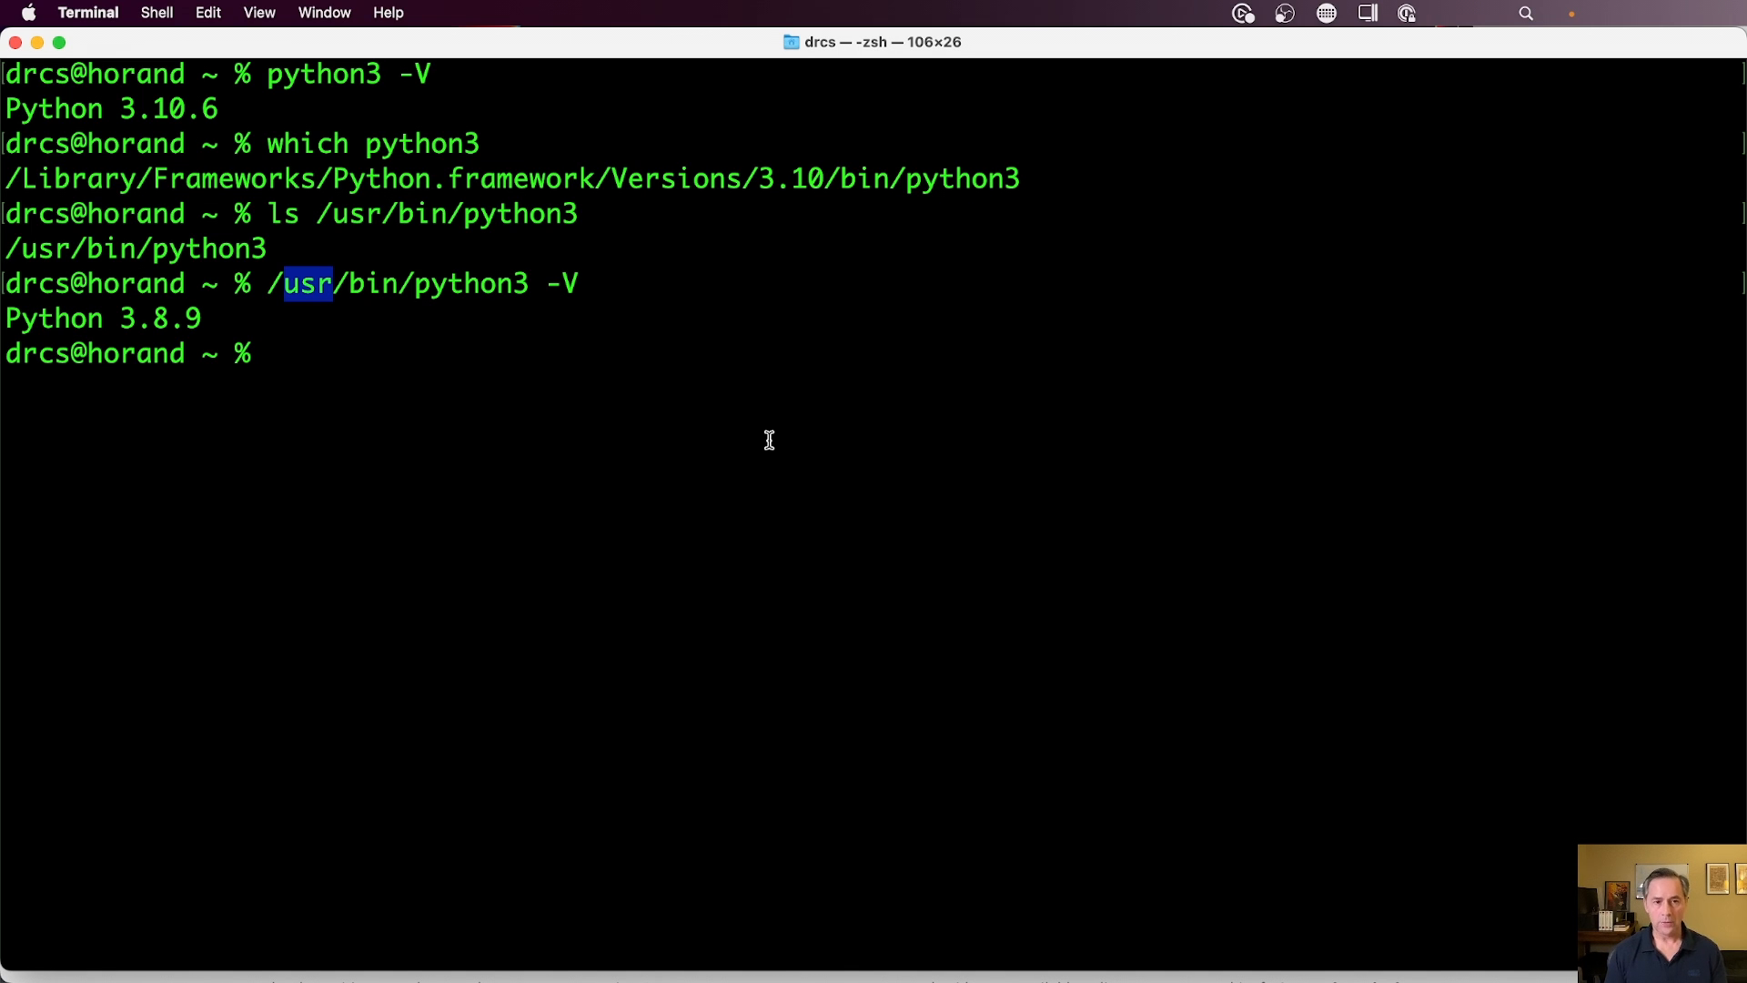
- Run ls -la $(find /usr/local/bin -regex '/usr/local/bin/p[iy].*'), highlighting its directory and pattern beforehand, and highlight the python3.10 link target in the output
{"action": "type", "text": "ls -la $(find /usr/local/bin -regex '/usr/local/bin/p[iy].*')"}
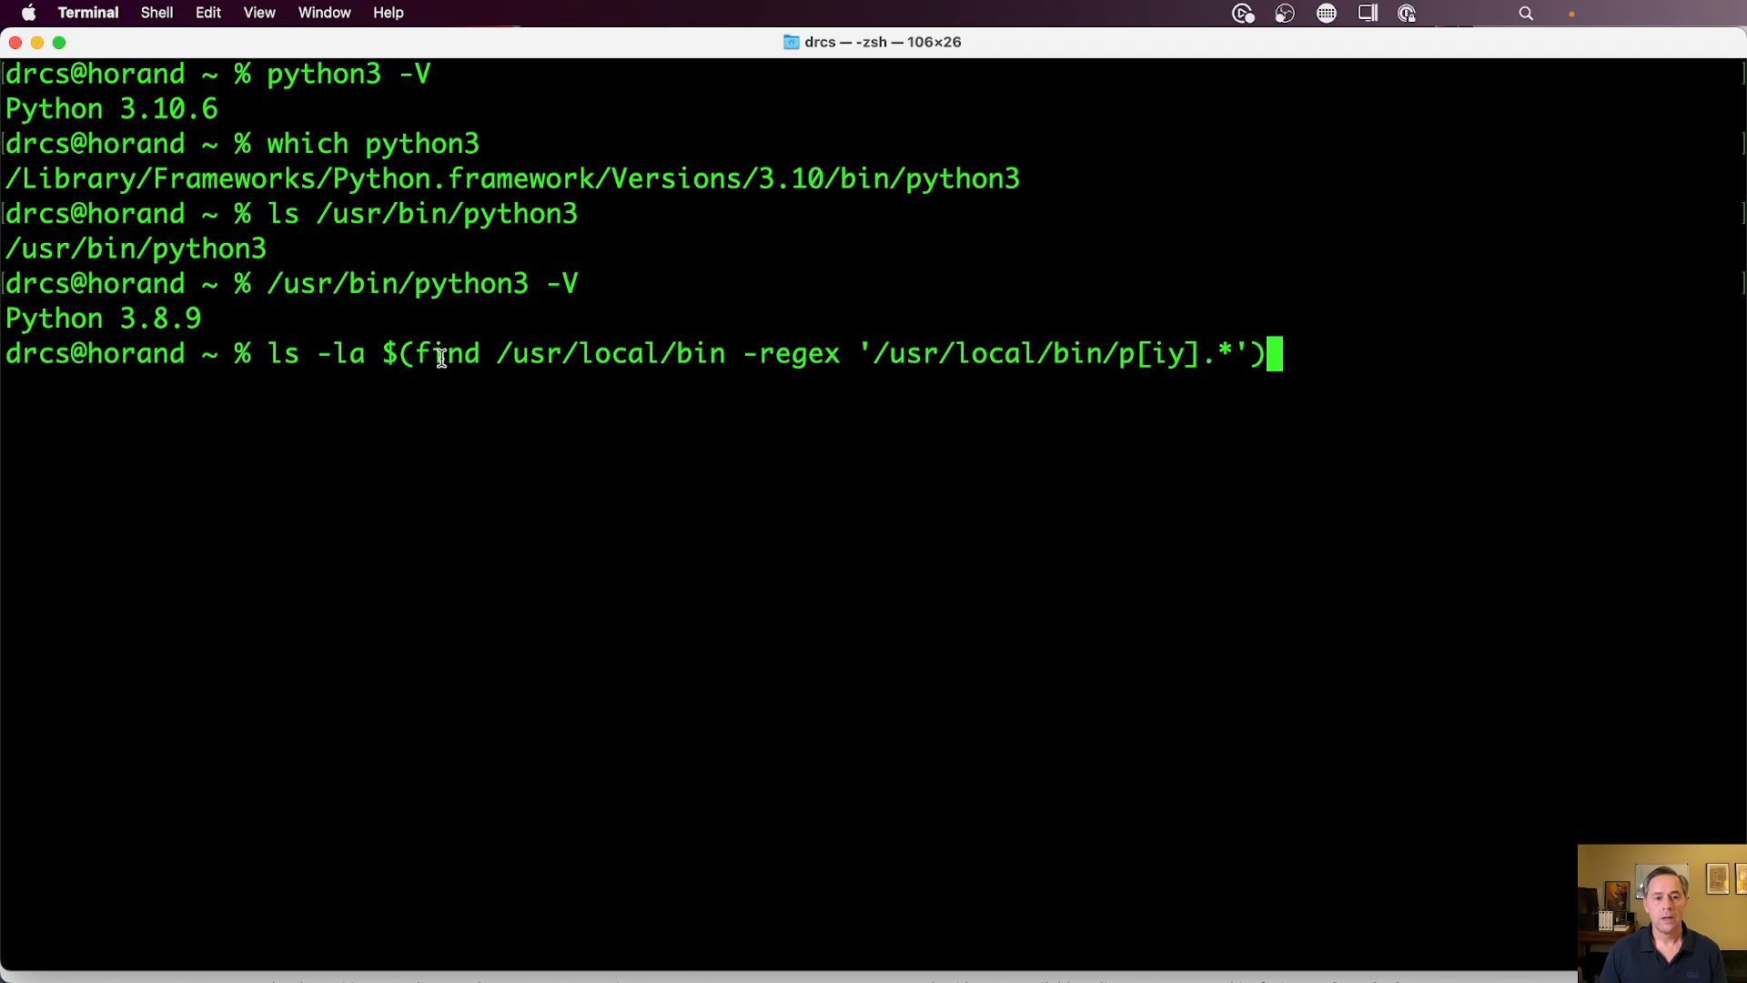
{"action": "left_click_drag", "start_coordinate": [500, 355], "coordinate": [725, 369]}
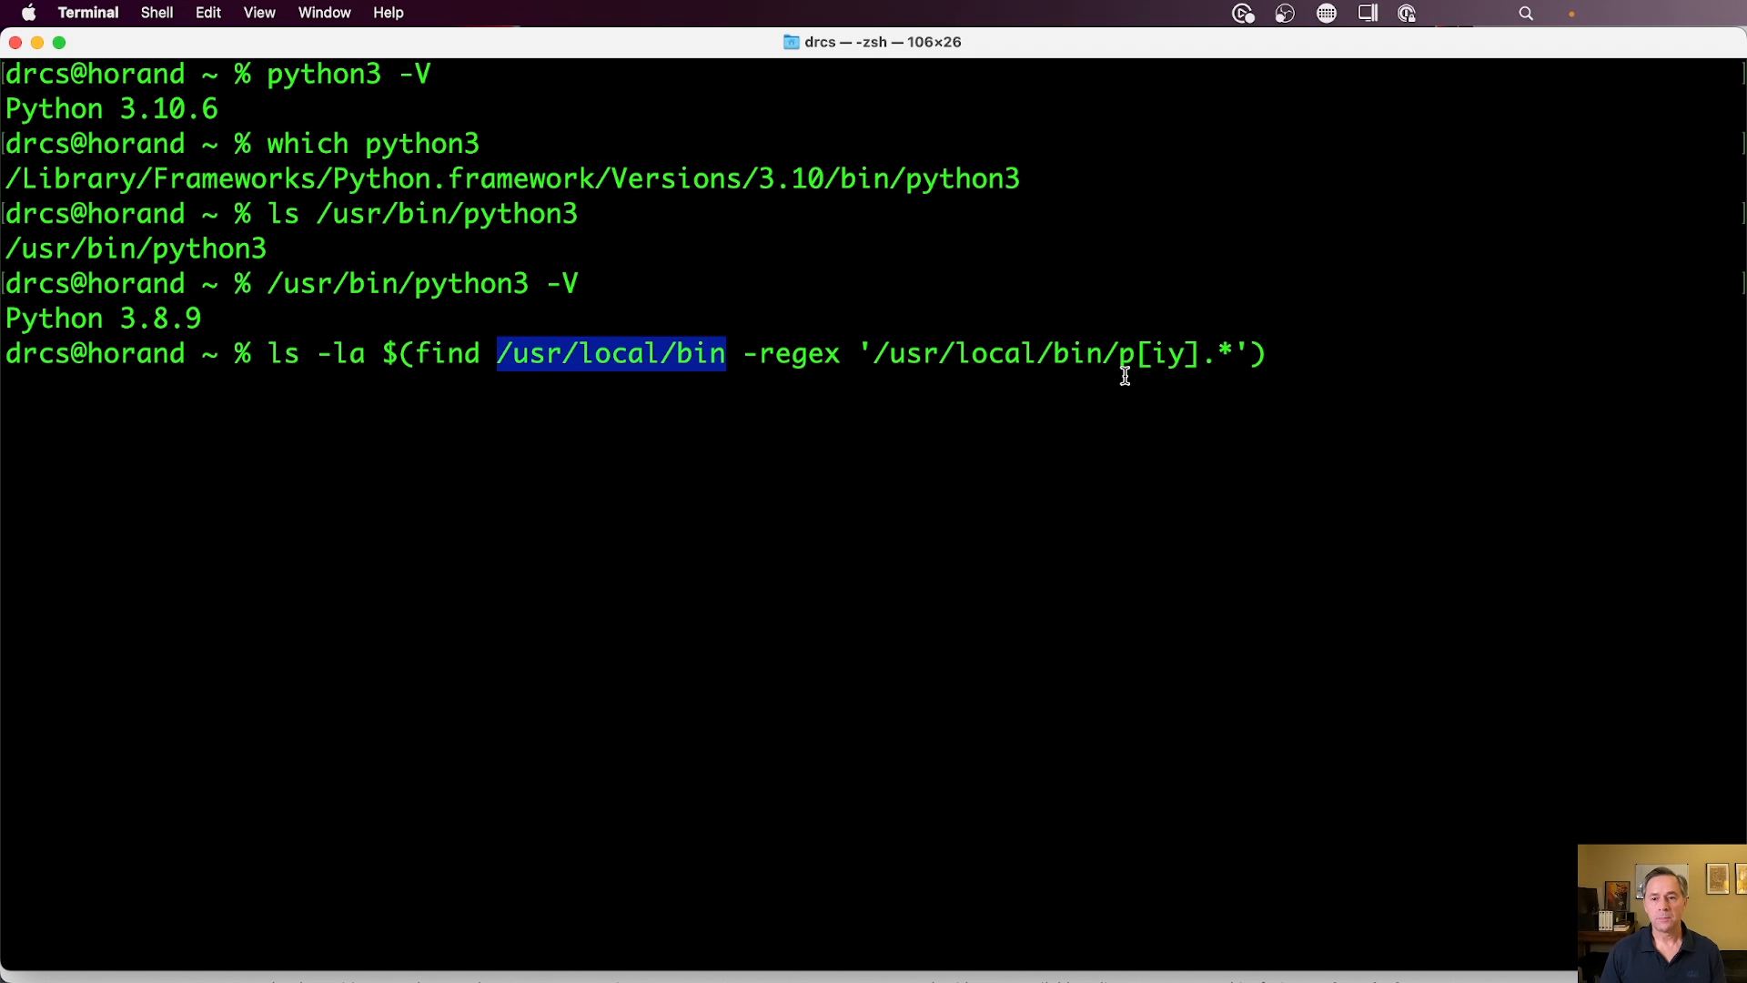
{"action": "left_click_drag", "start_coordinate": [1122, 355], "coordinate": [1186, 358]}
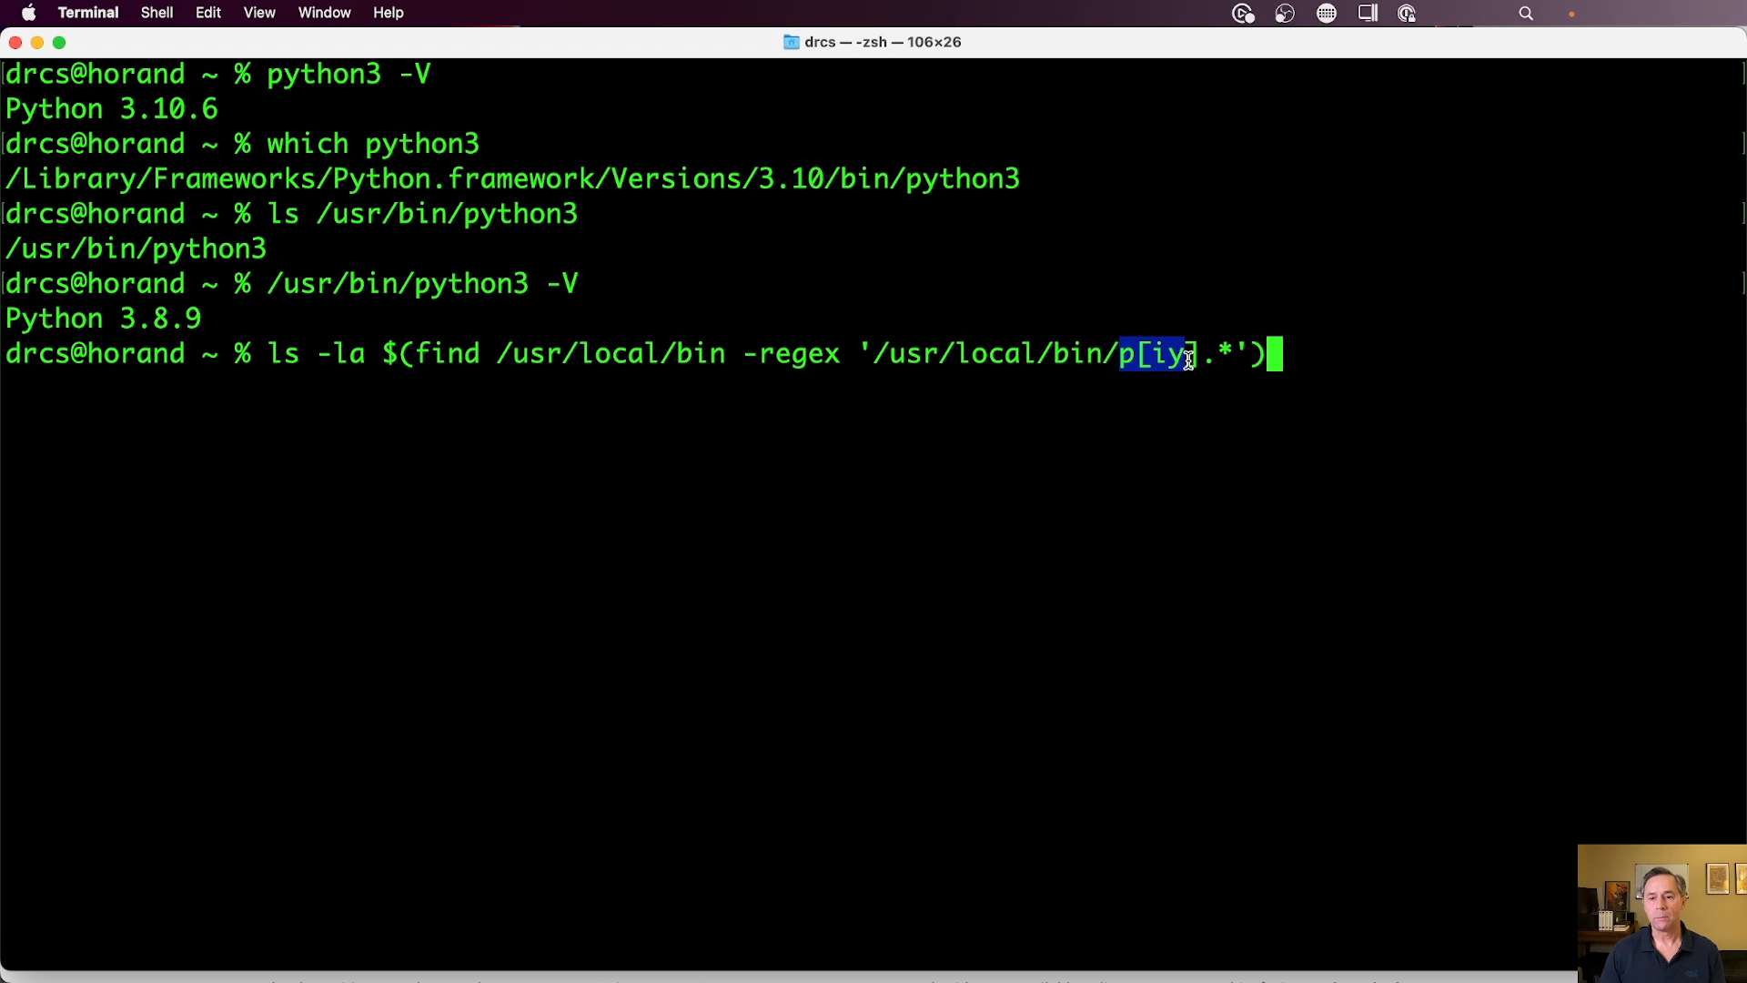
{"action": "left_click", "coordinate": [1345, 355]}
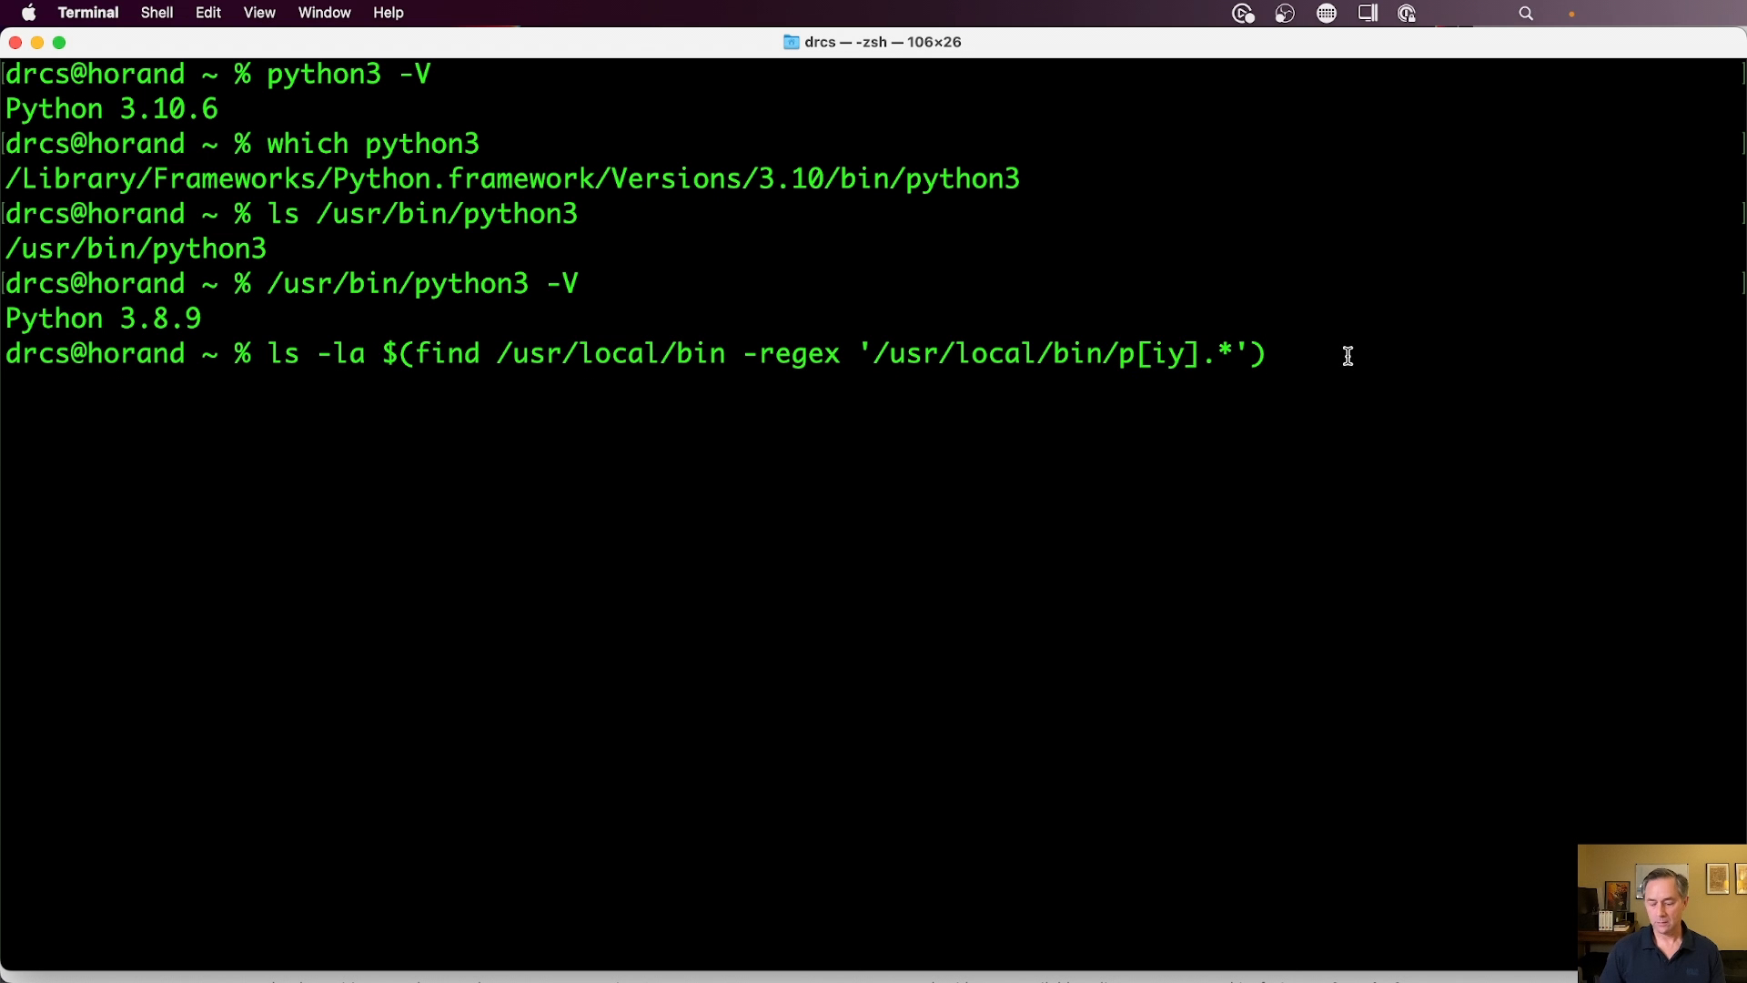
{"action": "key", "text": "Return"}
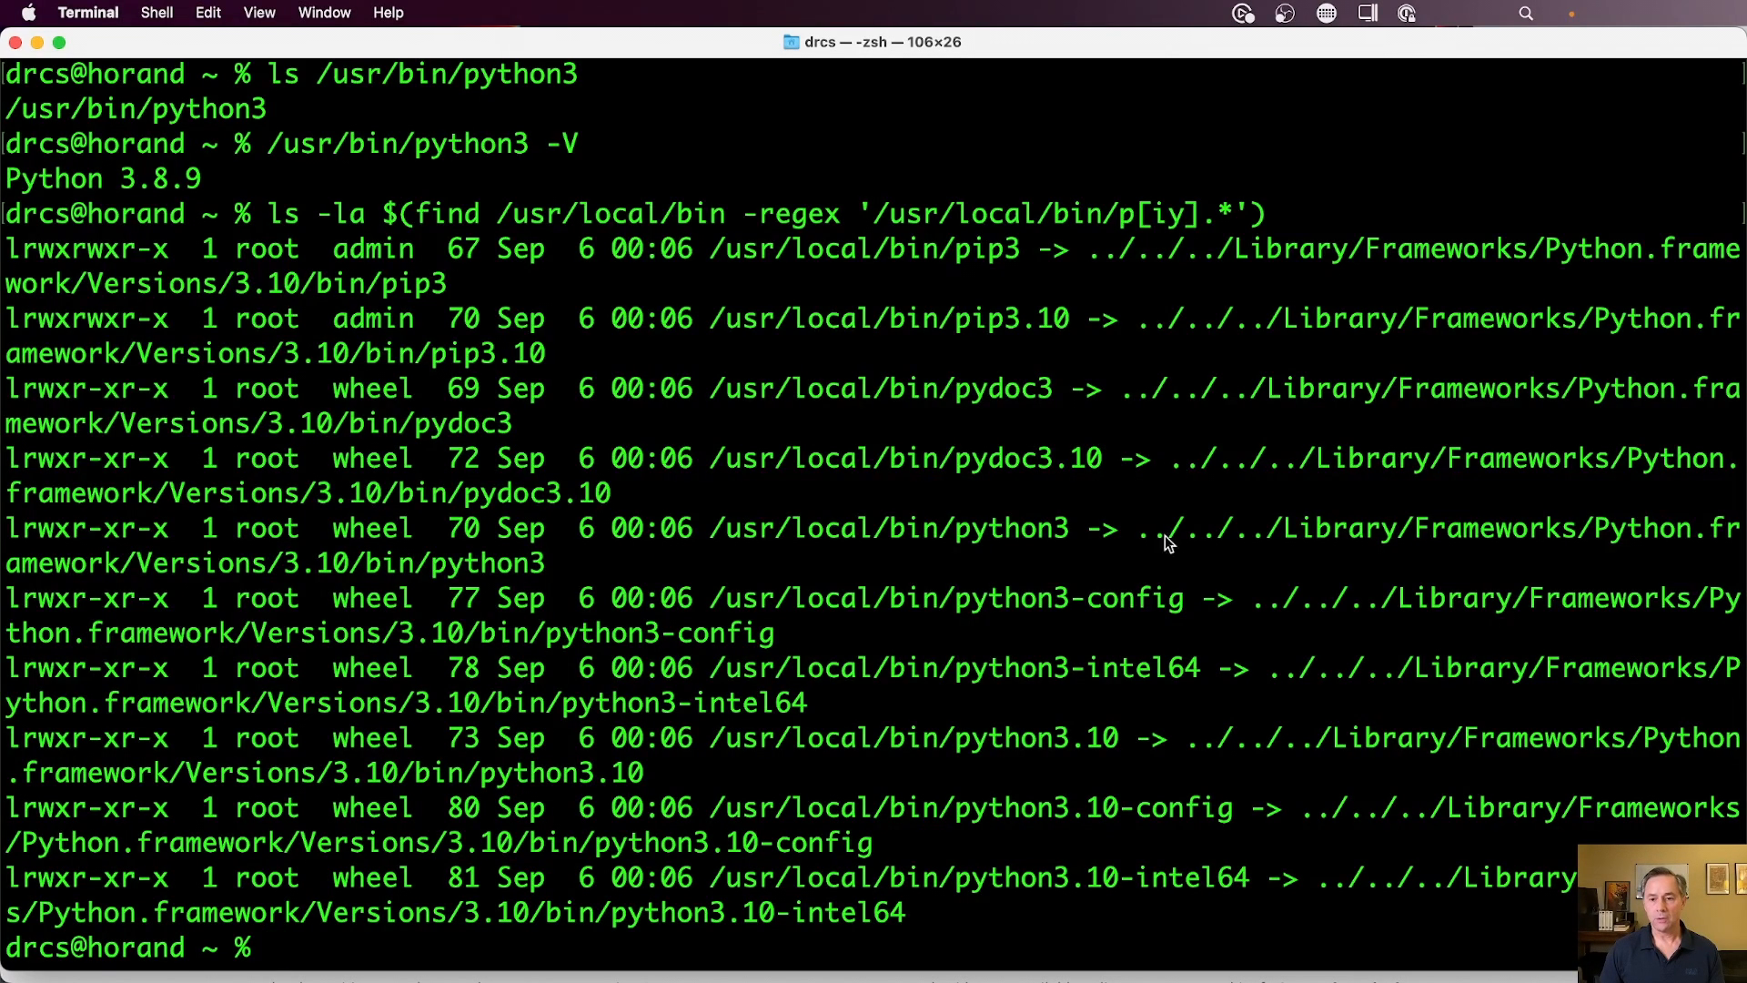
{"action": "left_click_drag", "start_coordinate": [1189, 743], "coordinate": [662, 770]}
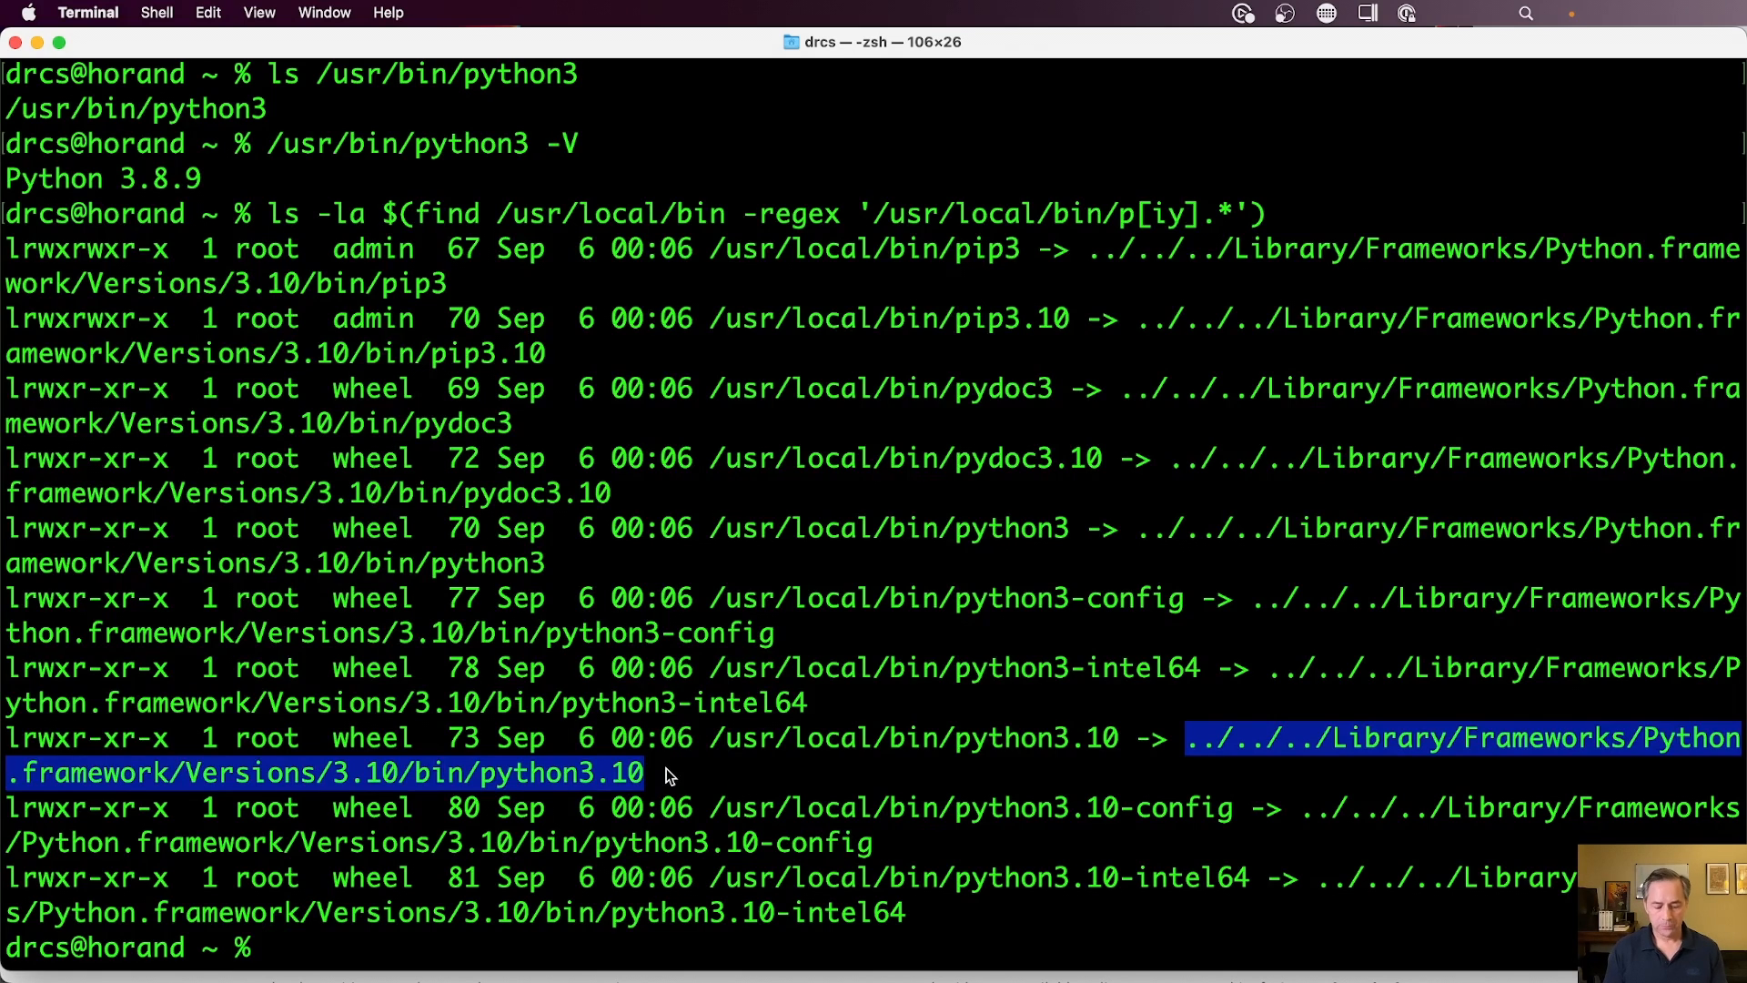
- Print the search path with echo $PATH and highlight its Python 3.10 framework, /usr/local/bin and /usr/bin entries one after another
{"action": "type", "text": "echo "}
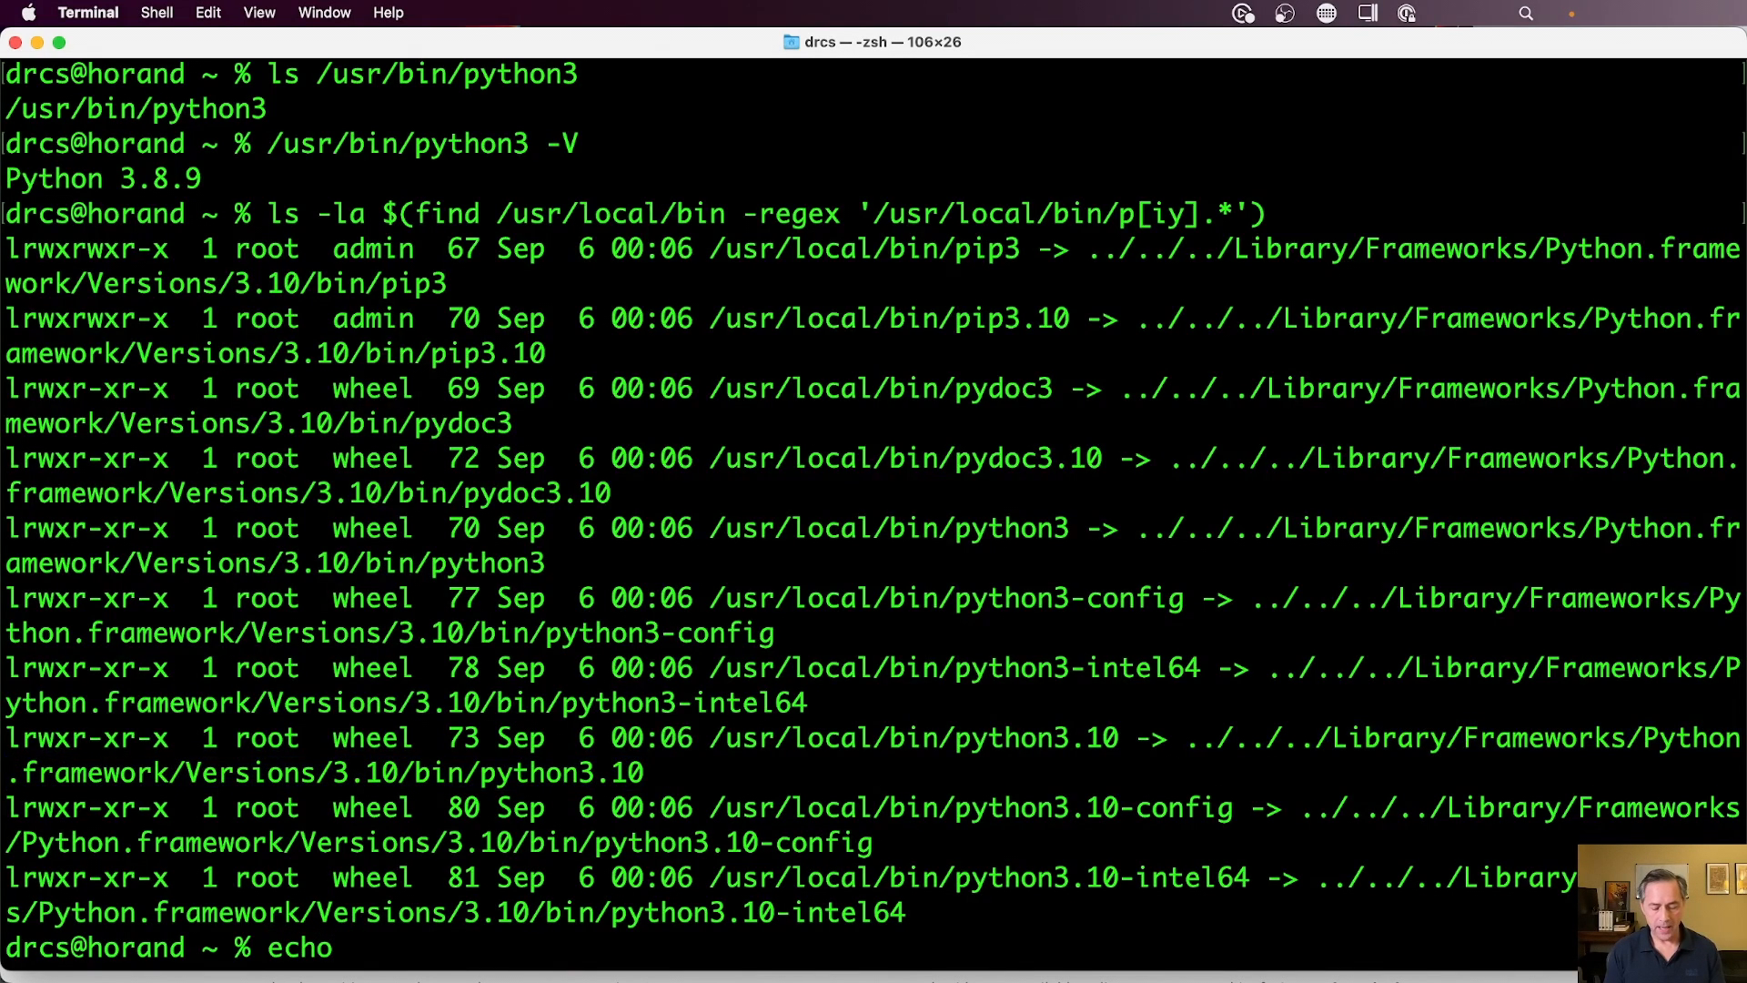
{"action": "type", "text": "$PATH"}
{"action": "key", "text": "Return"}
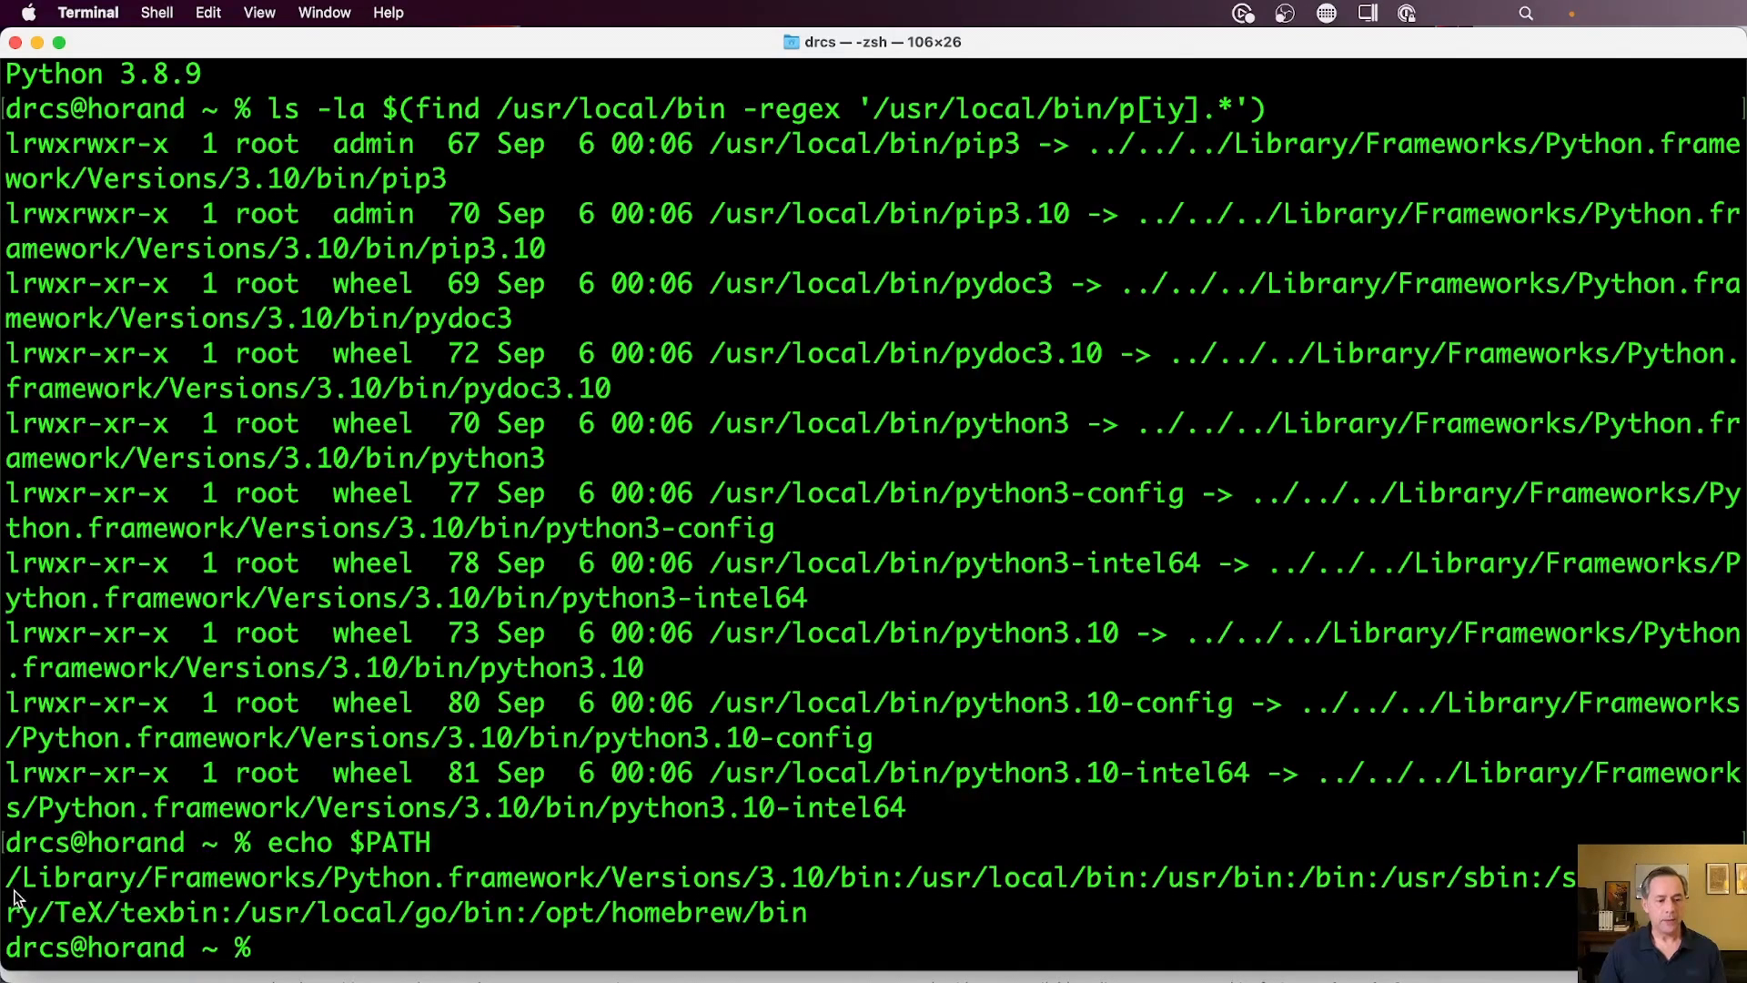
{"action": "left_click_drag", "start_coordinate": [73, 881], "coordinate": [842, 883]}
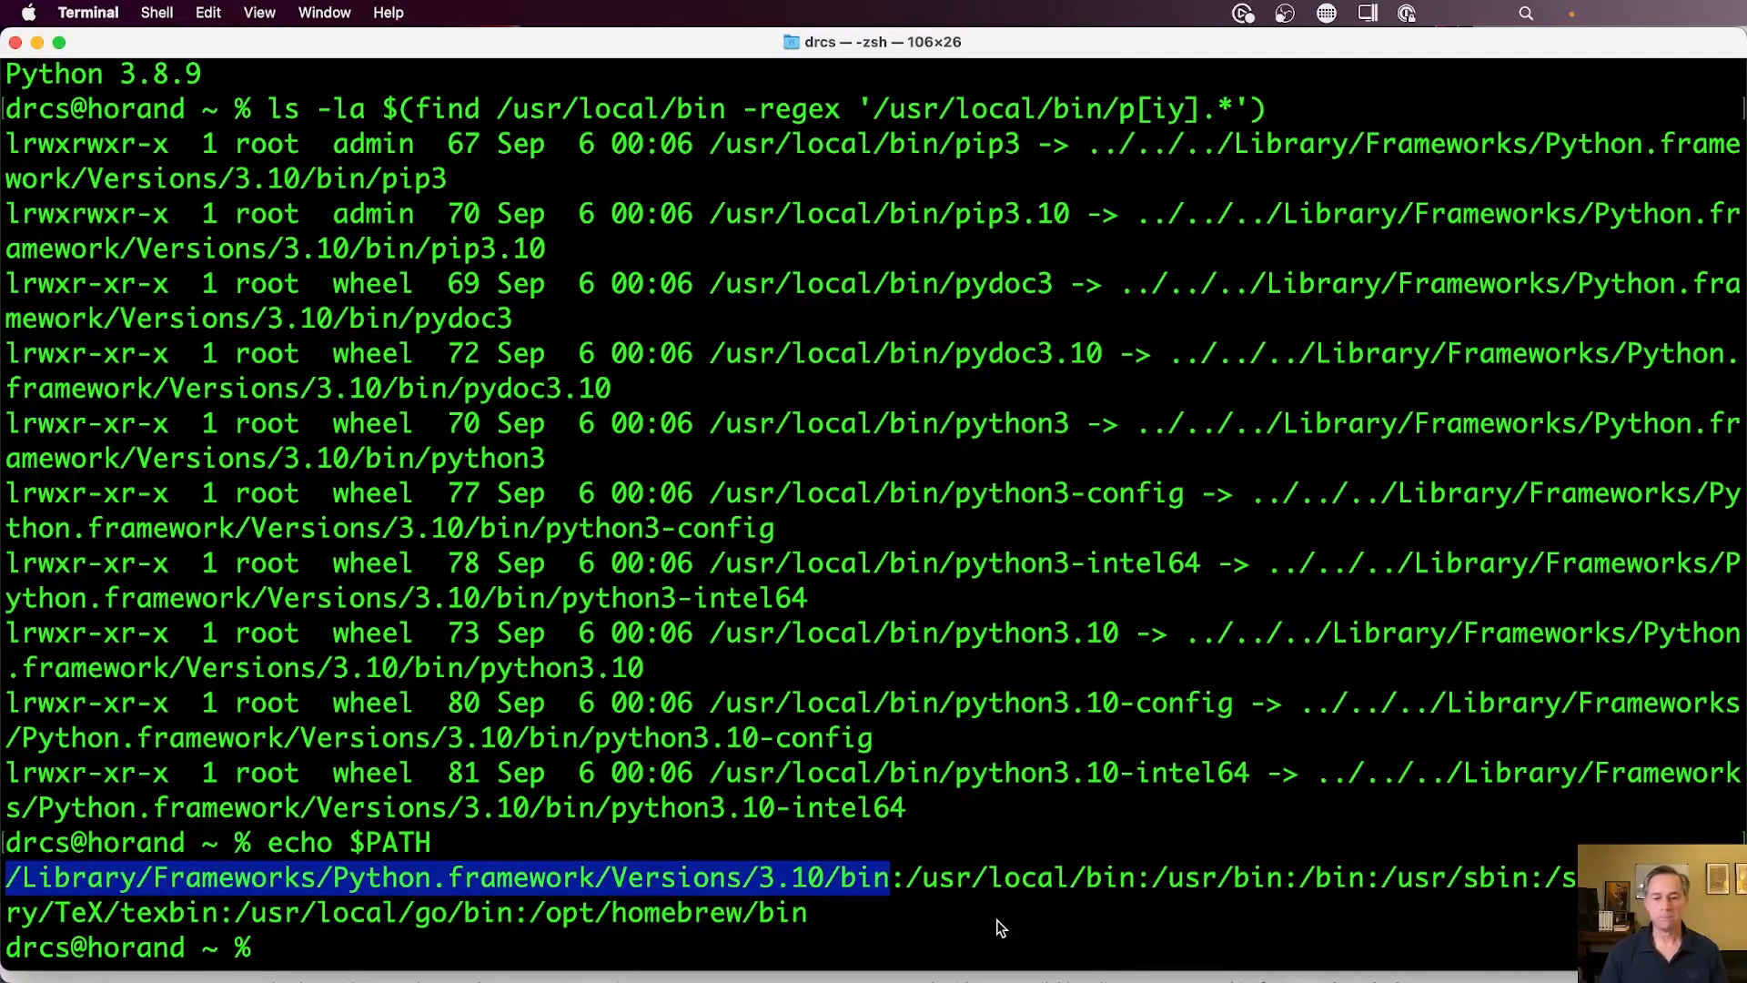
{"action": "left_click_drag", "start_coordinate": [914, 877], "coordinate": [1127, 882]}
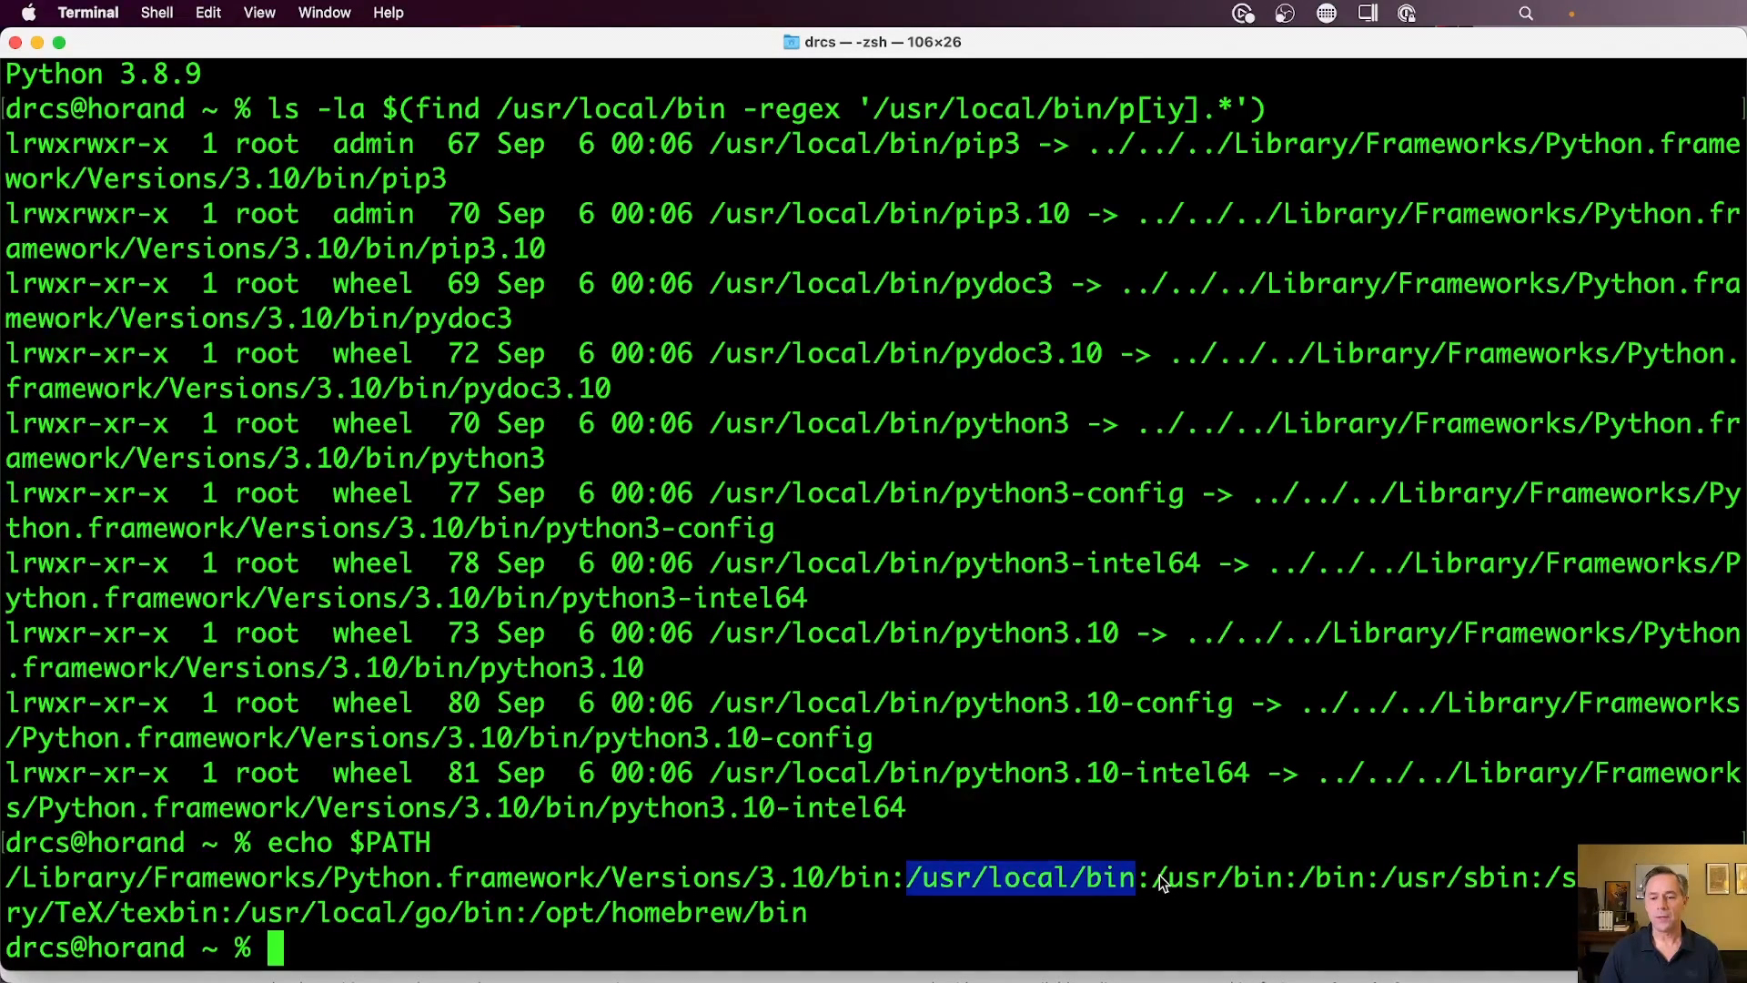
{"action": "left_click_drag", "start_coordinate": [1154, 878], "coordinate": [1182, 879]}
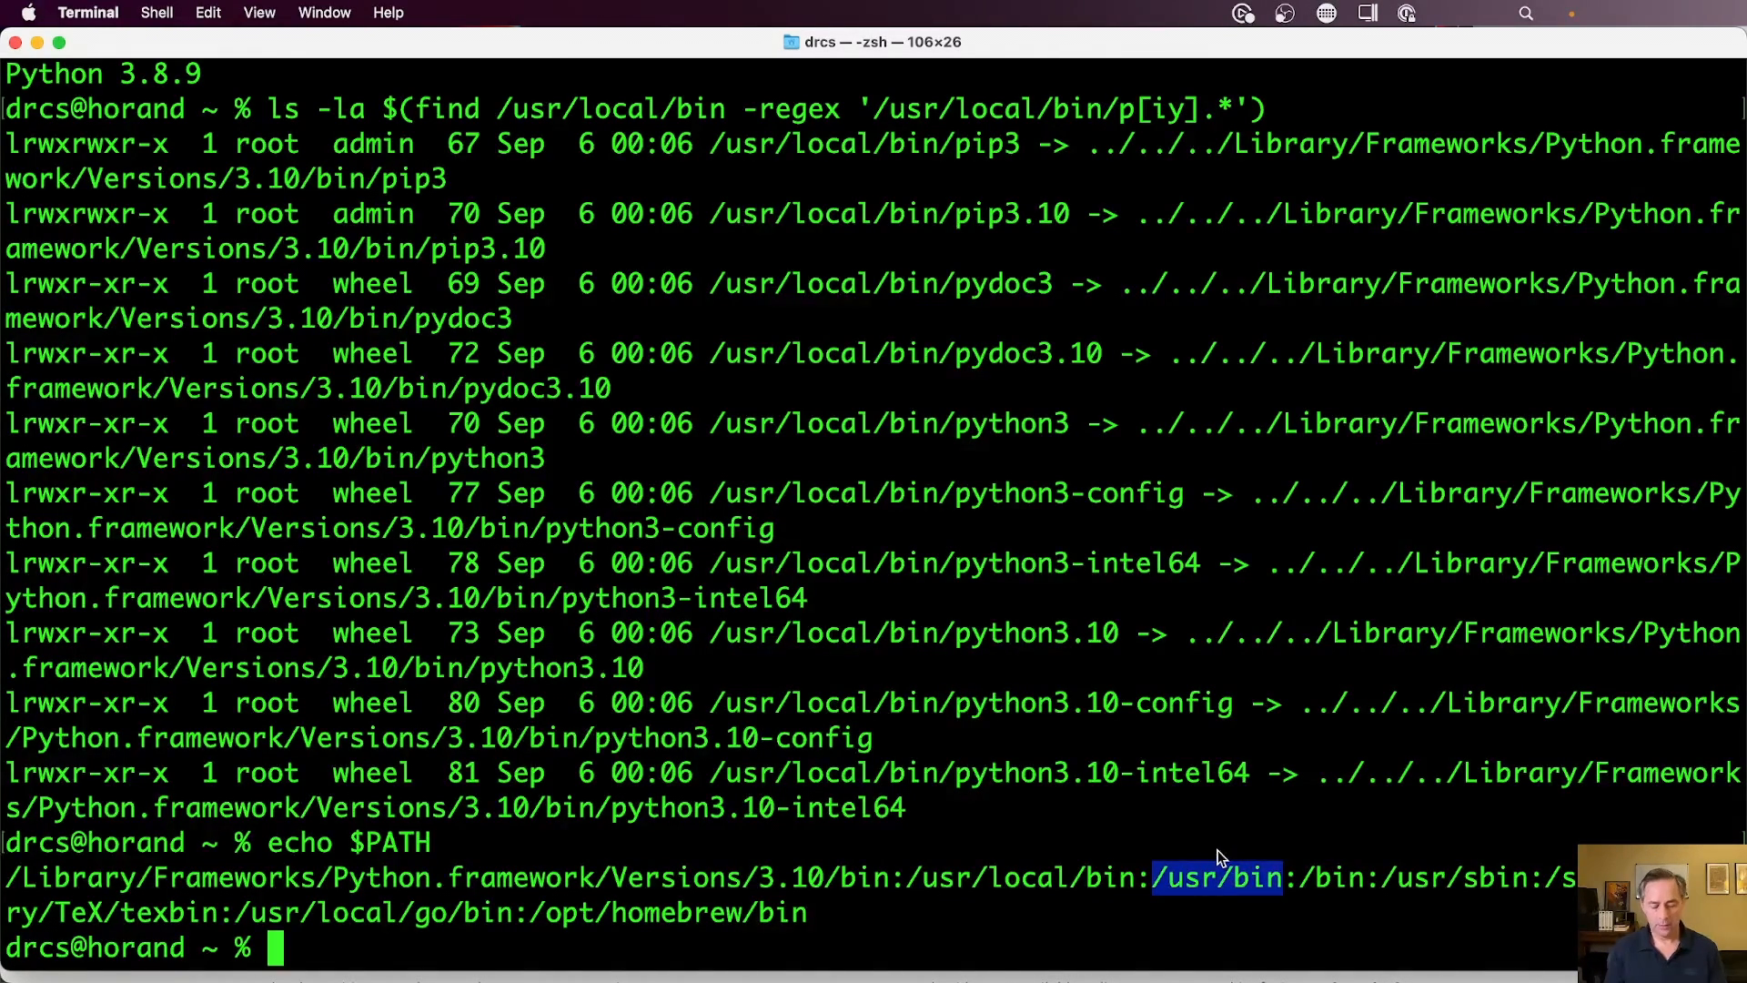
- Run which python3 again and highlight the full executable path it returns
{"action": "type", "text": "which pytho"}
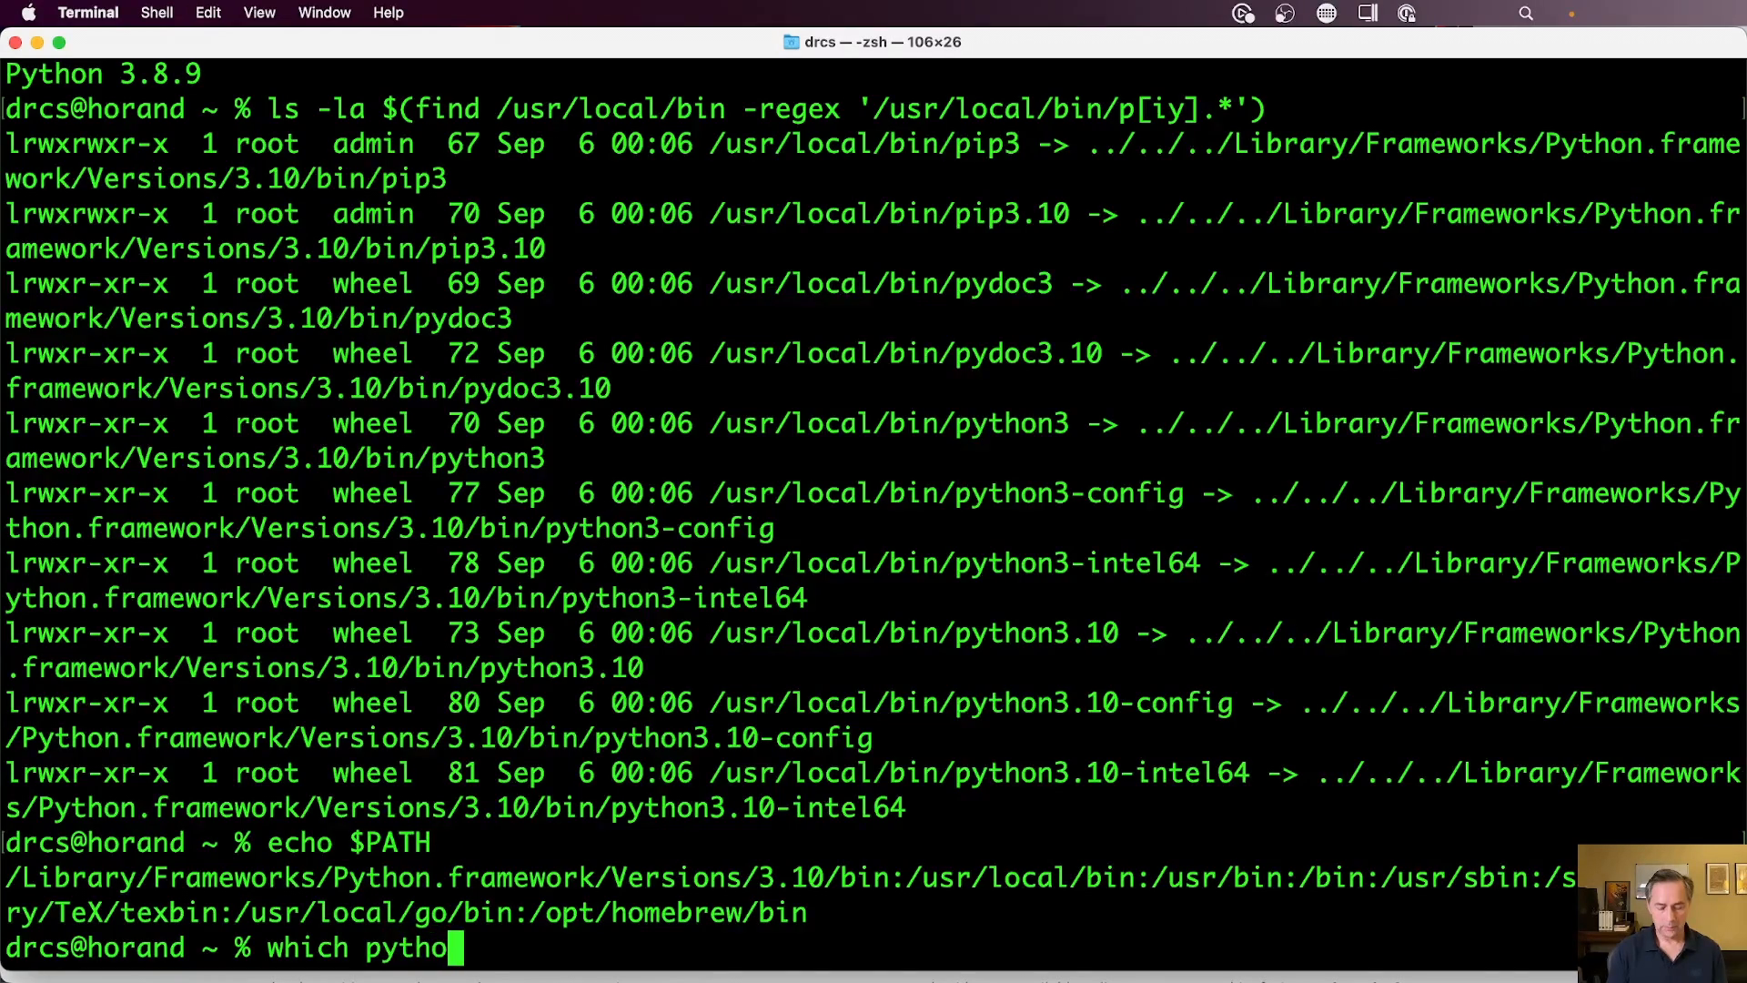
{"action": "type", "text": "n3"}
{"action": "key", "text": "Return"}
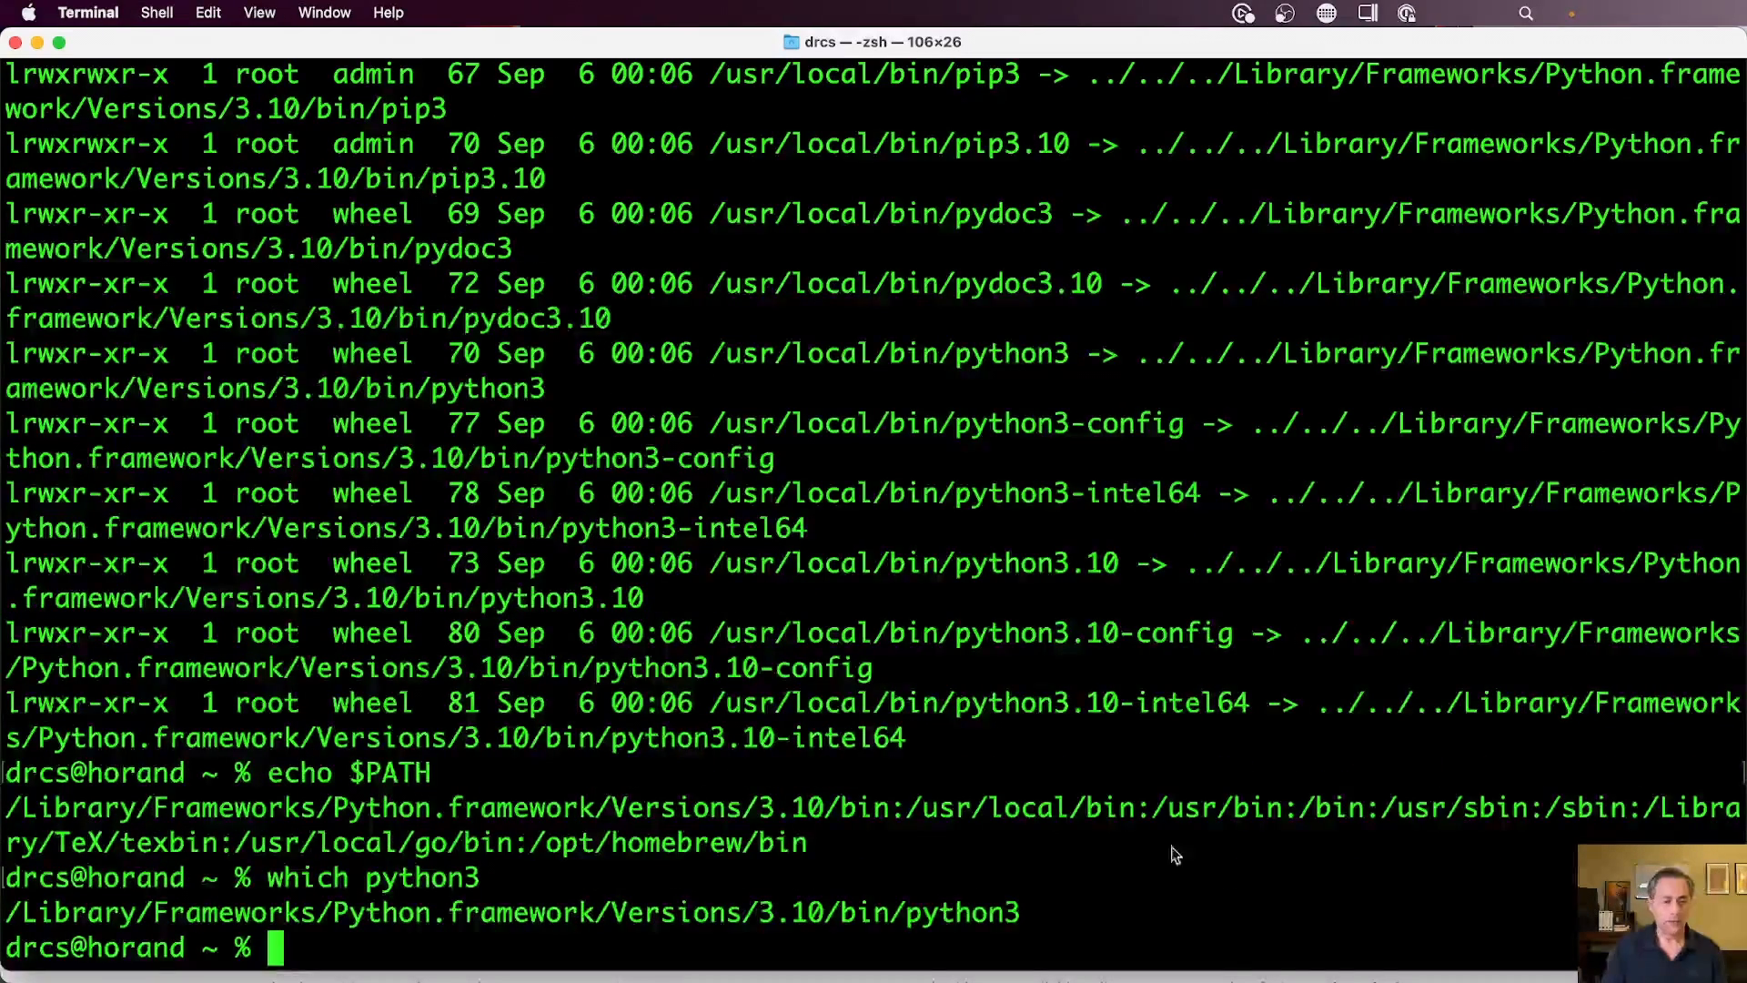
{"action": "left_click_drag", "start_coordinate": [7, 912], "coordinate": [1020, 923]}
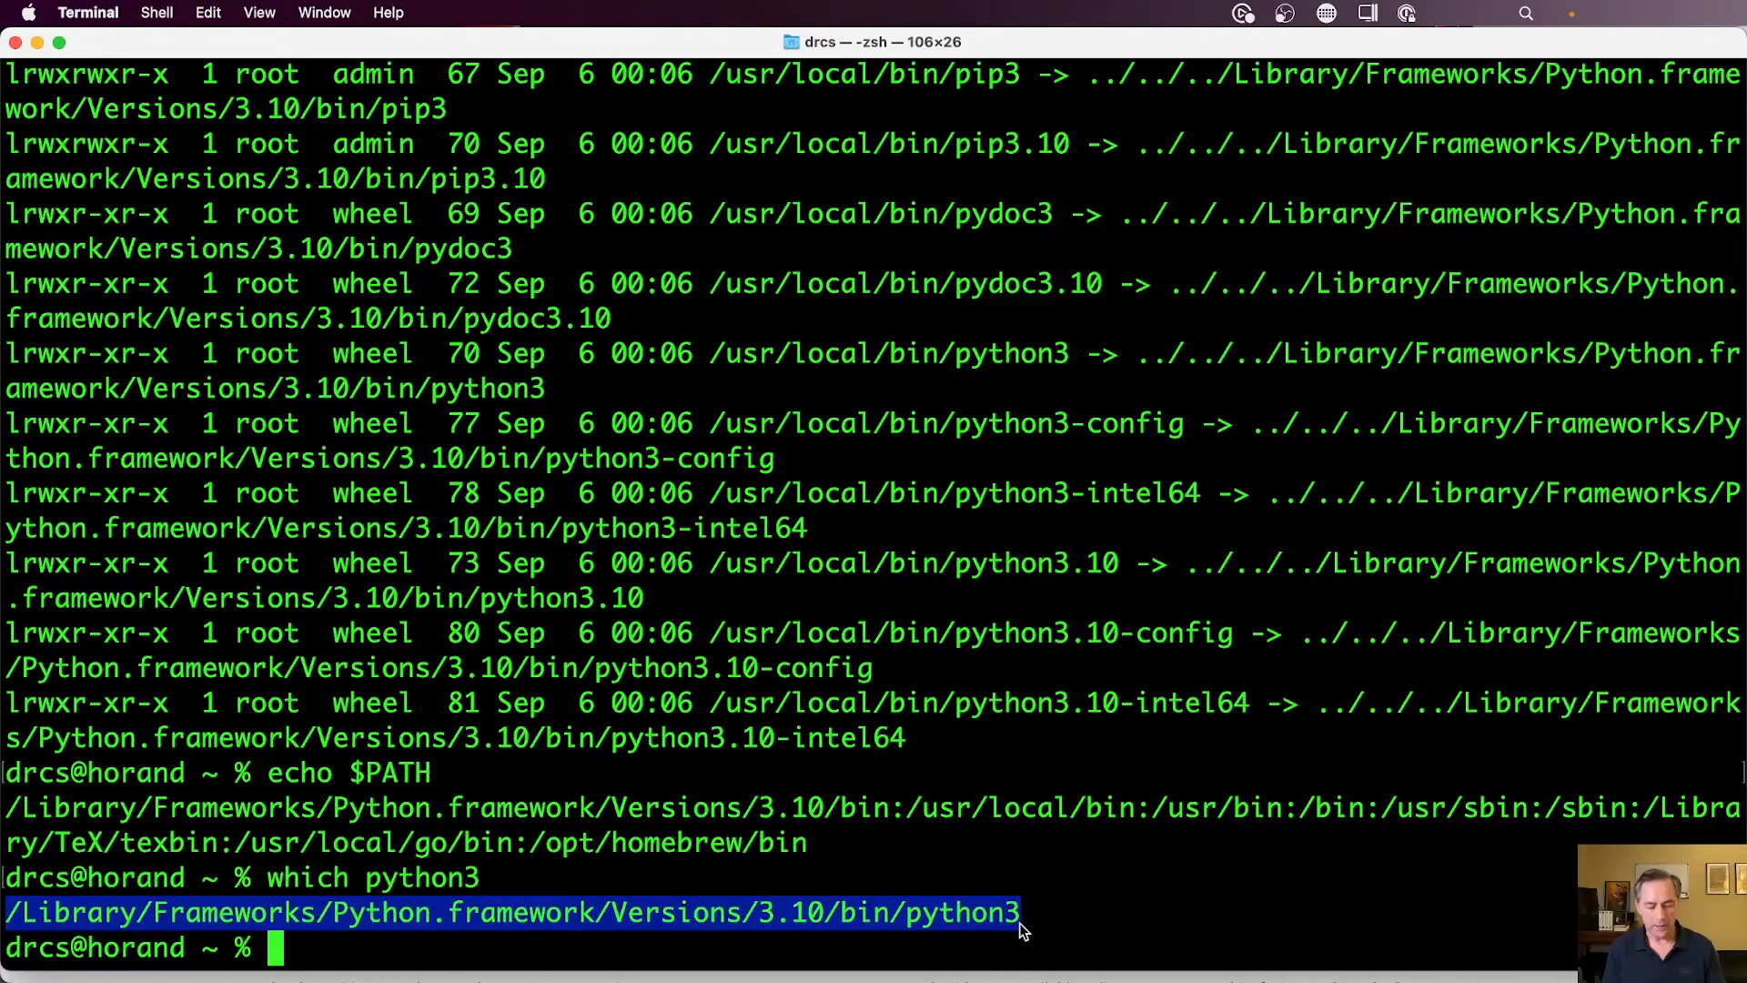
- Switch to Chrome and open the IntelliJ or PyCharm instructions from the Dr. CS codes Getting Started page
{"action": "key", "text": "super+Tab"}
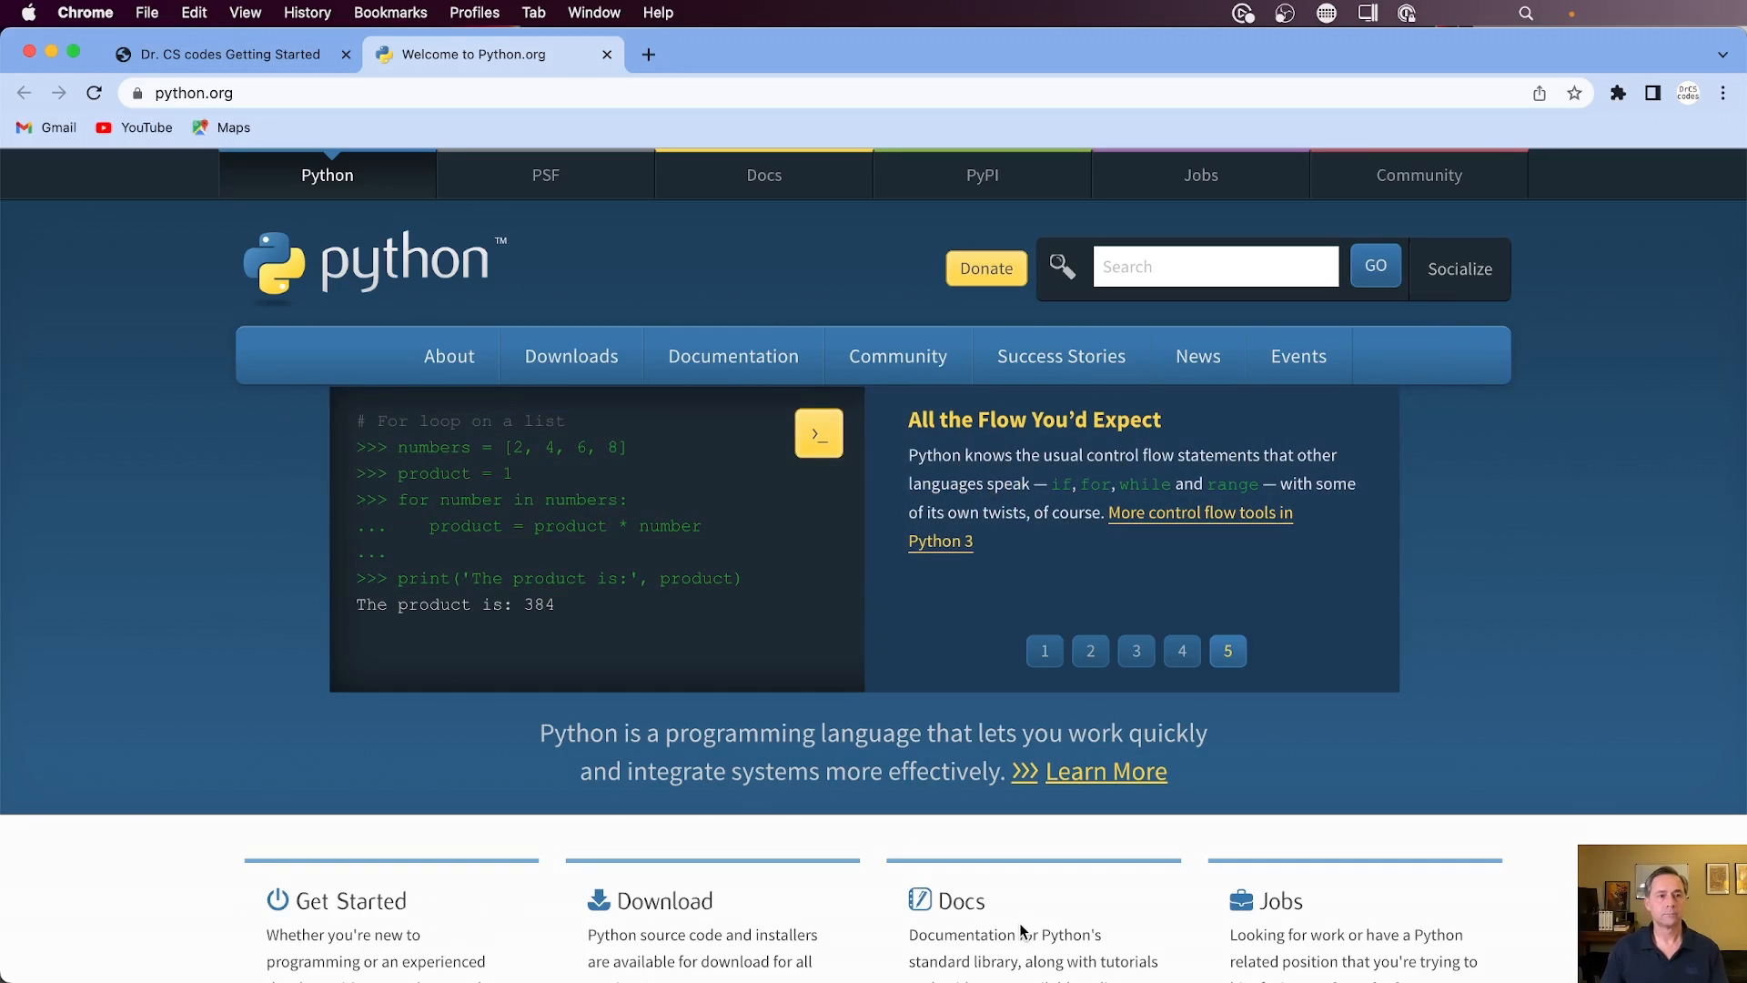
{"action": "left_click", "coordinate": [214, 56]}
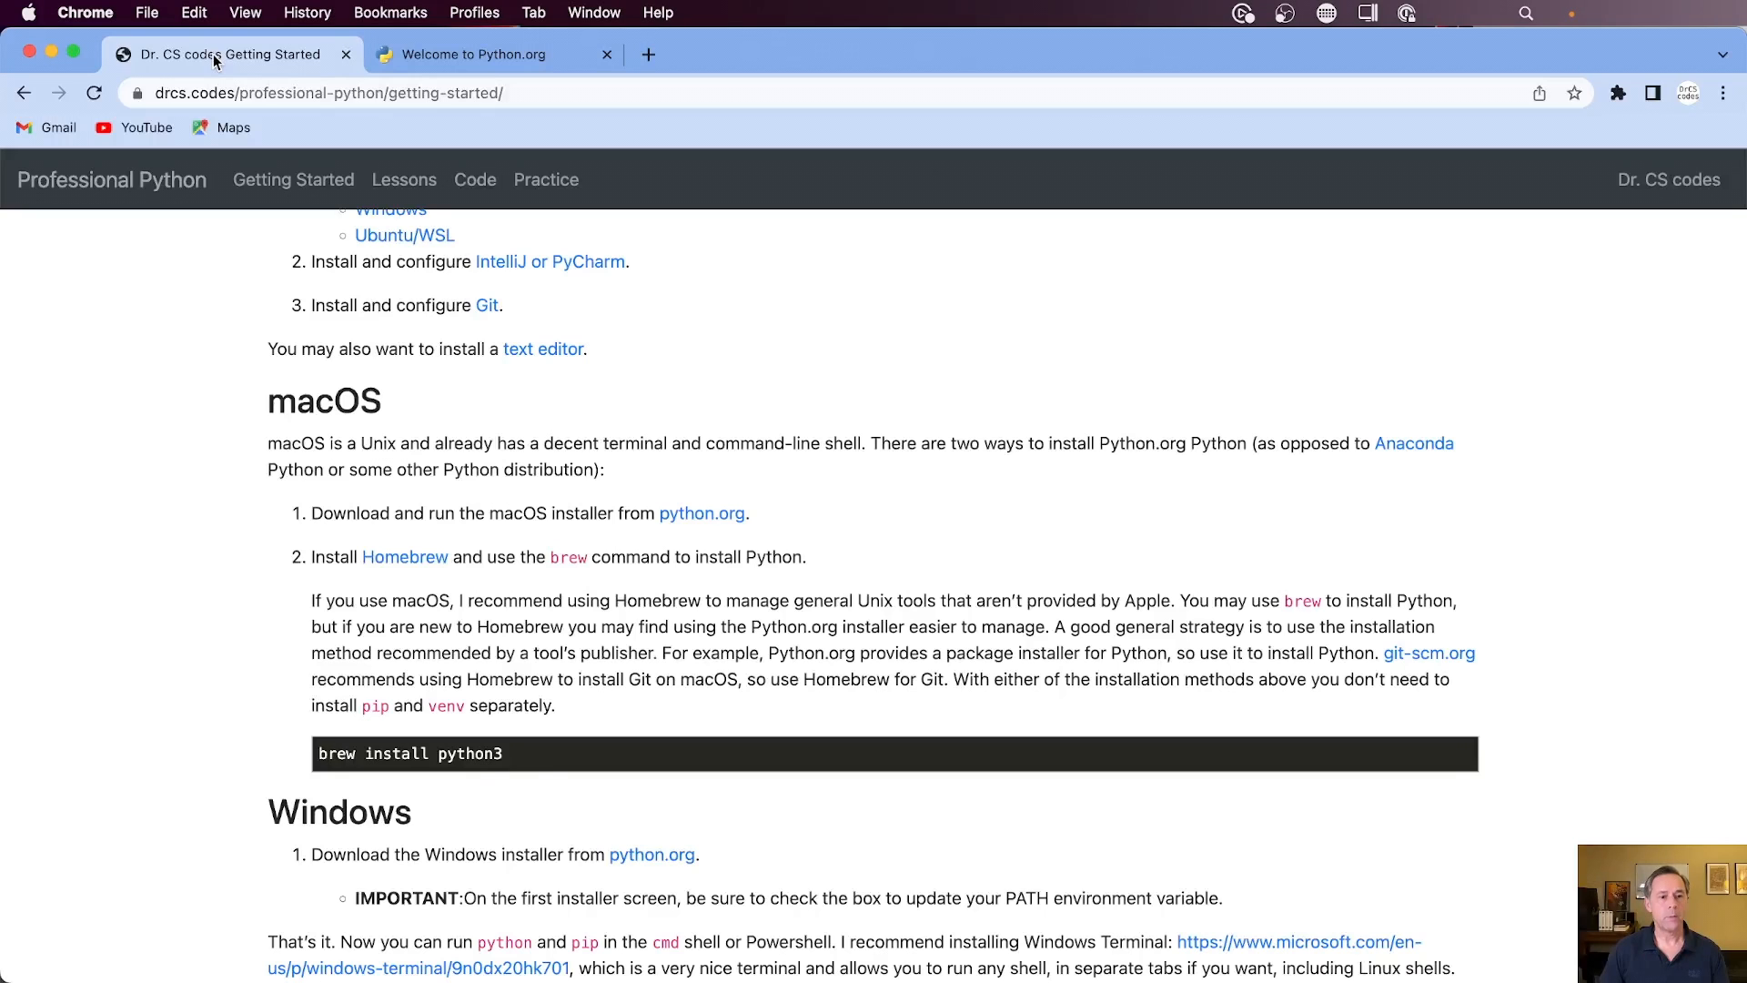
{"action": "scroll", "coordinate": [697, 340], "scroll_direction": "up", "scroll_amount": 2}
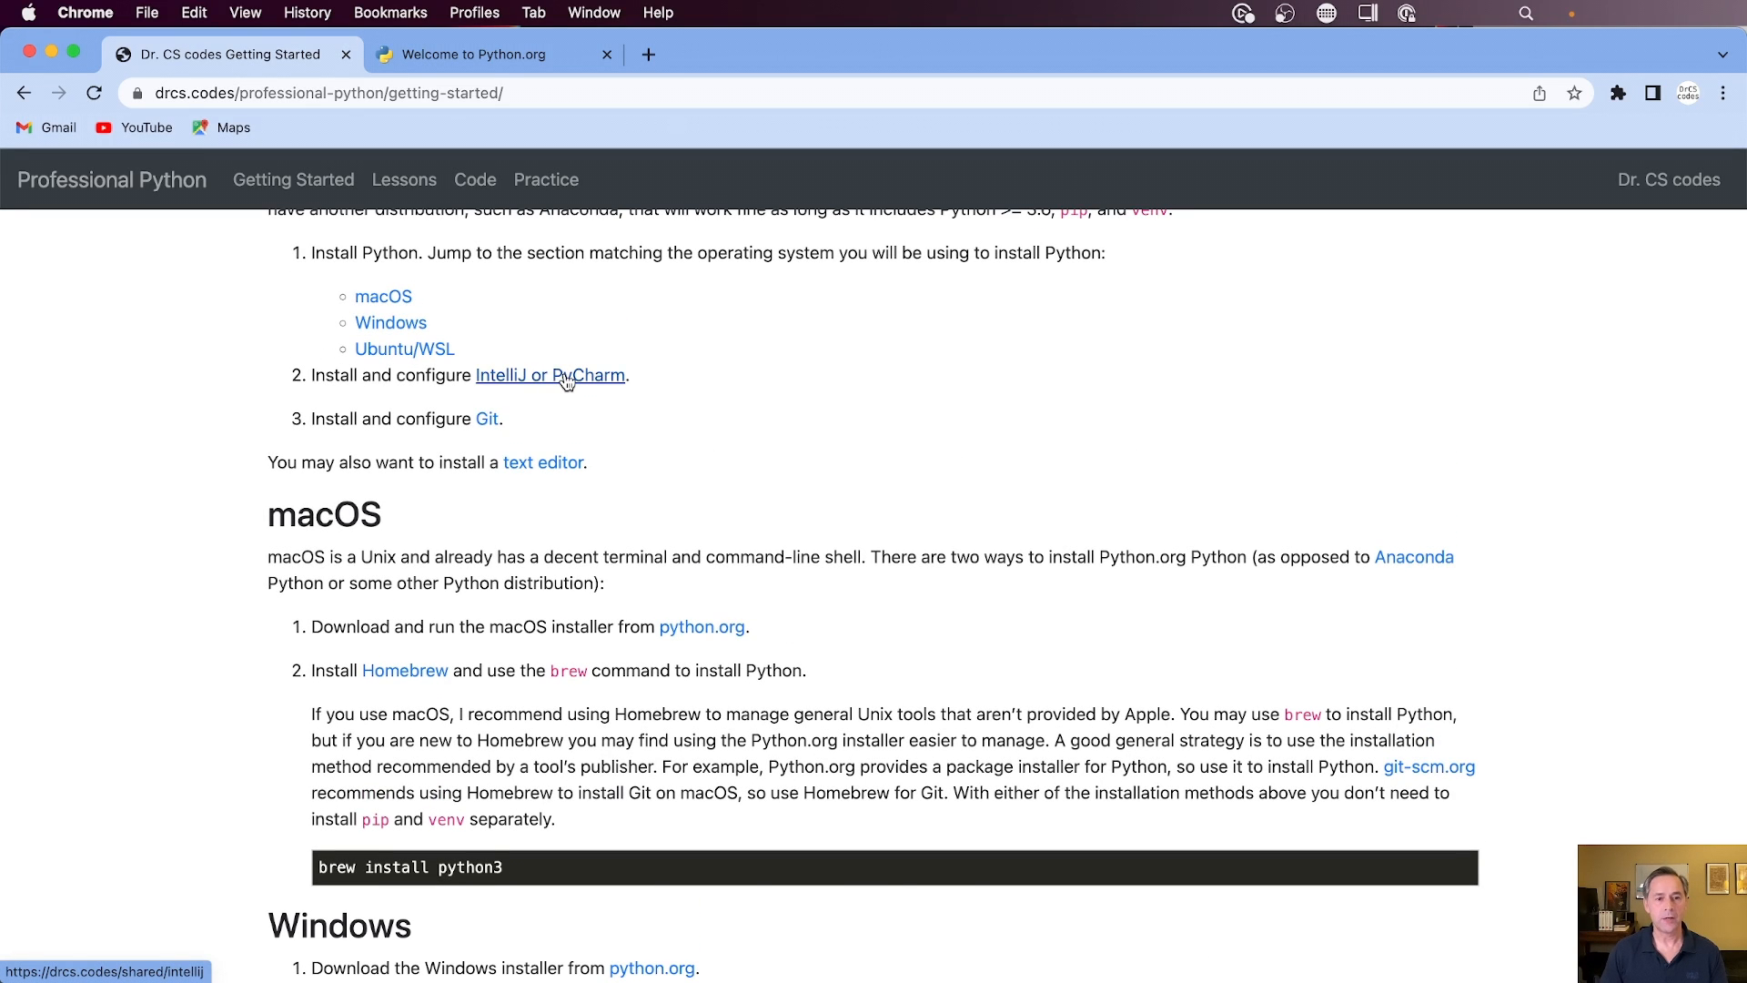
{"action": "left_click", "coordinate": [567, 381]}
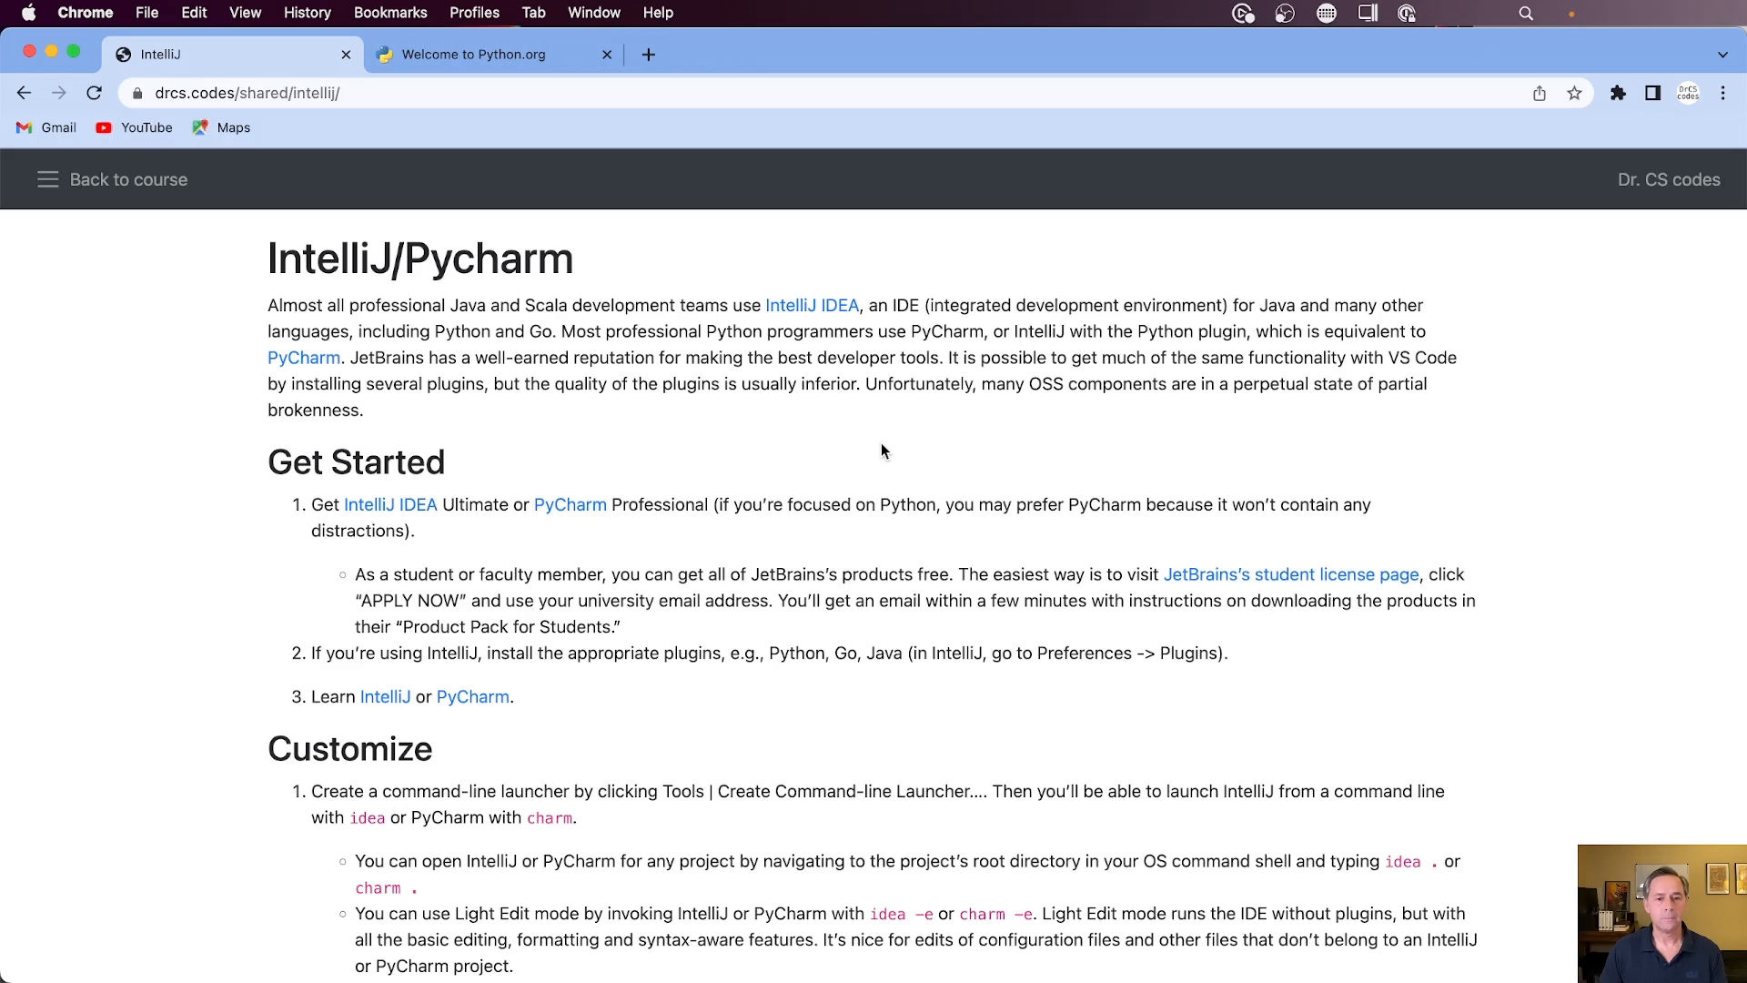
- Follow the PyCharm link under Get Started to the JetBrains site and open its PyCharm download page
{"action": "scroll", "coordinate": [882, 446], "scroll_direction": "down", "scroll_amount": 2}
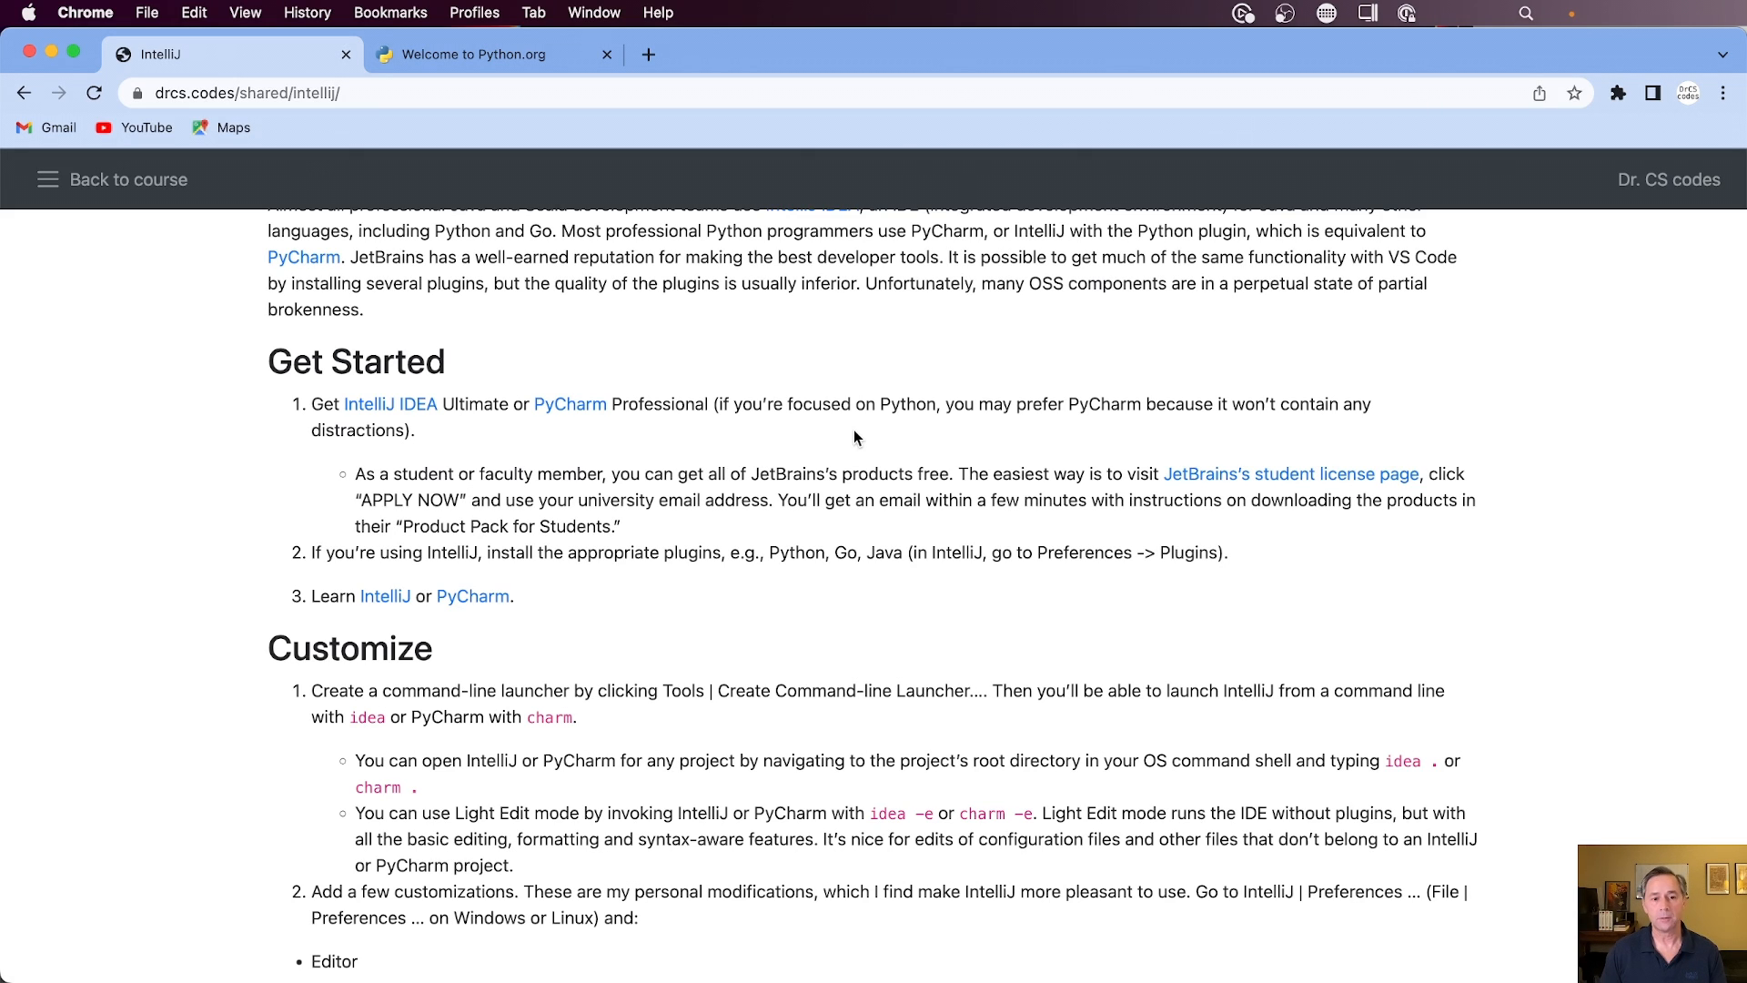
{"action": "left_click", "coordinate": [568, 406]}
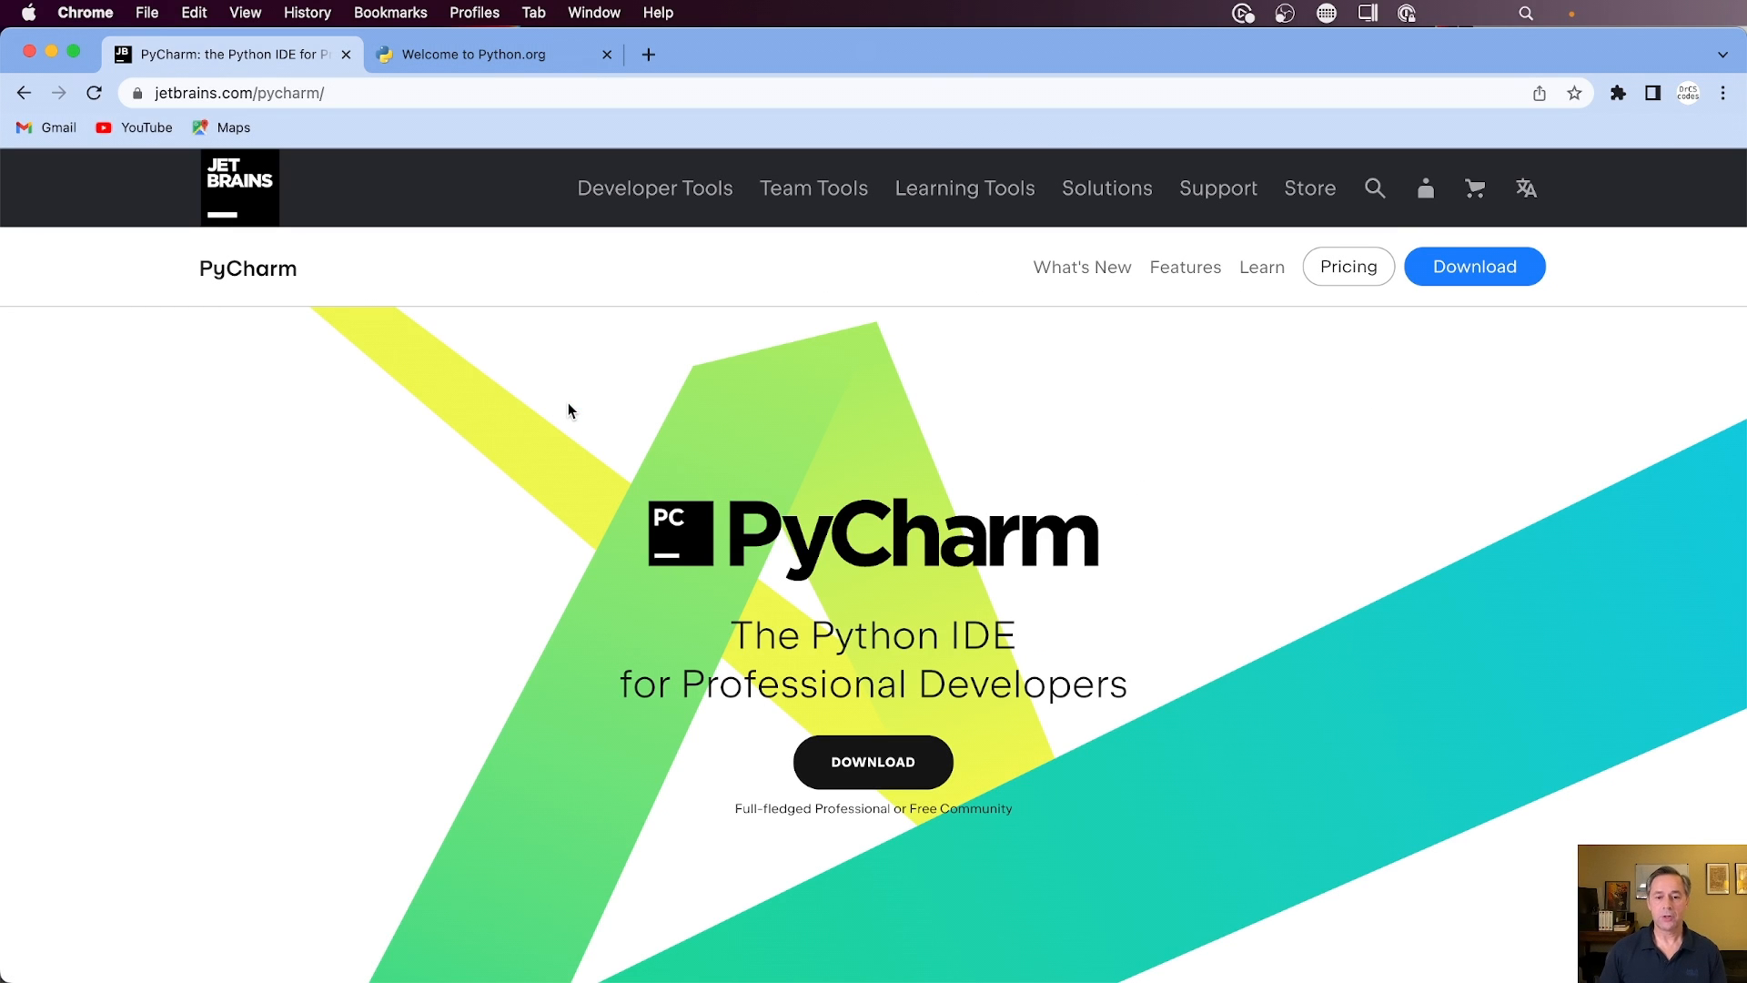
{"action": "scroll", "coordinate": [998, 460], "scroll_direction": "down", "scroll_amount": 3}
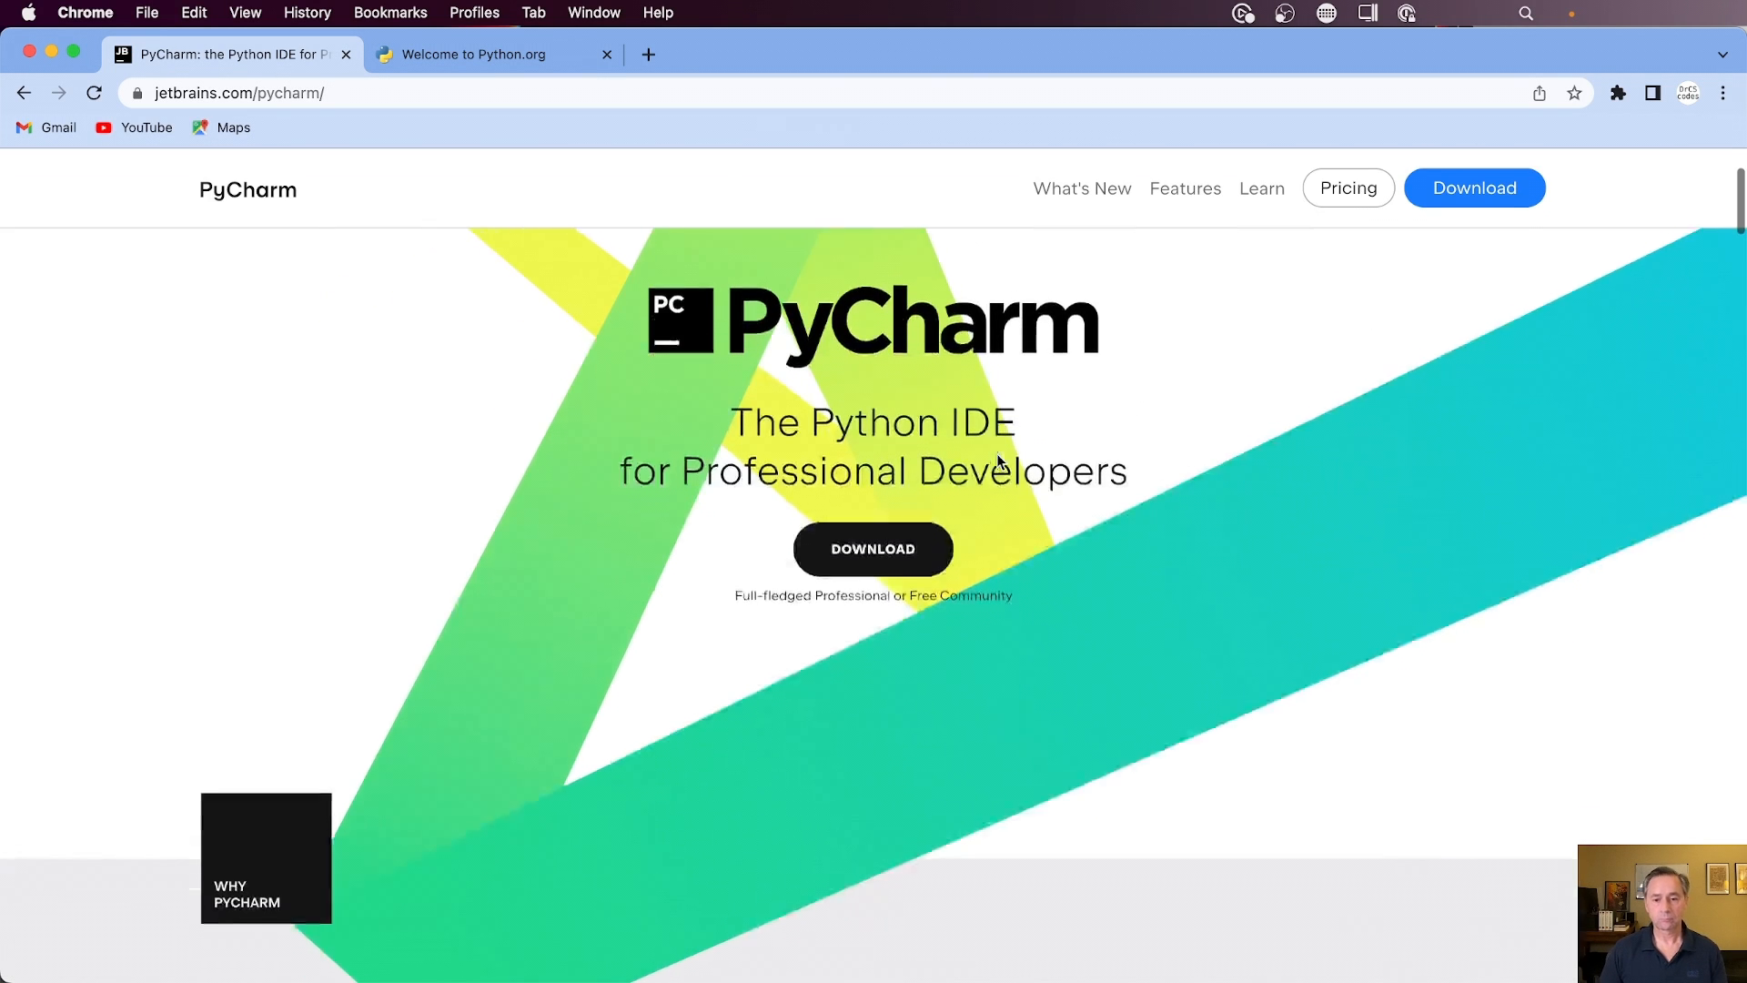
{"action": "left_click", "coordinate": [875, 518]}
{"action": "scroll", "coordinate": [867, 531], "scroll_direction": "down", "scroll_amount": 3}
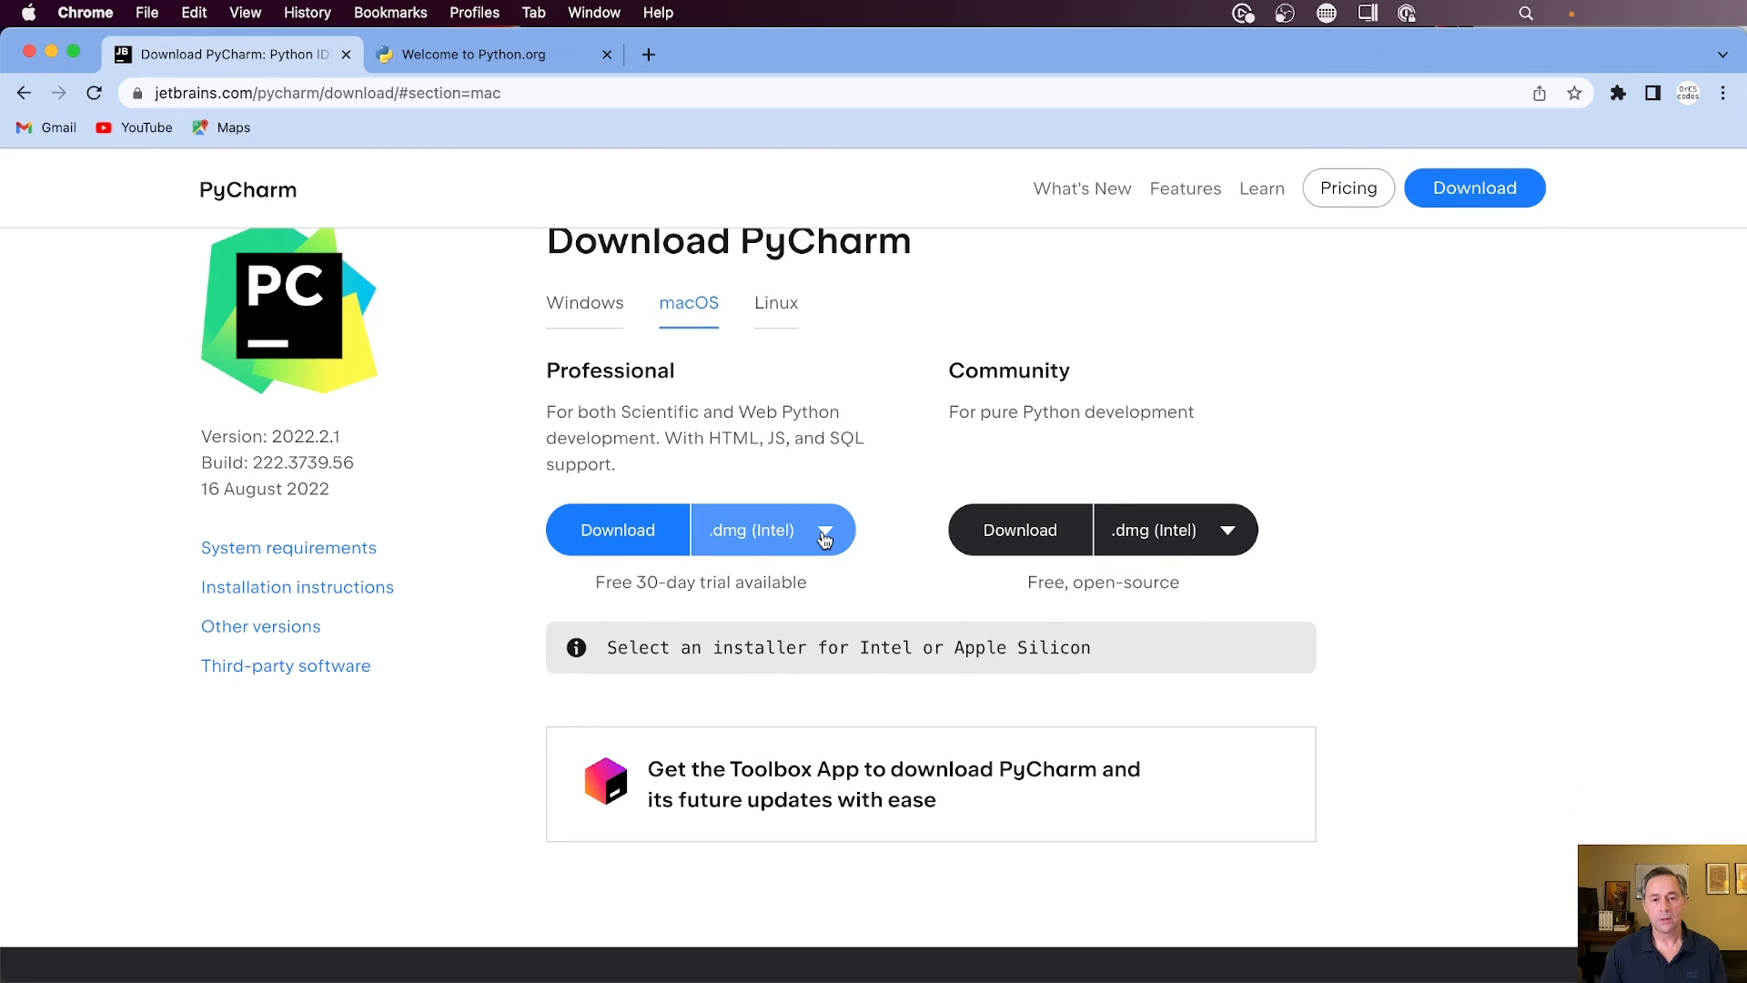
- Compare the Professional and Community installer options for macOS and download PyCharm Professional as .dmg (Apple Silicon)
{"action": "left_click", "coordinate": [824, 536]}
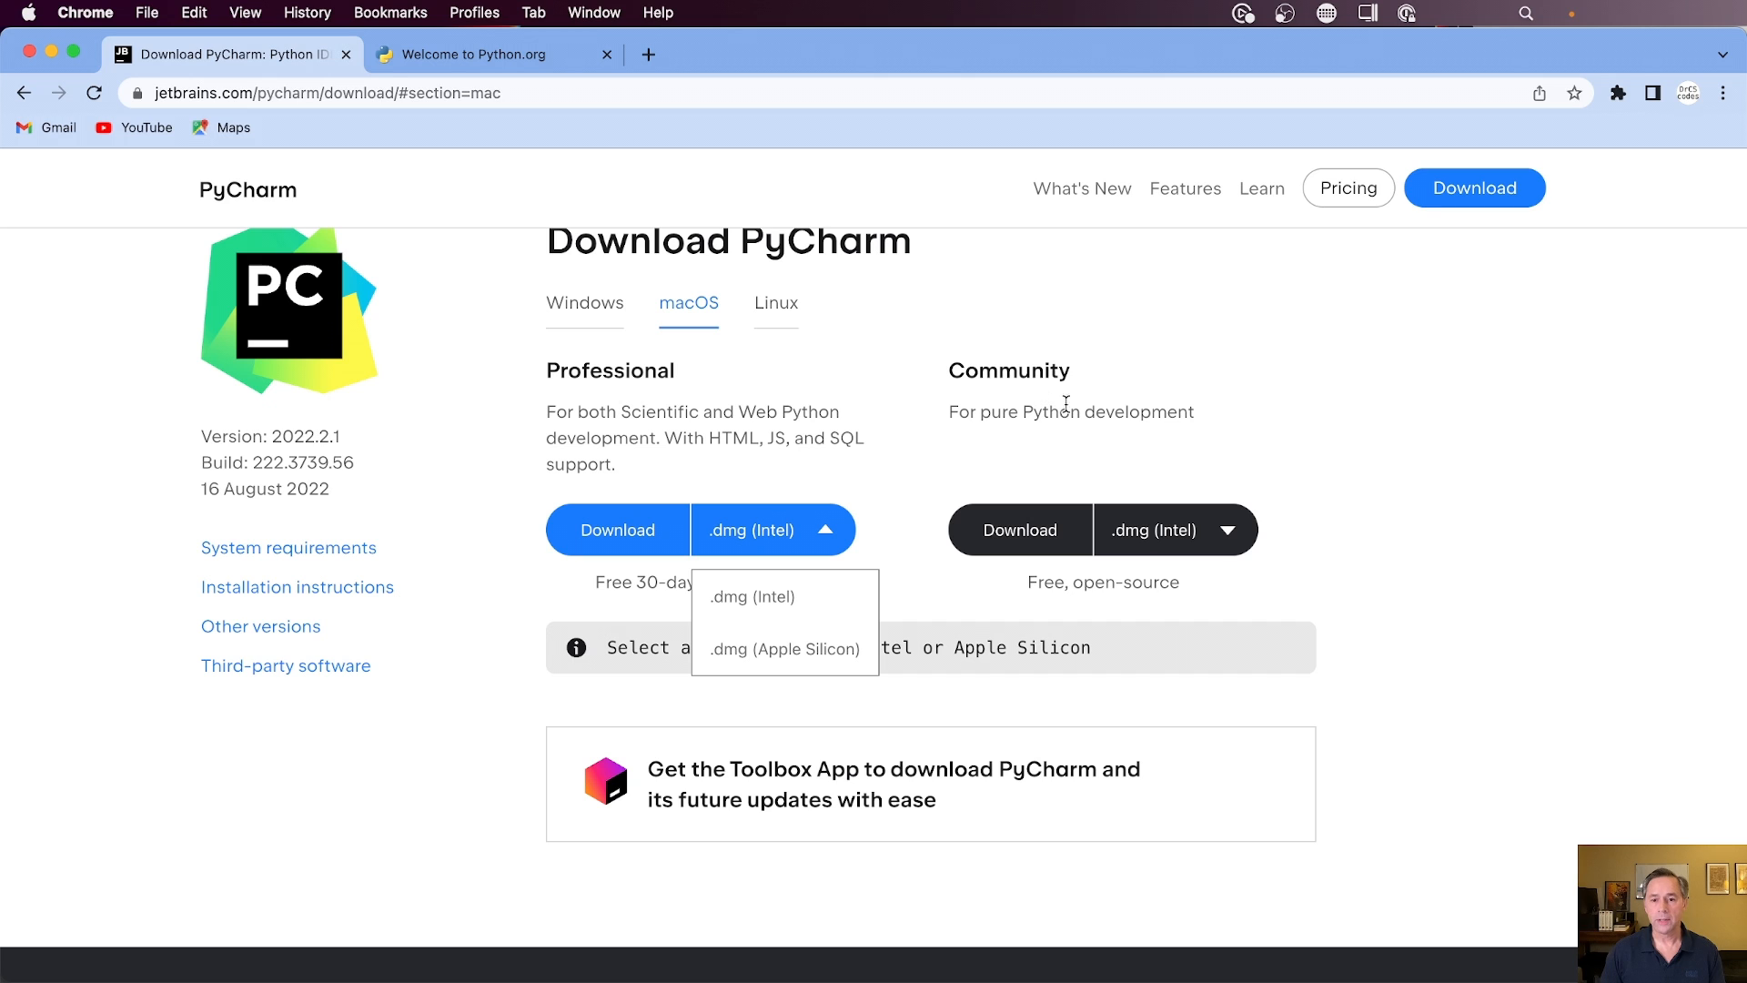
{"action": "left_click", "coordinate": [1228, 535]}
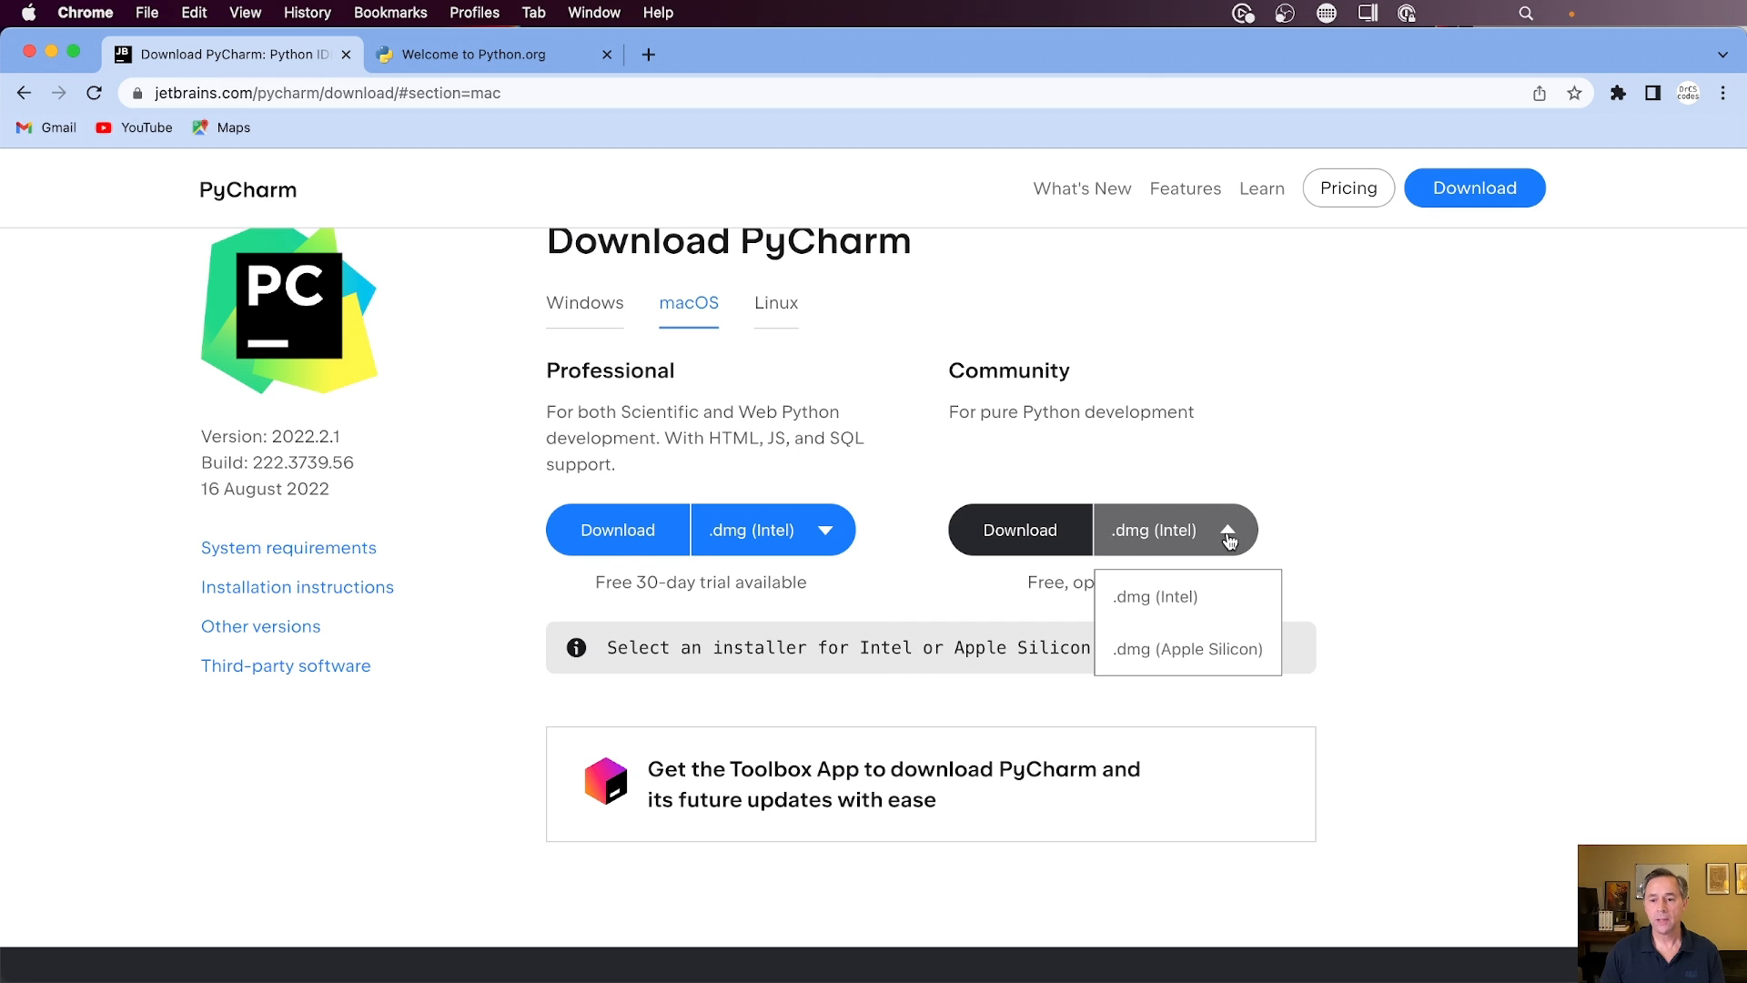
{"action": "left_click", "coordinate": [1160, 455]}
{"action": "left_click", "coordinate": [822, 531]}
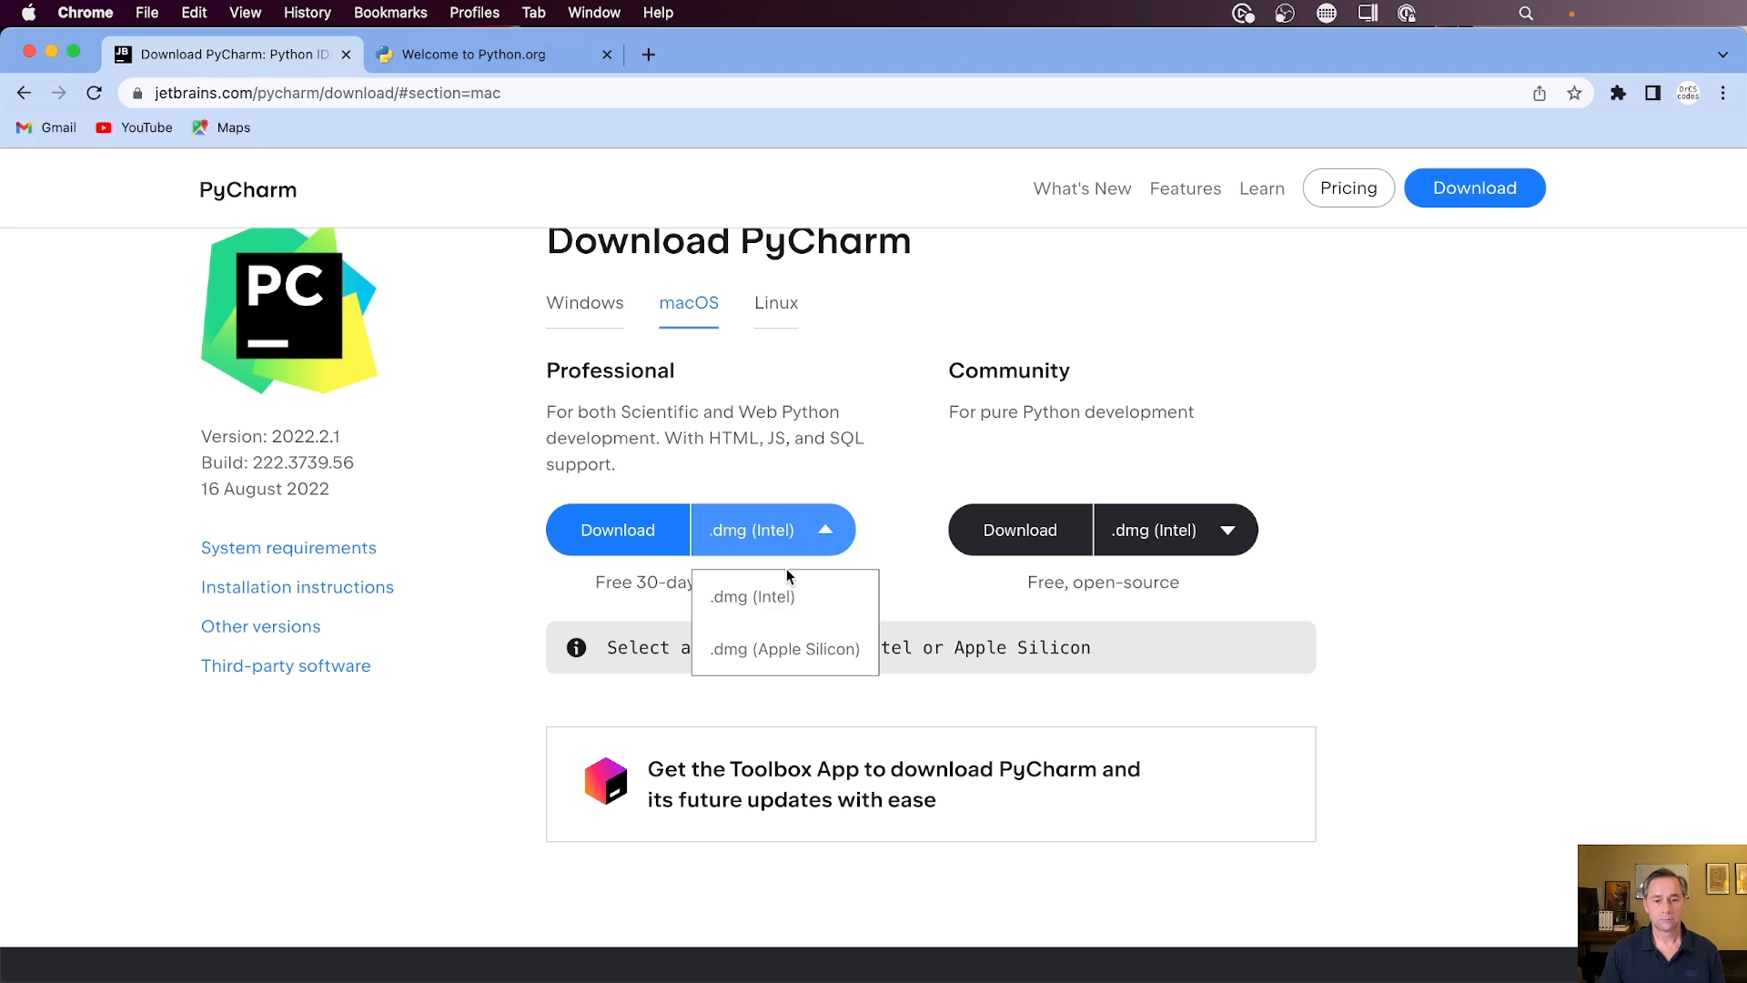
{"action": "left_click", "coordinate": [772, 650]}
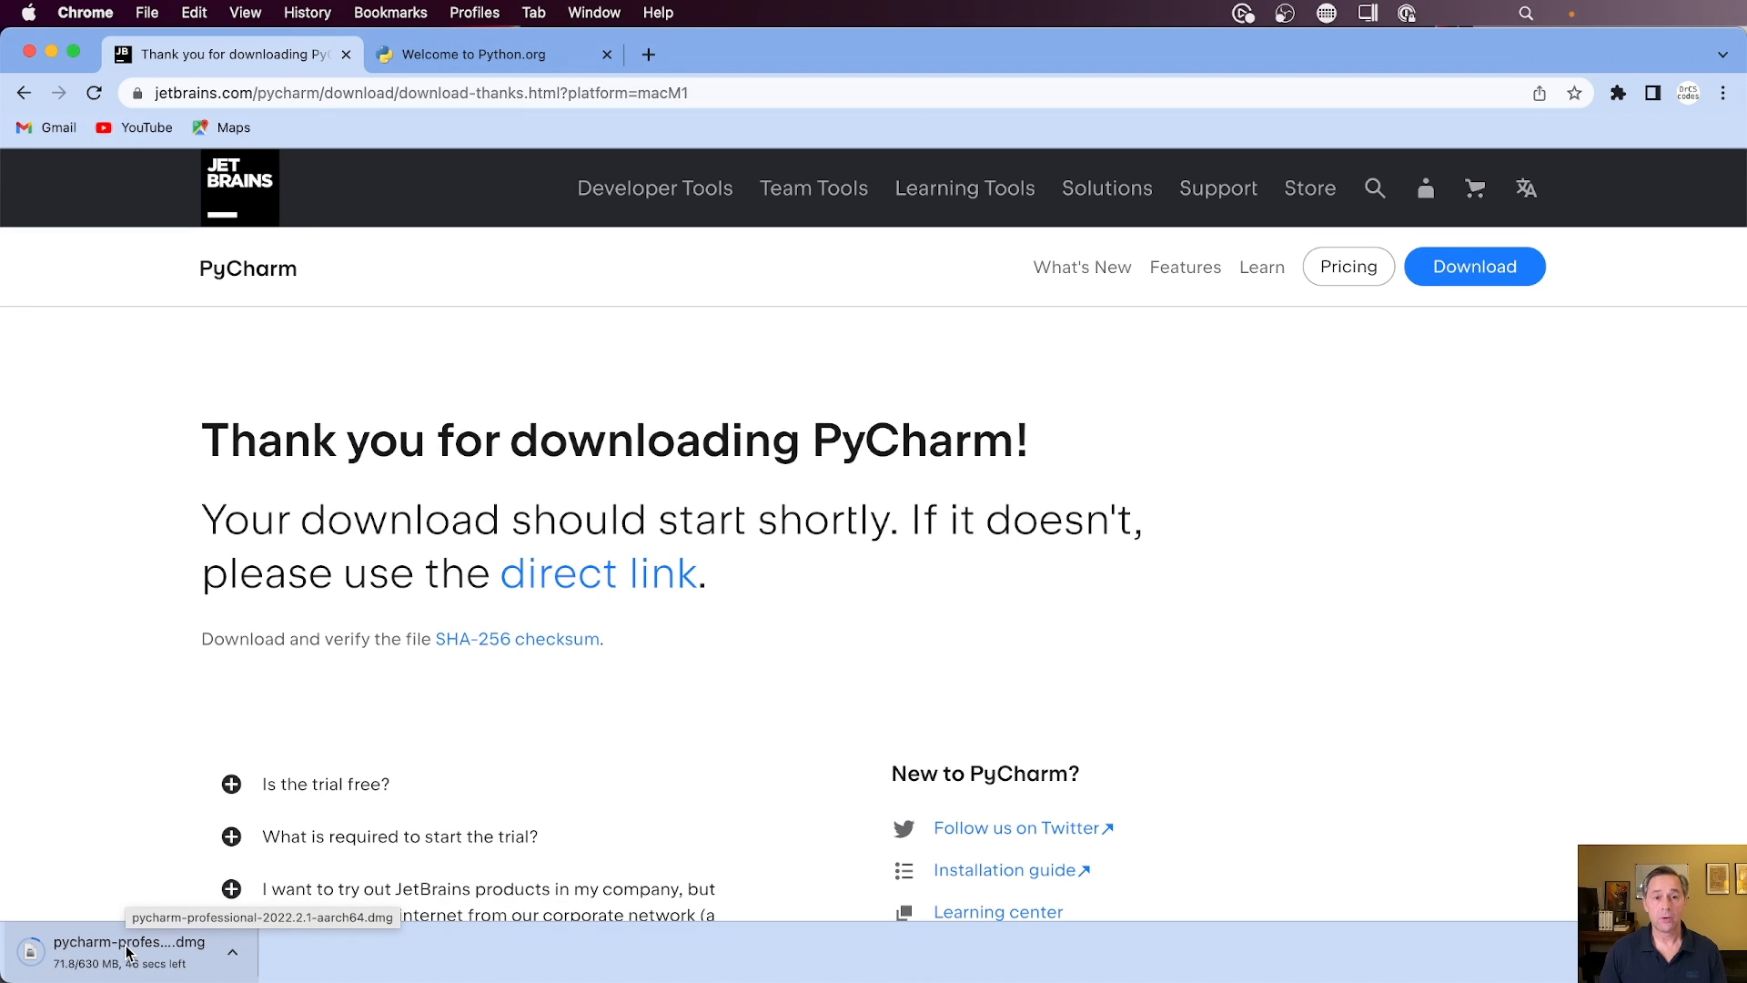
- Cancel the running download of the PyCharm Professional .dmg file
{"action": "left_click", "coordinate": [232, 952]}
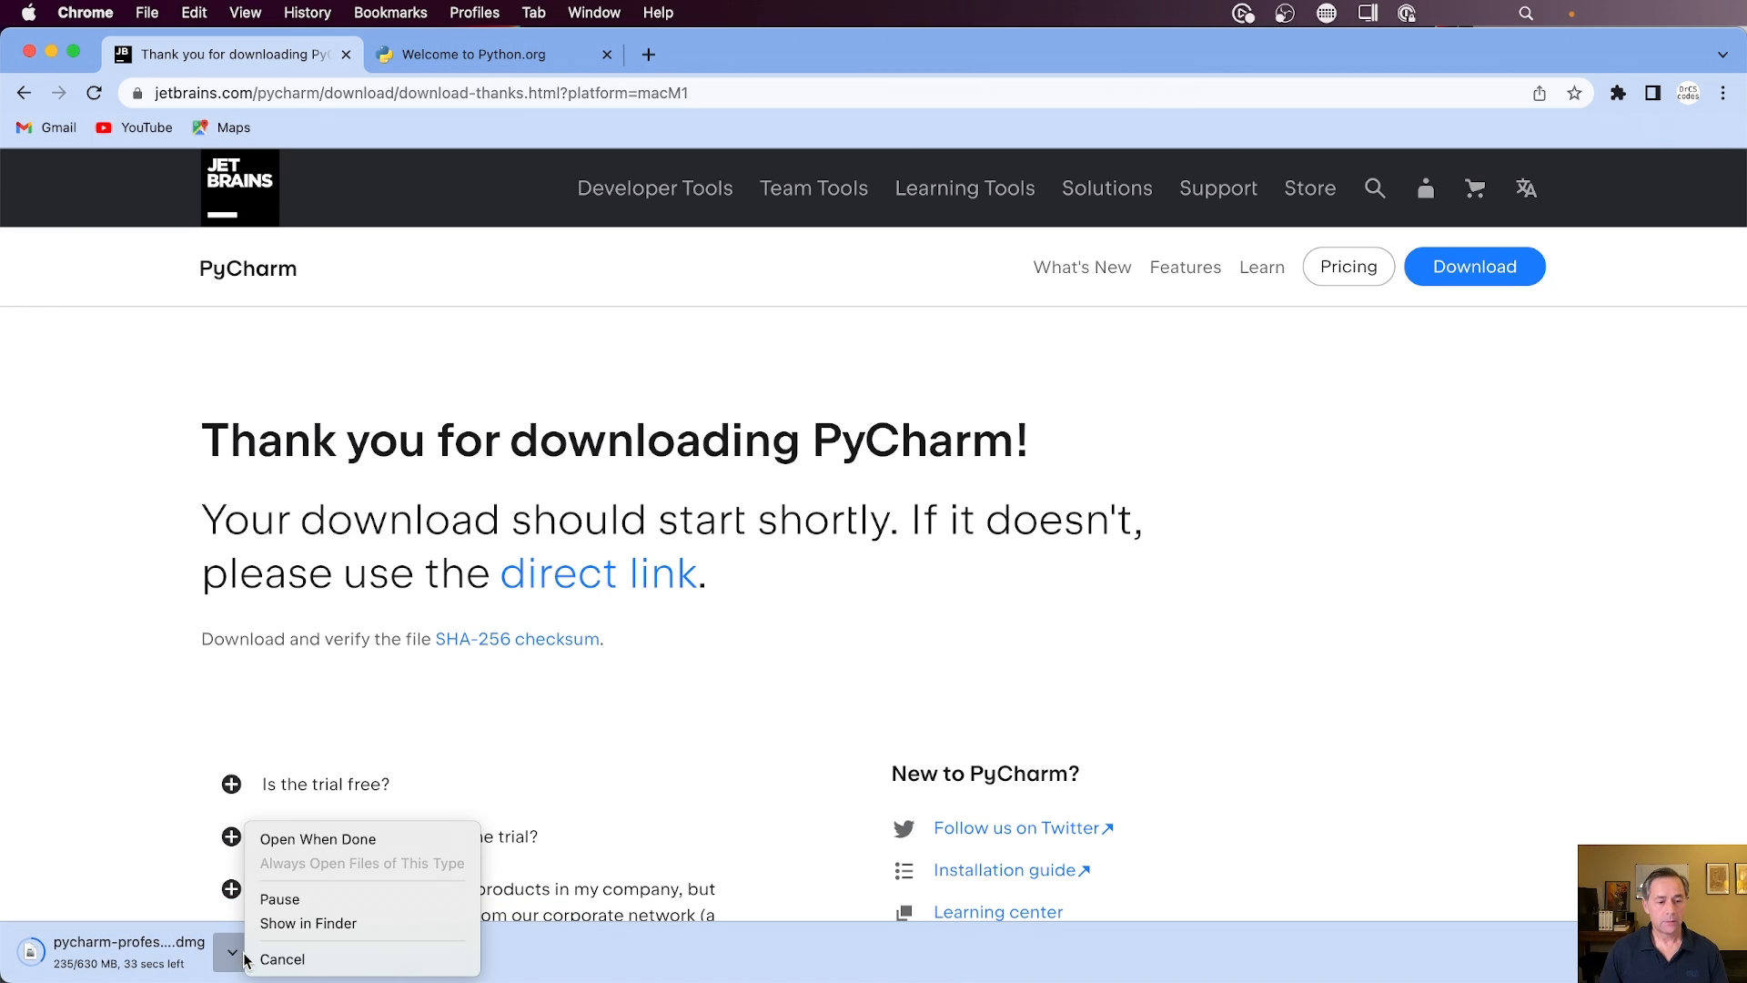
{"action": "left_click", "coordinate": [281, 960]}
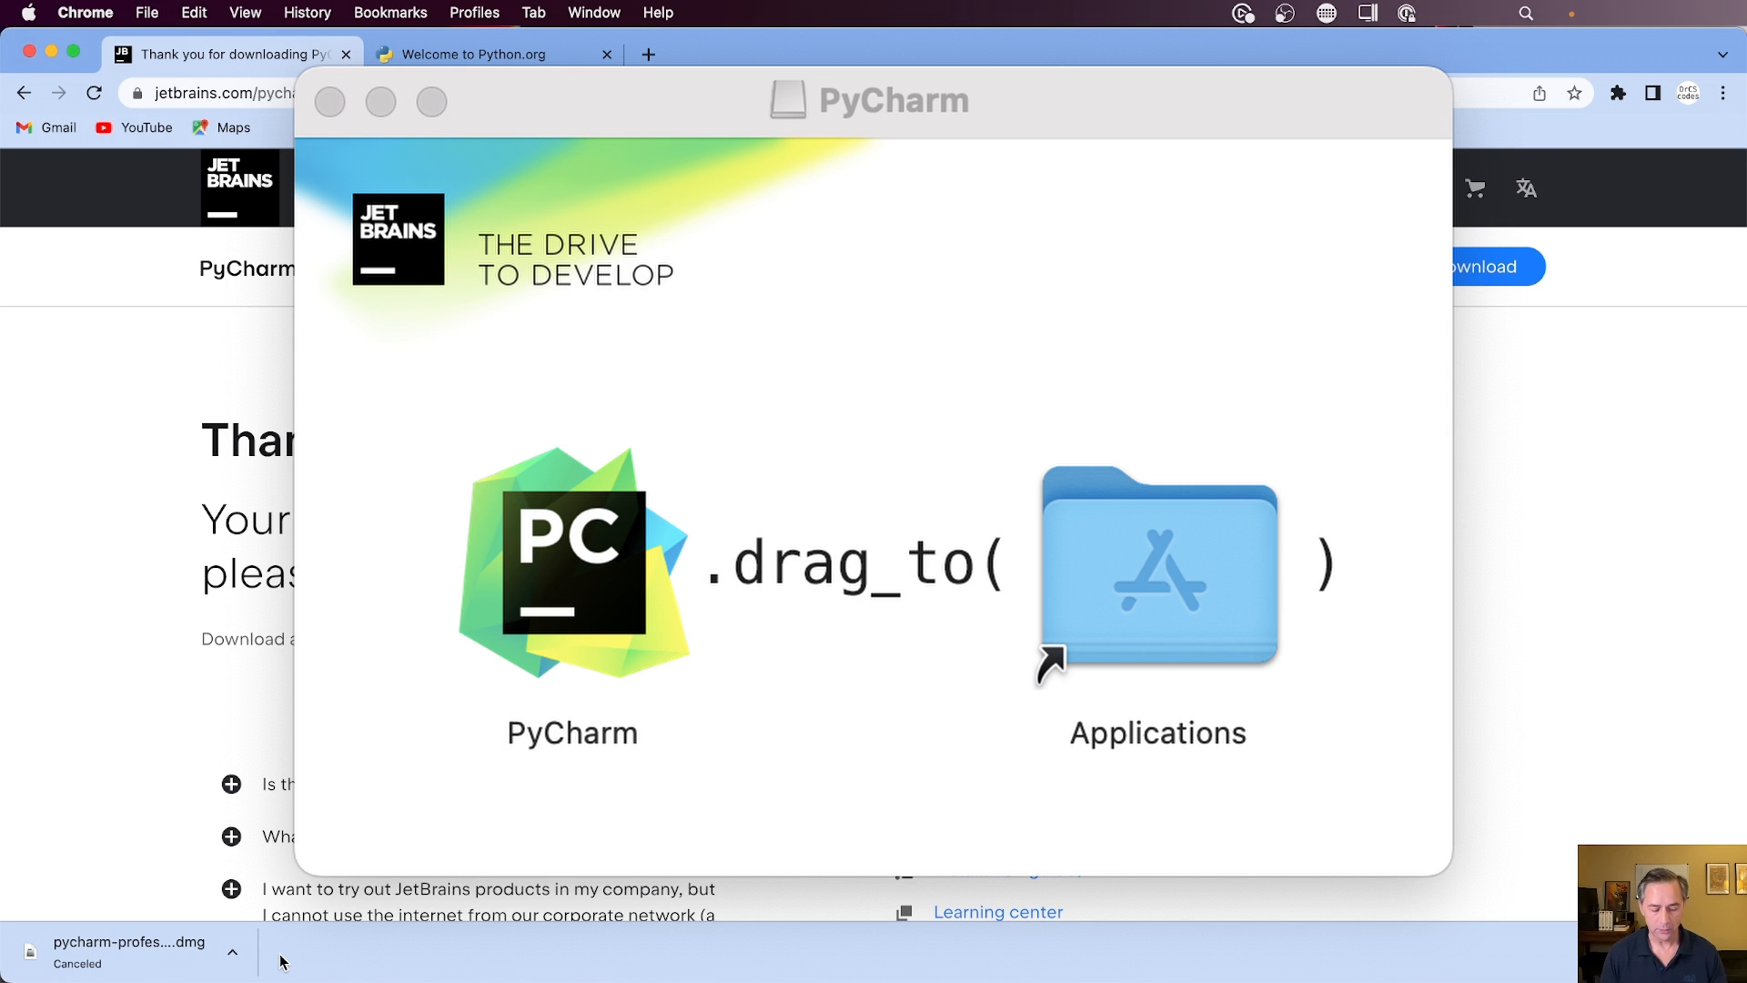
- Switch to Finder, open the Applications folder and select PyCharm to view its details
{"action": "key", "text": "super+Tab"}
{"action": "key", "text": "super+Tab"}
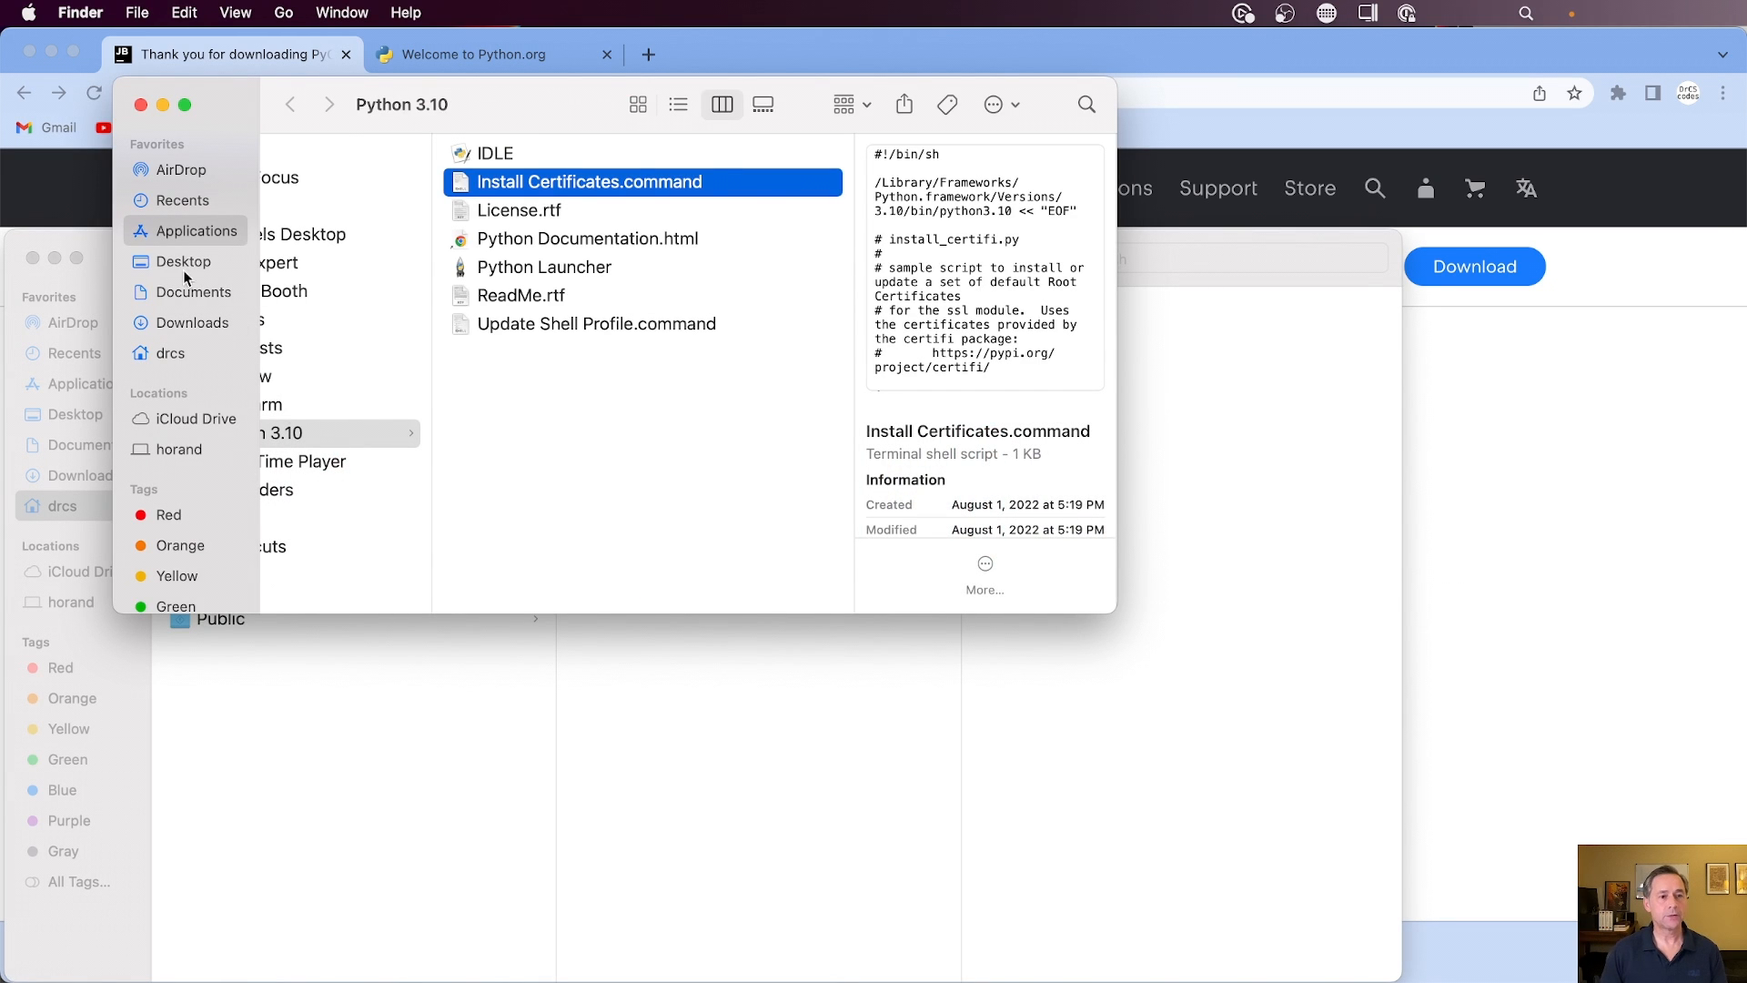
{"action": "left_click", "coordinate": [173, 230]}
{"action": "scroll", "coordinate": [395, 446], "scroll_direction": "down", "scroll_amount": 3}
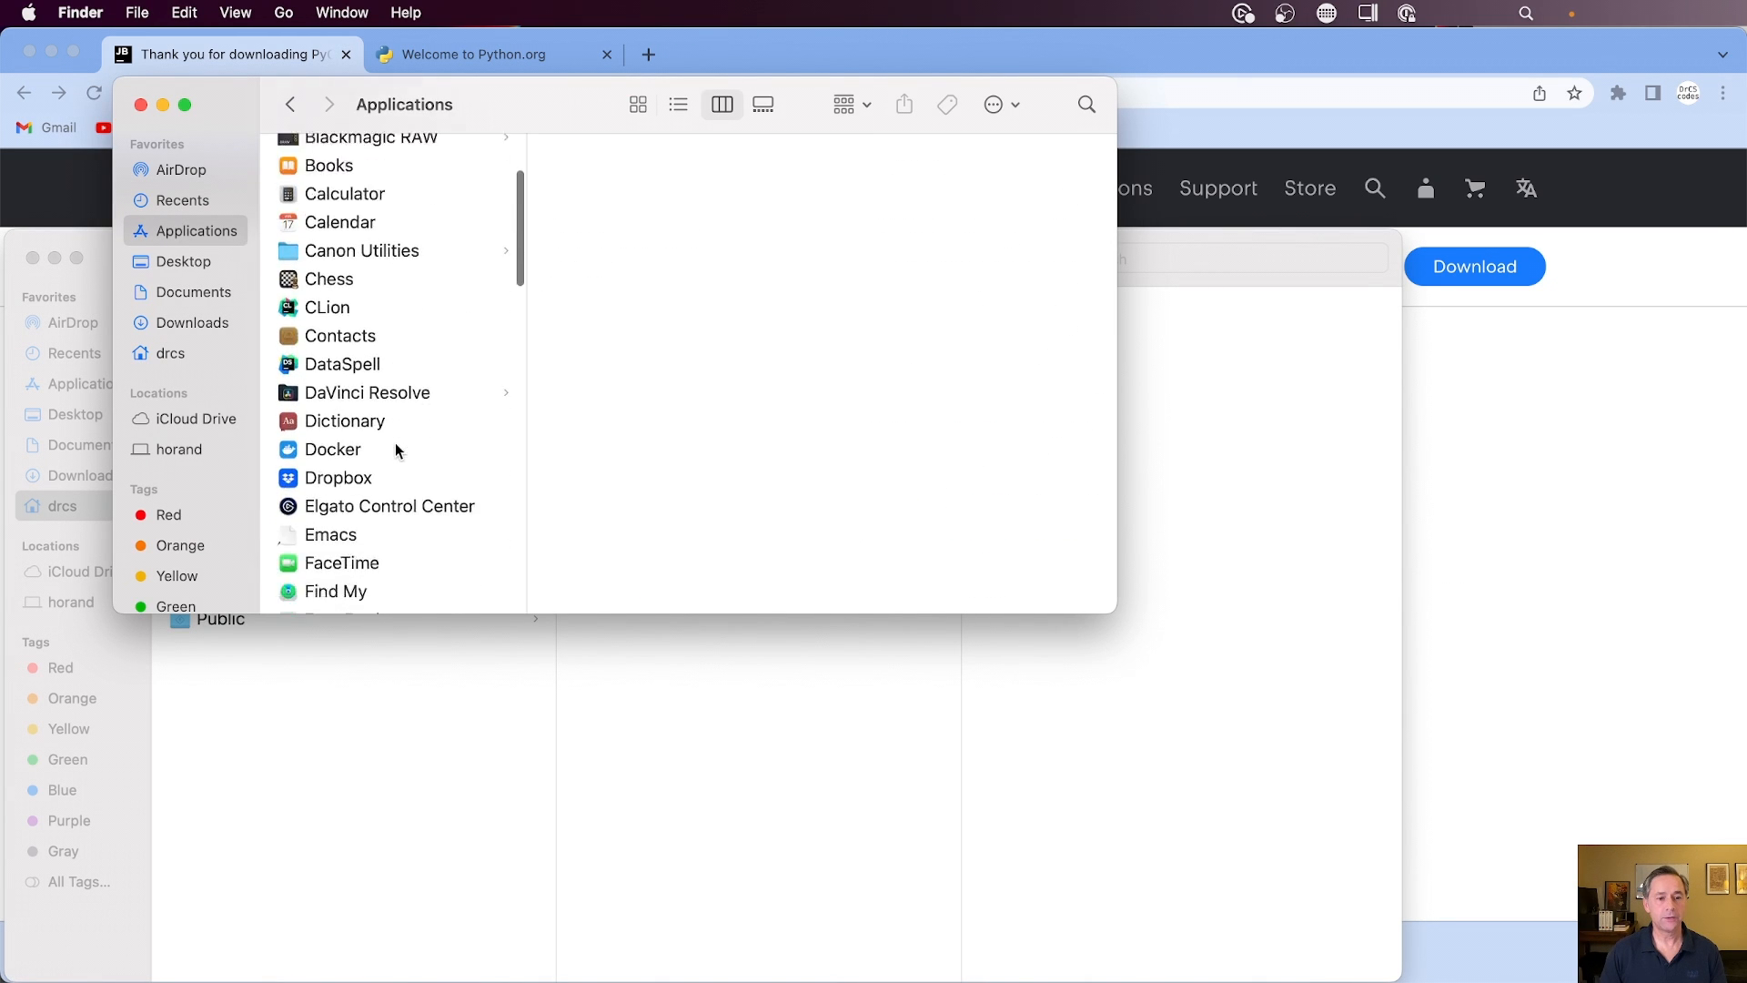
{"action": "scroll", "coordinate": [395, 444], "scroll_direction": "down", "scroll_amount": 10}
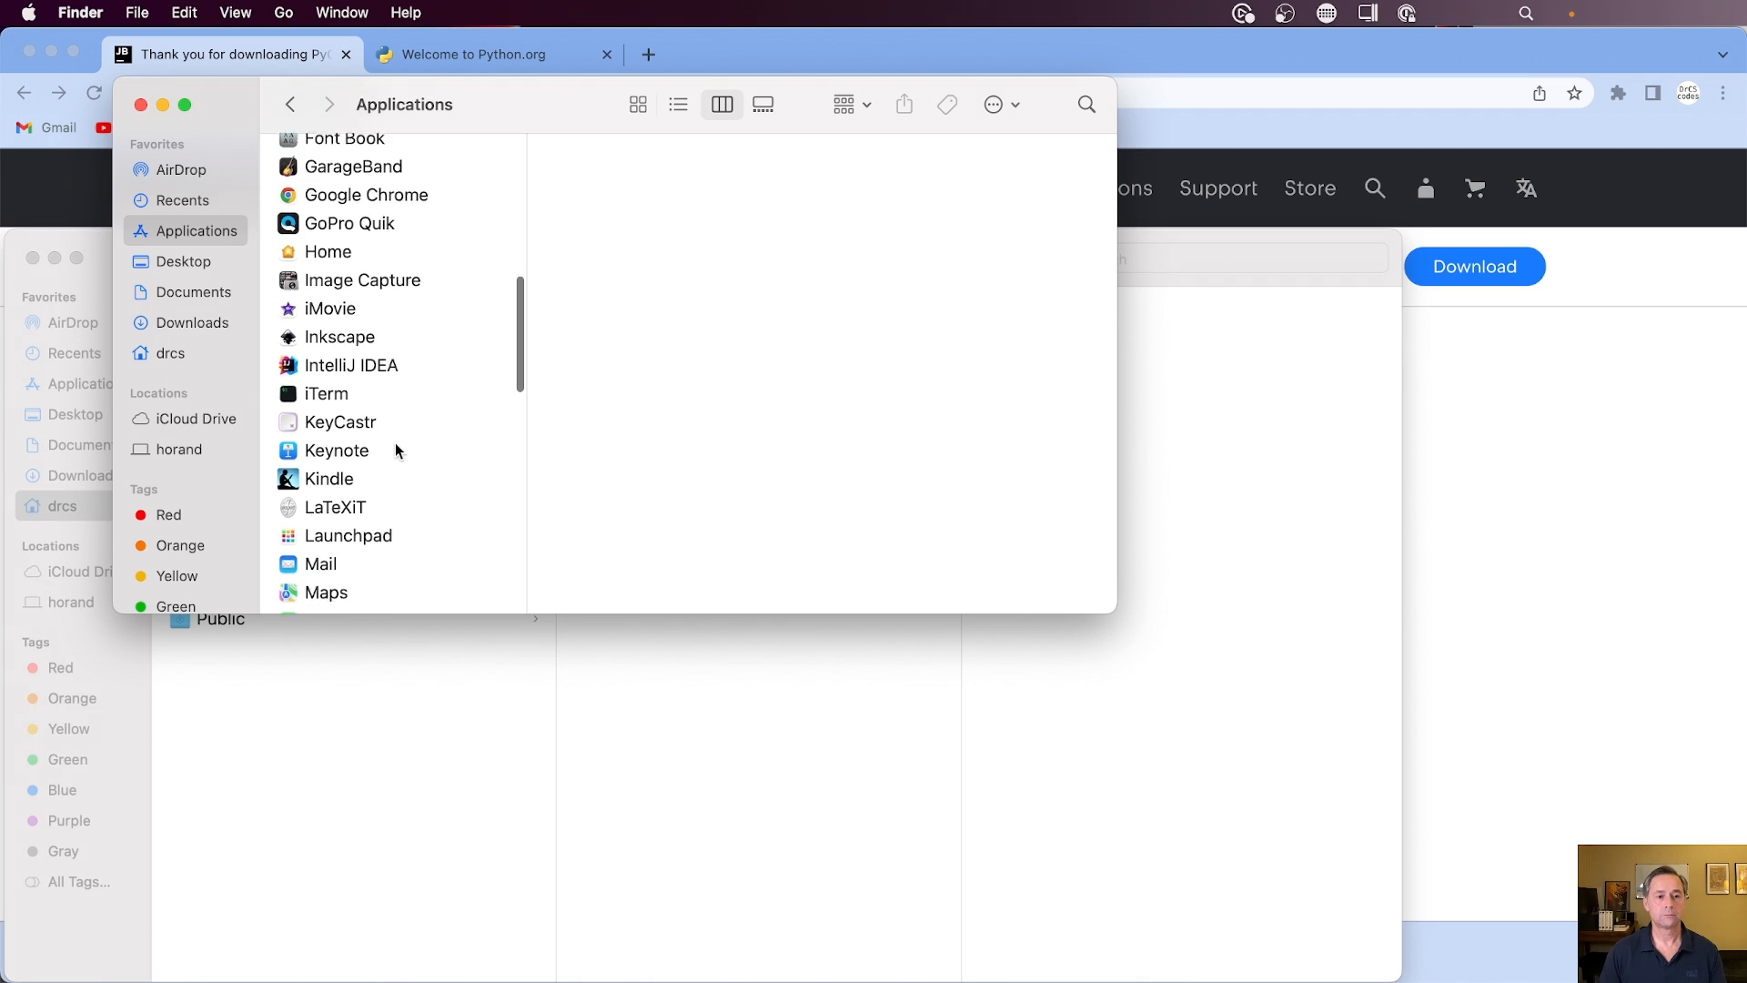
{"action": "scroll", "coordinate": [395, 444], "scroll_direction": "down", "scroll_amount": 10}
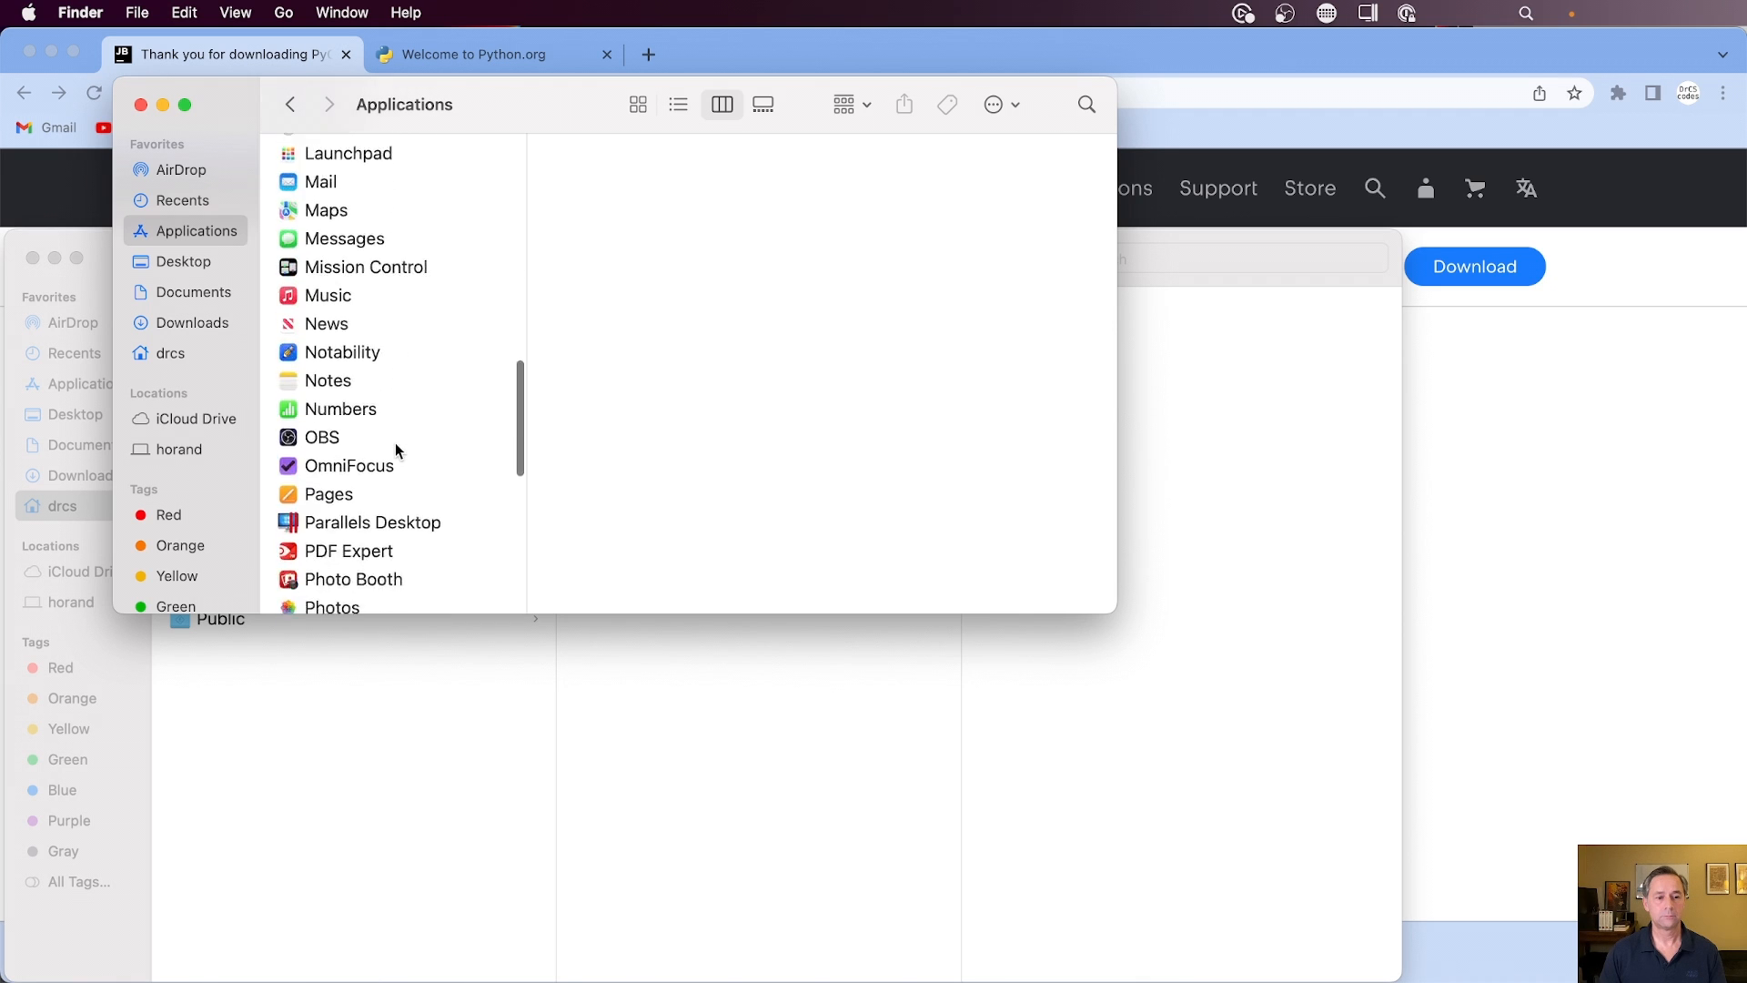
{"action": "scroll", "coordinate": [395, 449], "scroll_direction": "down", "scroll_amount": 10}
{"action": "left_click", "coordinate": [365, 417]}
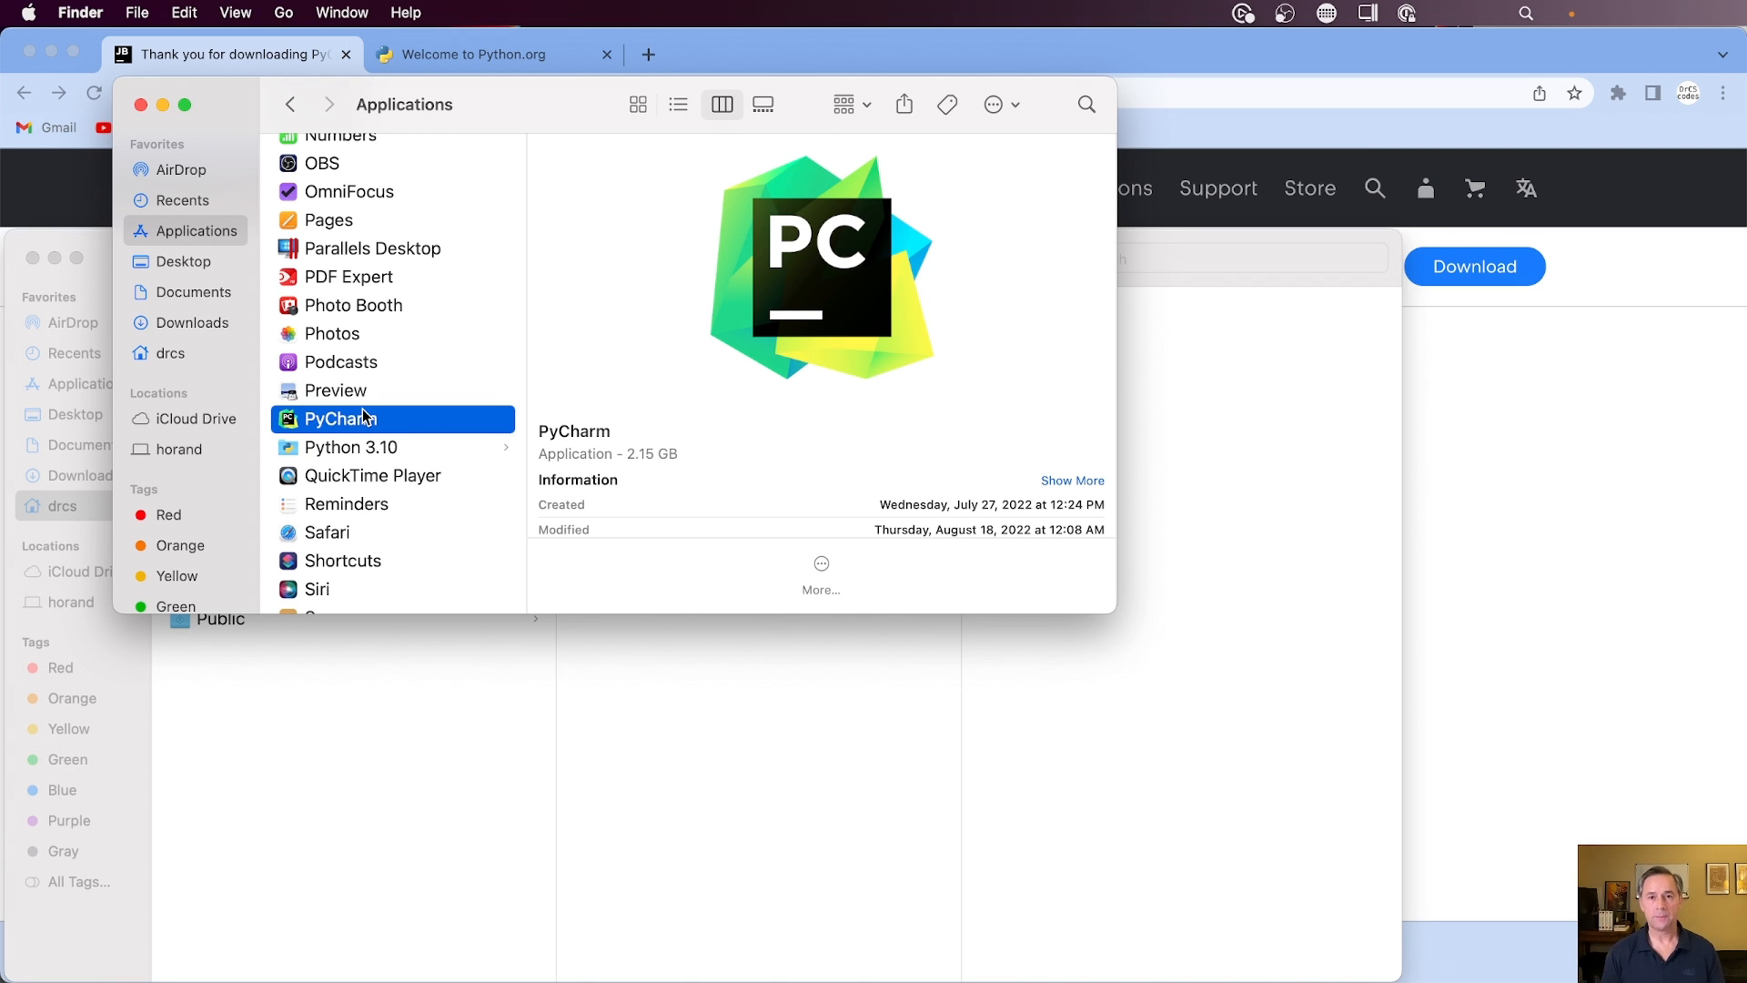
- Launch PyCharm through a Spotlight search for "pych"
{"action": "key", "text": "super+space"}
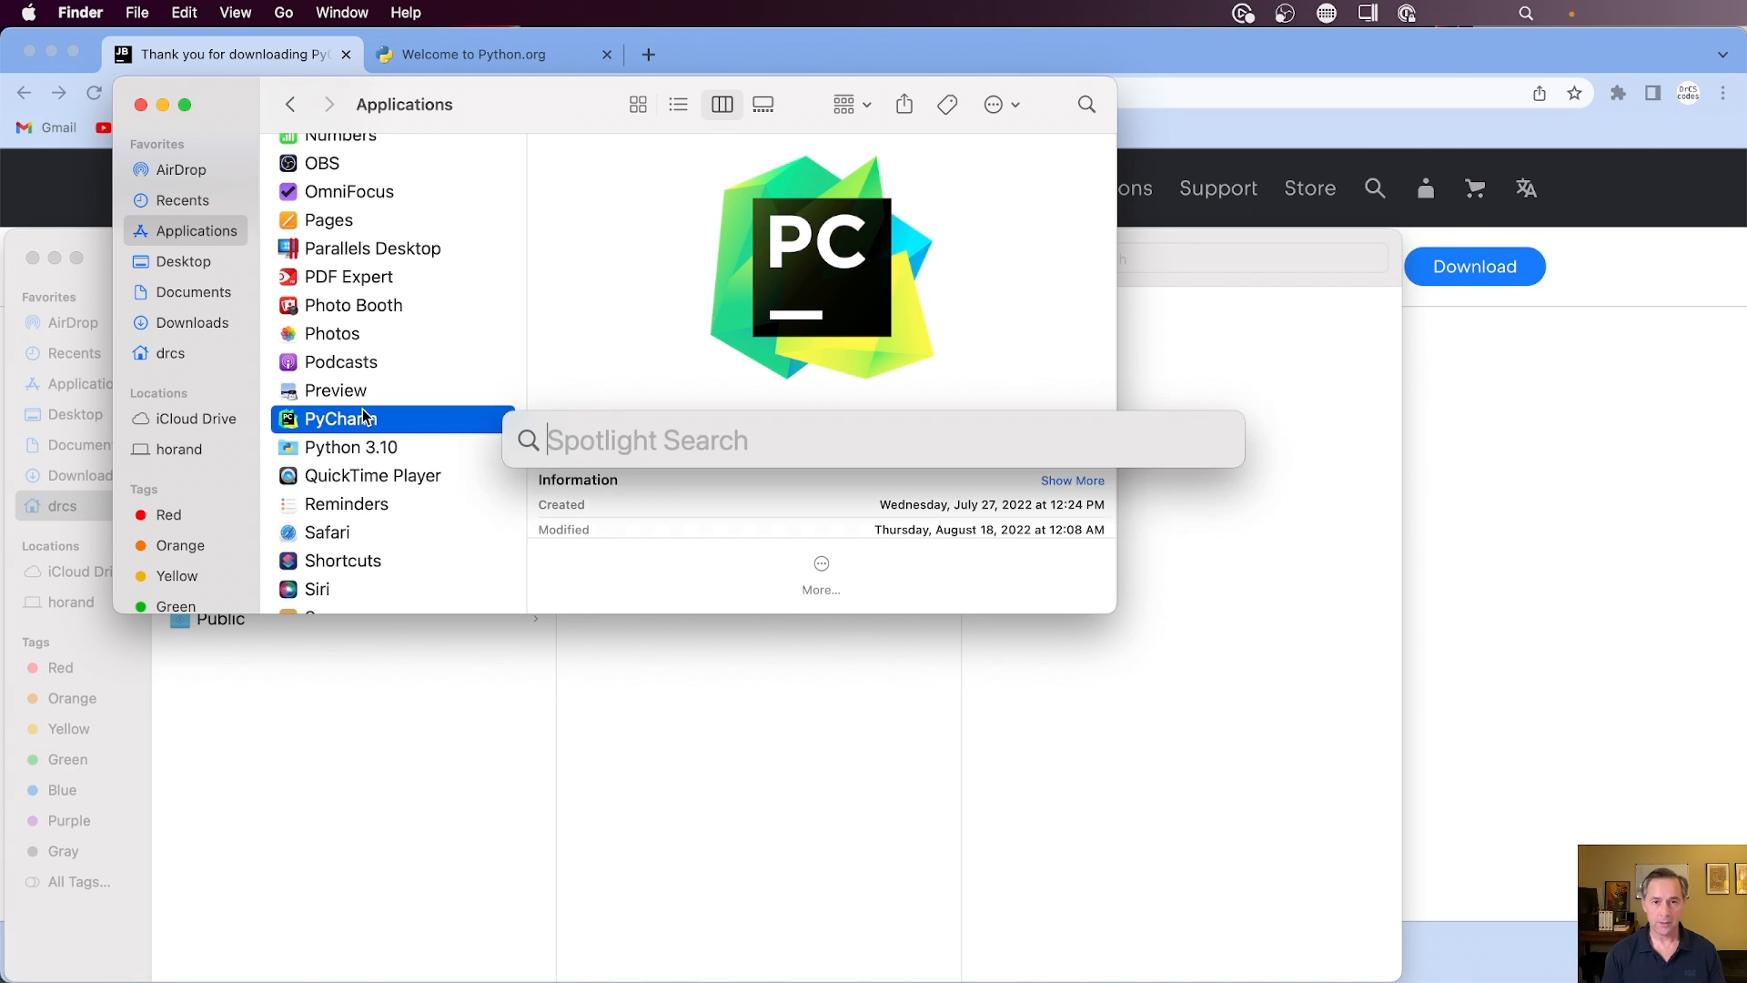
{"action": "type", "text": "pythc"}
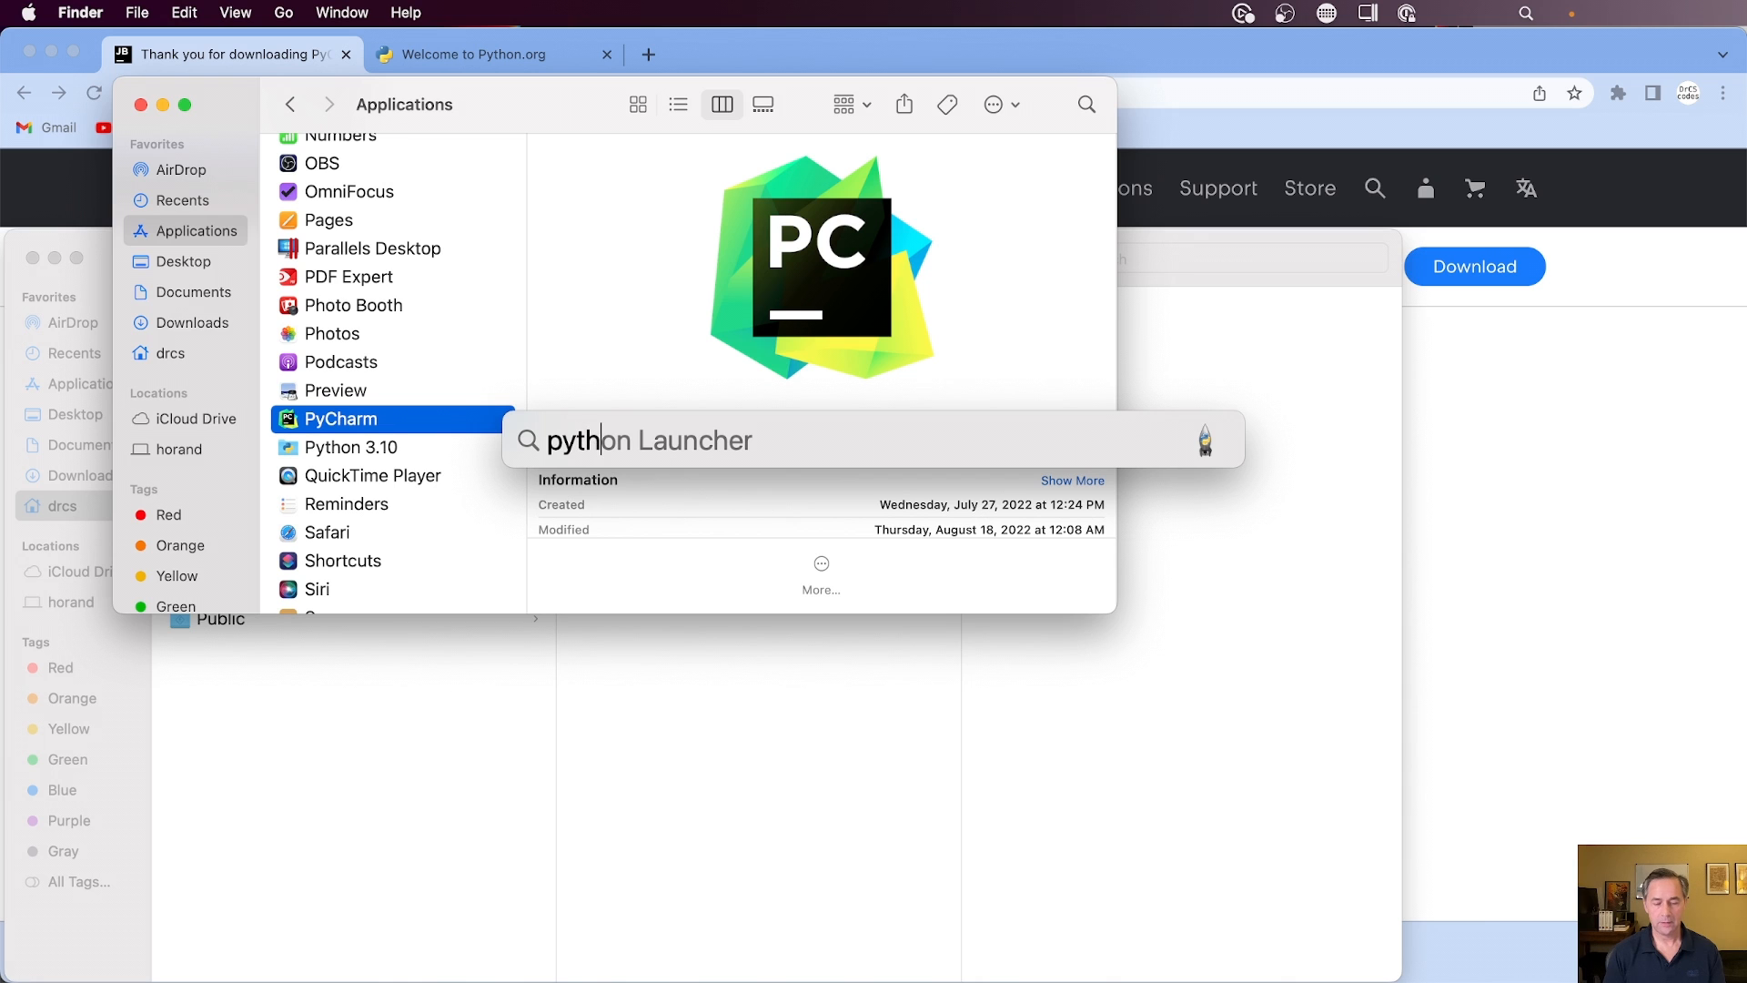
{"action": "key", "text": "BackSpace"}
{"action": "key", "text": "BackSpace"}
{"action": "type", "text": "ch"}
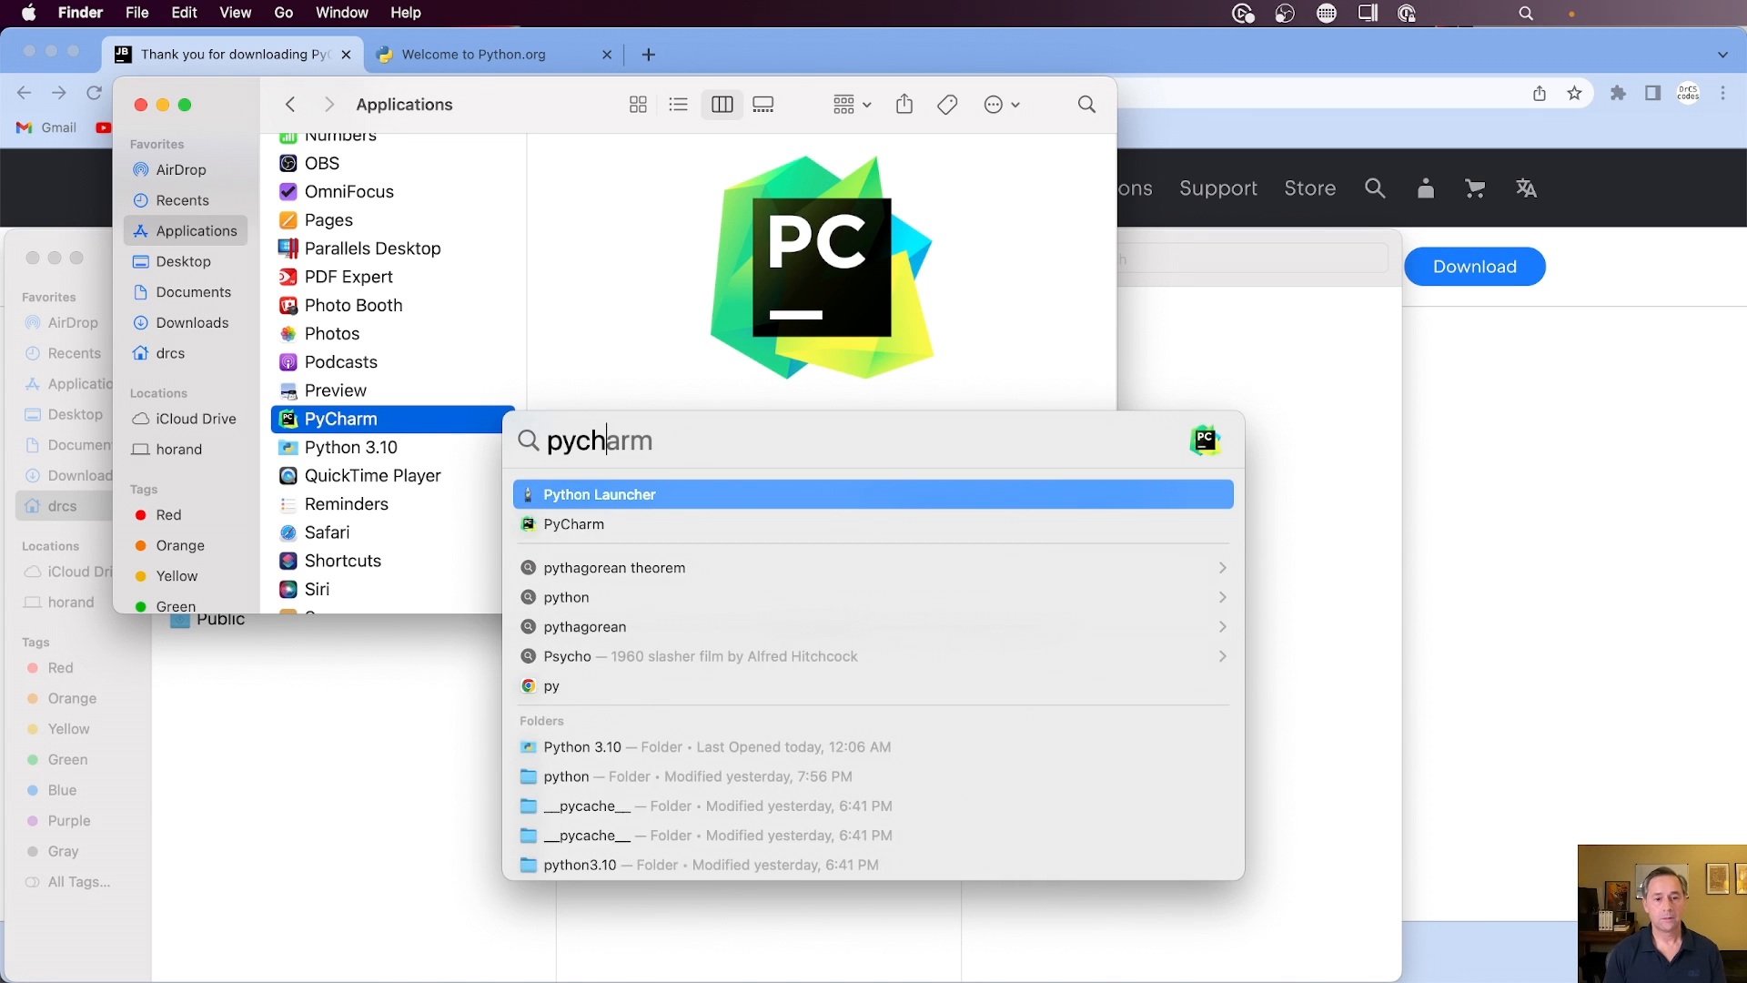
{"action": "key", "text": "Return"}
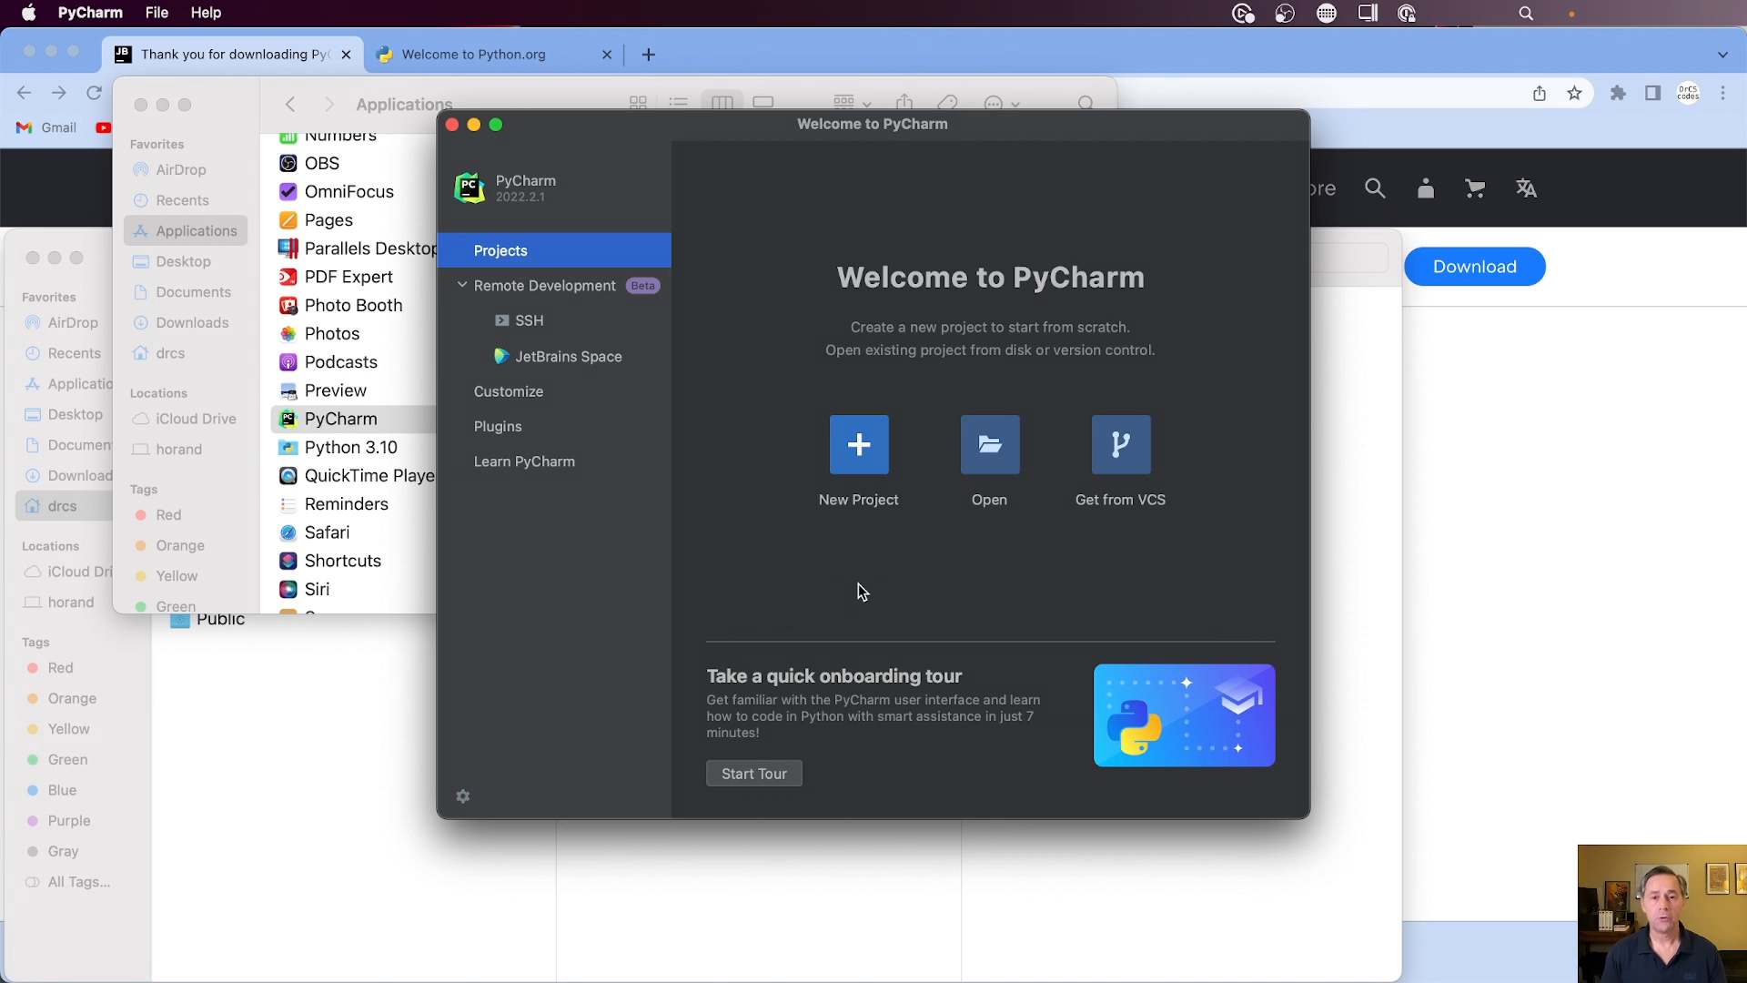
- View the Learn PyCharm resources, then return to Projects and start a new project
{"action": "left_click", "coordinate": [530, 465]}
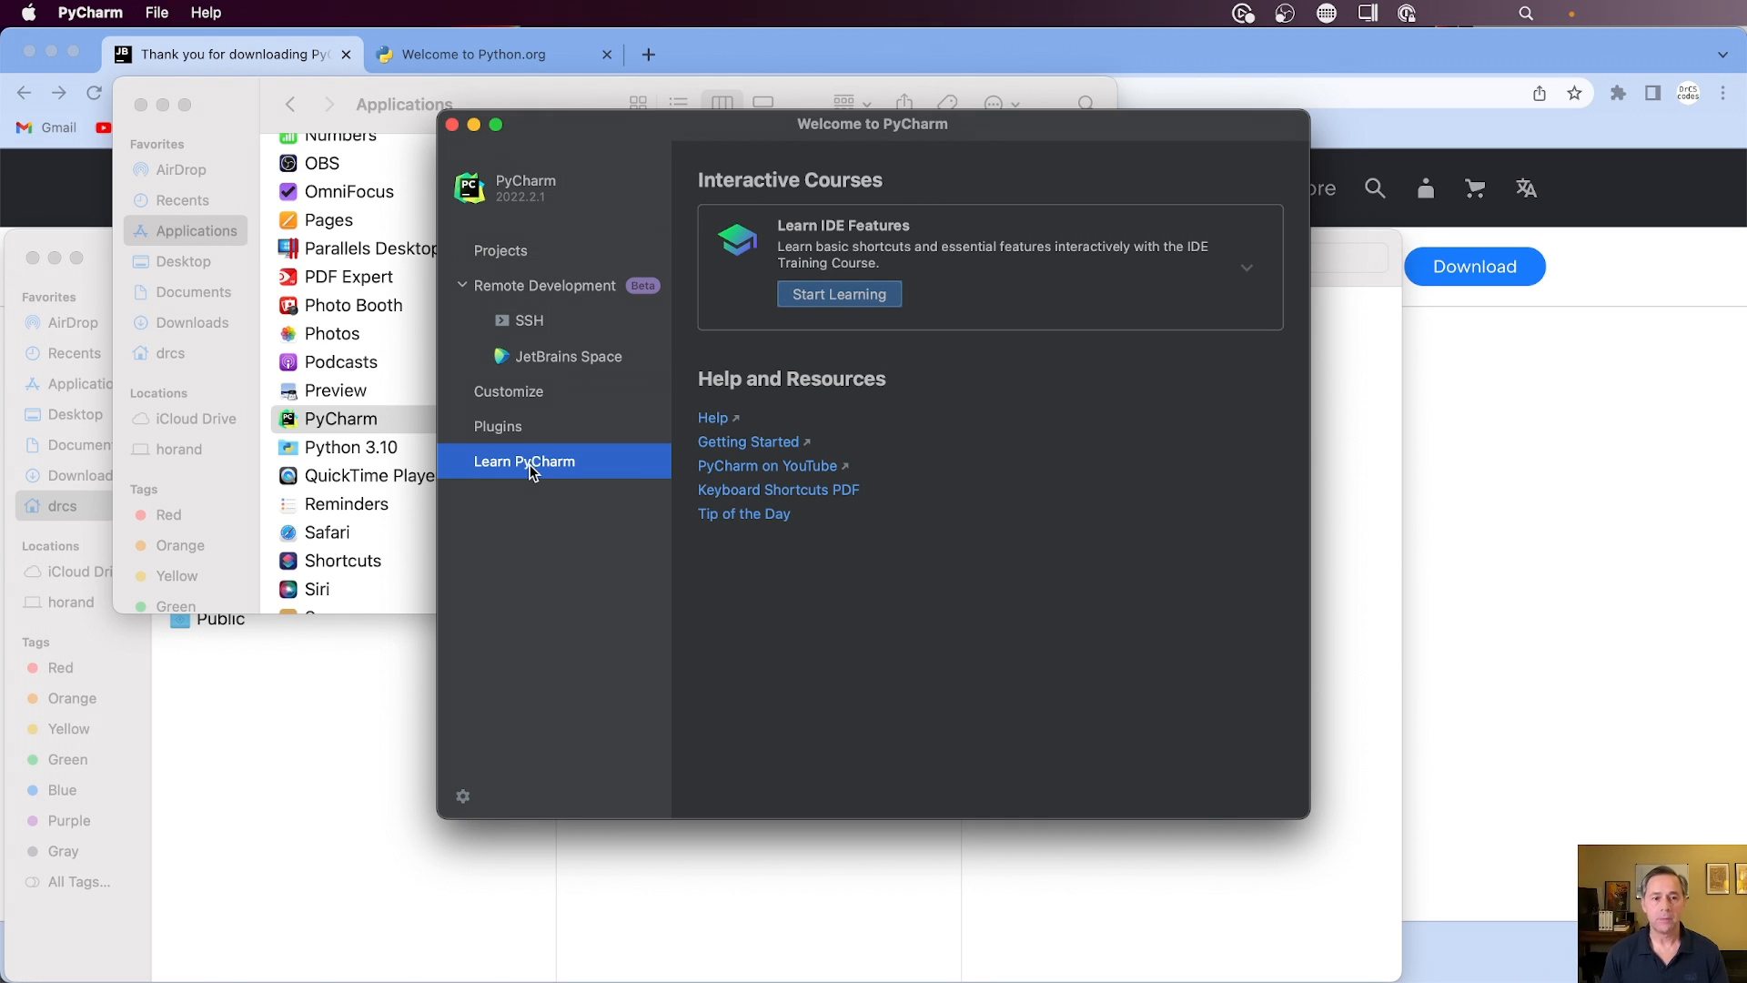
{"action": "left_click", "coordinate": [524, 263]}
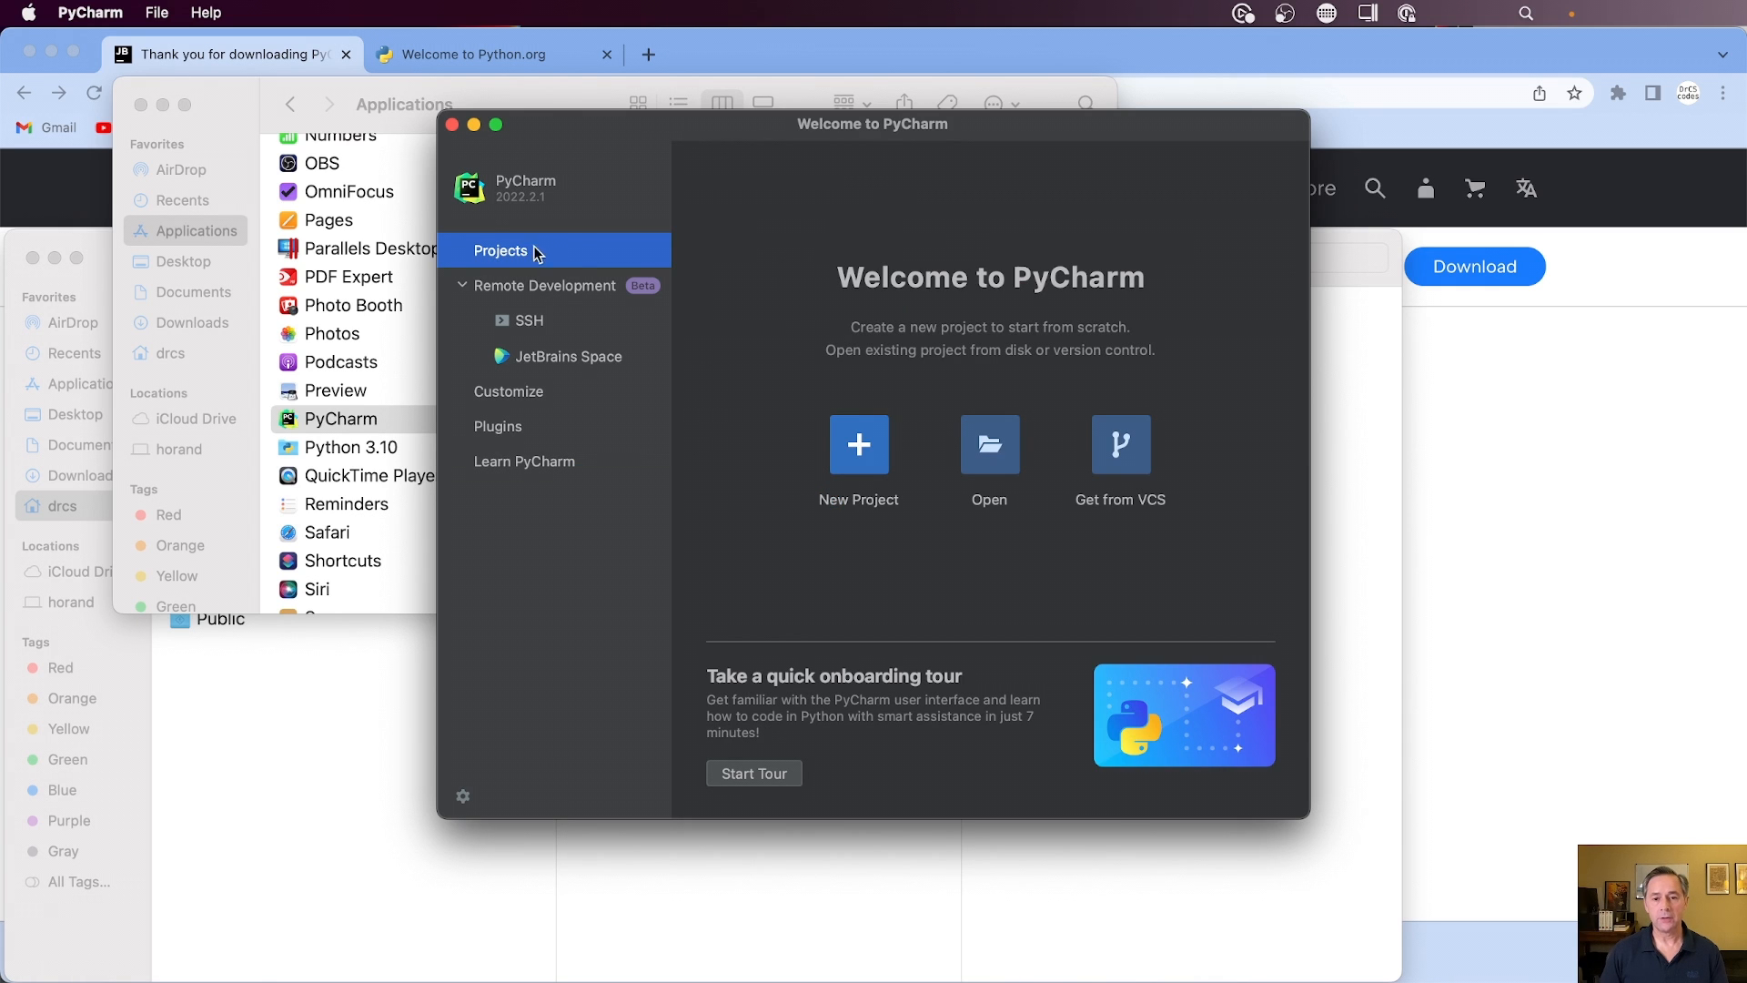
{"action": "left_click", "coordinate": [867, 454]}
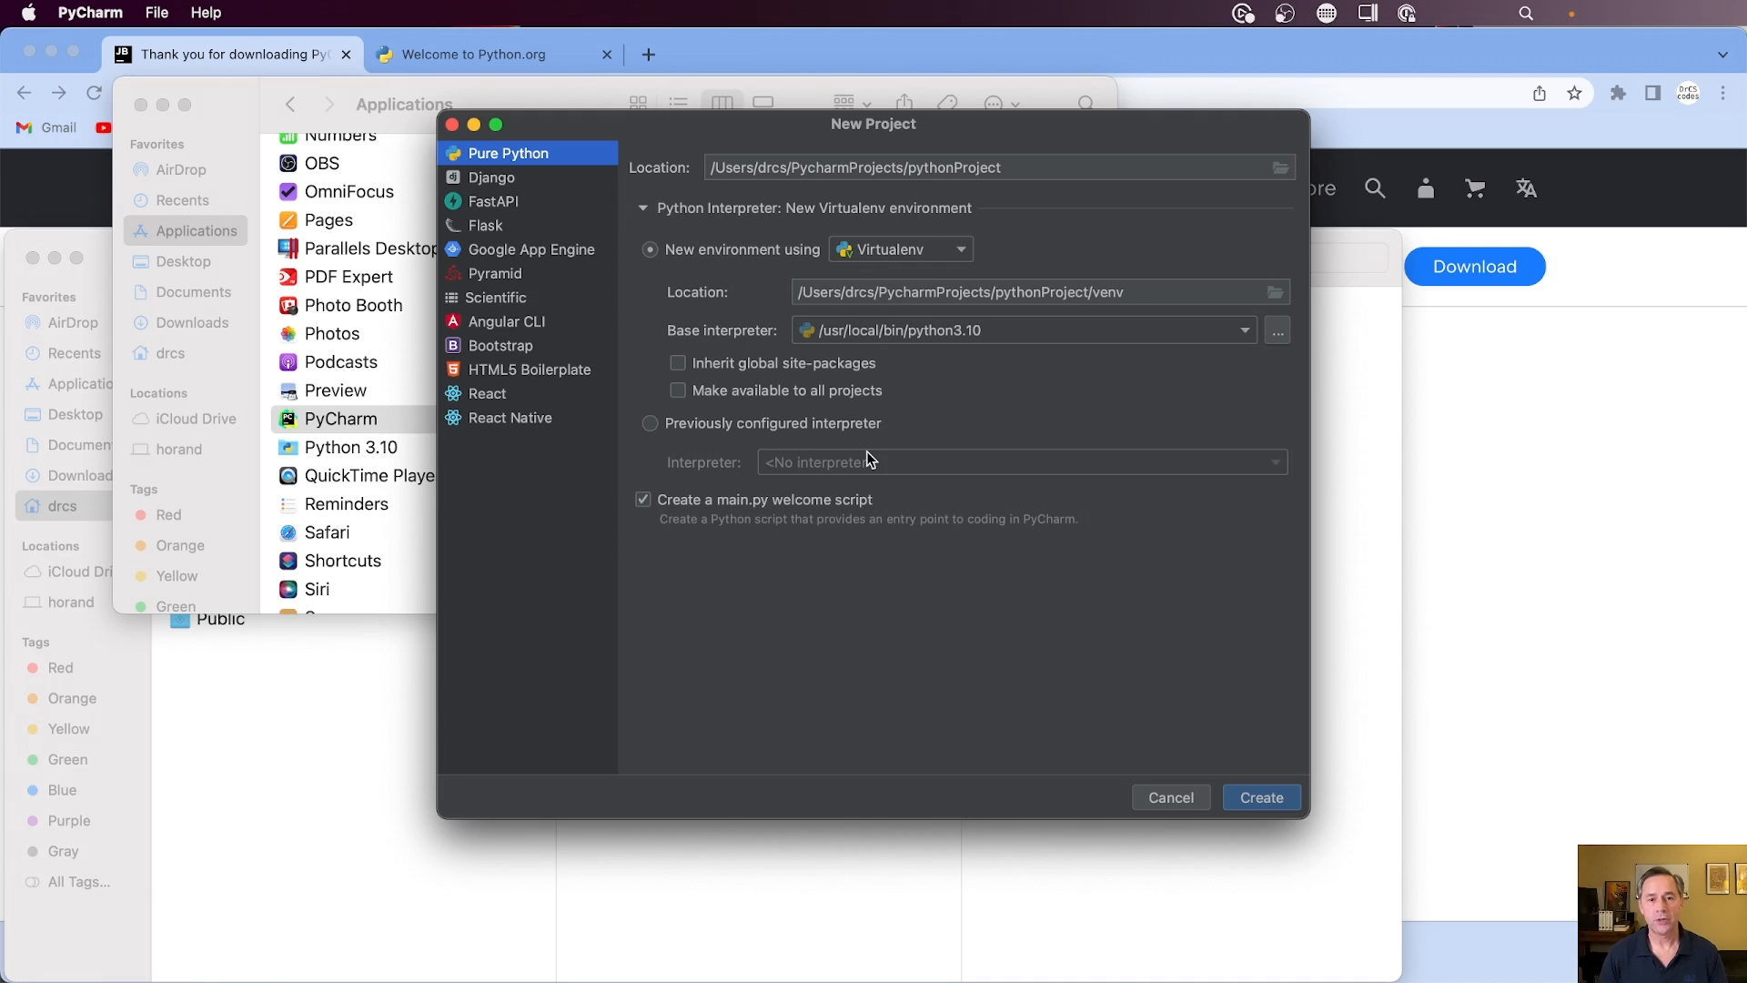
- Highlight in turn the home folder, PycharmProjects and pythonProject parts of the new project's location path
{"action": "left_click", "coordinate": [1052, 167]}
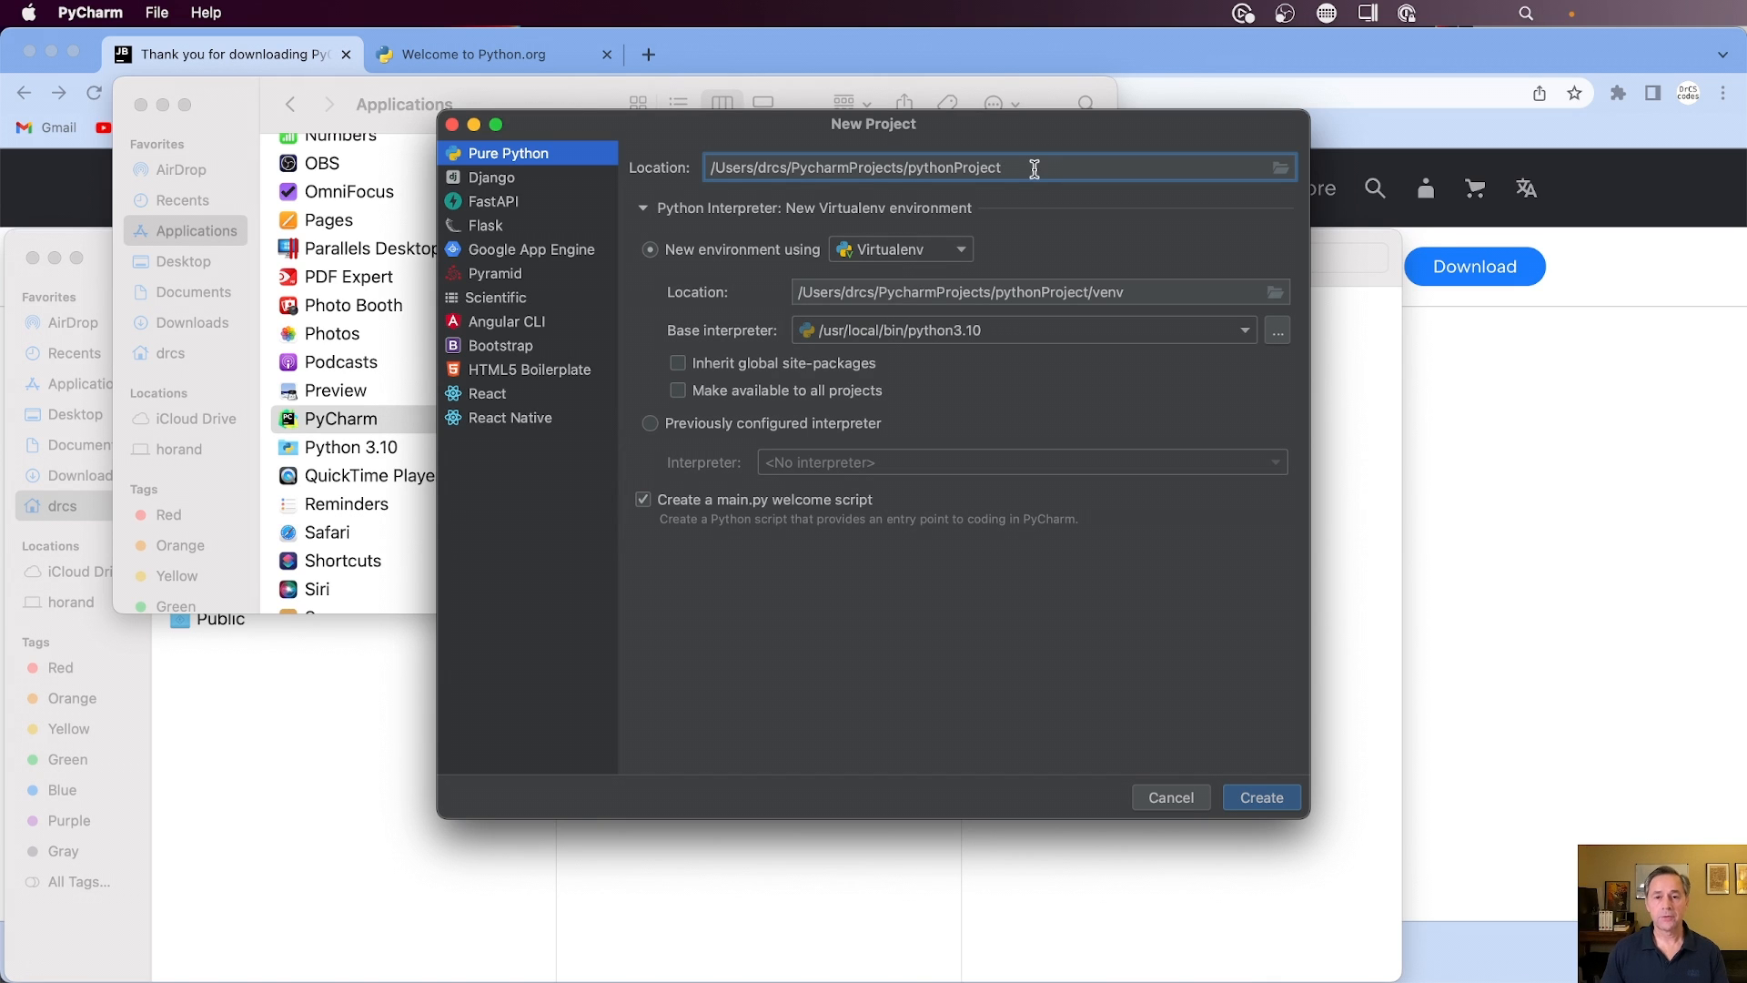
{"action": "double_click", "coordinate": [775, 168]}
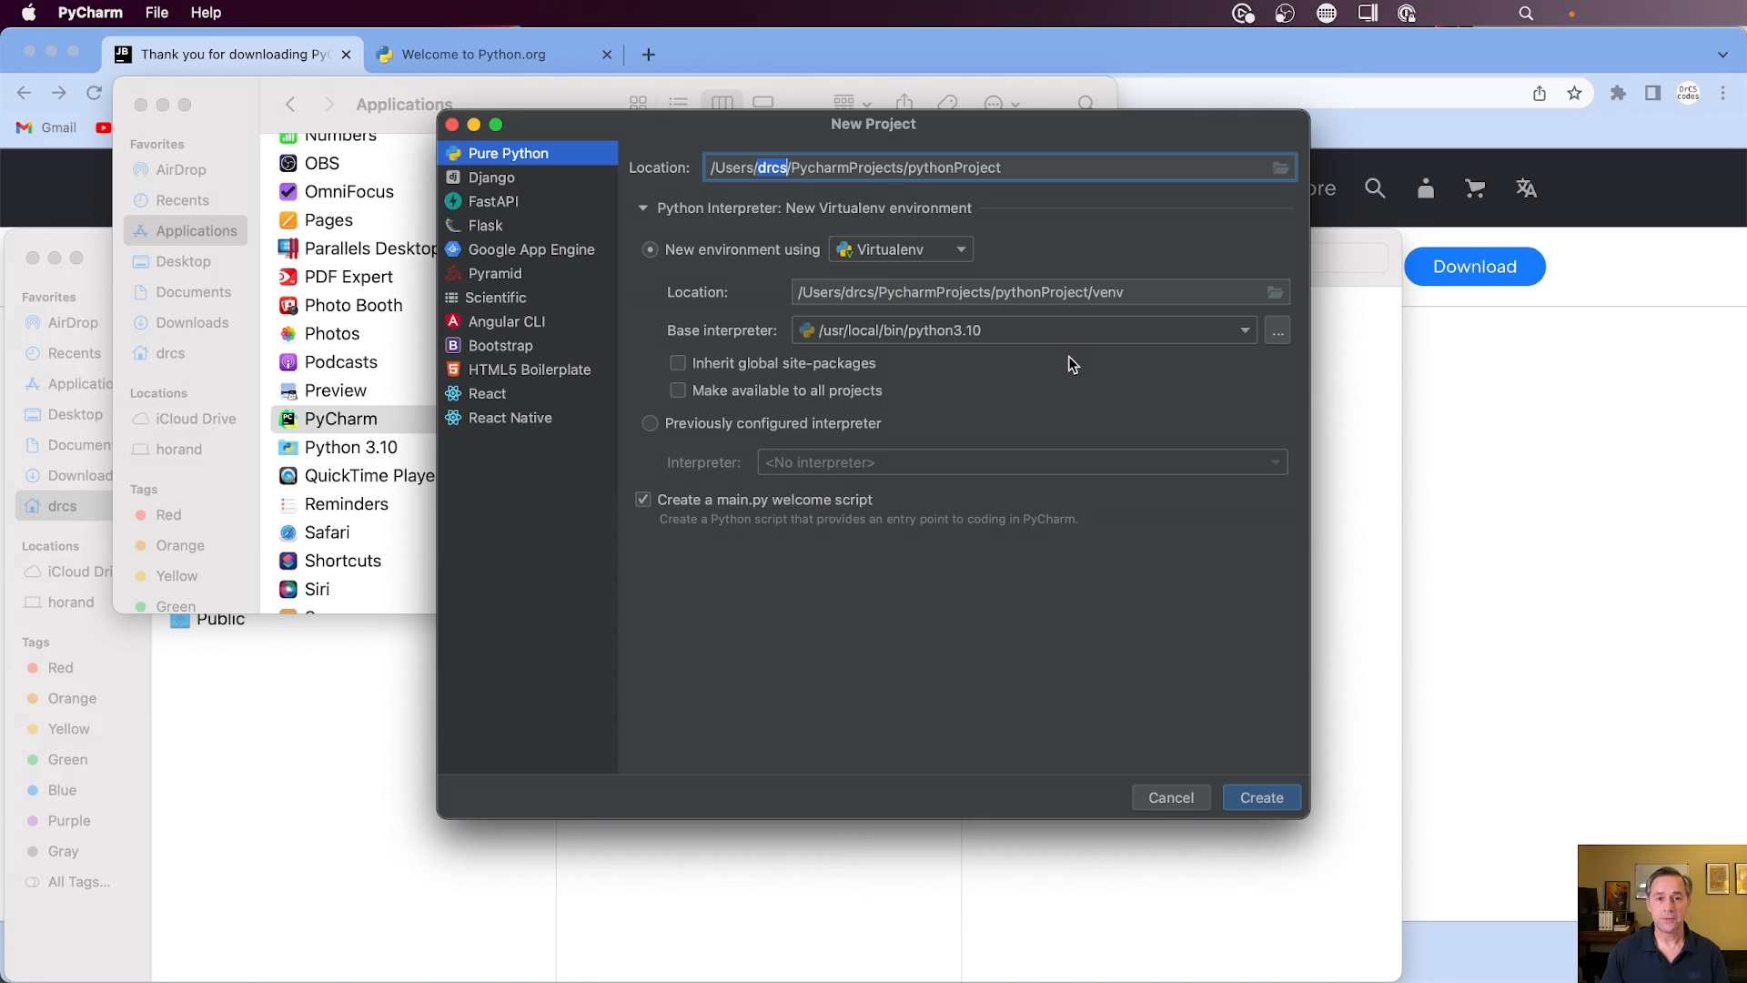
{"action": "double_click", "coordinate": [899, 172]}
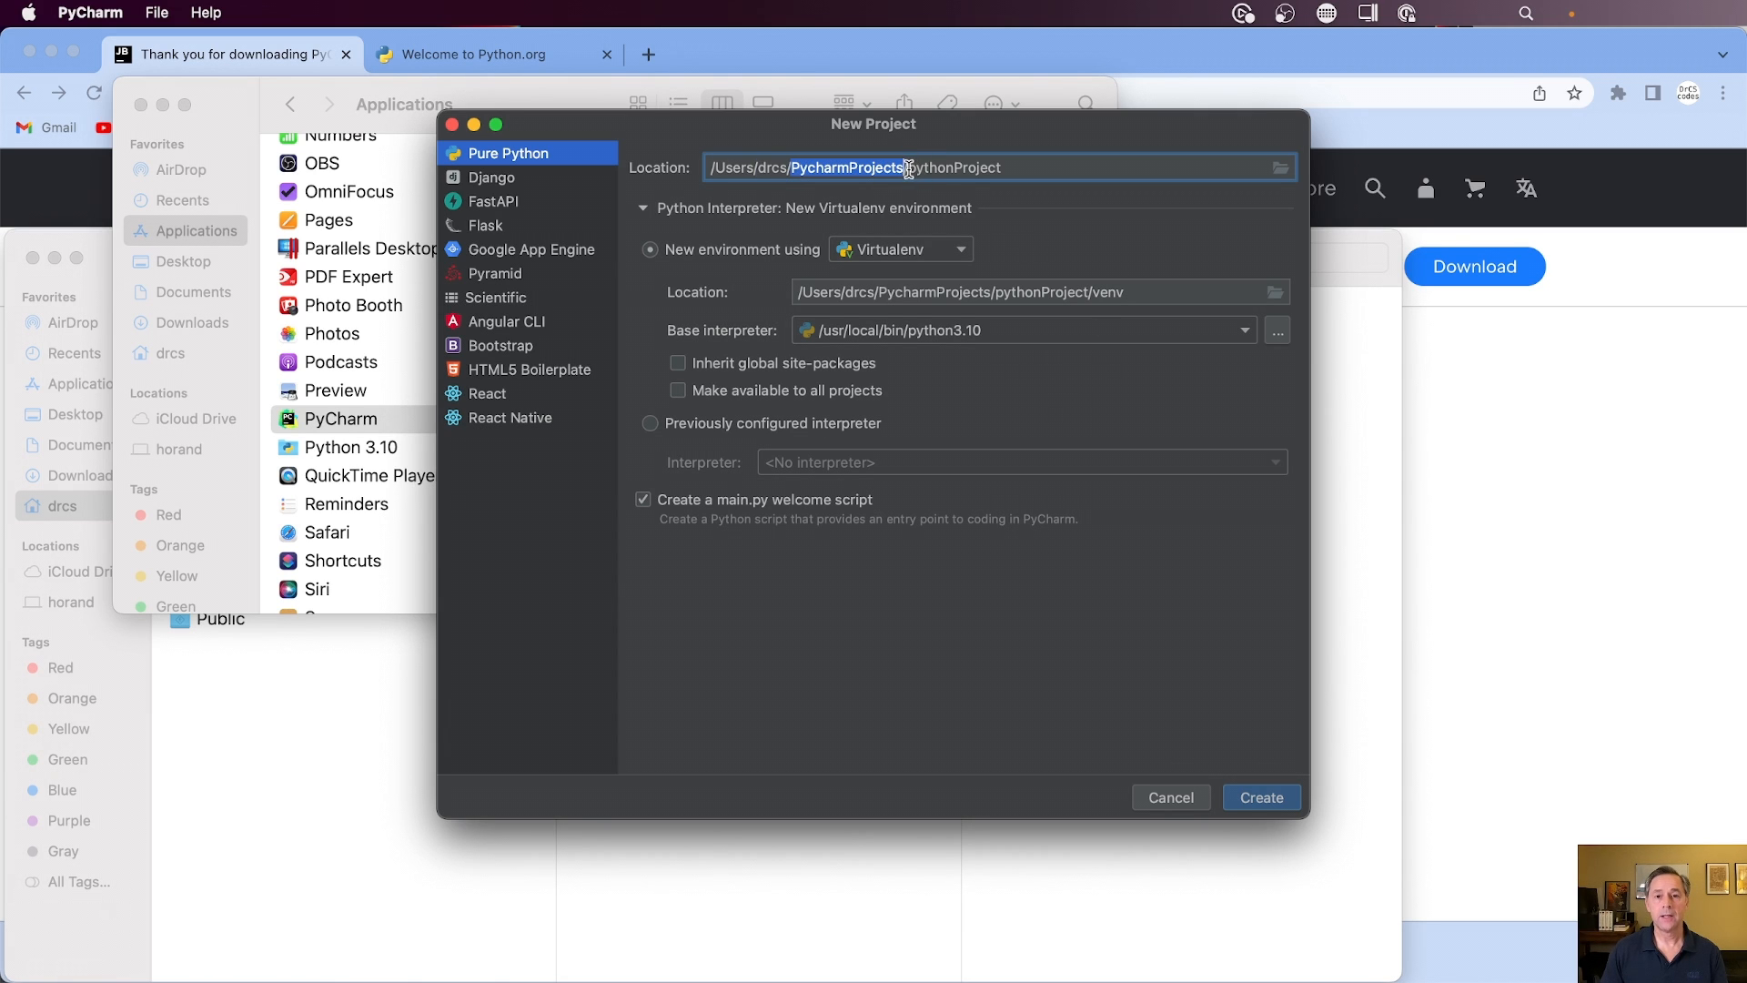
{"action": "double_click", "coordinate": [1001, 169]}
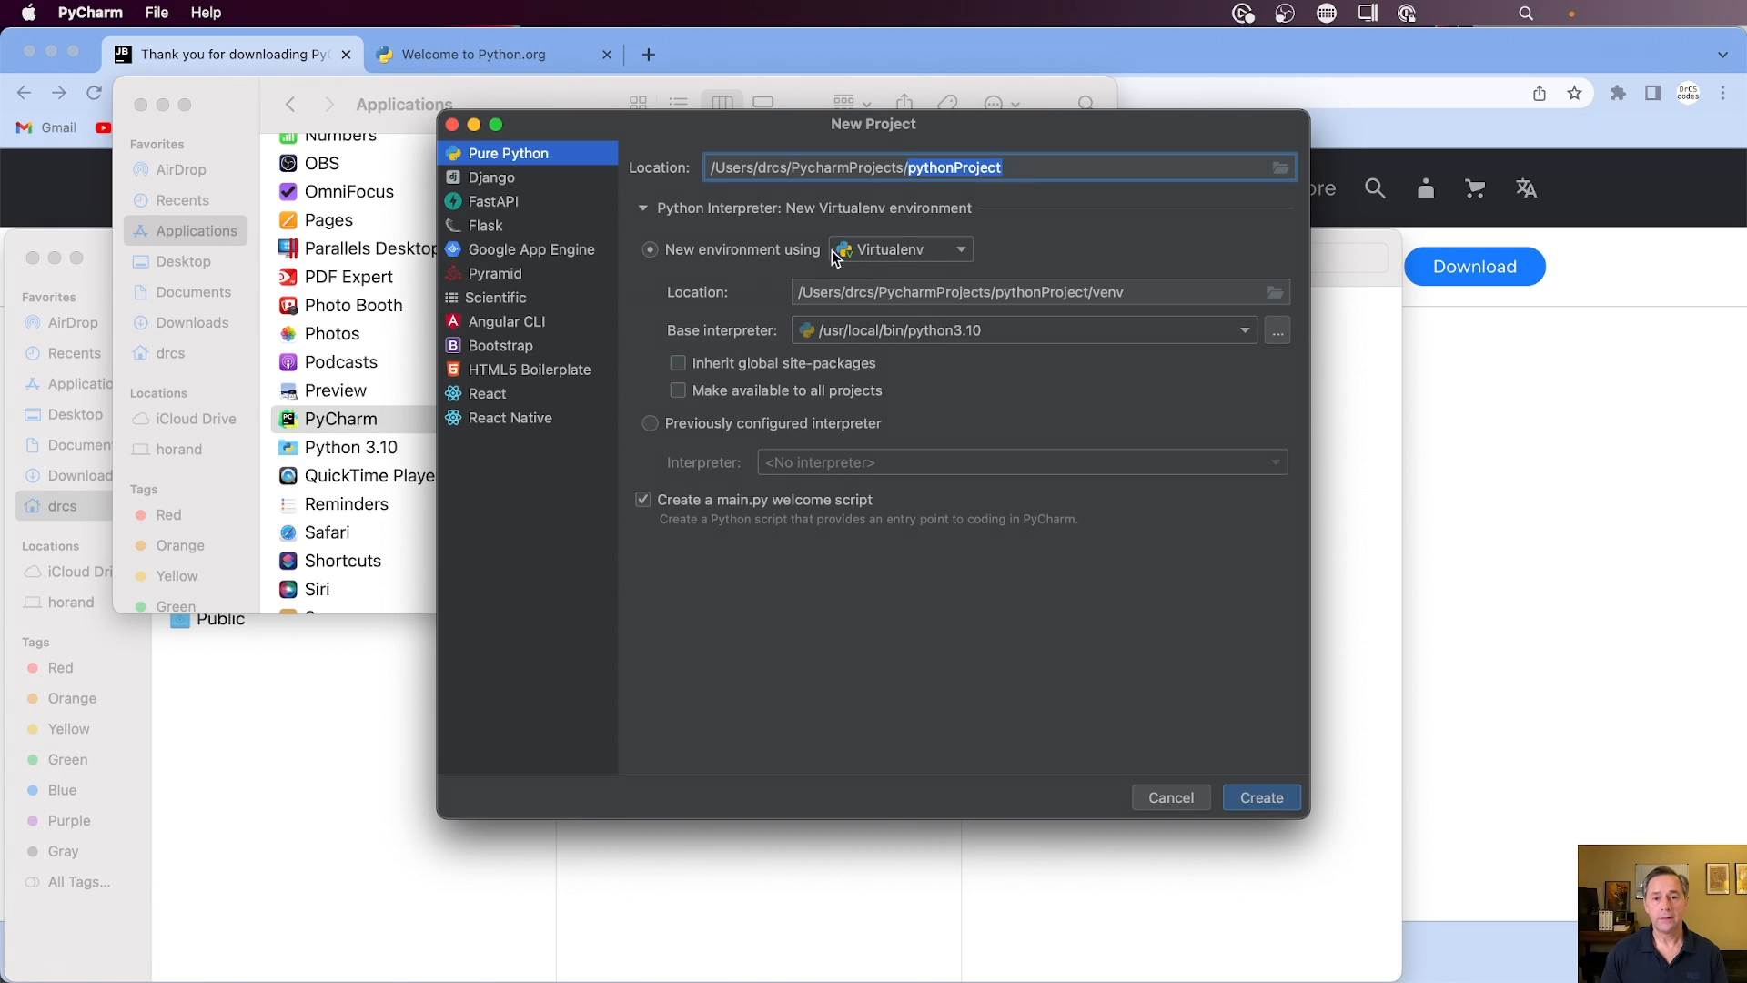
- Review the available environment types, keep Virtualenv, and highlight the venv folder and its parent path in the environment's location
{"action": "left_click", "coordinate": [963, 251]}
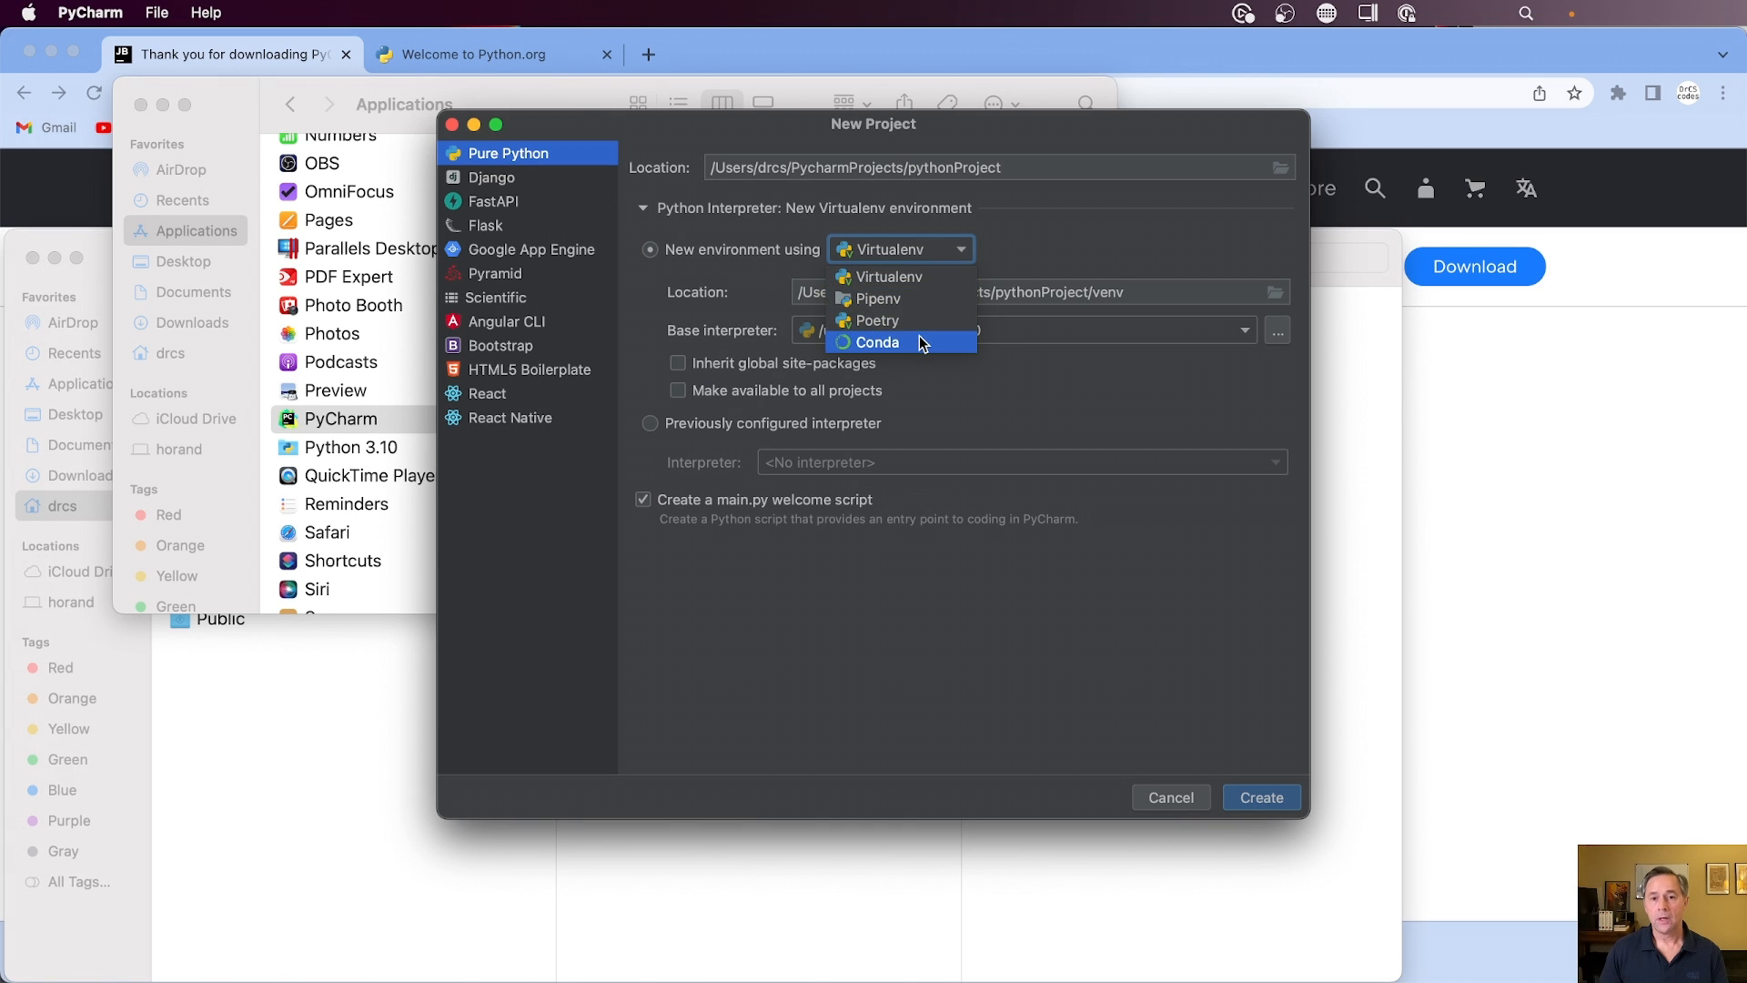
{"action": "left_click", "coordinate": [965, 252]}
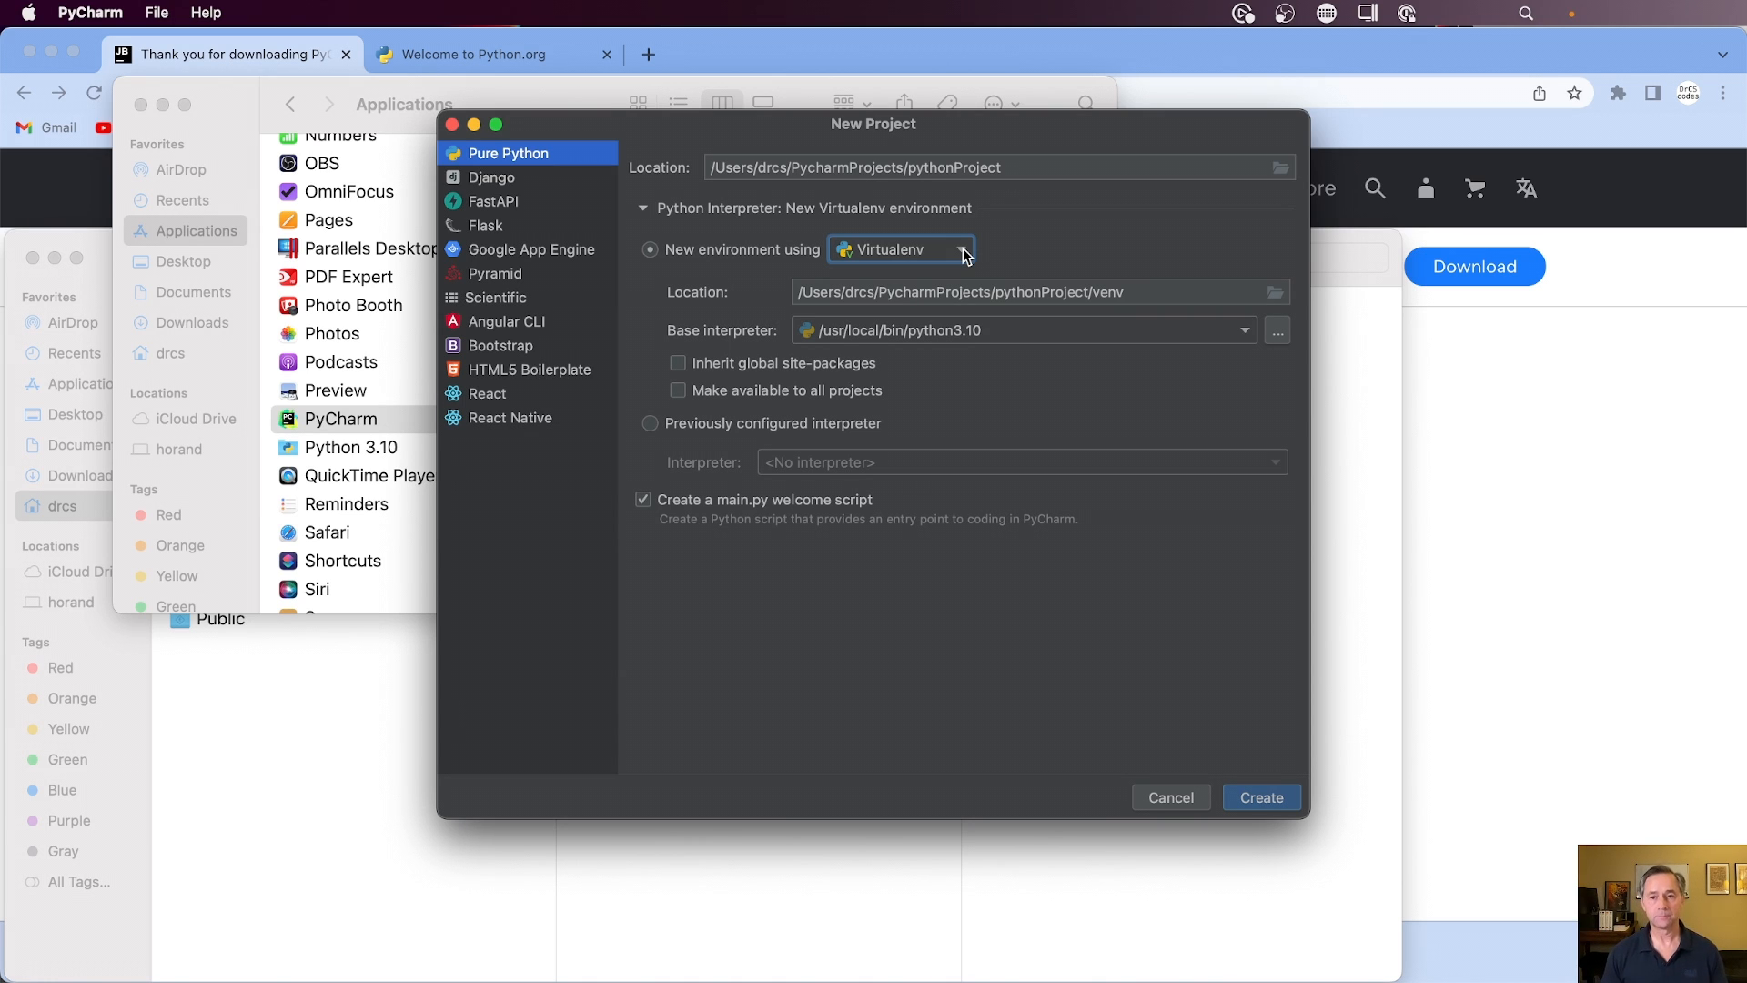
{"action": "double_click", "coordinate": [1107, 291]}
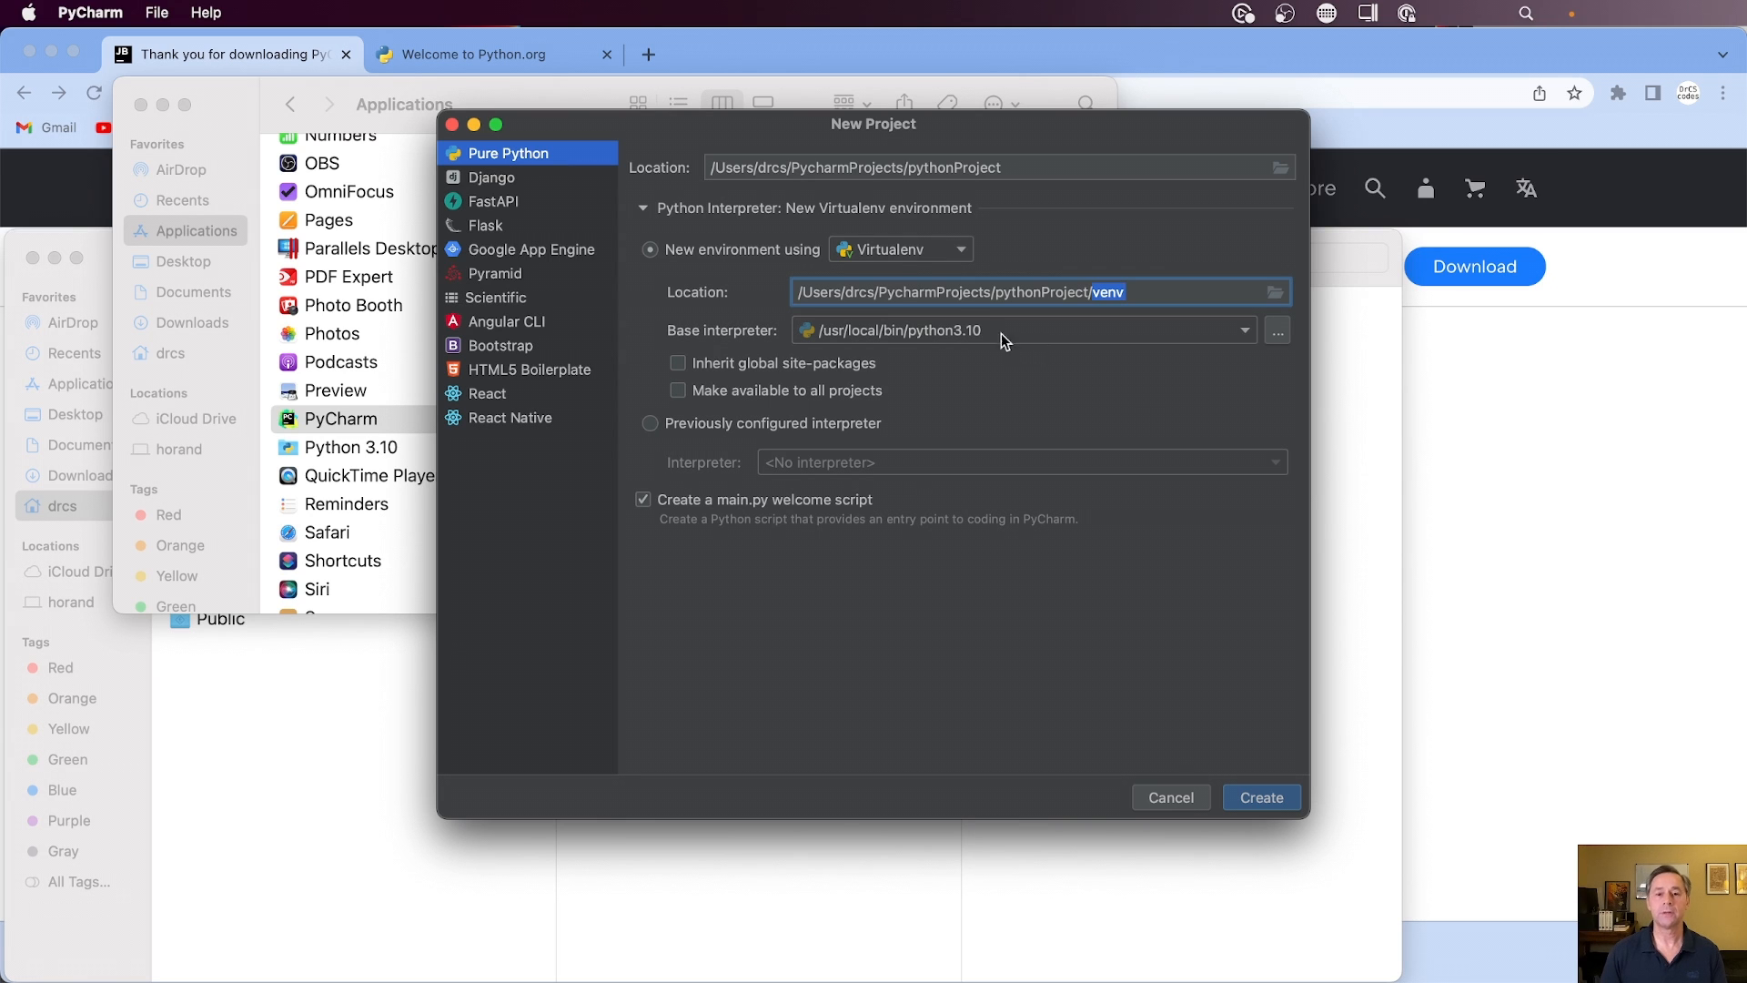
{"action": "left_click_drag", "start_coordinate": [1092, 294], "coordinate": [813, 293]}
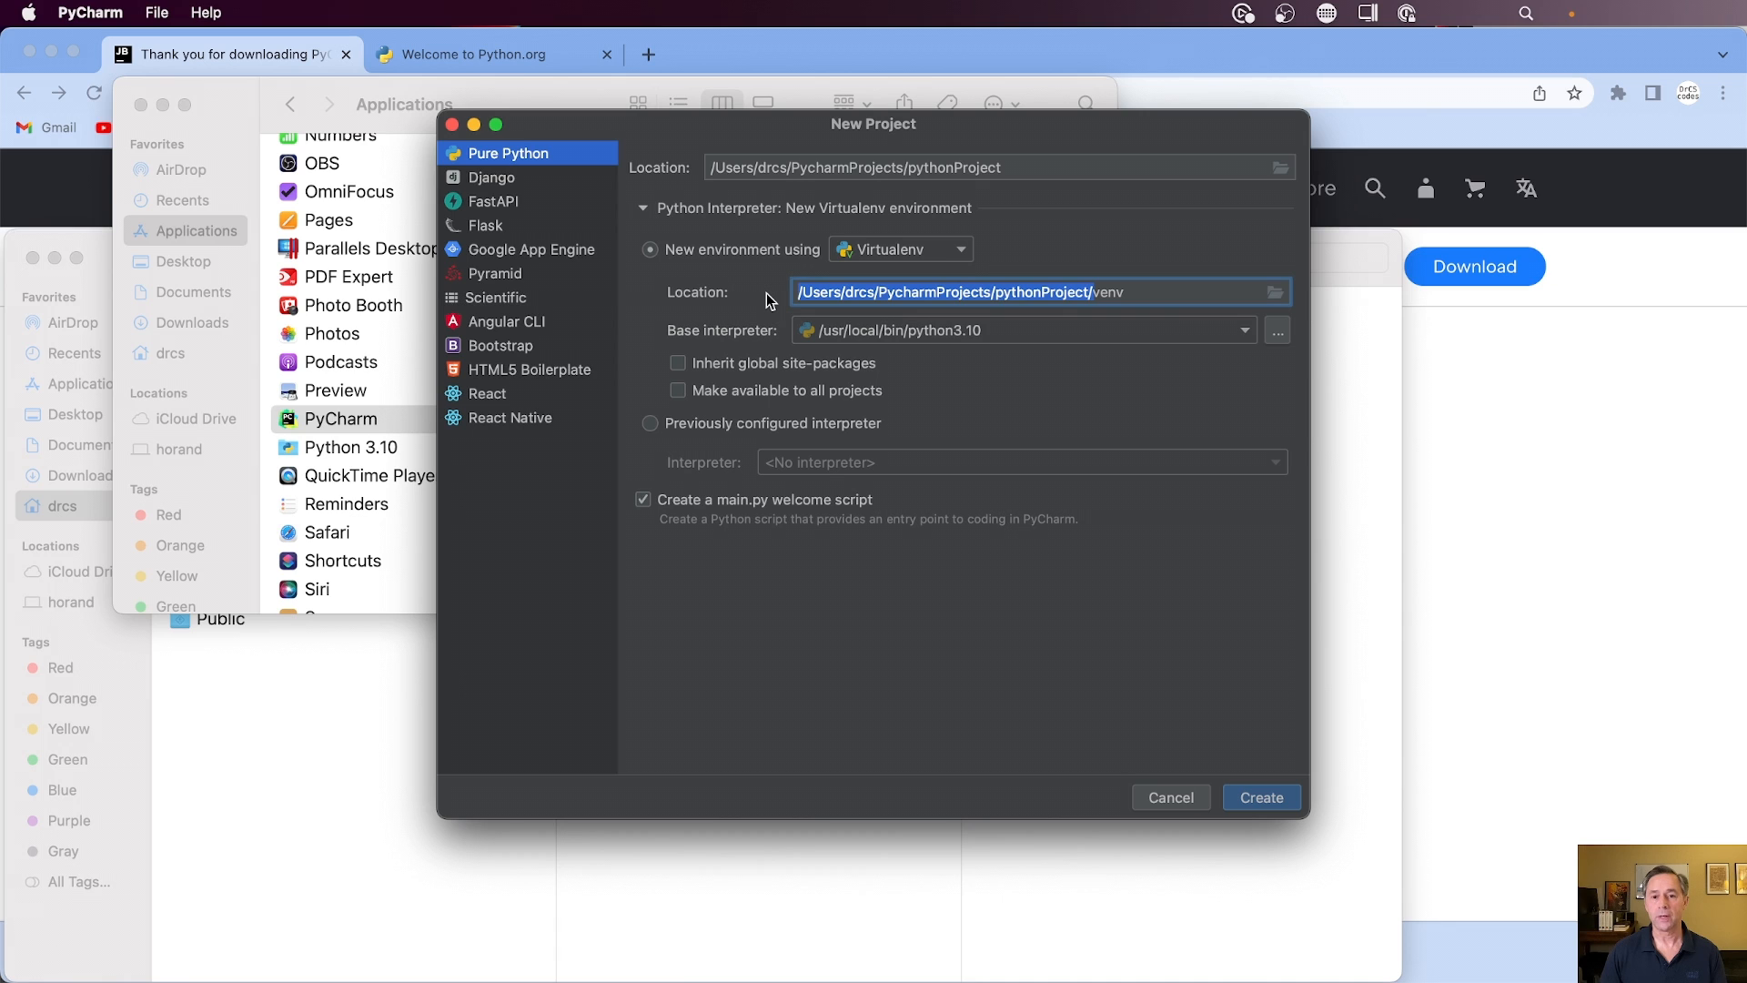
- Set the virtual environment's base interpreter to /Library/Frameworks/Python.framework/Versions/3.10/bin/python3
{"action": "left_click", "coordinate": [1049, 338]}
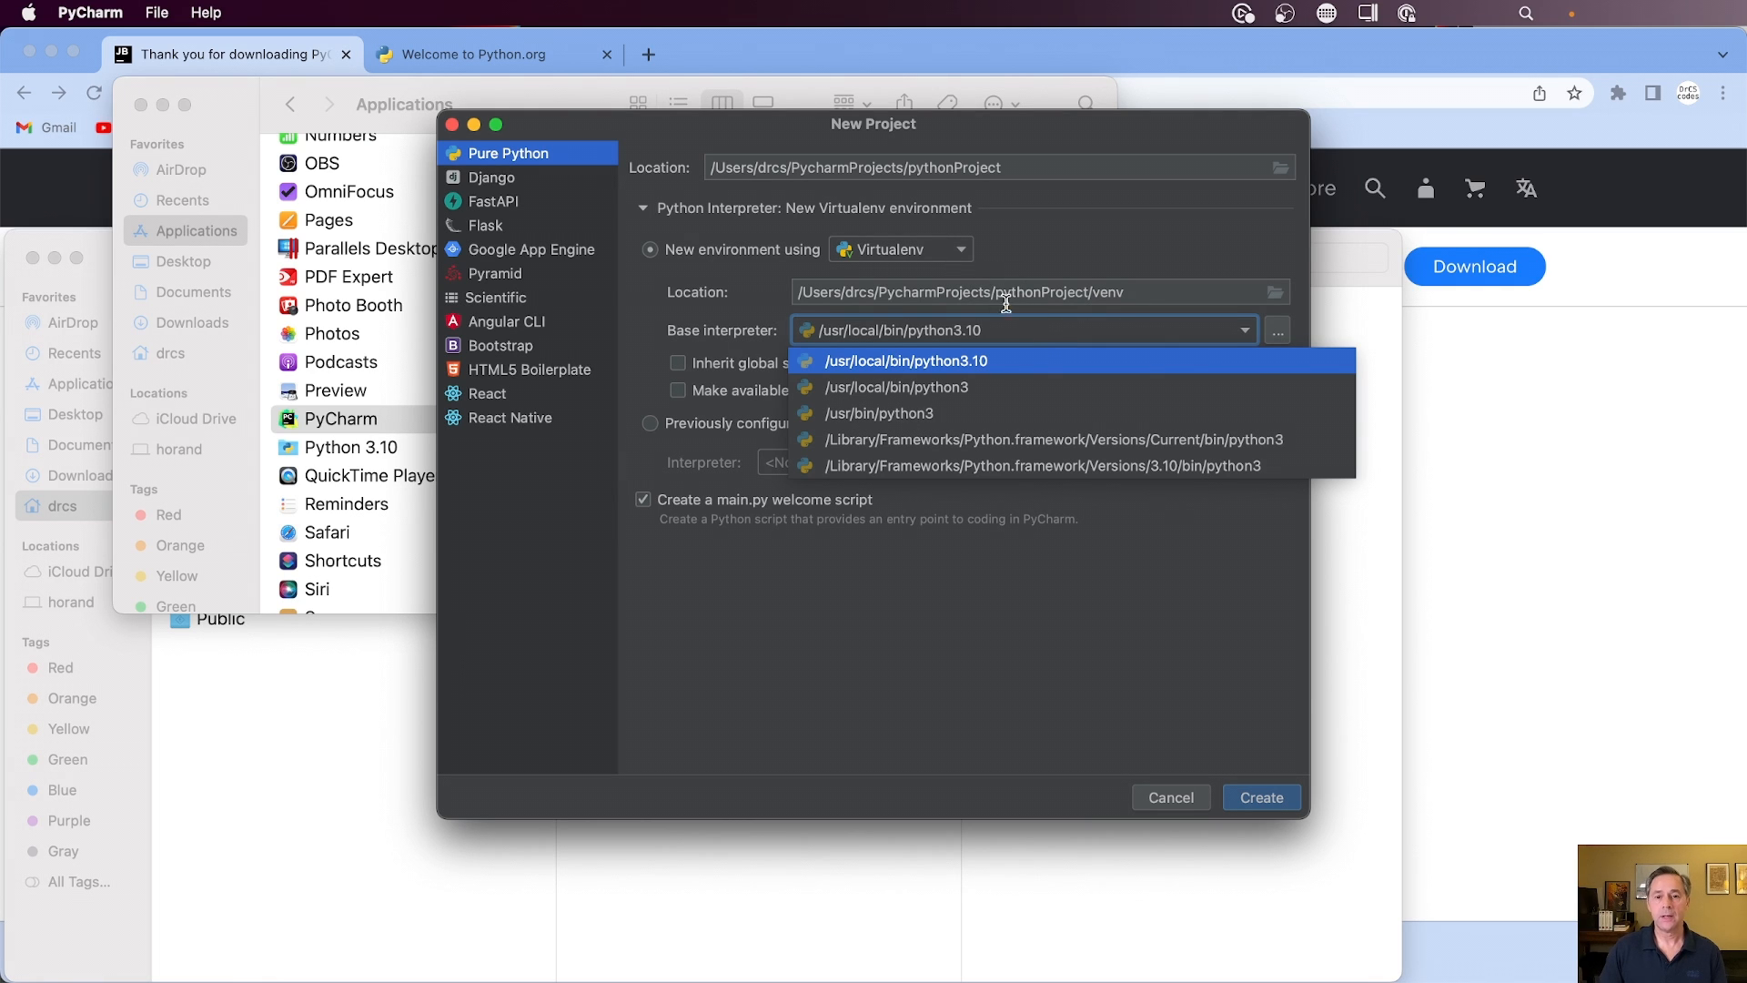
{"action": "left_click", "coordinate": [1192, 473]}
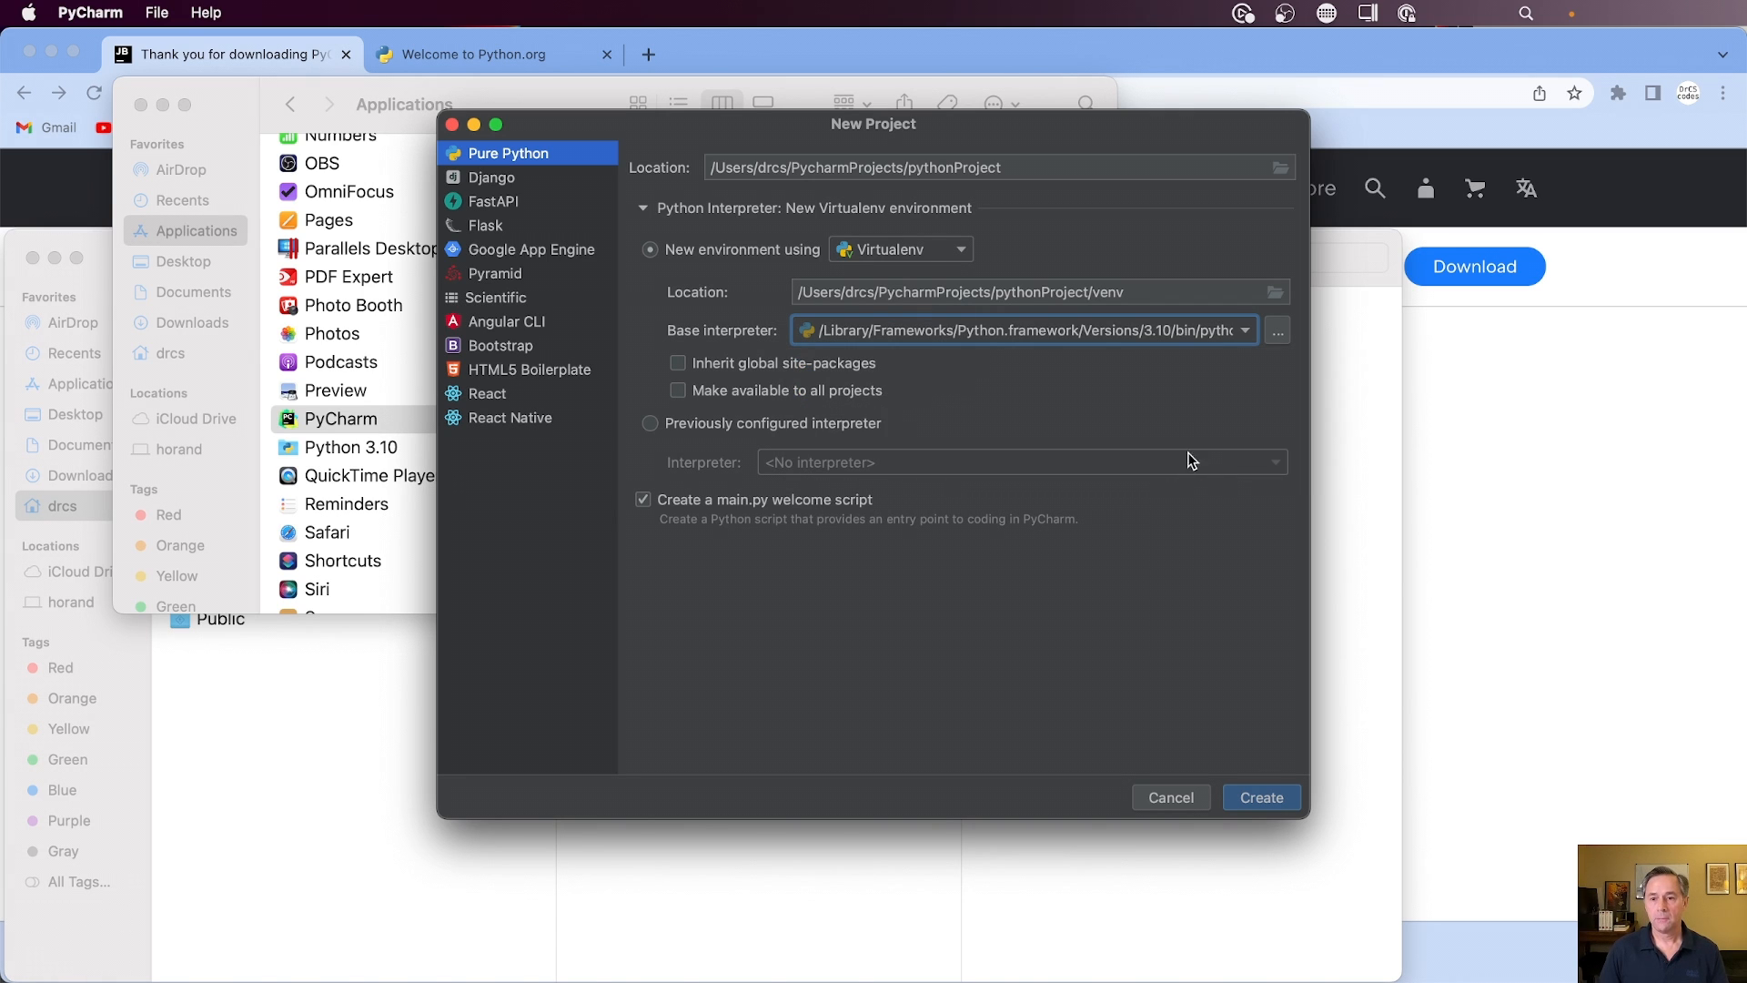
{"action": "left_click", "coordinate": [1136, 333]}
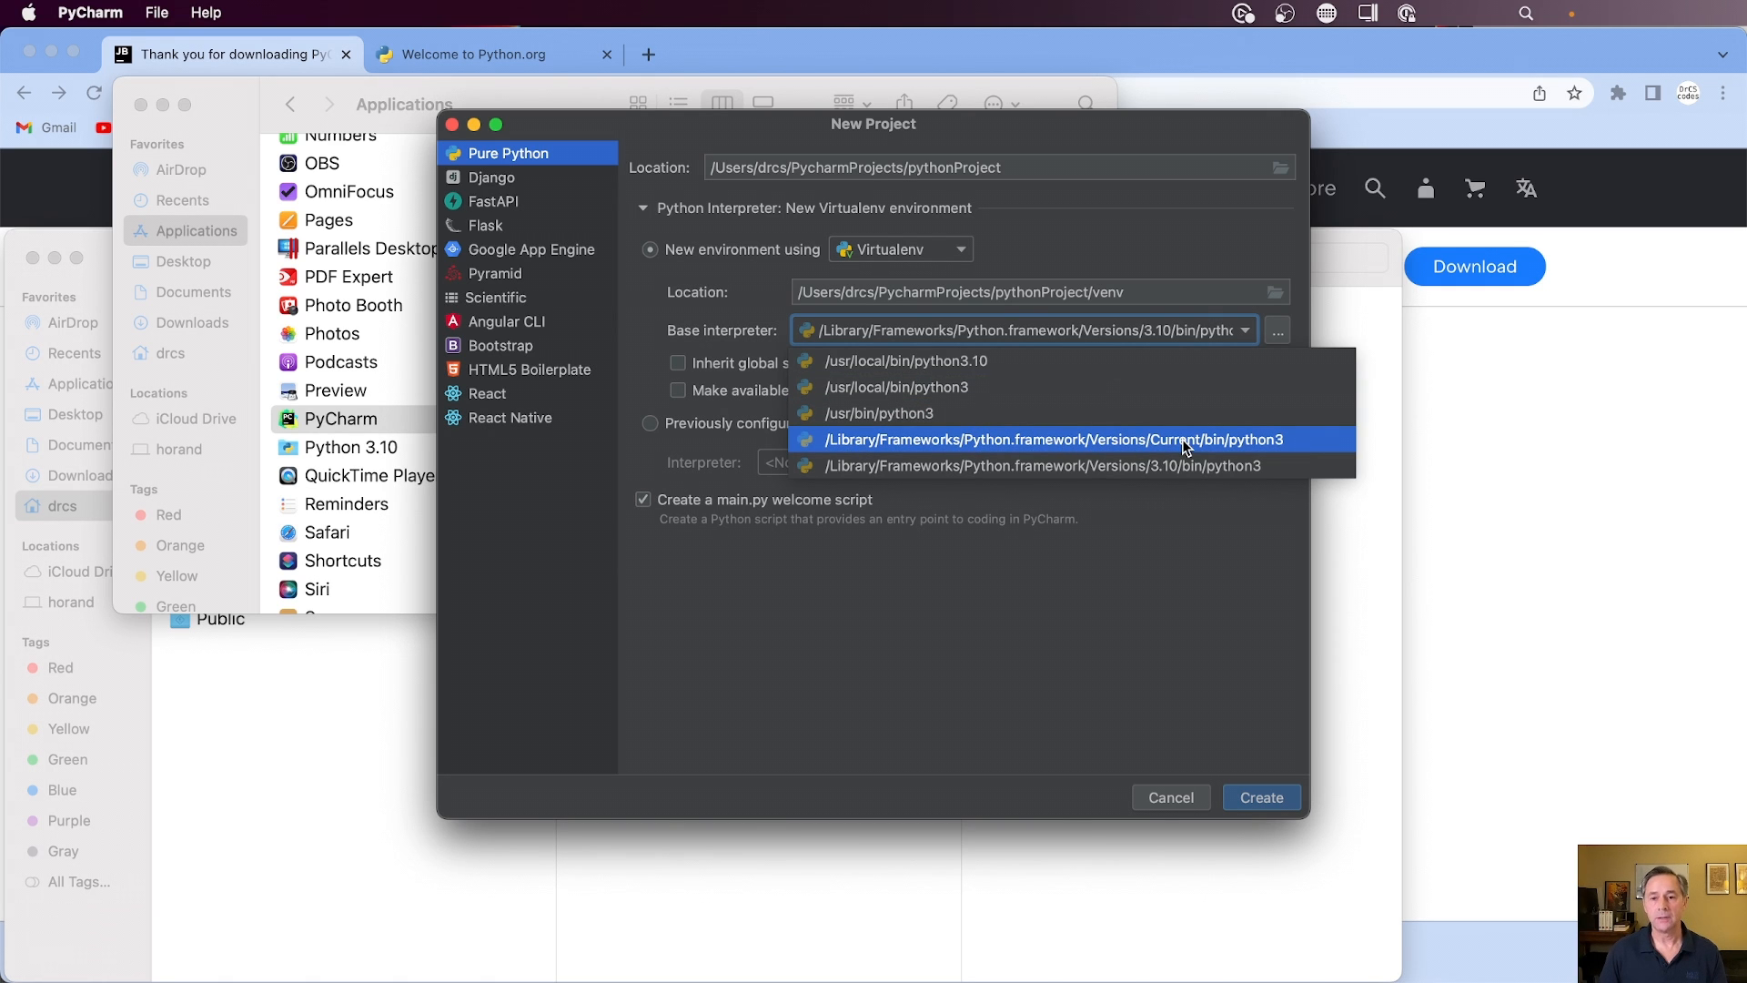
{"action": "left_click", "coordinate": [1182, 466]}
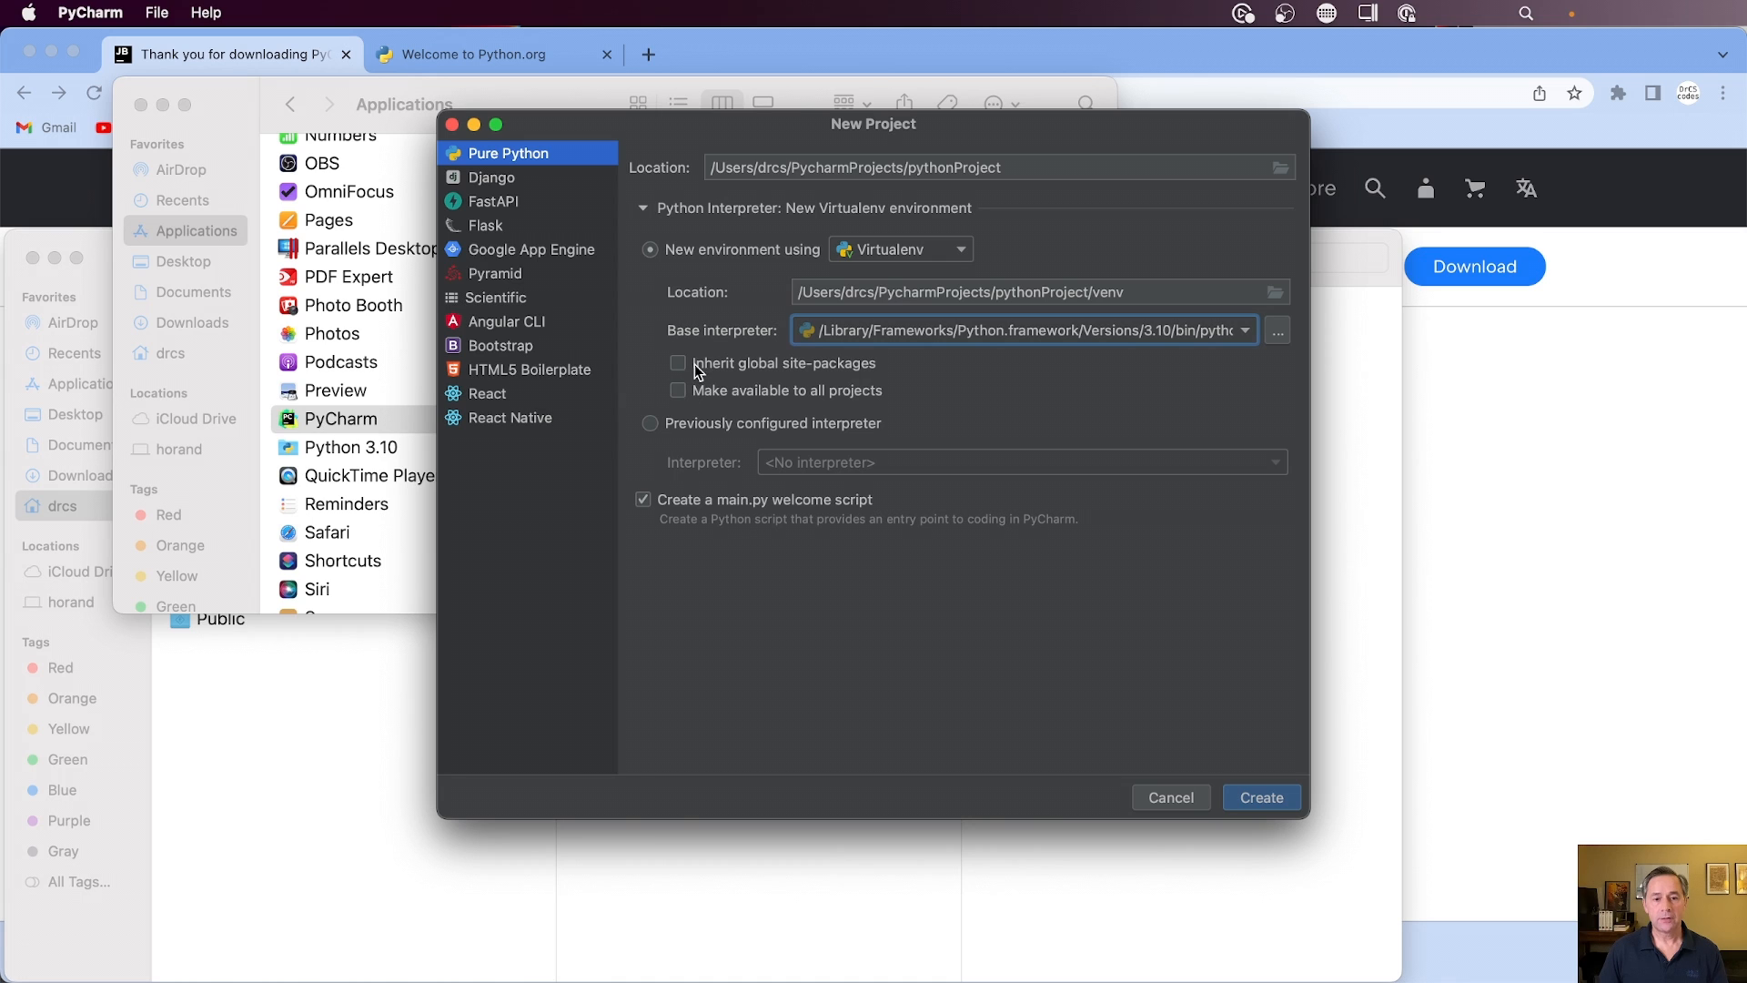
- Create the project without the main.py welcome script and choose to always download pre-built shared indexes
{"action": "left_click", "coordinate": [643, 502]}
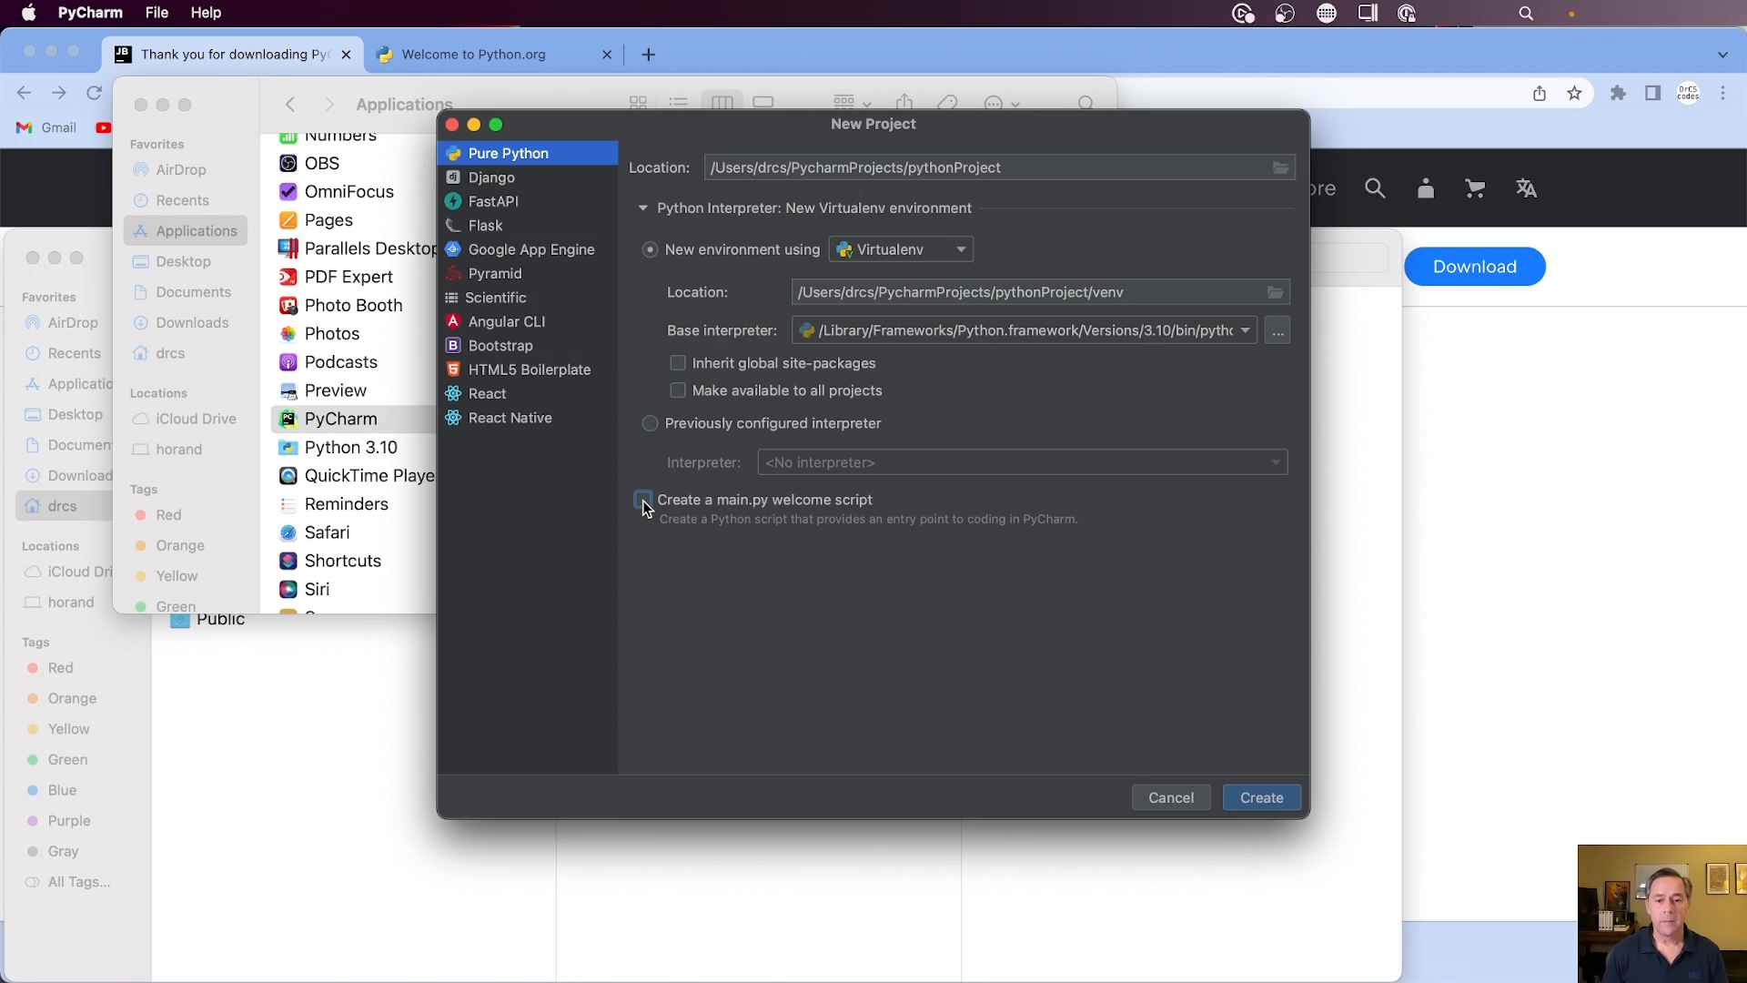
{"action": "left_click", "coordinate": [1258, 797]}
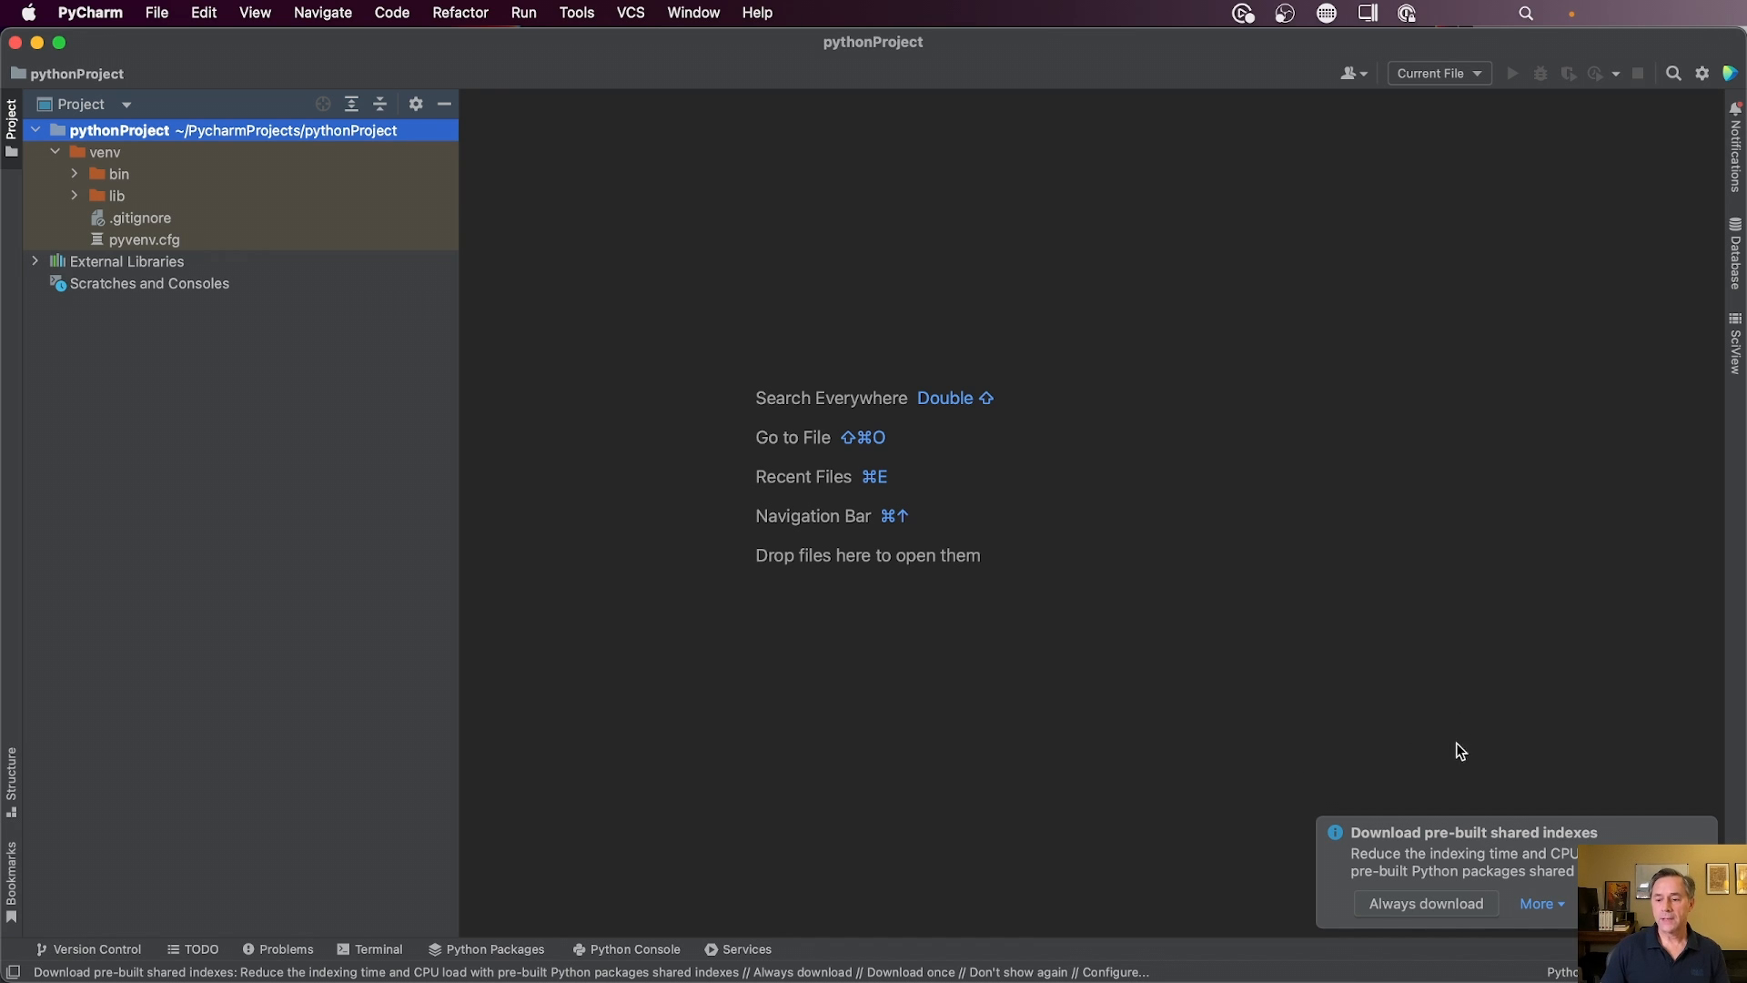
{"action": "left_click", "coordinate": [1430, 904]}
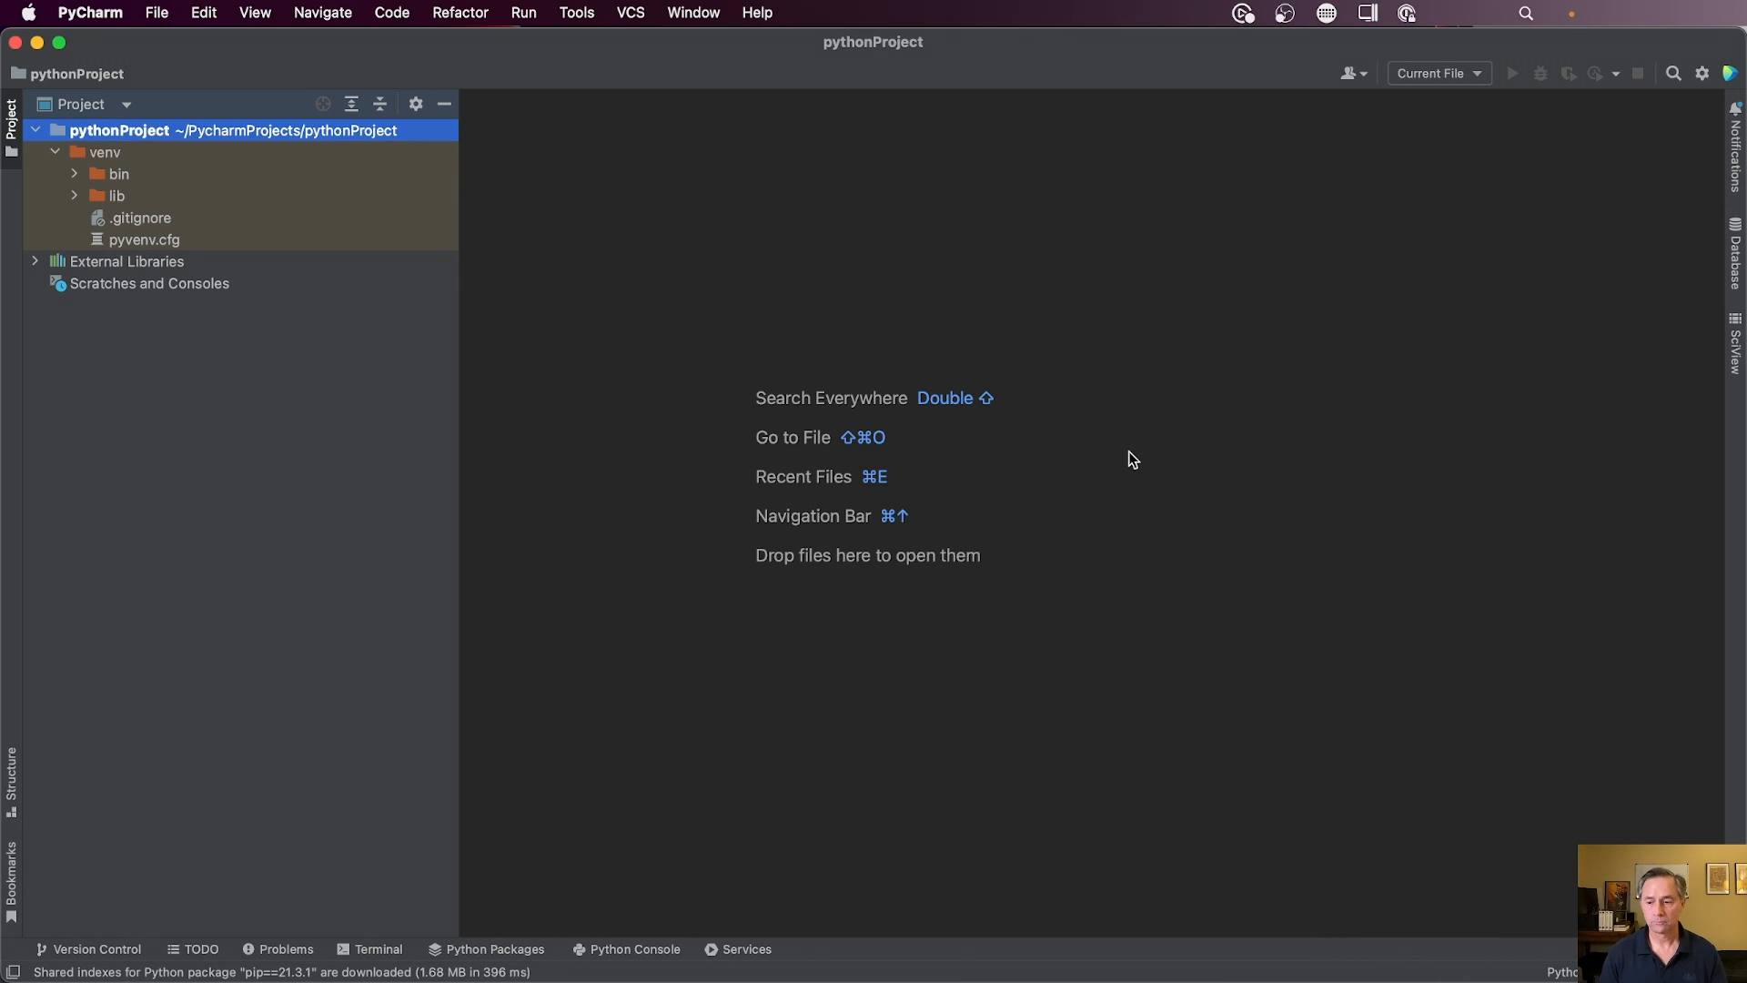
- Switch to Chrome, return to the IntelliJ/Pycharm instructions and read the Customize section on the command-line launcher and Editor preferences
{"action": "key", "text": "super+Tab"}
{"action": "scroll", "coordinate": [724, 531], "scroll_direction": "up", "scroll_amount": 2}
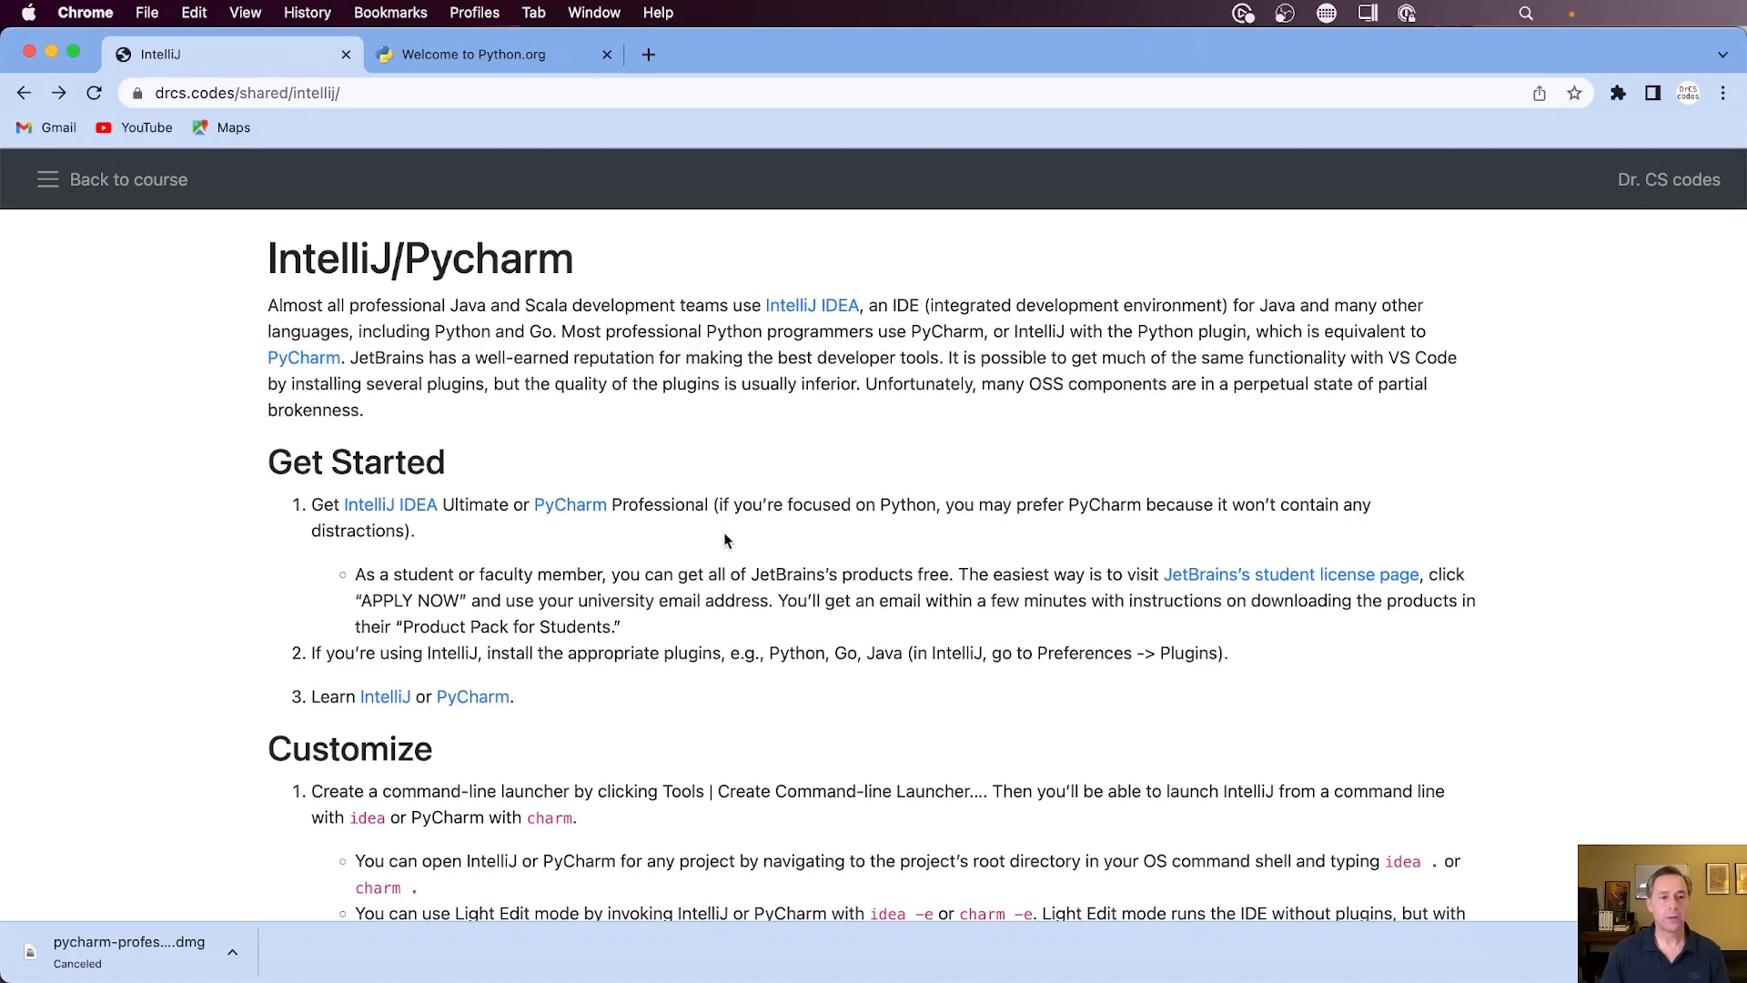
{"action": "scroll", "coordinate": [723, 531], "scroll_direction": "down", "scroll_amount": 5}
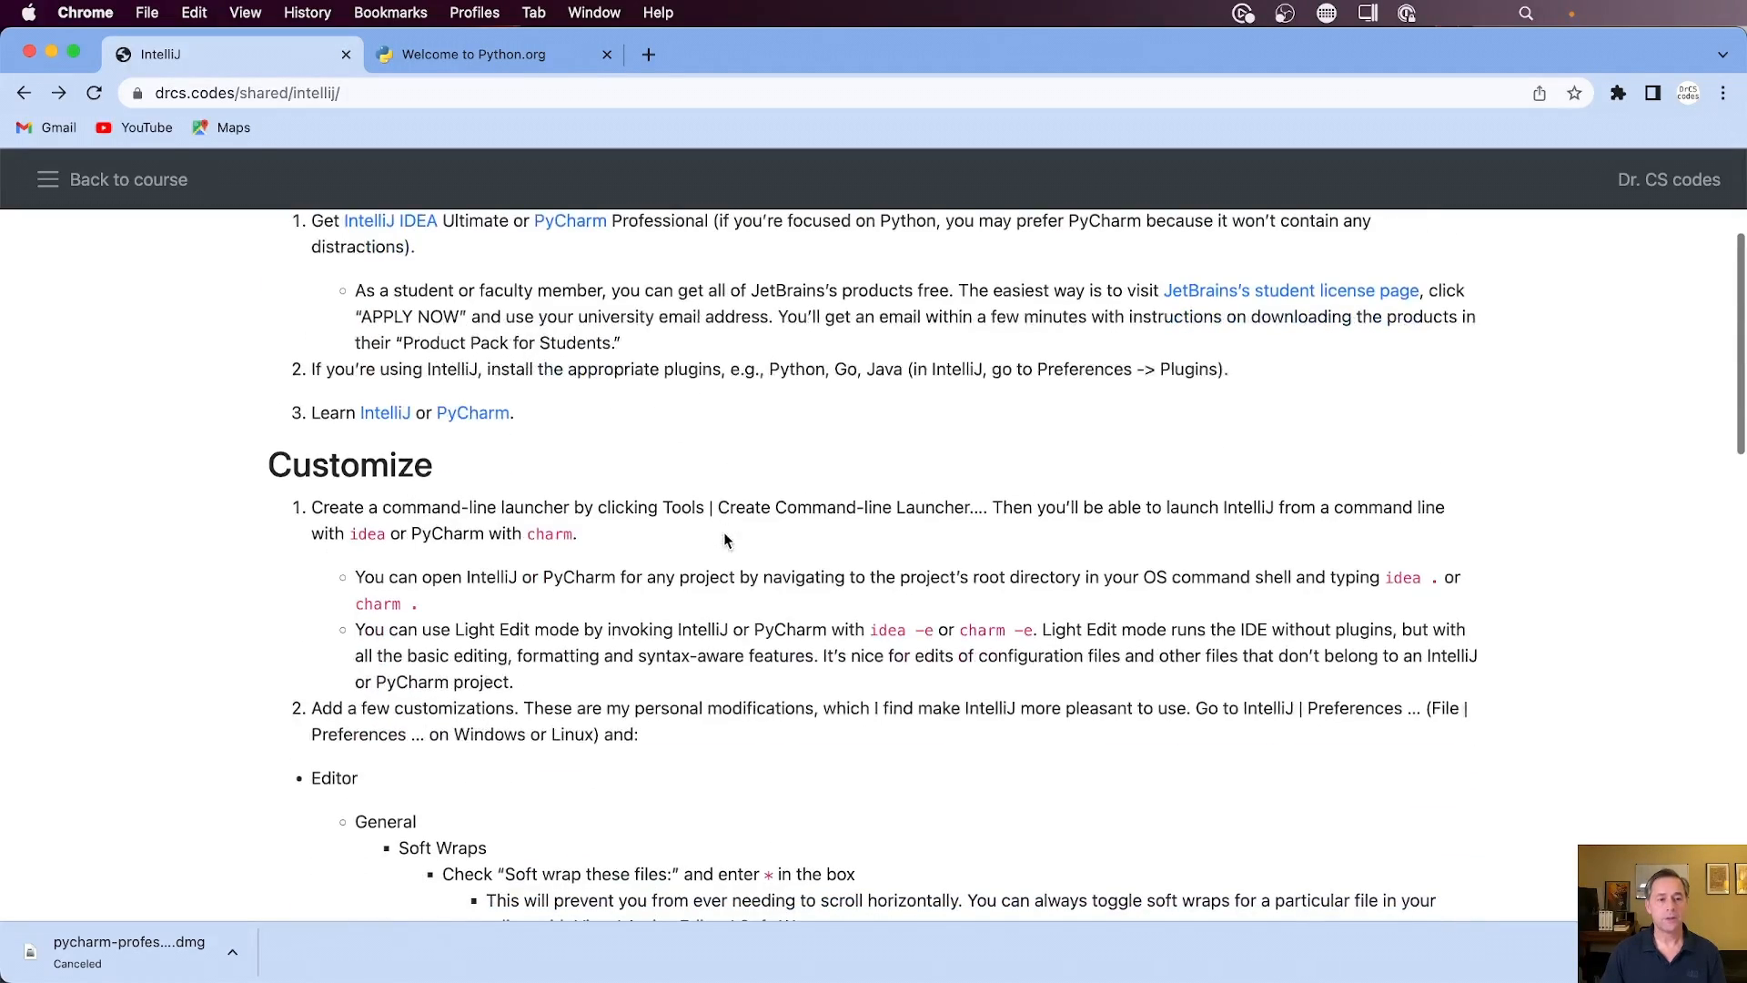
{"action": "scroll", "coordinate": [724, 531], "scroll_direction": "down", "scroll_amount": 2}
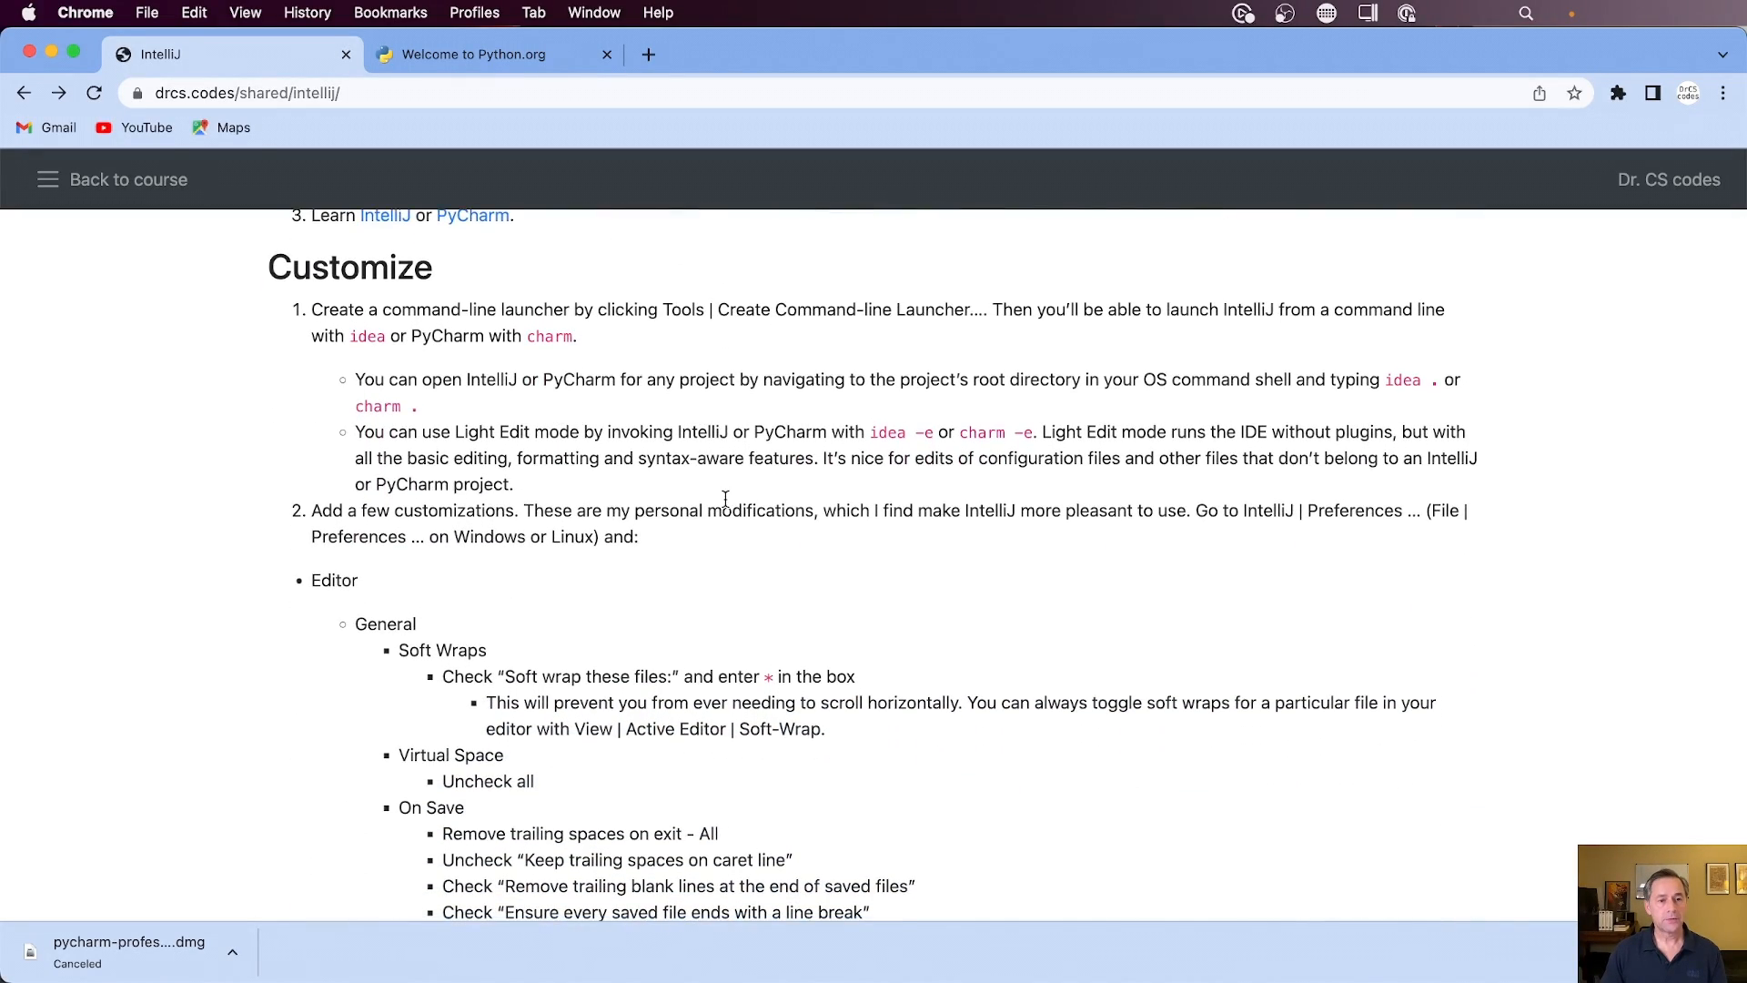
{"action": "scroll", "coordinate": [725, 499], "scroll_direction": "down", "scroll_amount": 1}
{"action": "scroll", "coordinate": [725, 499], "scroll_direction": "down", "scroll_amount": 1}
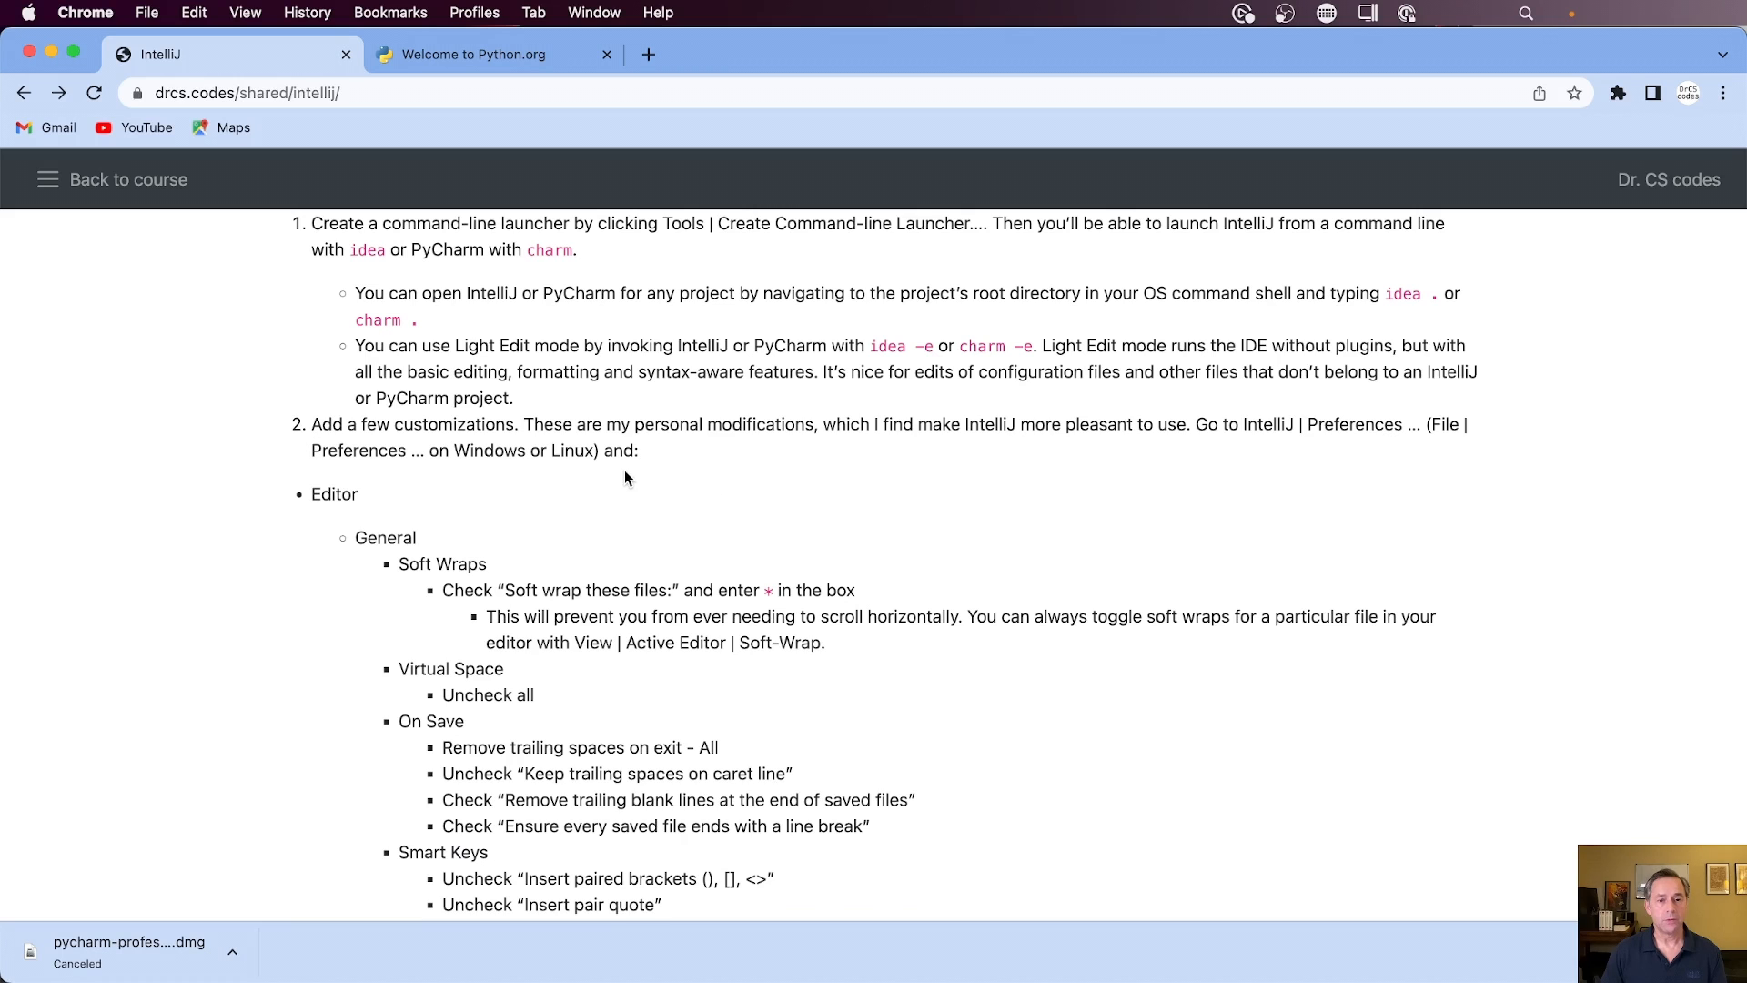
{"action": "scroll", "coordinate": [880, 676], "scroll_direction": "down", "scroll_amount": 2}
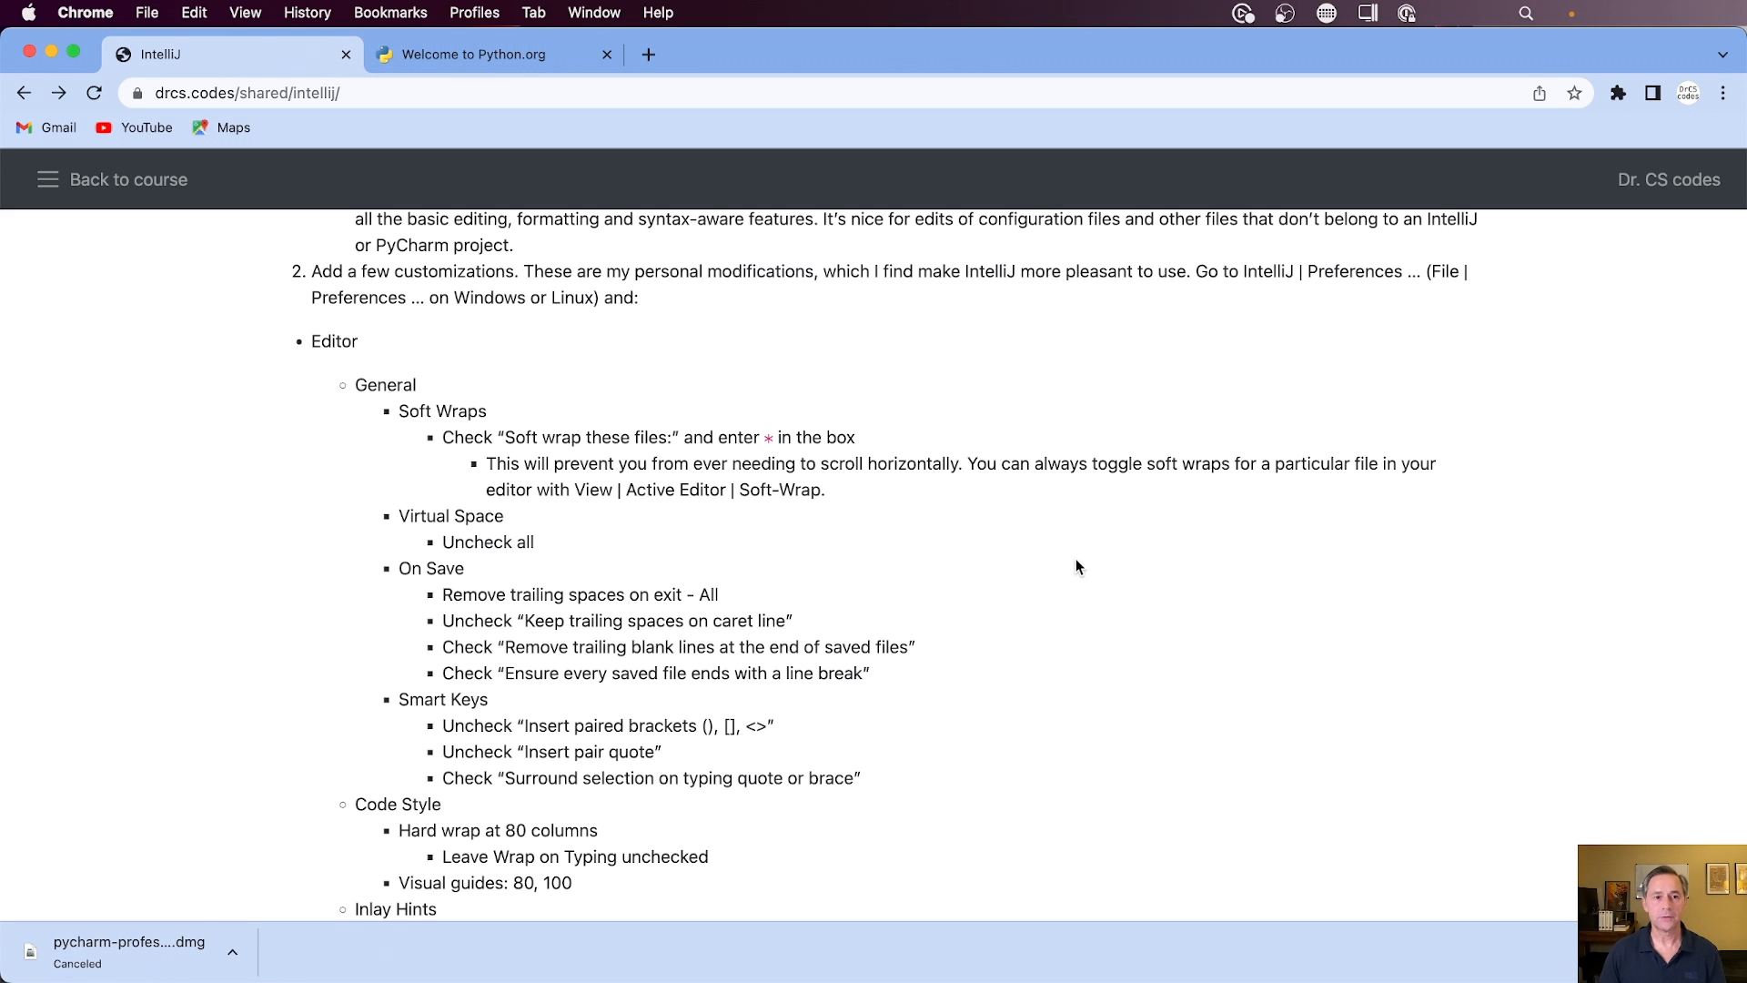
{"action": "scroll", "coordinate": [919, 541], "scroll_direction": "down", "scroll_amount": 2}
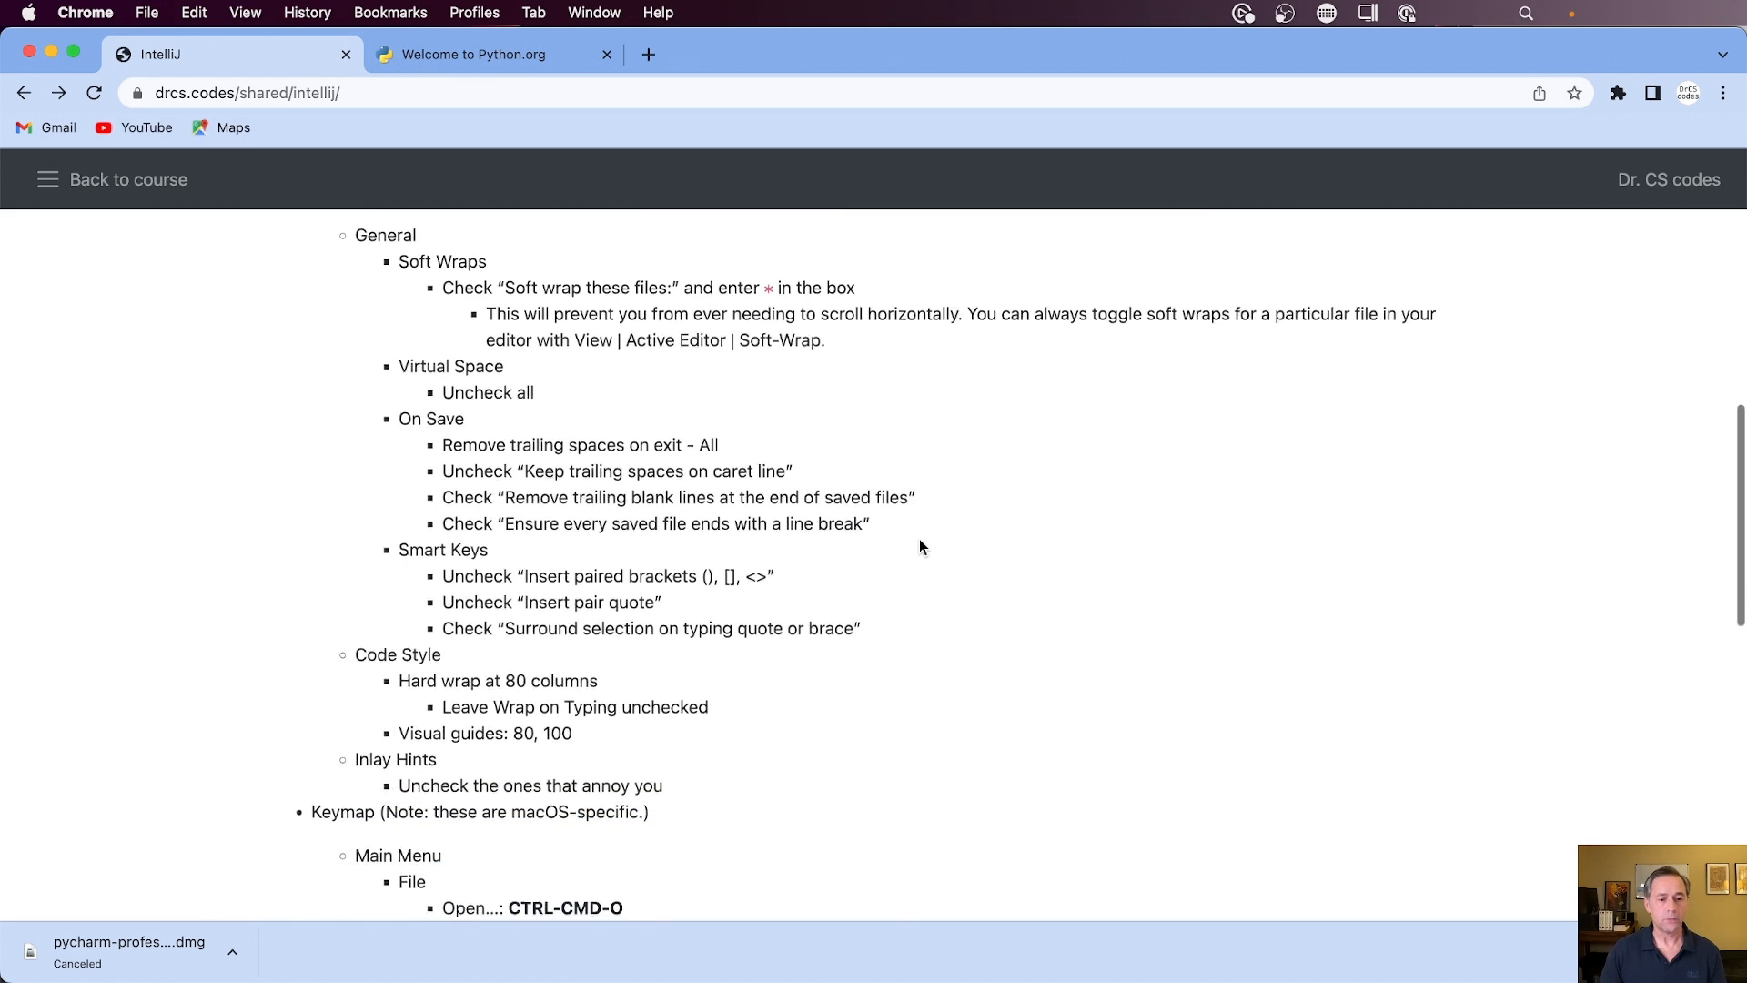
- Switch to PyCharm and, in the general editor preferences, enable soft-wrapping for all files with the pattern *
{"action": "scroll", "coordinate": [919, 544], "scroll_direction": "up", "scroll_amount": 1}
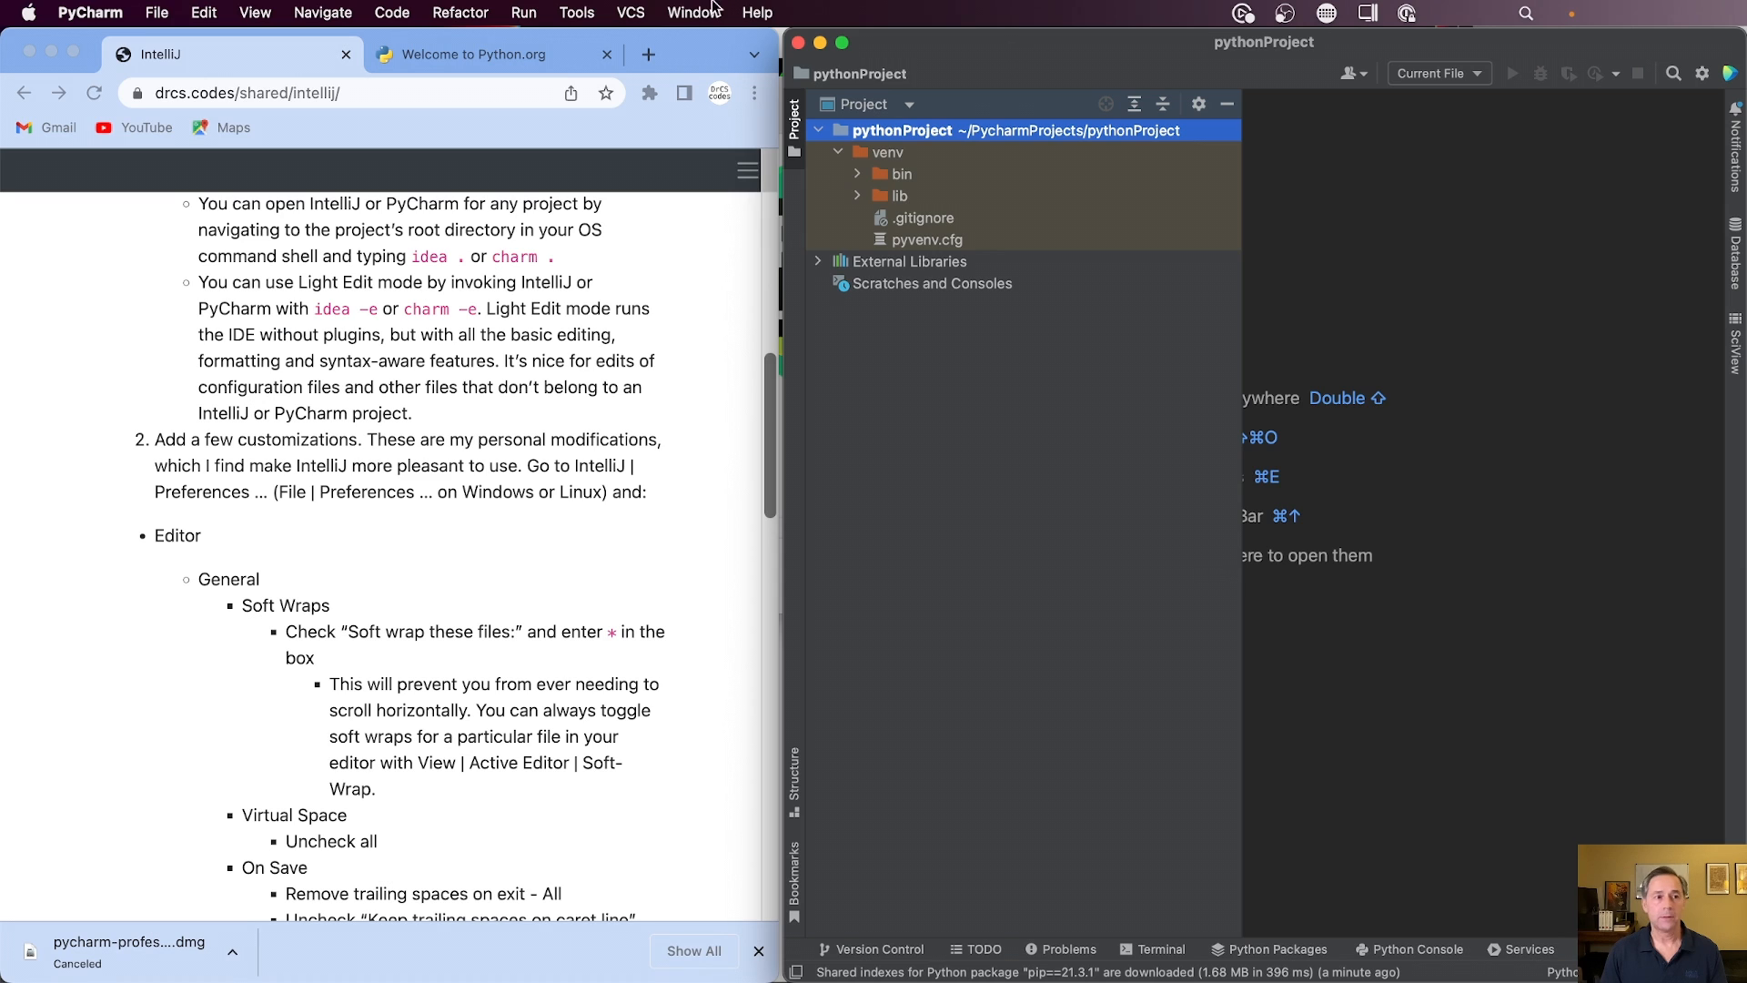
{"action": "left_click", "coordinate": [78, 9]}
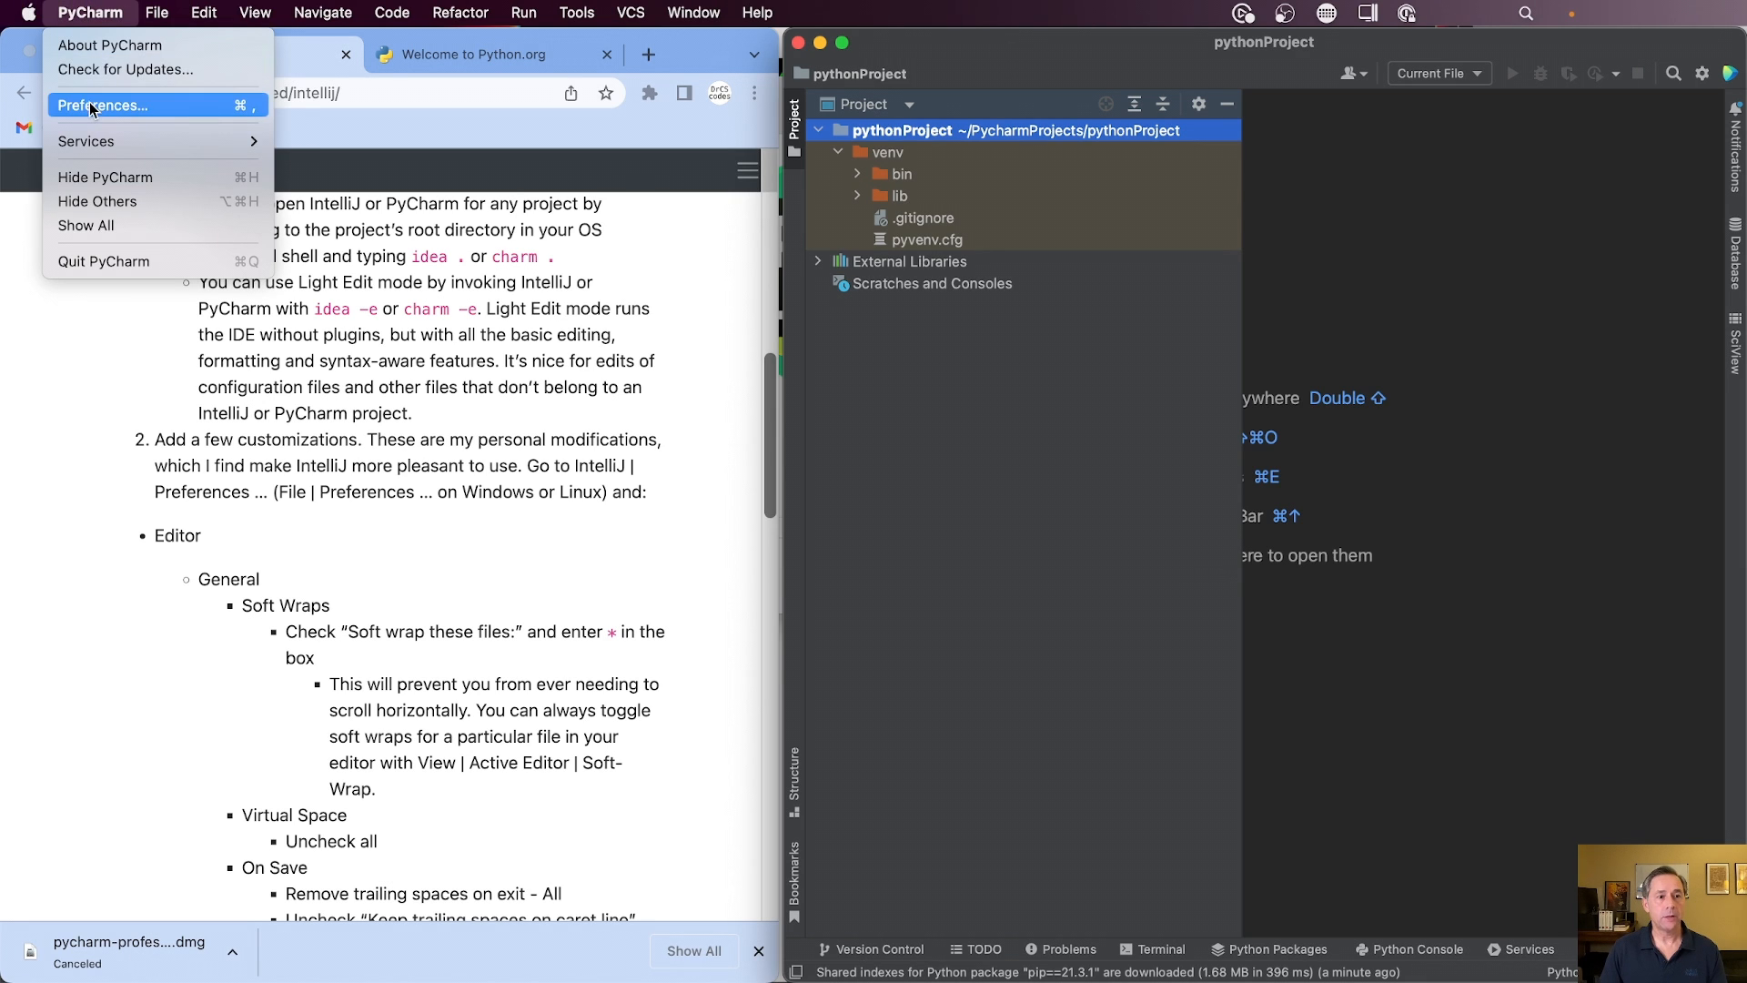
{"action": "left_click", "coordinate": [1058, 528]}
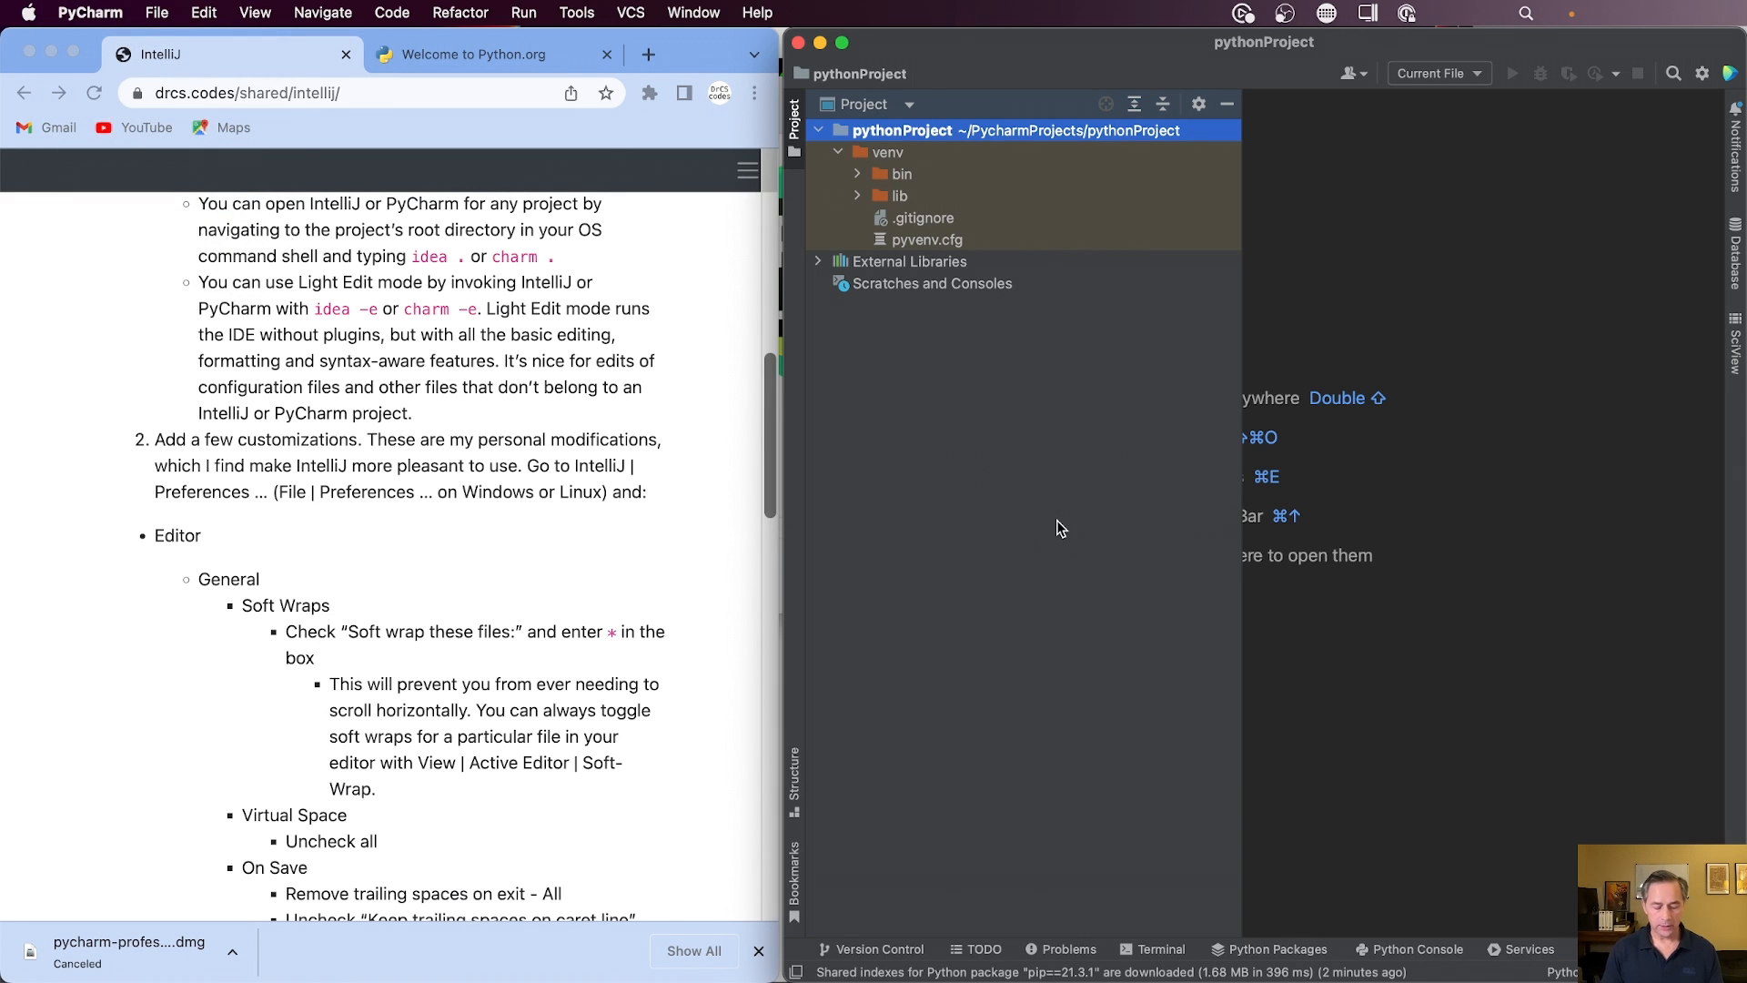
{"action": "key", "text": "super+comma"}
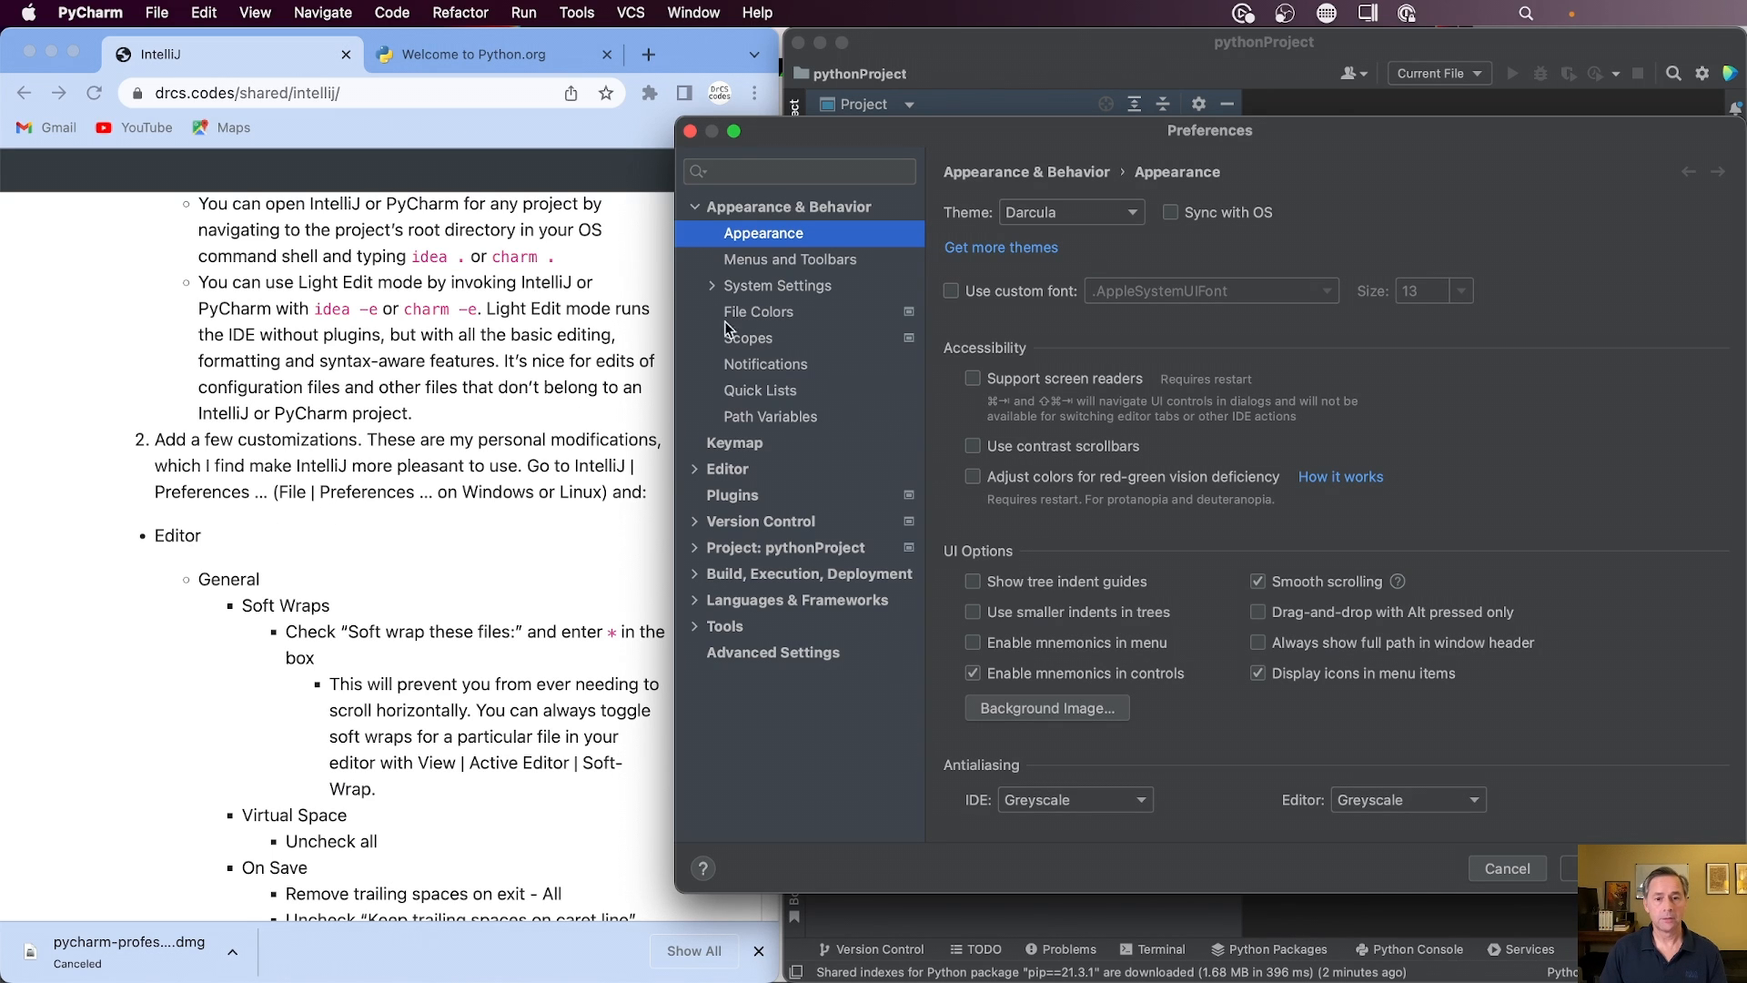
{"action": "left_click", "coordinate": [707, 473]}
{"action": "left_click", "coordinate": [701, 474]}
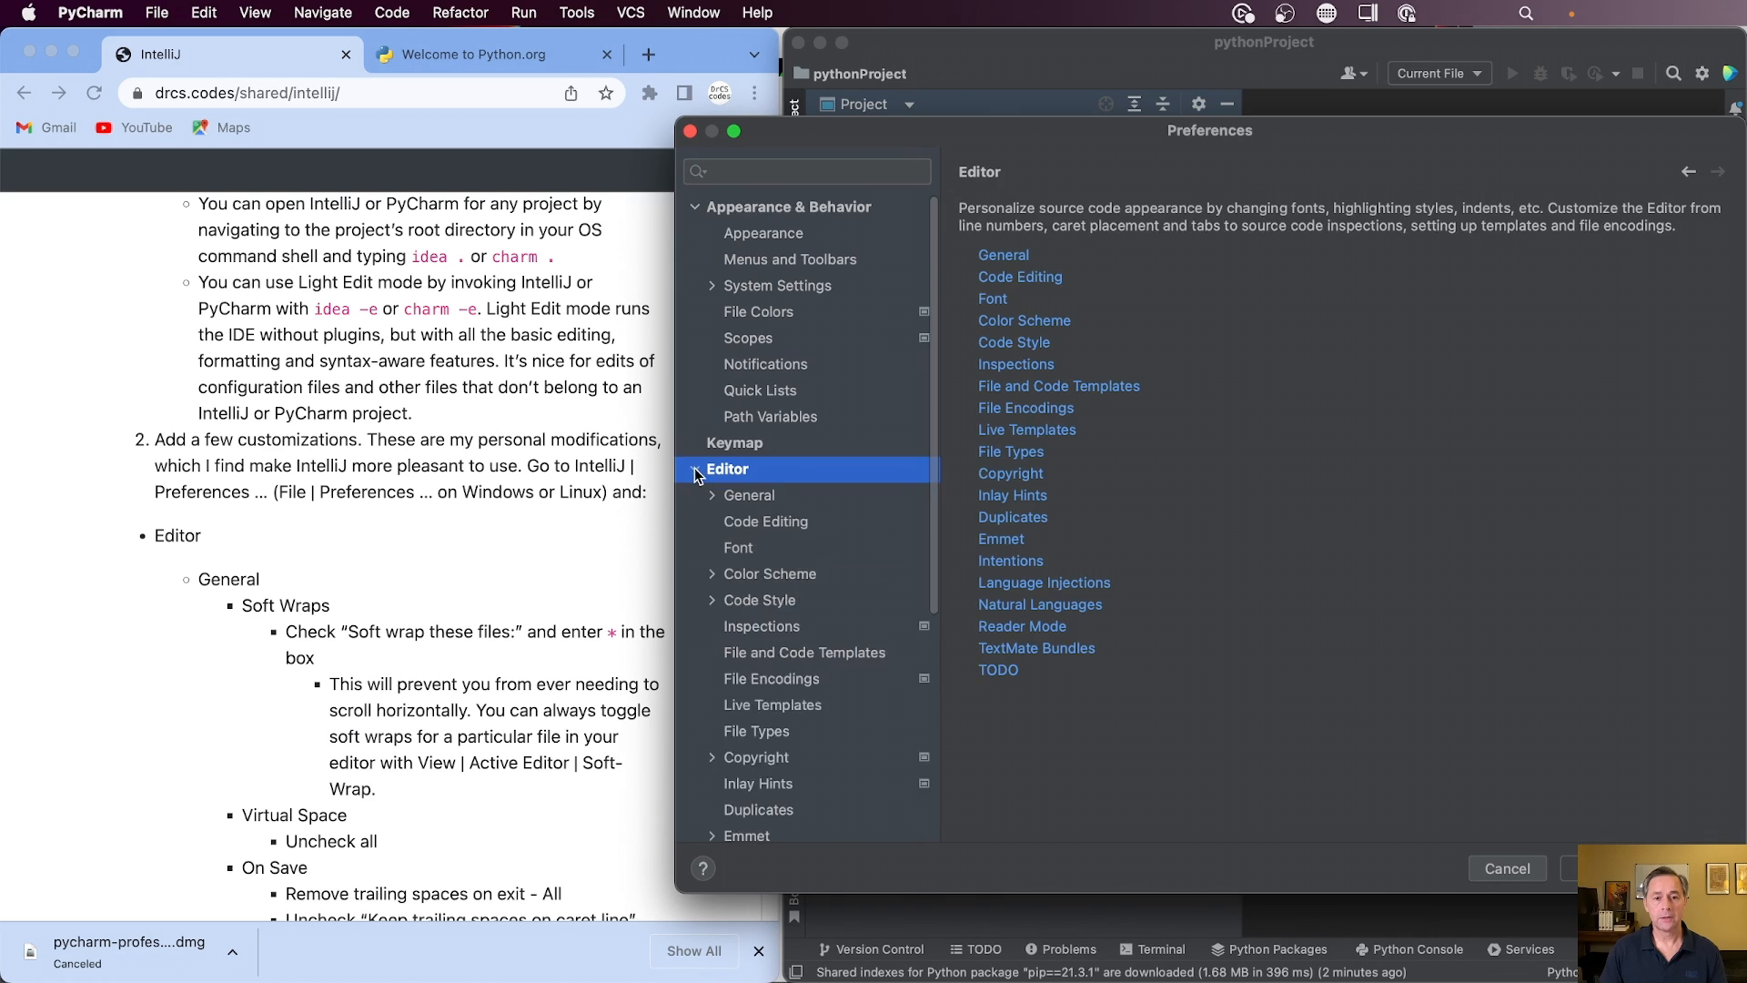
{"action": "left_click", "coordinate": [752, 497]}
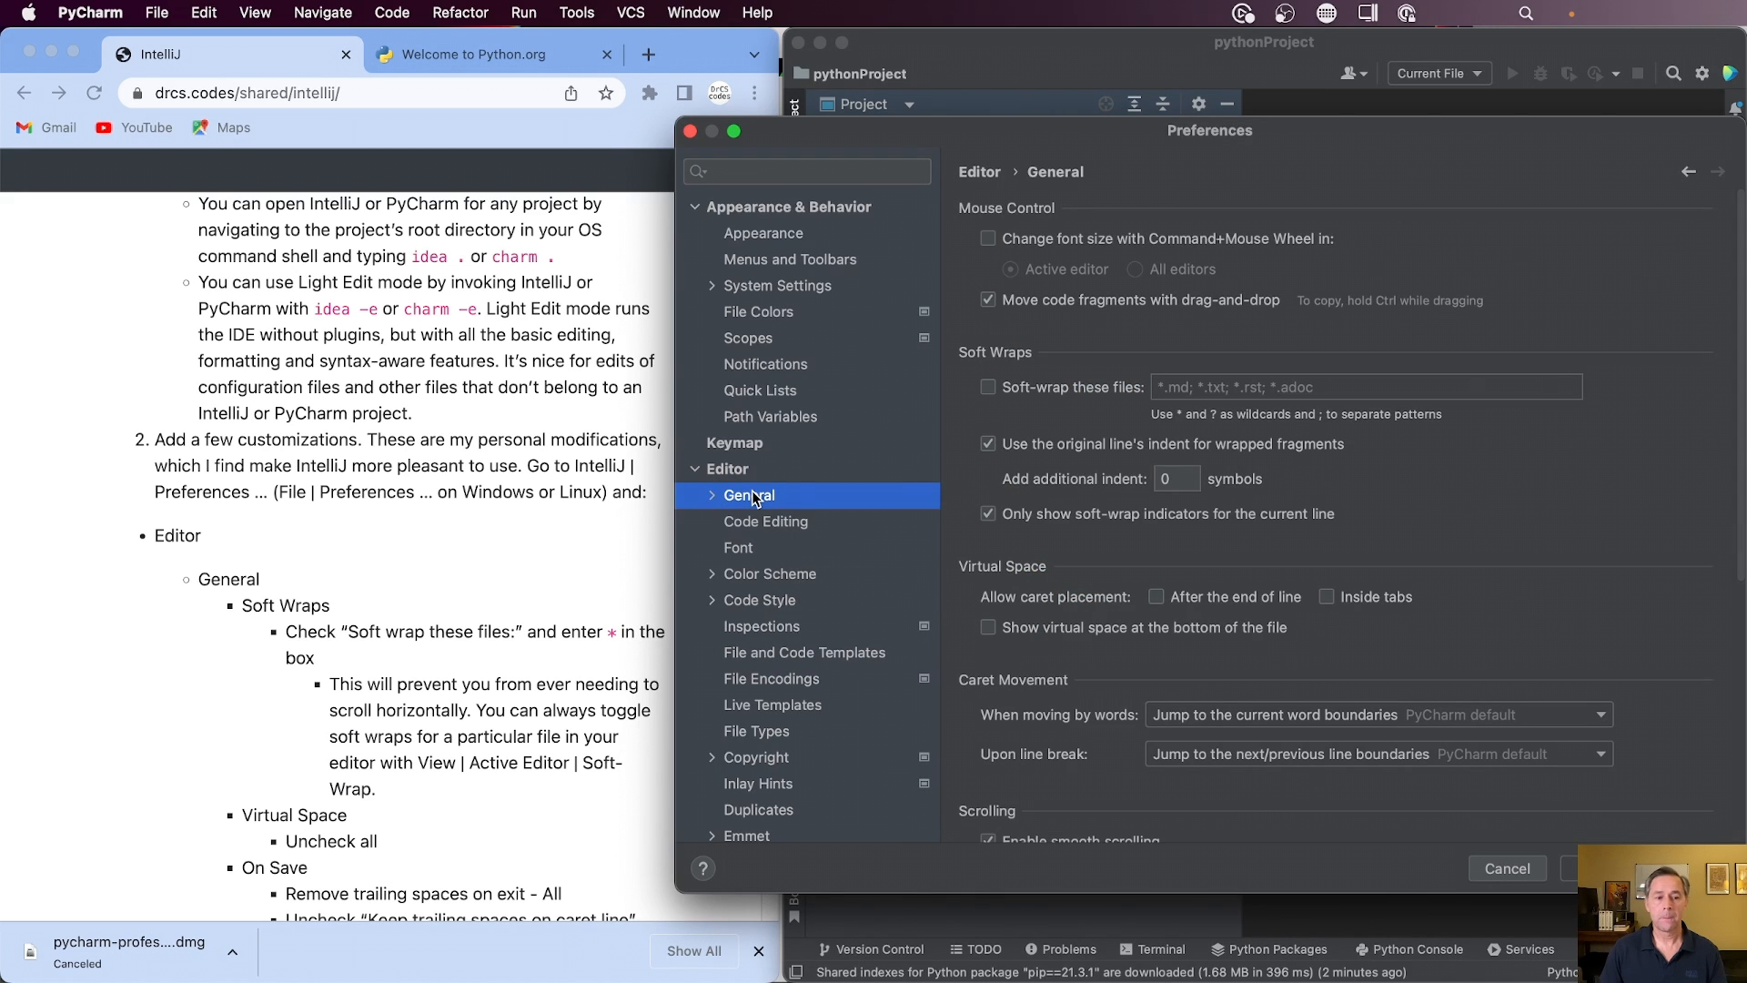
{"action": "left_click", "coordinate": [990, 390]}
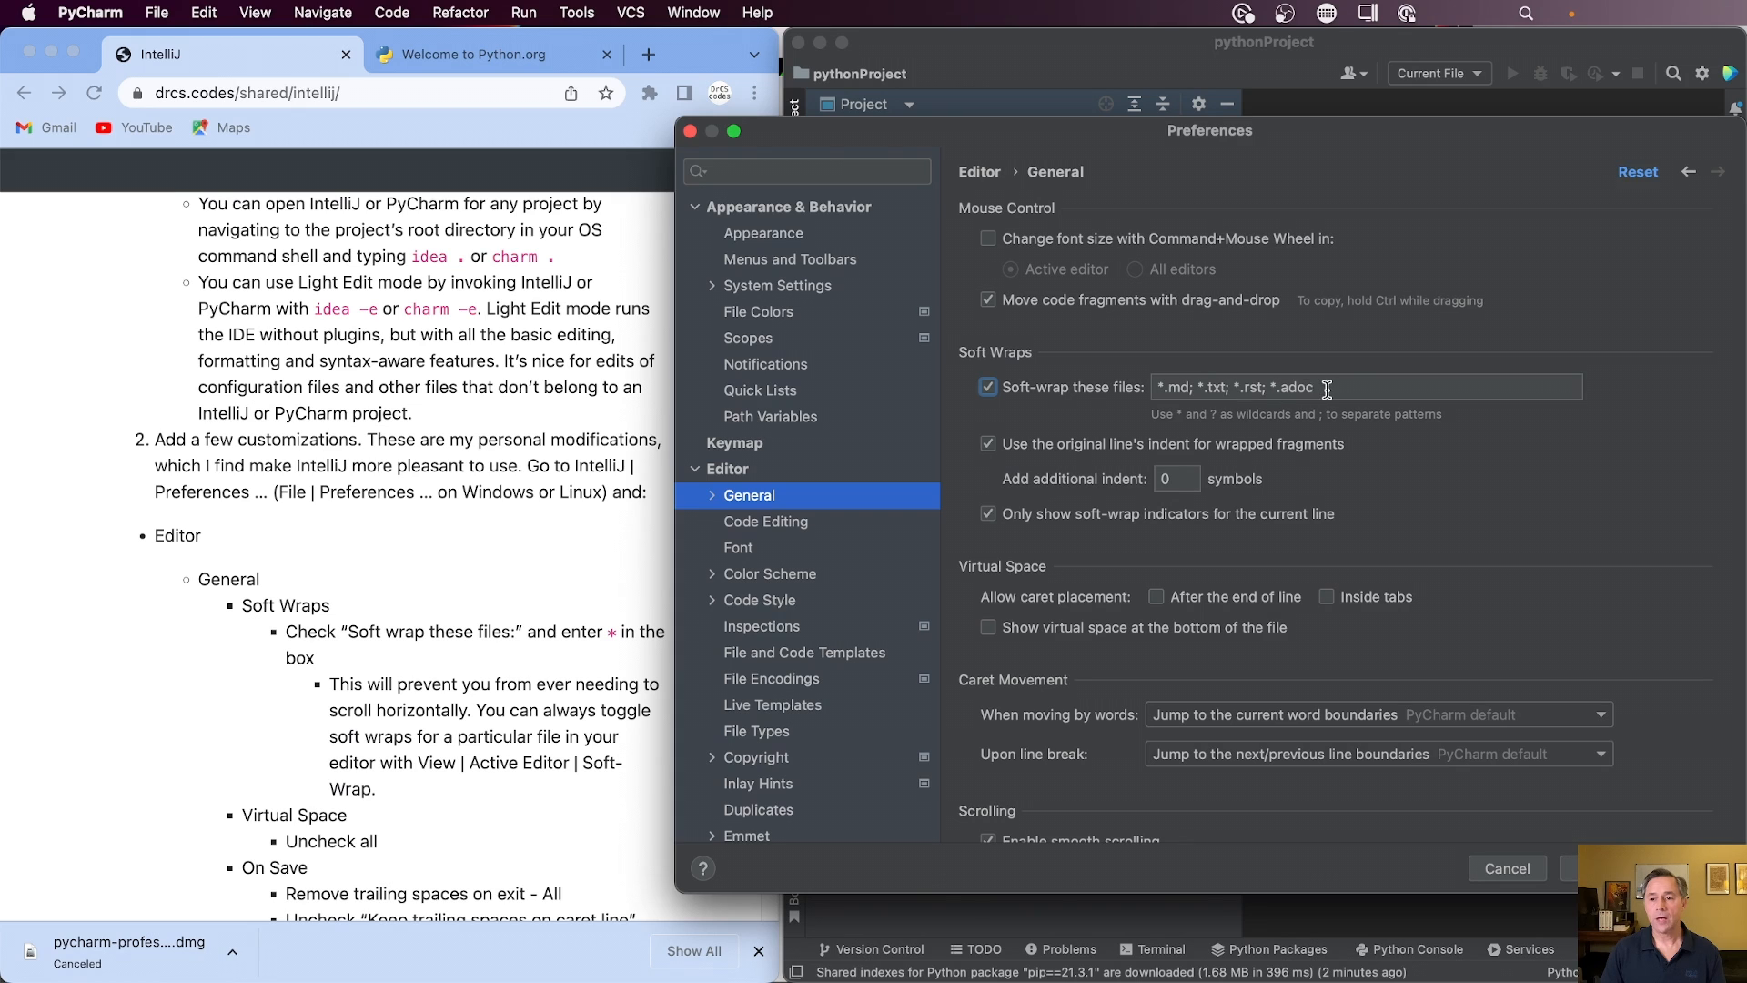
{"action": "left_click_drag", "start_coordinate": [1319, 389], "coordinate": [1128, 395]}
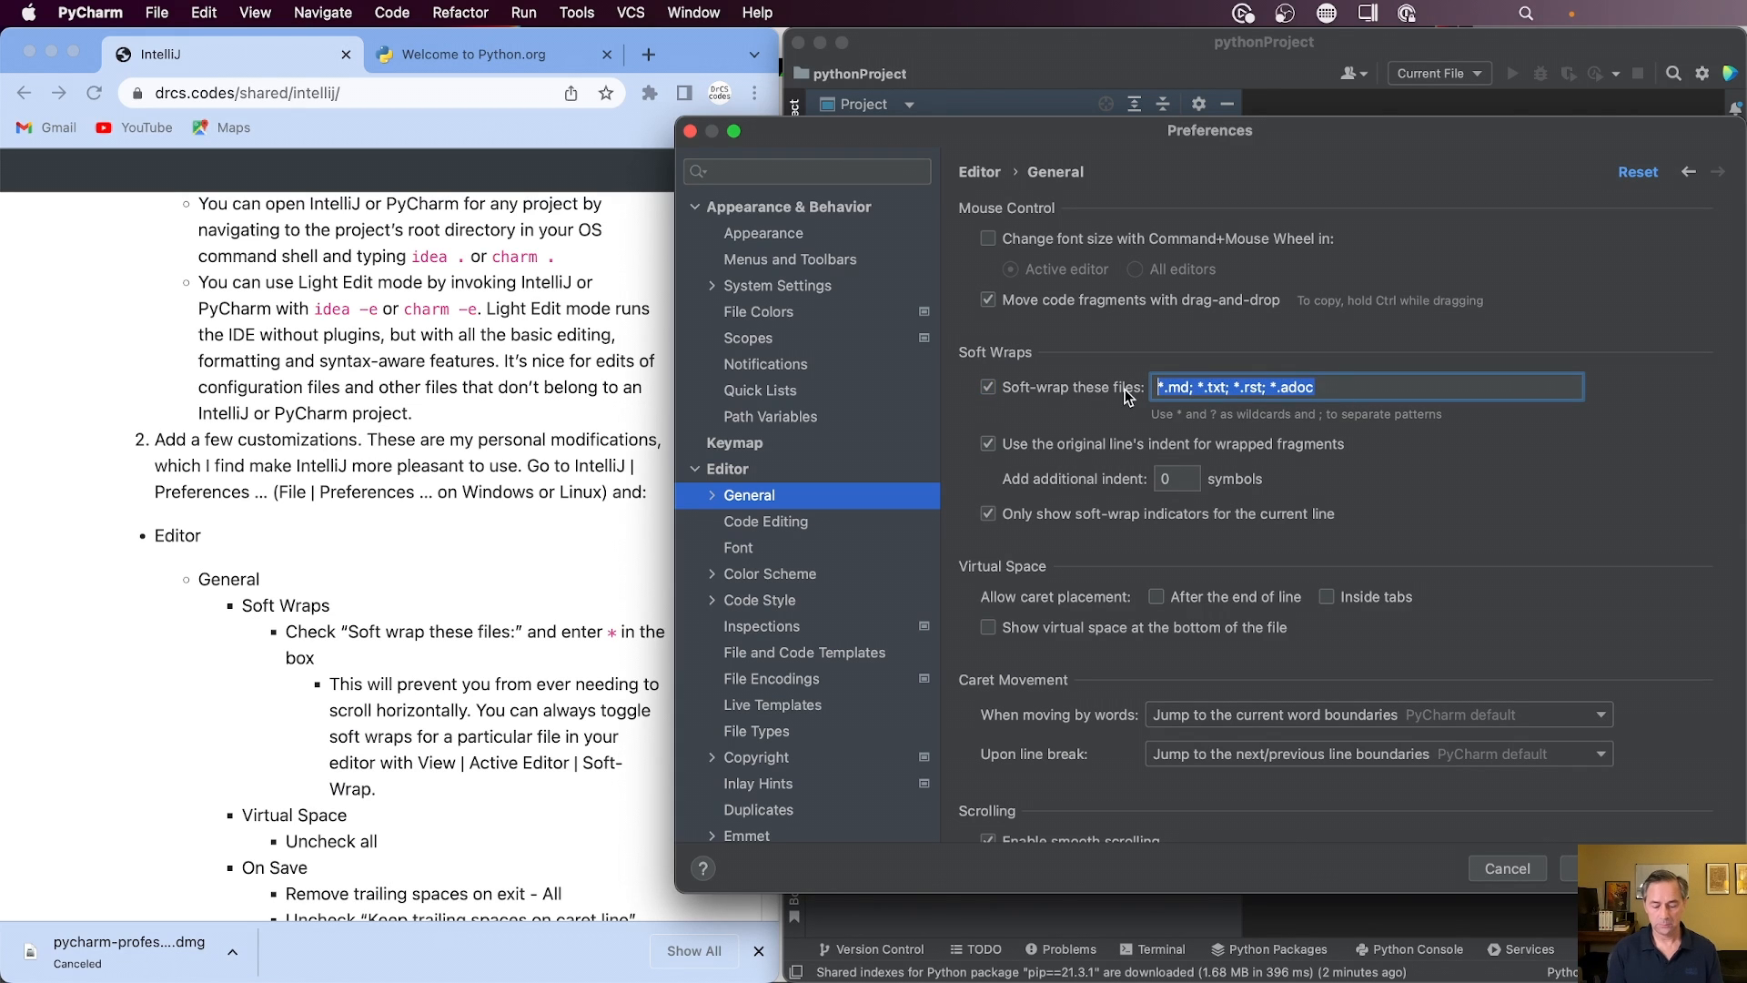
{"action": "type", "text": "*"}
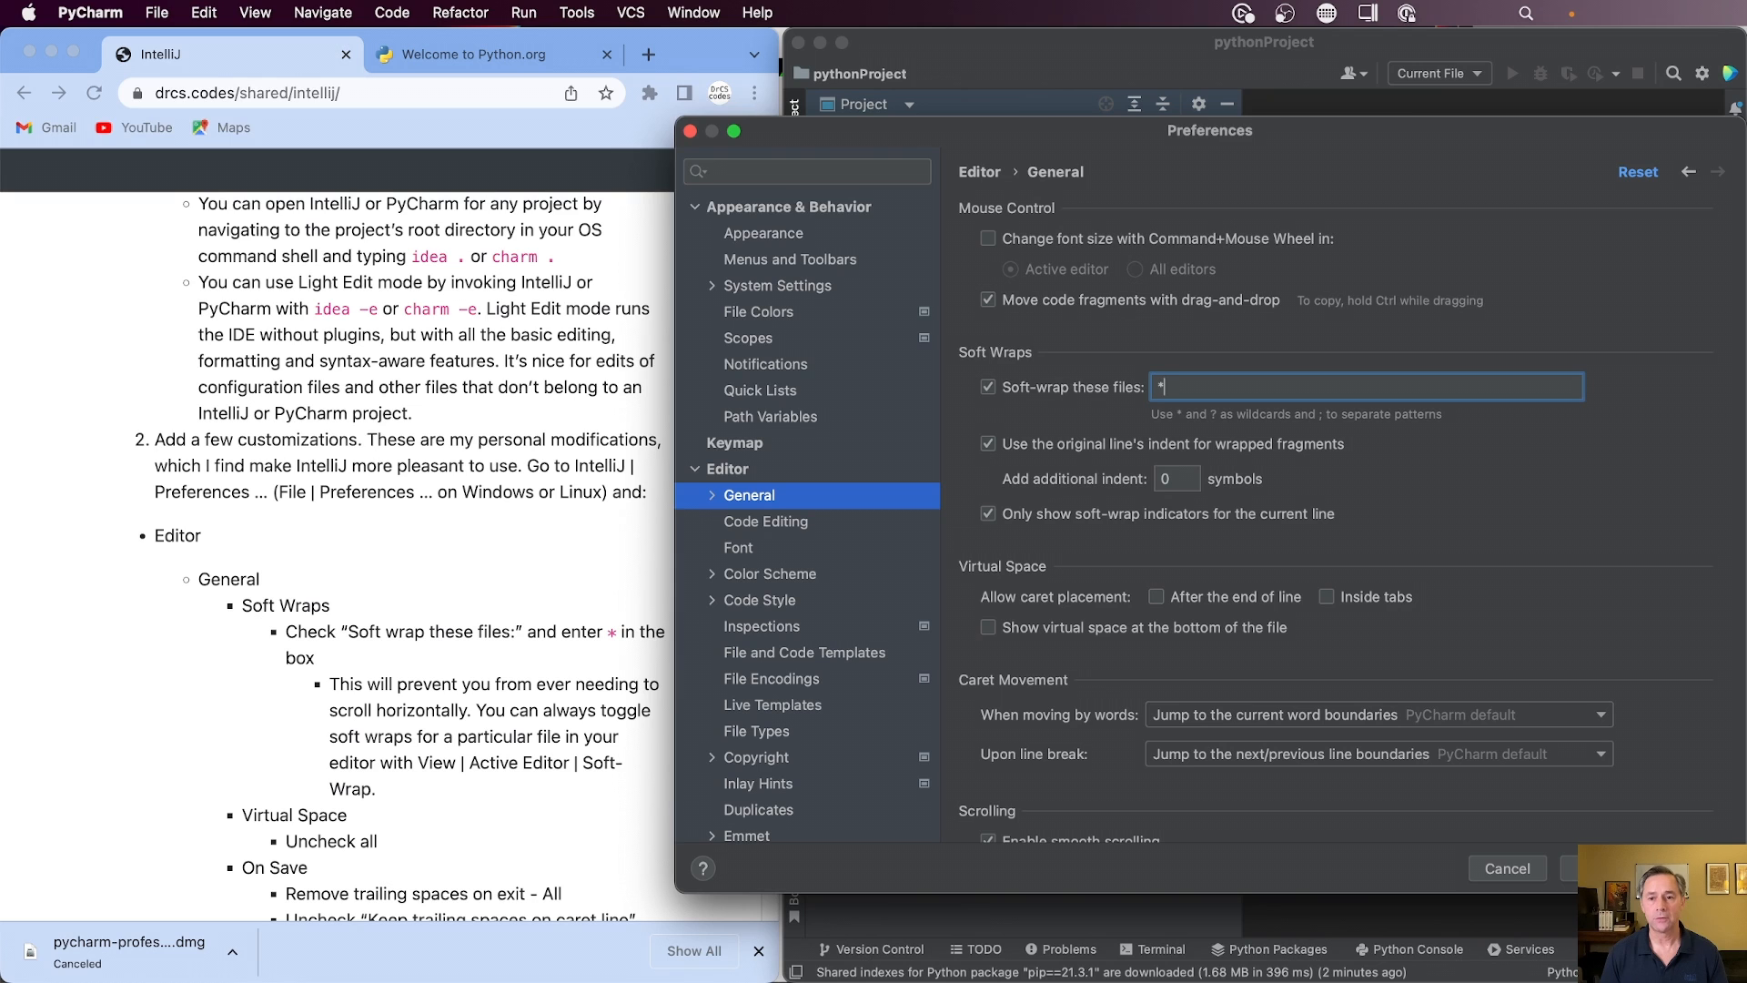
- Set the On Save options to remove trailing spaces on all lines including the caret line, remove trailing blank lines, and end files with a line break
{"action": "scroll", "coordinate": [410, 546], "scroll_direction": "down", "scroll_amount": 5}
{"action": "scroll", "coordinate": [1158, 539], "scroll_direction": "down", "scroll_amount": 5}
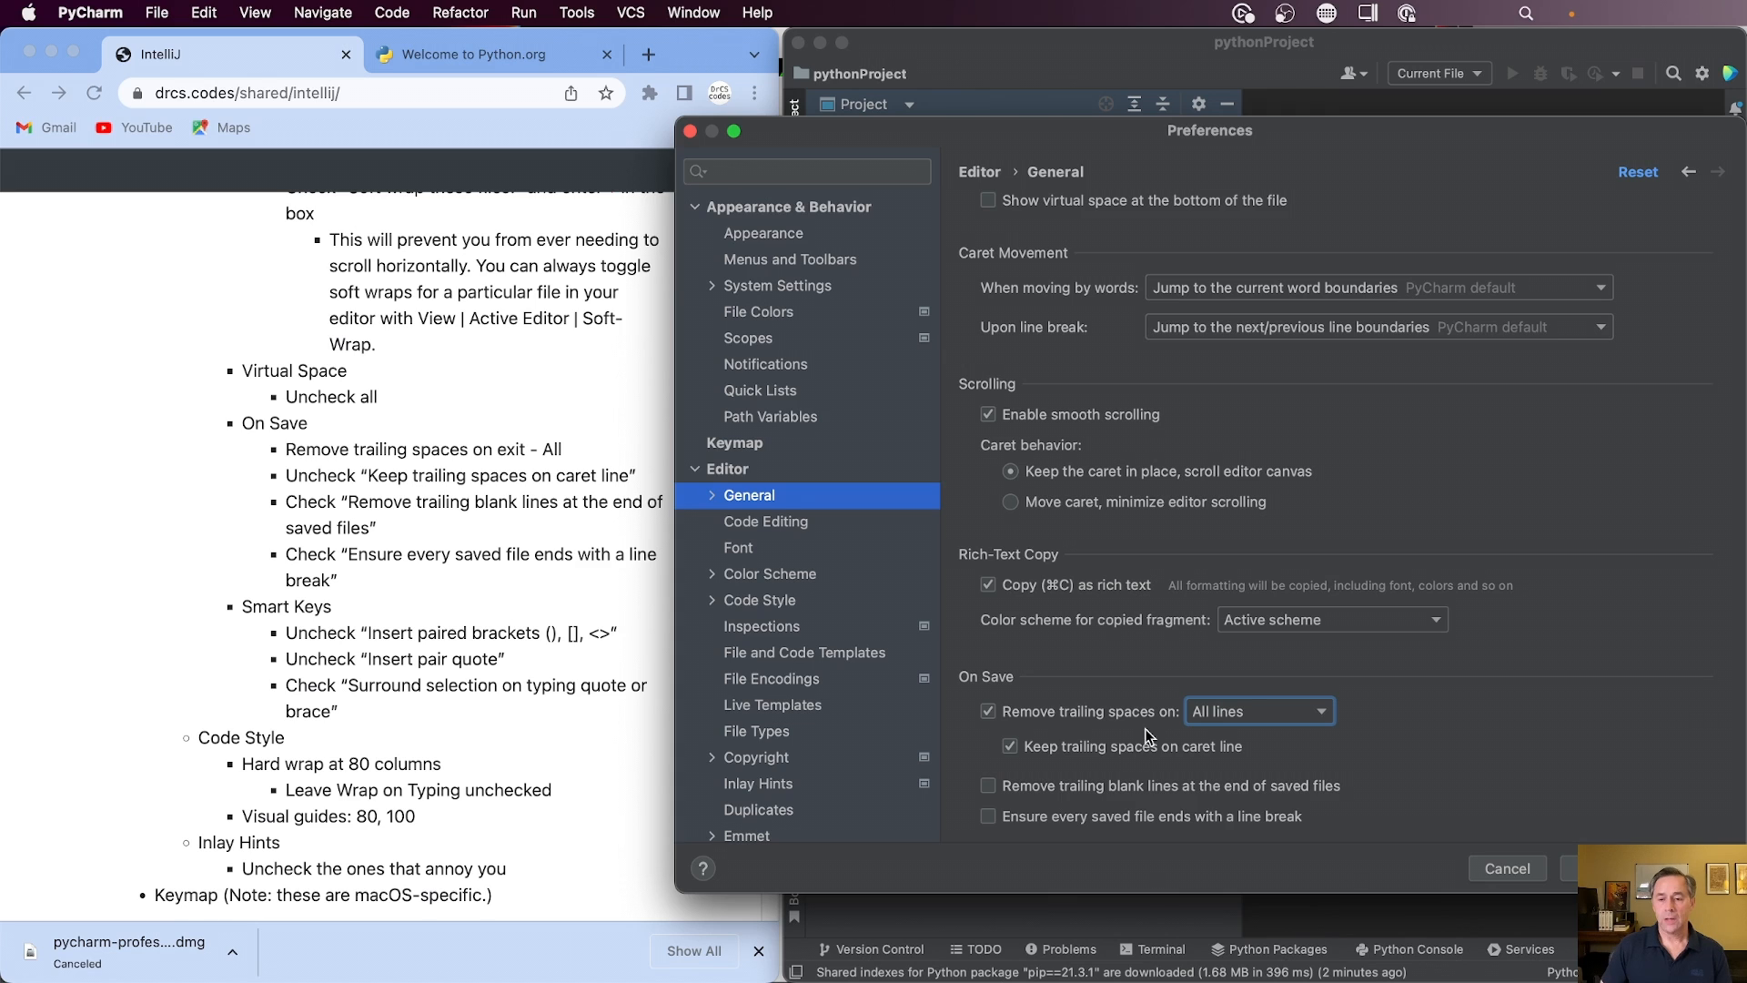
{"action": "left_click", "coordinate": [1010, 747]}
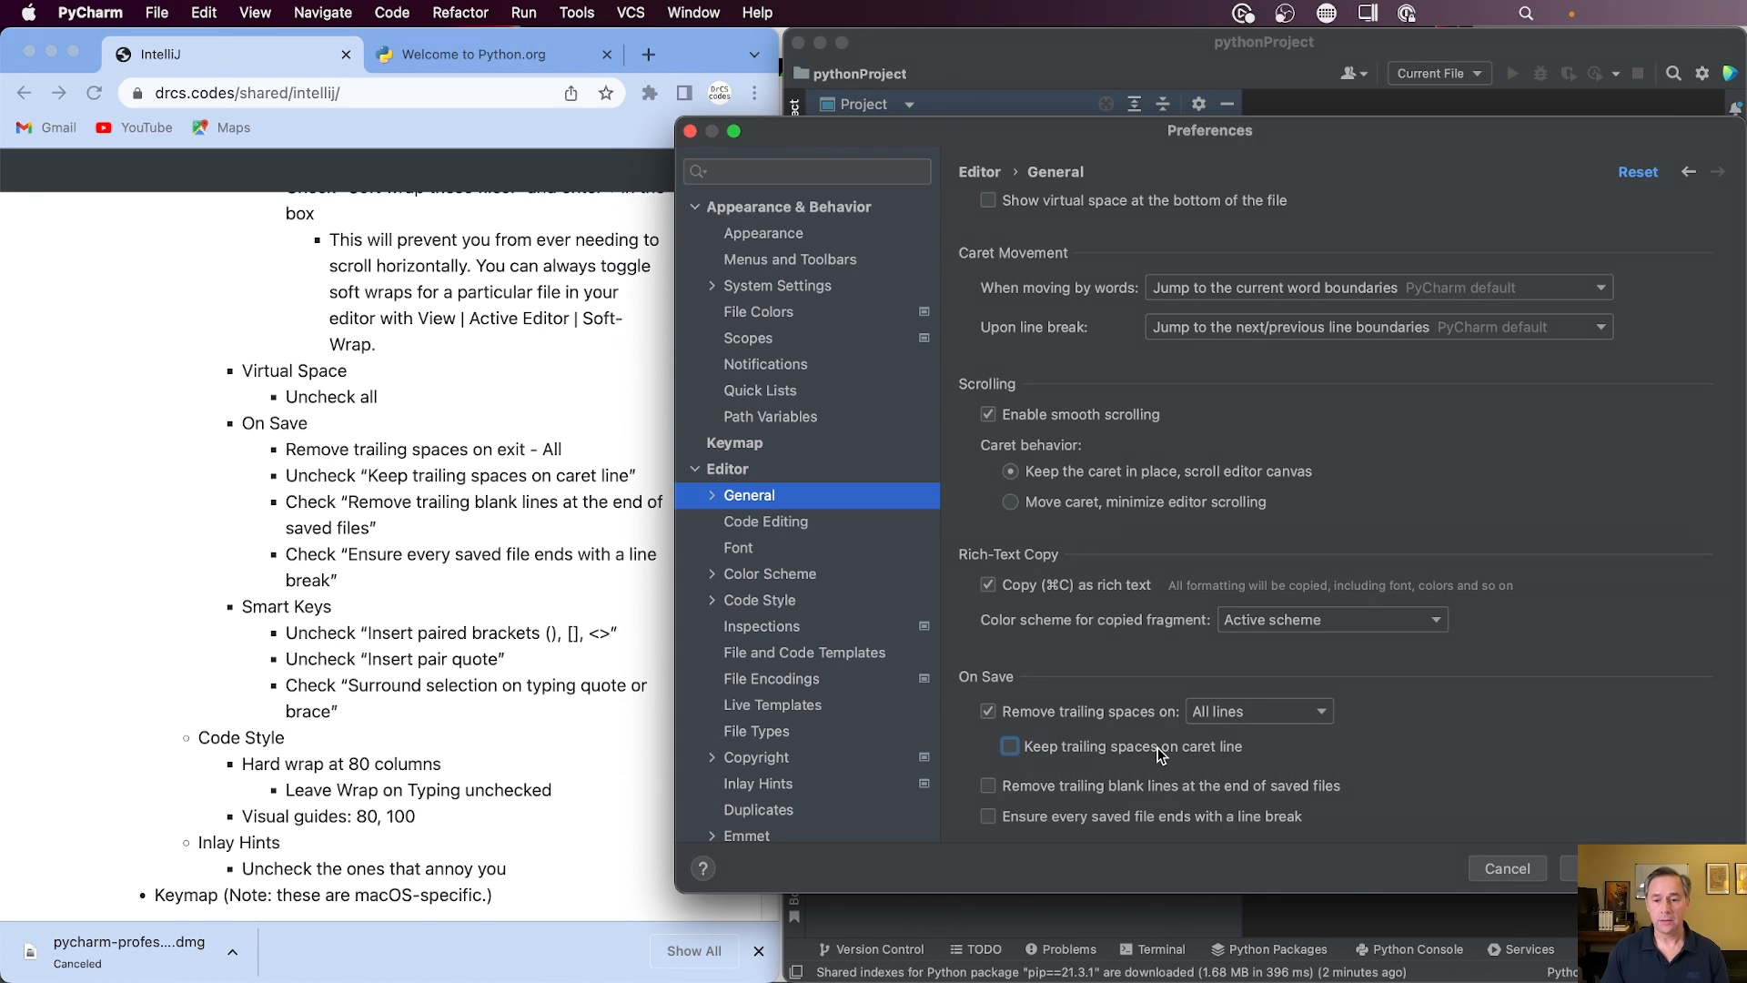
{"action": "left_click", "coordinate": [988, 786]}
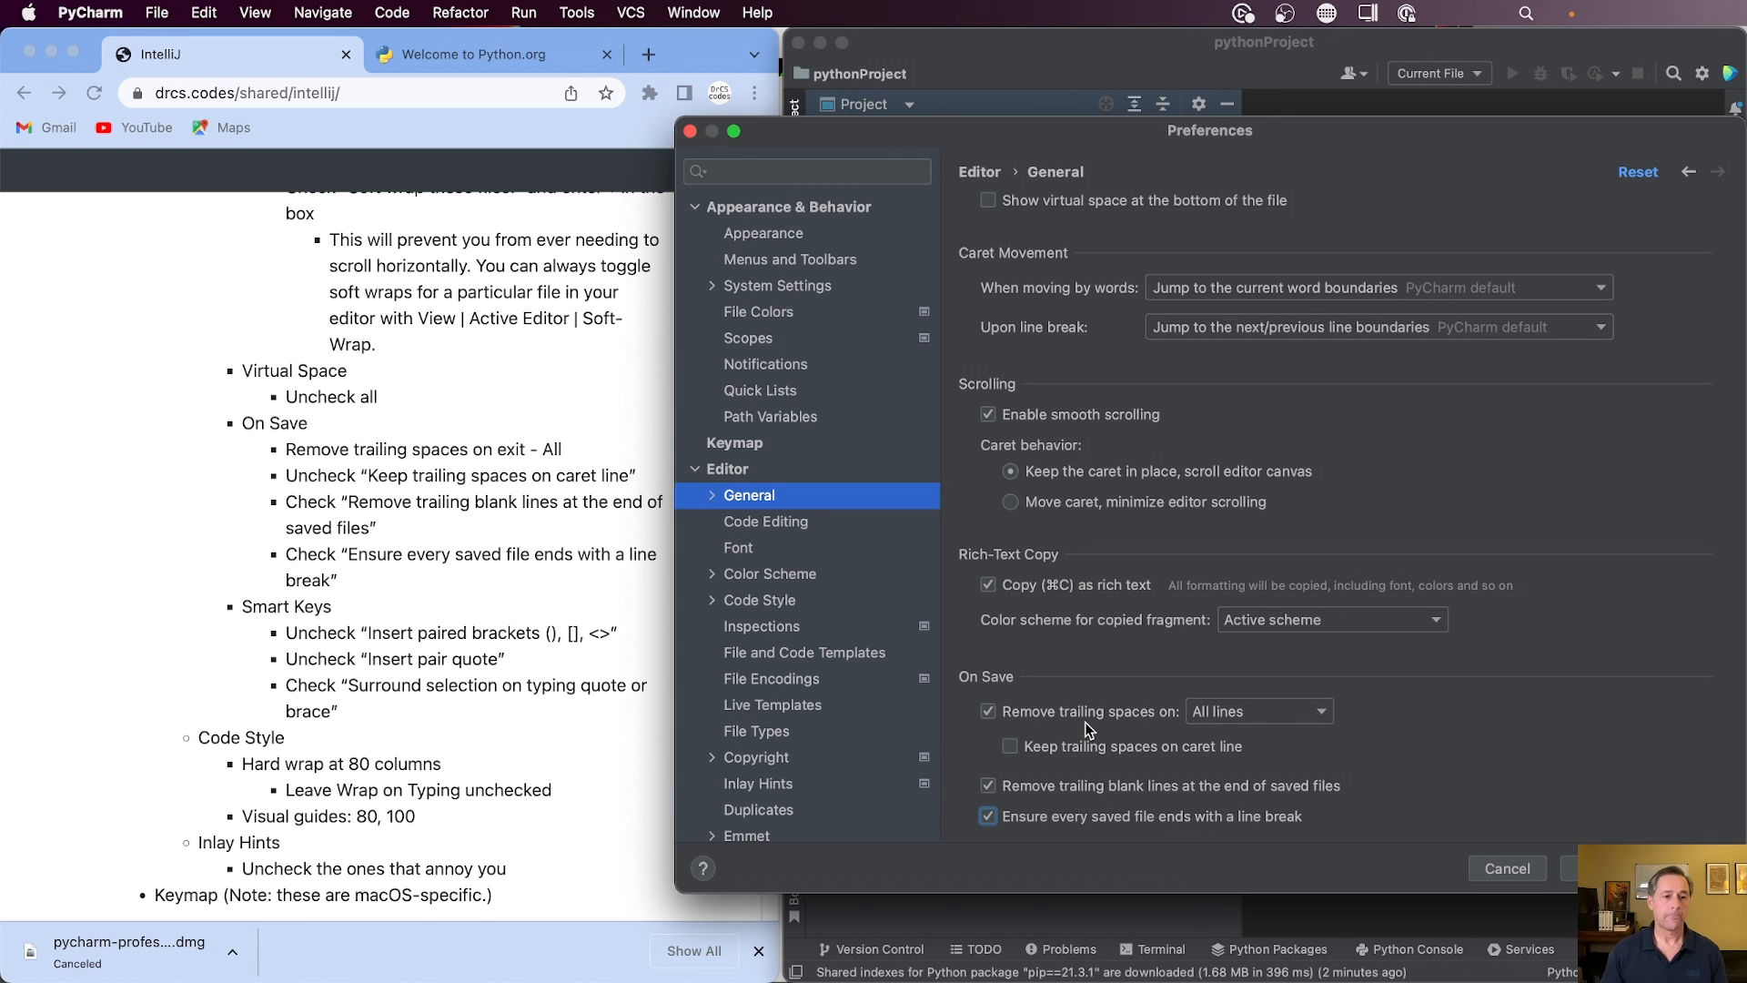
- In the Smart Keys settings, disable inserting paired brackets and pair quotes, keeping Surround selection on typing quote or brace enabled
{"action": "scroll", "coordinate": [495, 575], "scroll_direction": "down", "scroll_amount": 2}
{"action": "left_click", "coordinate": [712, 495]}
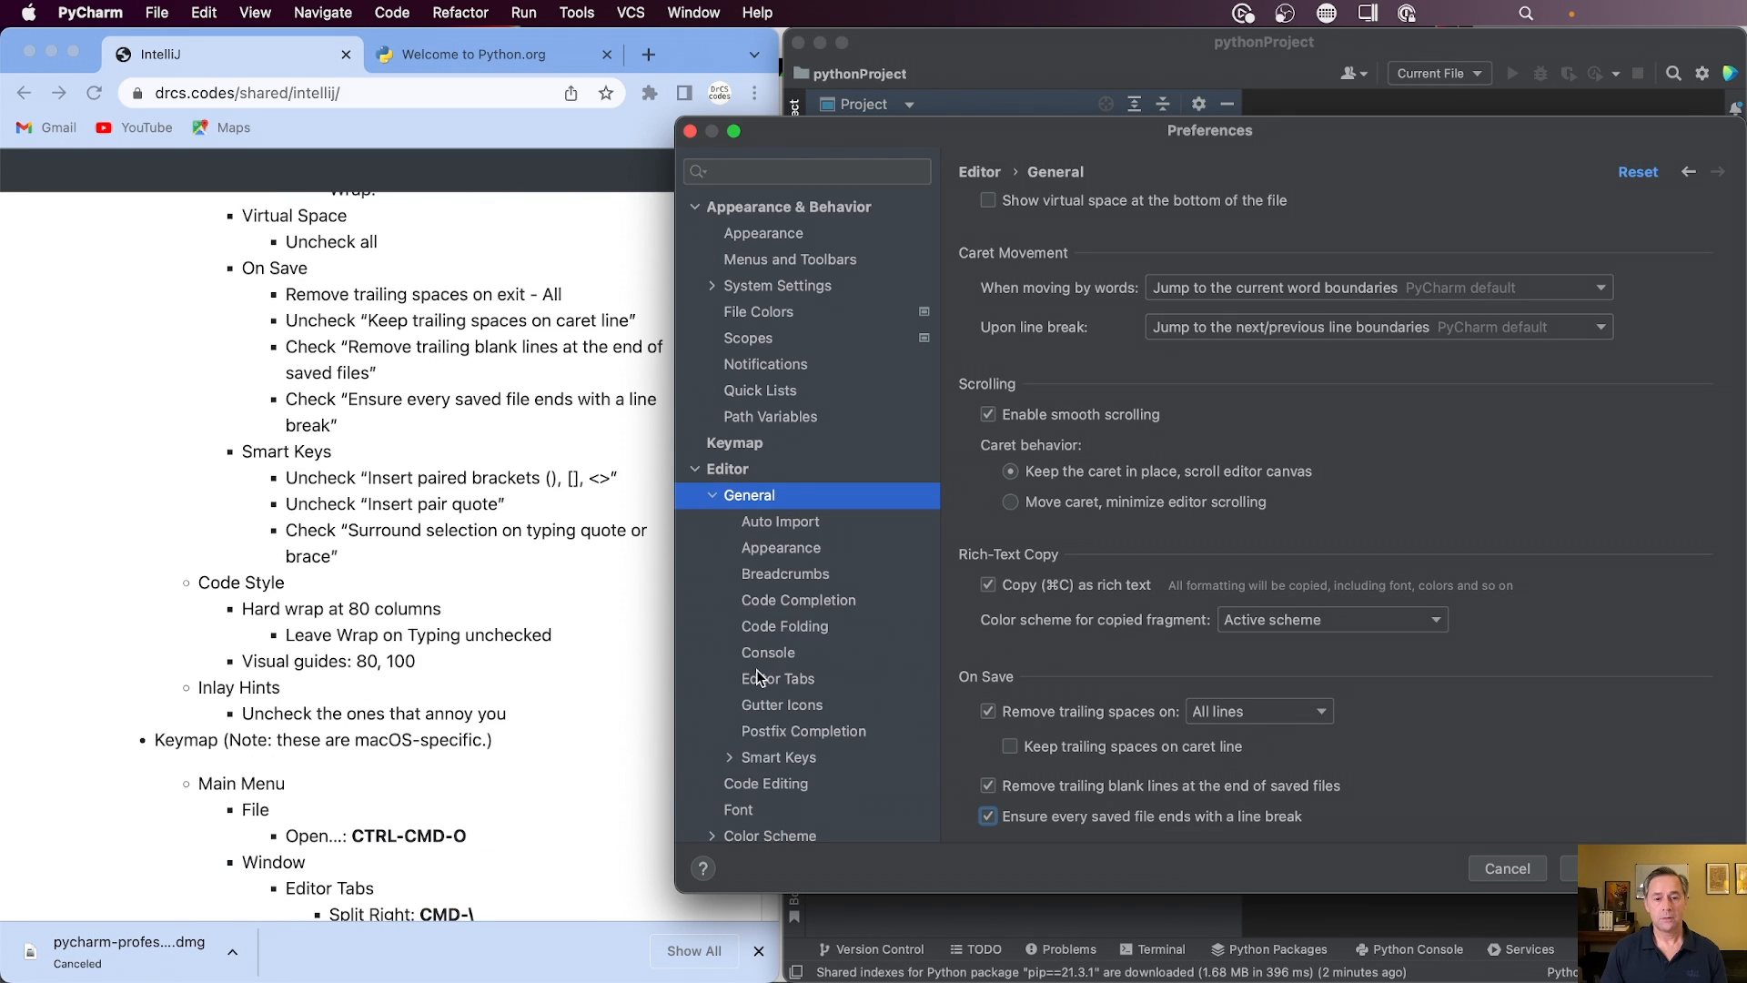
{"action": "scroll", "coordinate": [757, 656], "scroll_direction": "down", "scroll_amount": 4}
{"action": "left_click", "coordinate": [759, 600]}
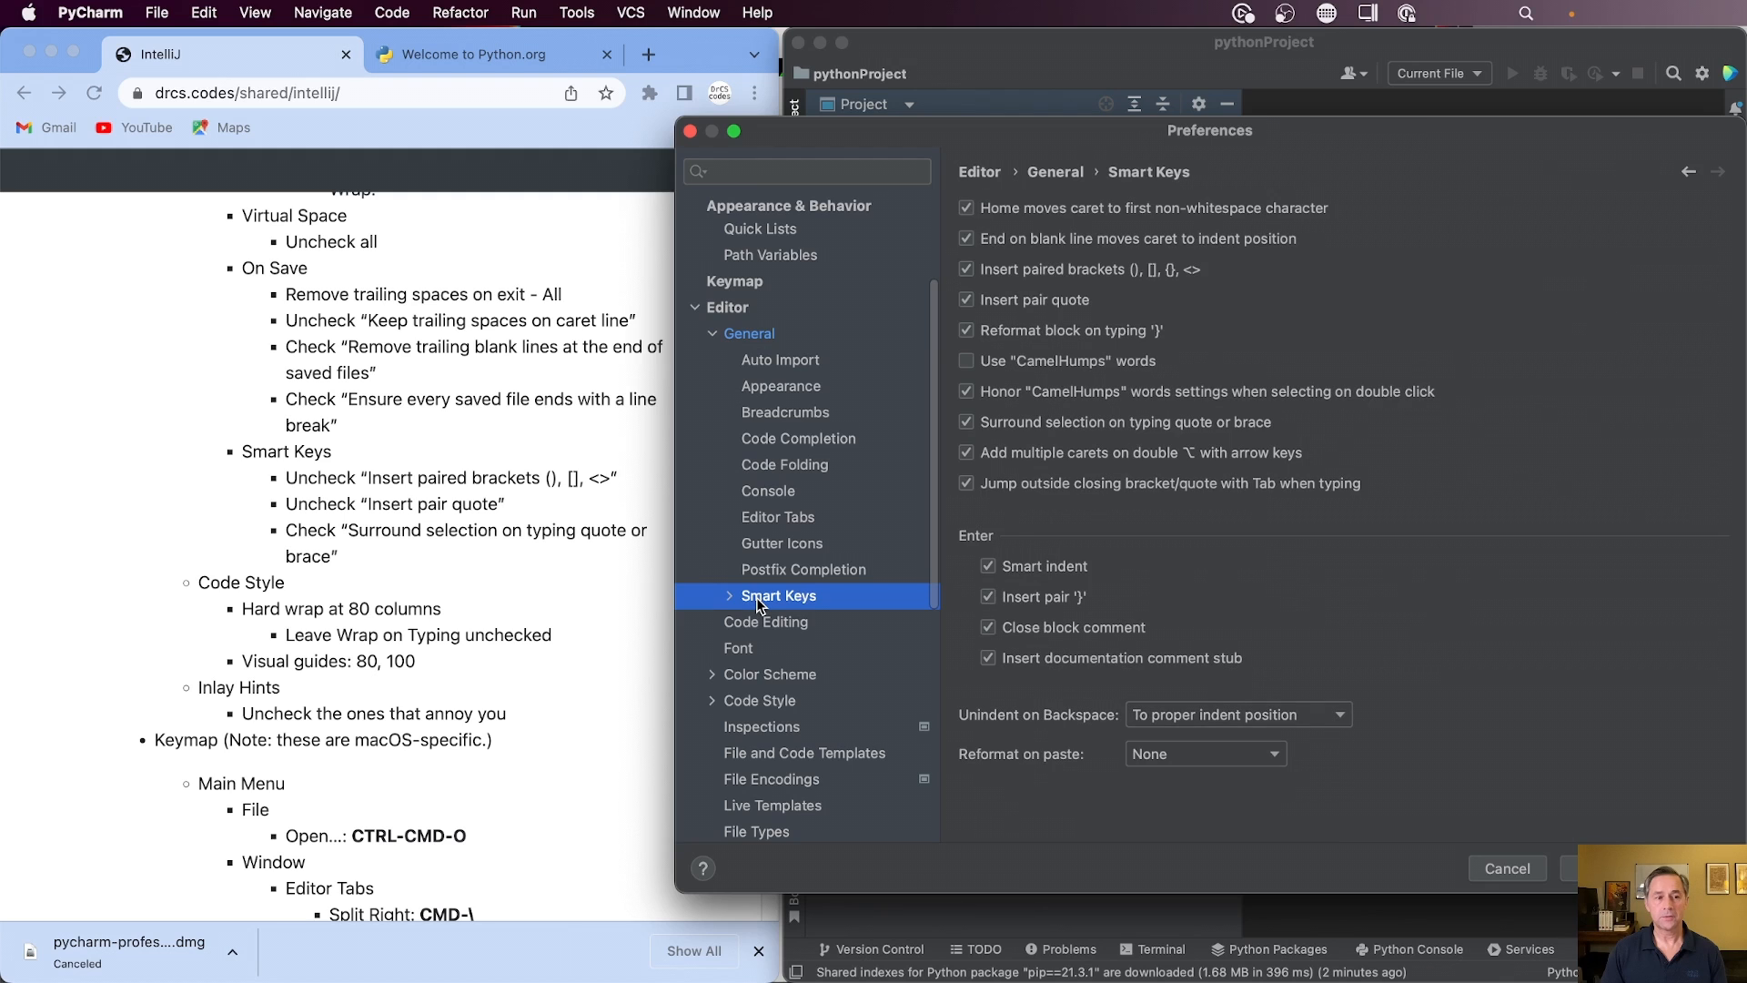
{"action": "left_click", "coordinate": [968, 271]}
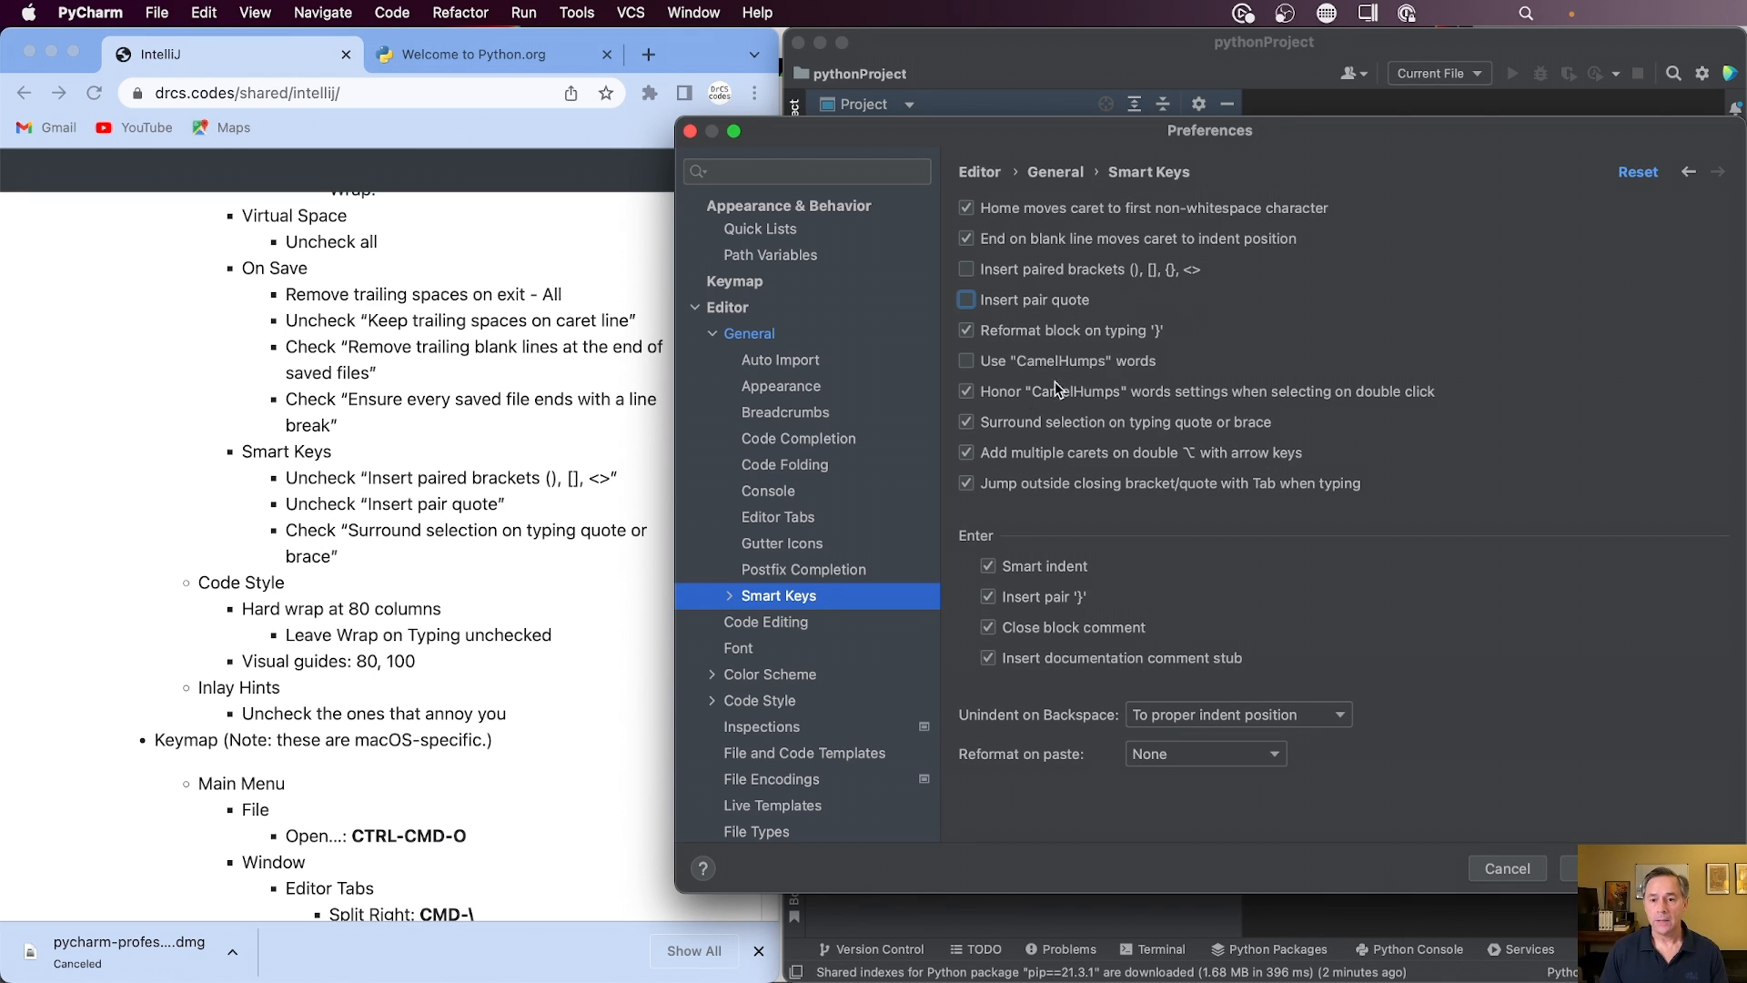
{"action": "left_click", "coordinate": [966, 424]}
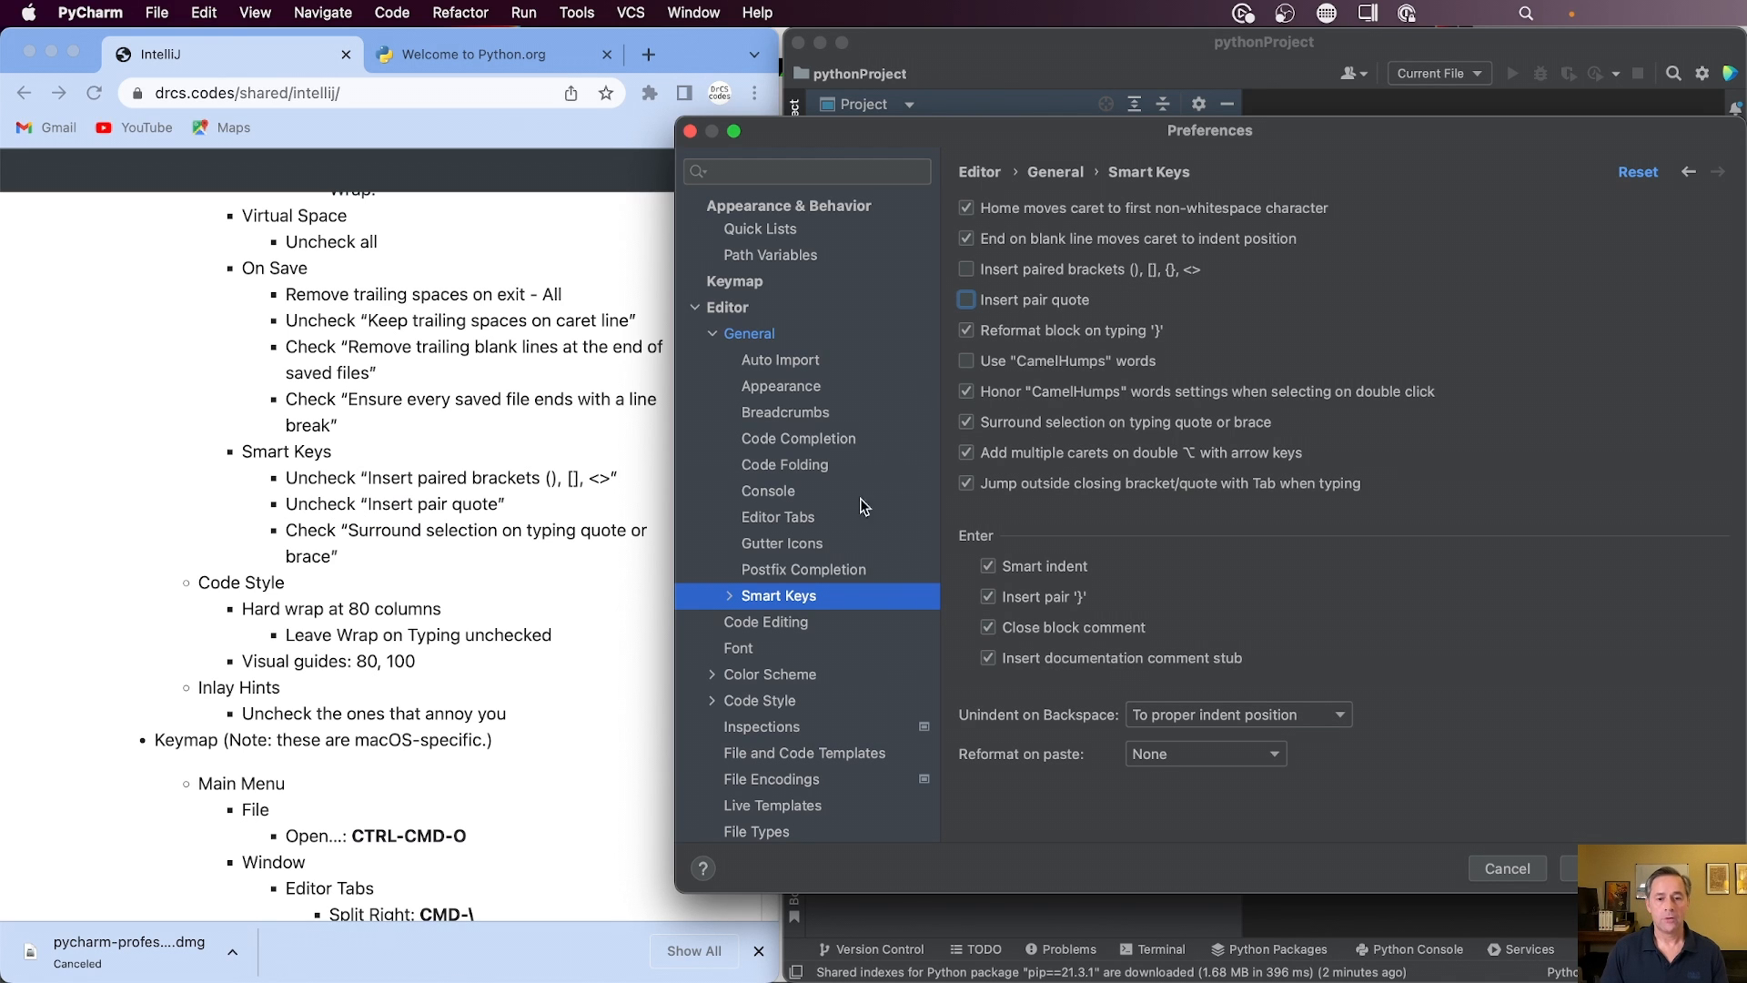
- Set the visual guides of the Default code style scheme to 80, 100 columns and highlight each guide value
{"action": "scroll", "coordinate": [818, 526], "scroll_direction": "down", "scroll_amount": 5}
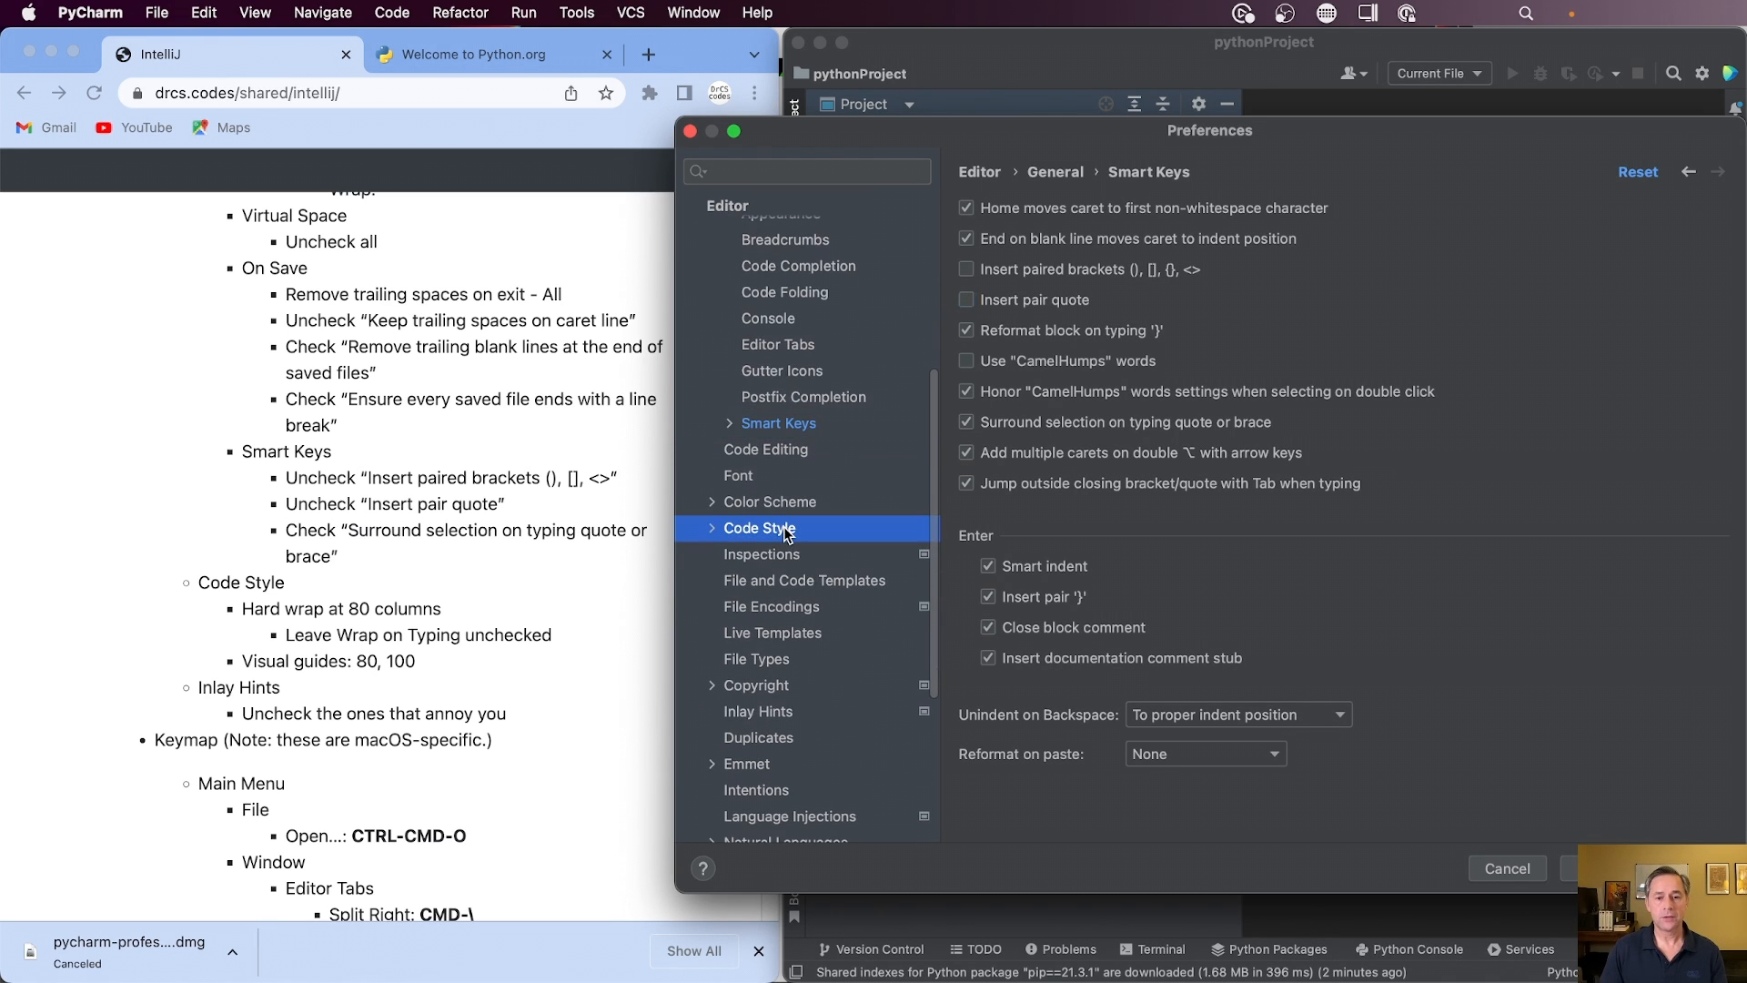
{"action": "left_click", "coordinate": [788, 530]}
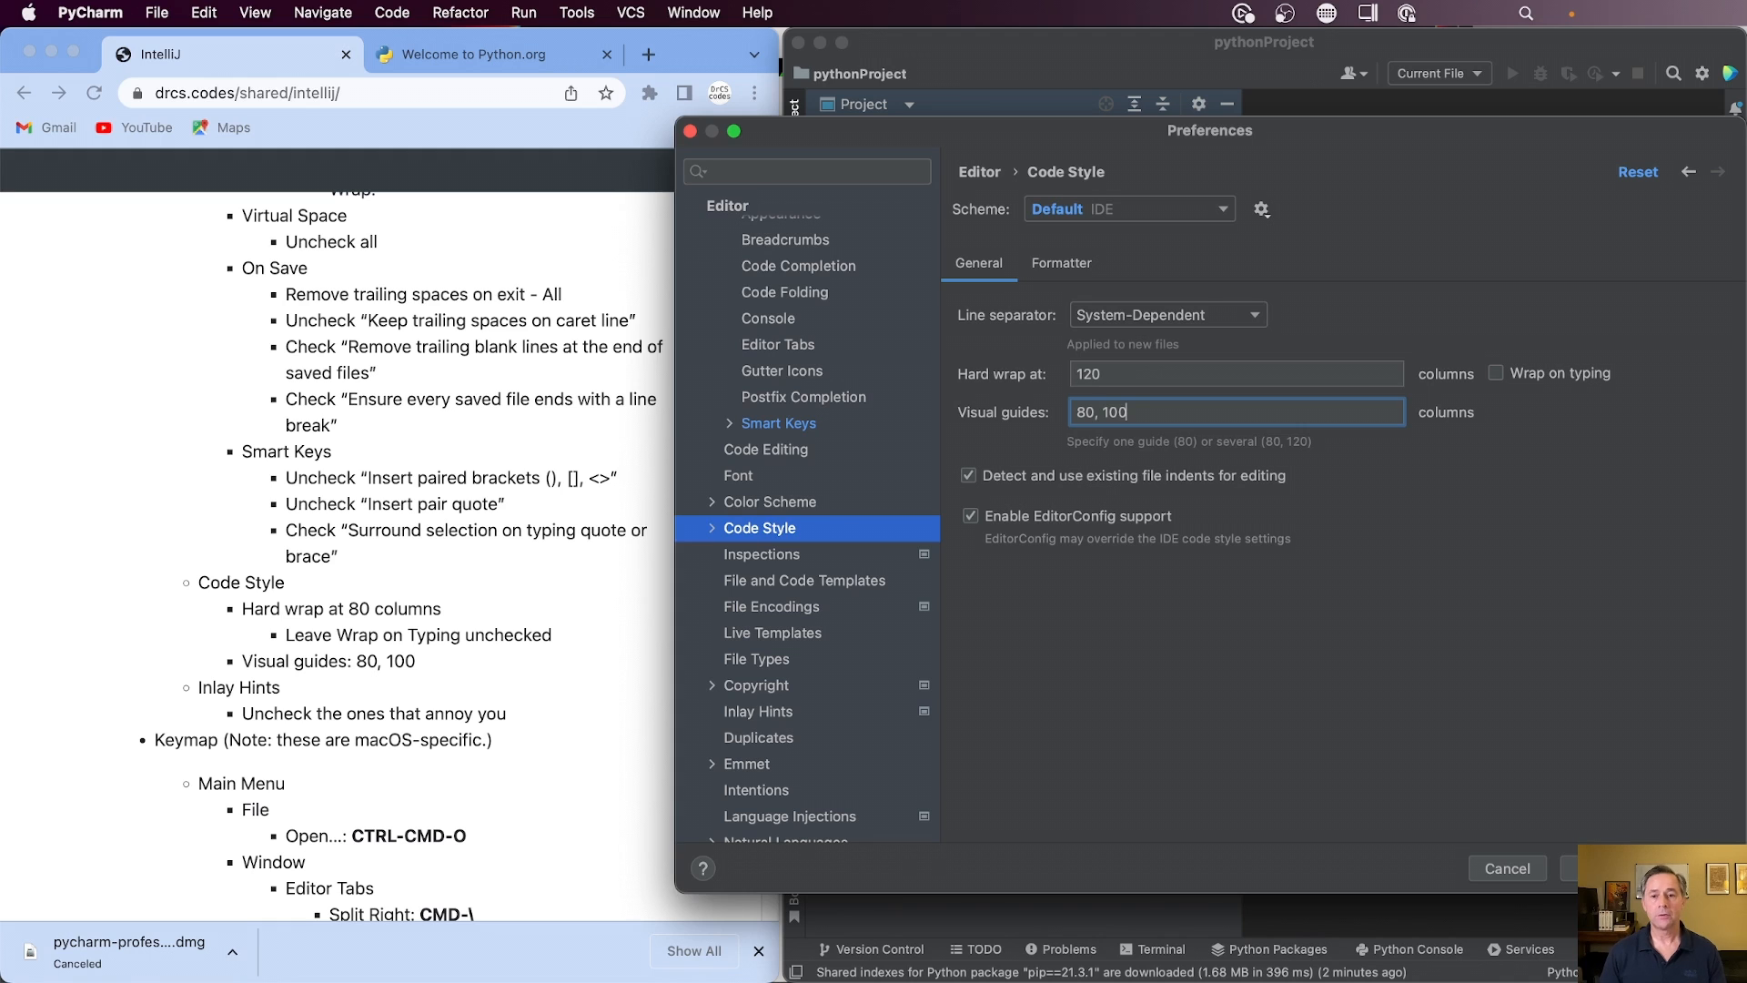
{"action": "double_click", "coordinate": [1088, 415]}
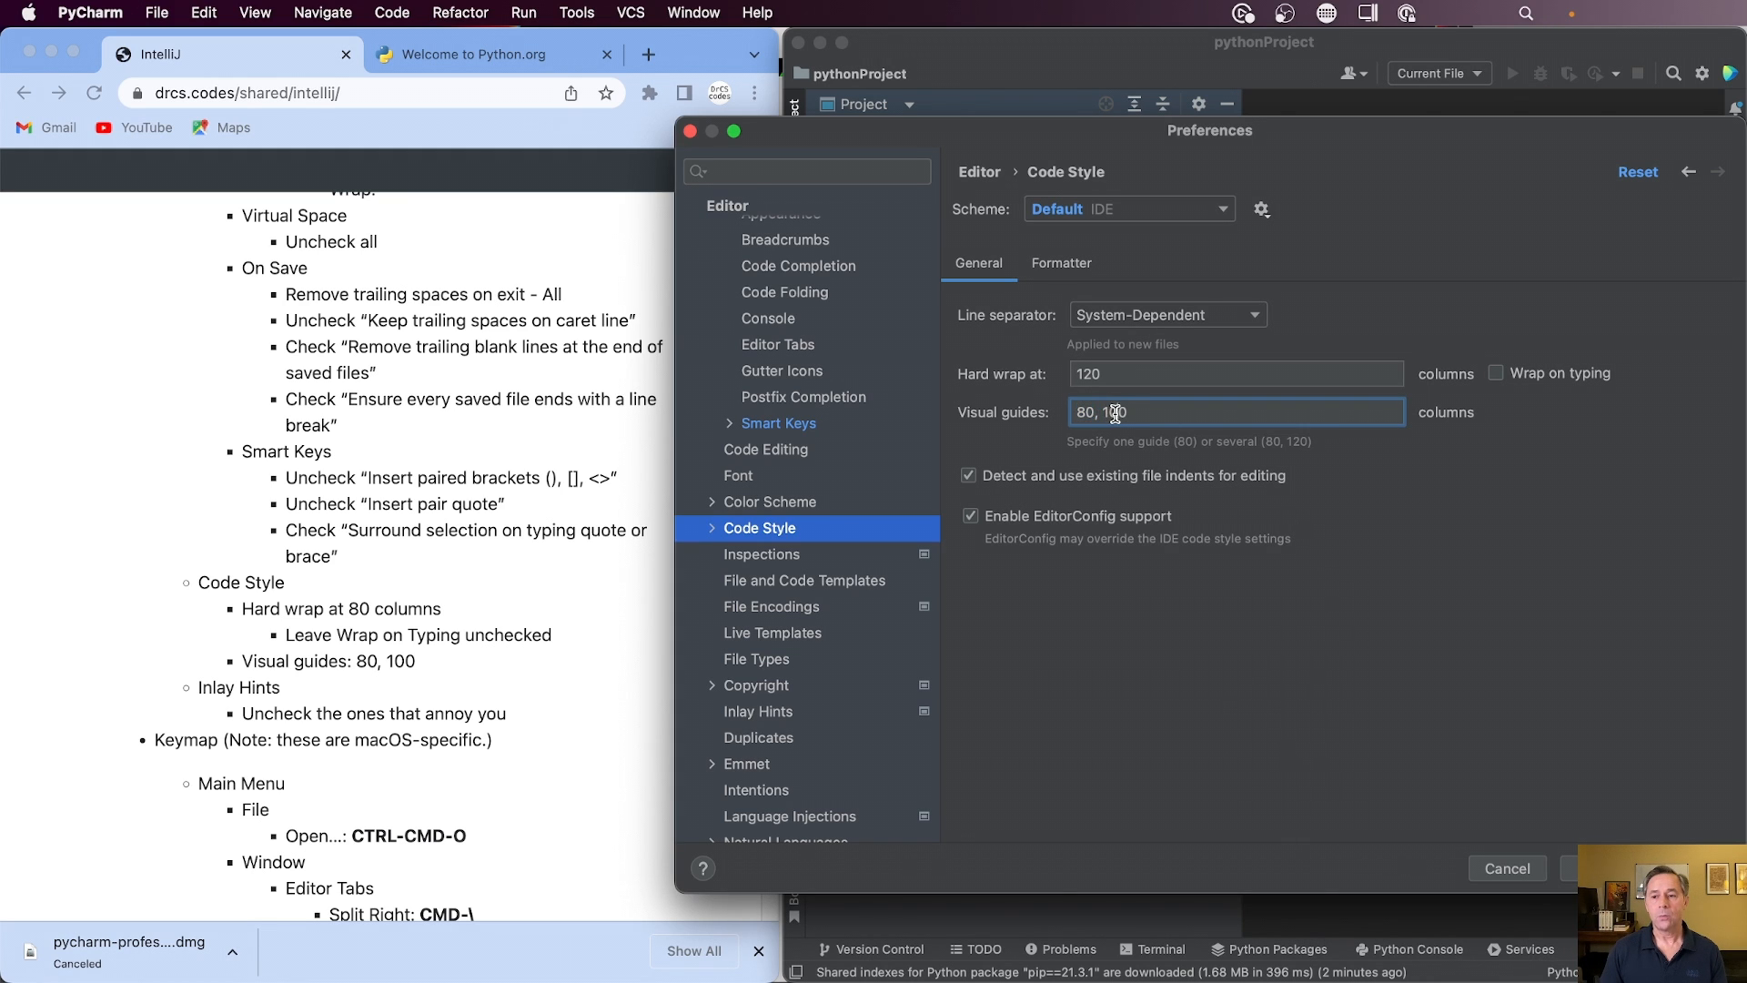
{"action": "double_click", "coordinate": [1115, 414]}
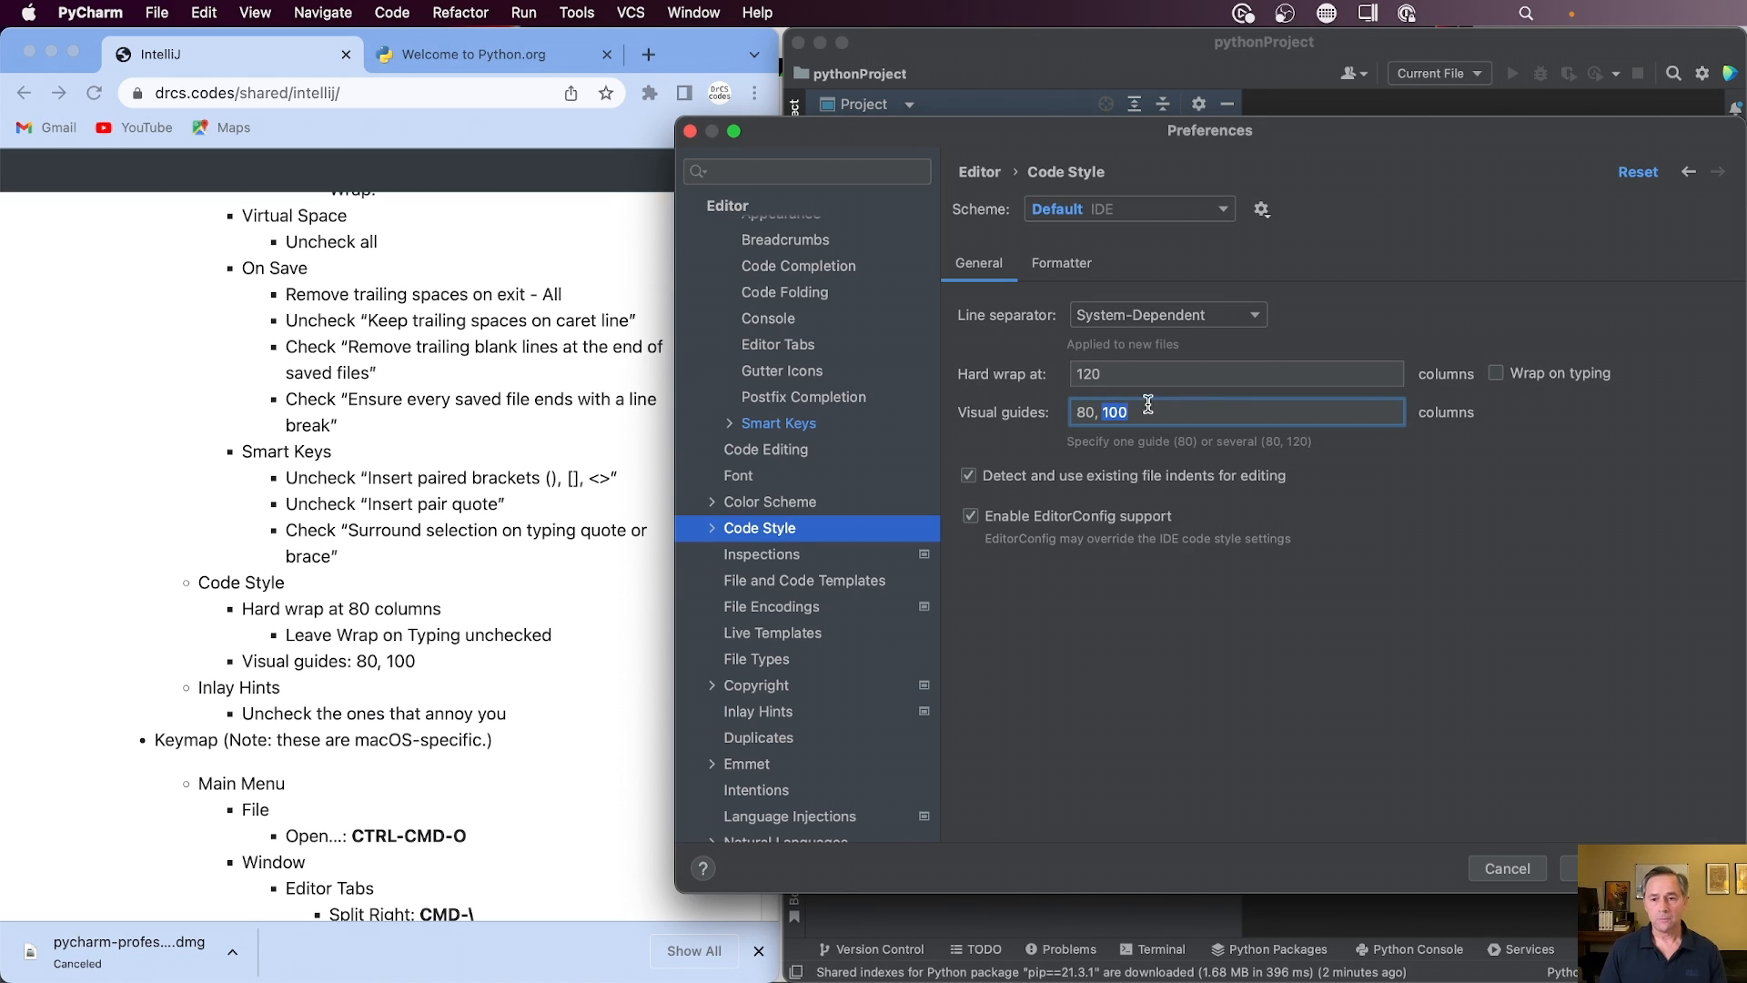
{"action": "double_click", "coordinate": [1089, 415]}
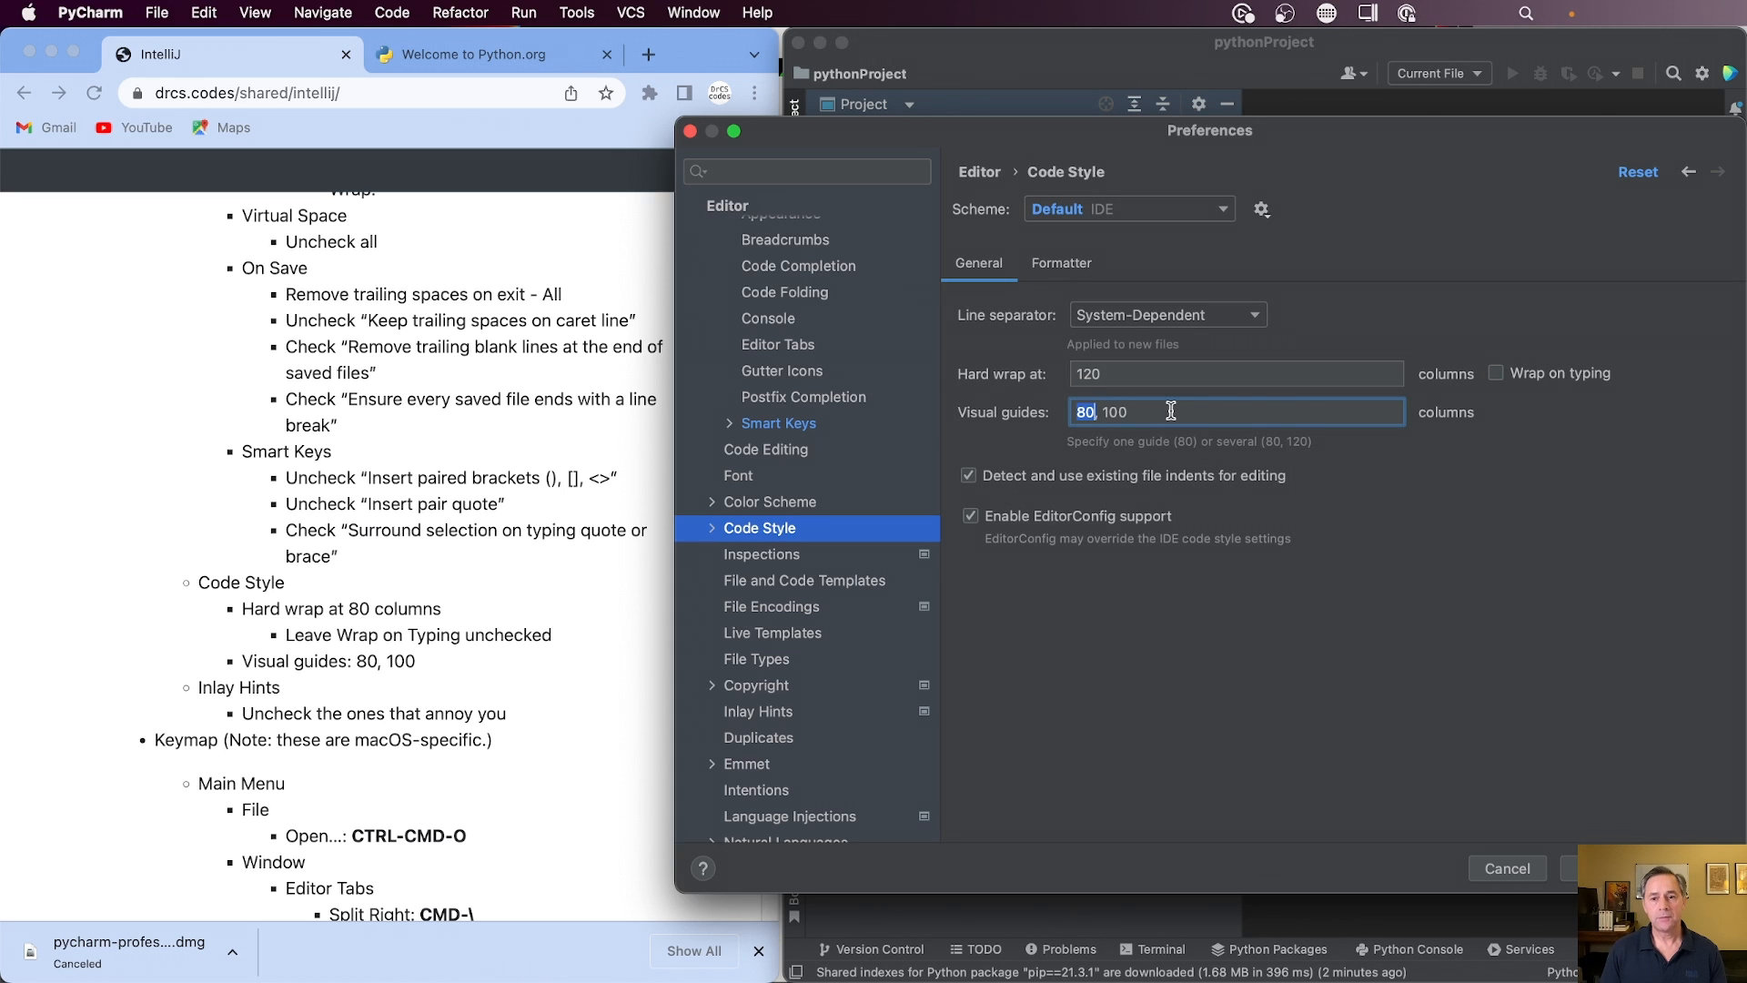
{"action": "double_click", "coordinate": [1117, 413]}
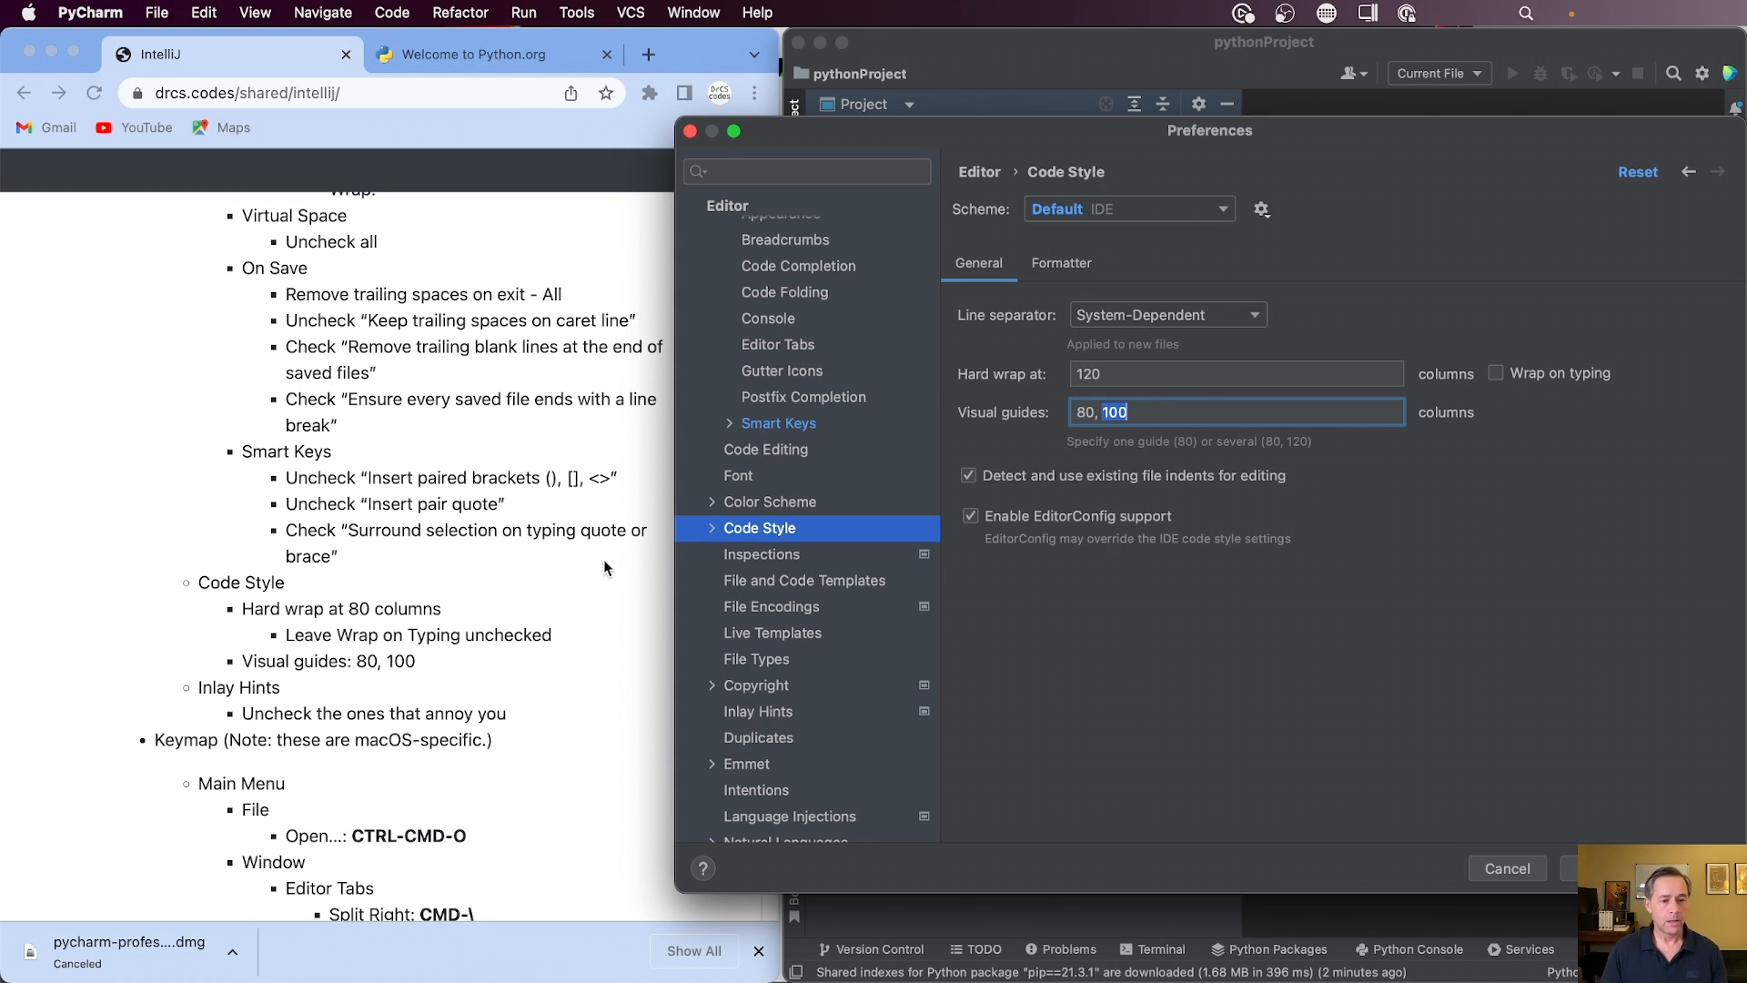
- Open the editor's Inlay Hints settings and review the available hint categories
{"action": "scroll", "coordinate": [552, 560], "scroll_direction": "down", "scroll_amount": 2}
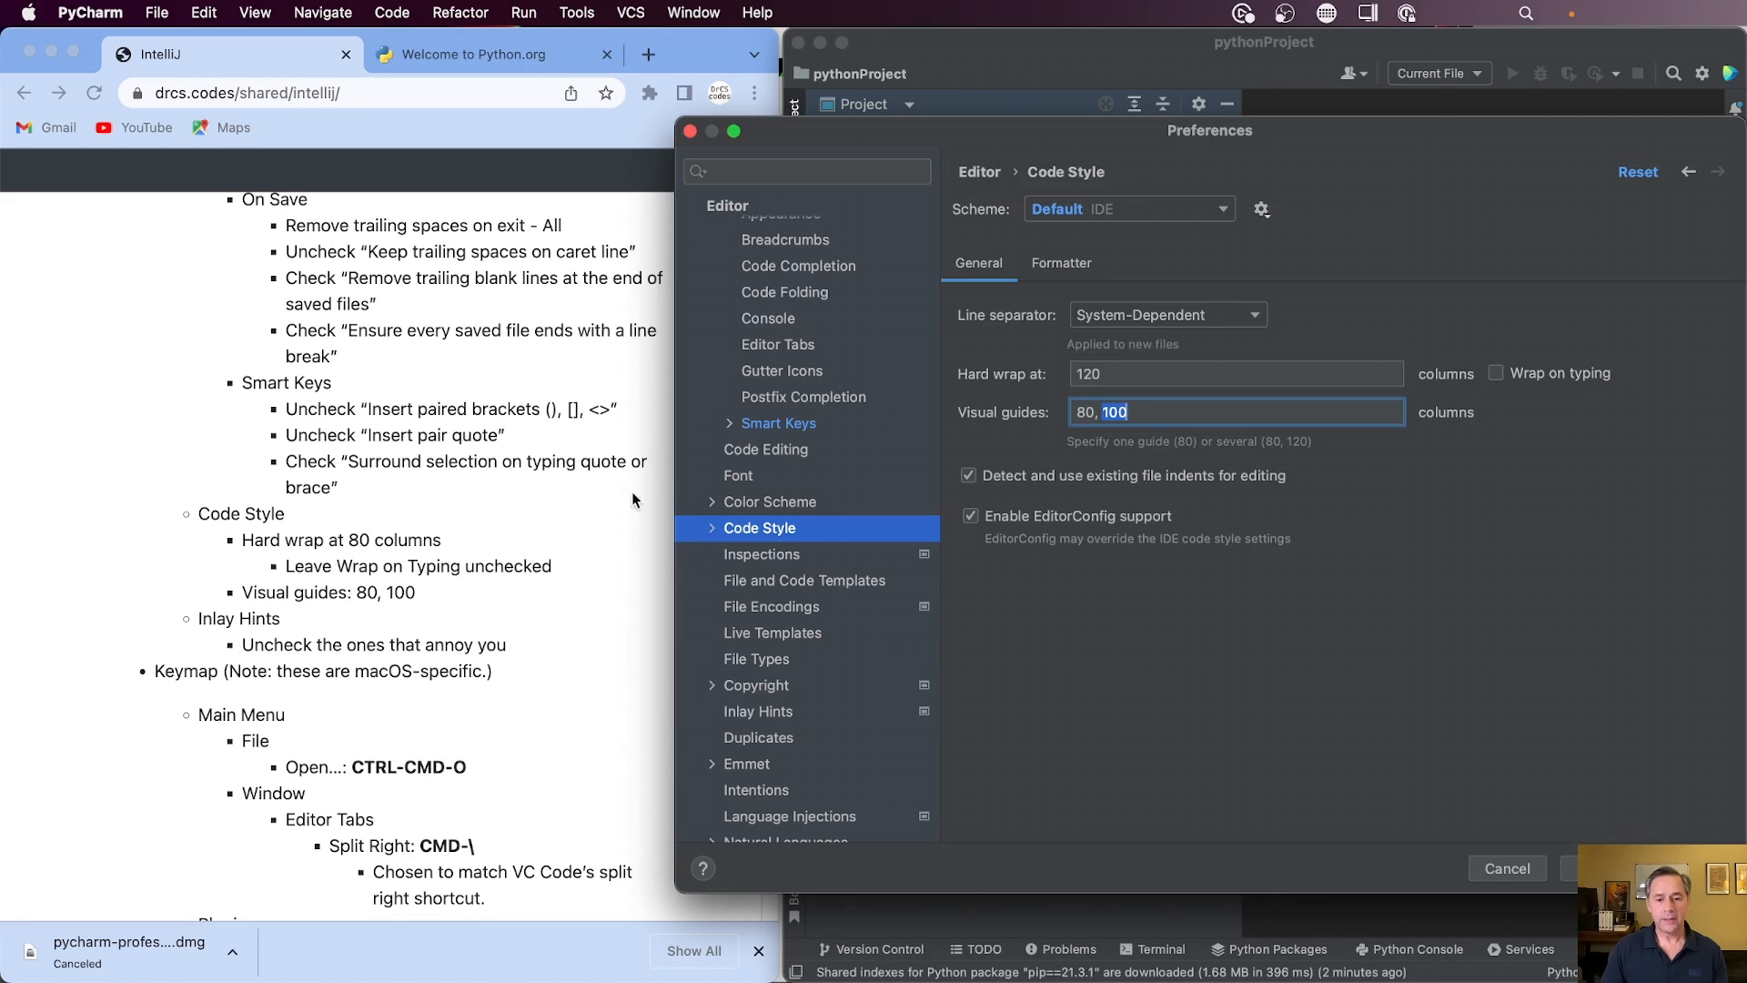
{"action": "scroll", "coordinate": [791, 605], "scroll_direction": "down", "scroll_amount": 5}
{"action": "left_click", "coordinate": [781, 575]}
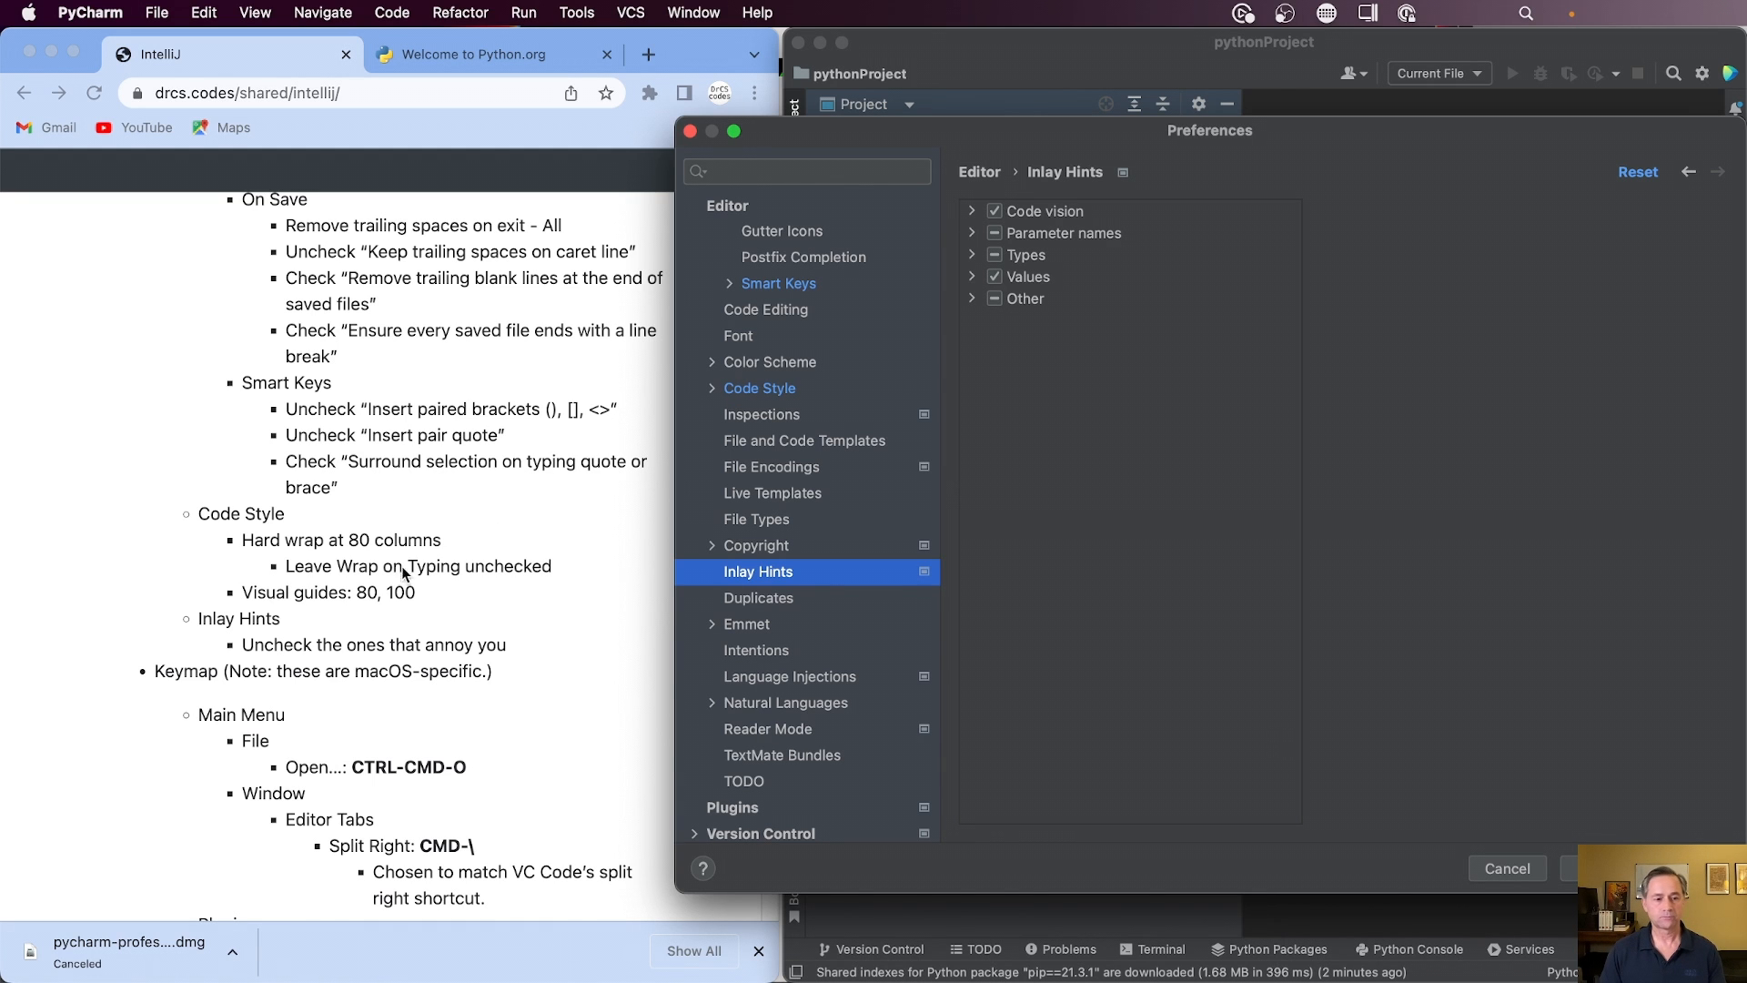
- Following the keymap instructions, assign the keyboard shortcut Control-Command-O to the Open... action under Main Menu, File
{"action": "scroll", "coordinate": [405, 577], "scroll_direction": "down", "scroll_amount": 5}
{"action": "scroll", "coordinate": [376, 610], "scroll_direction": "down", "scroll_amount": 1}
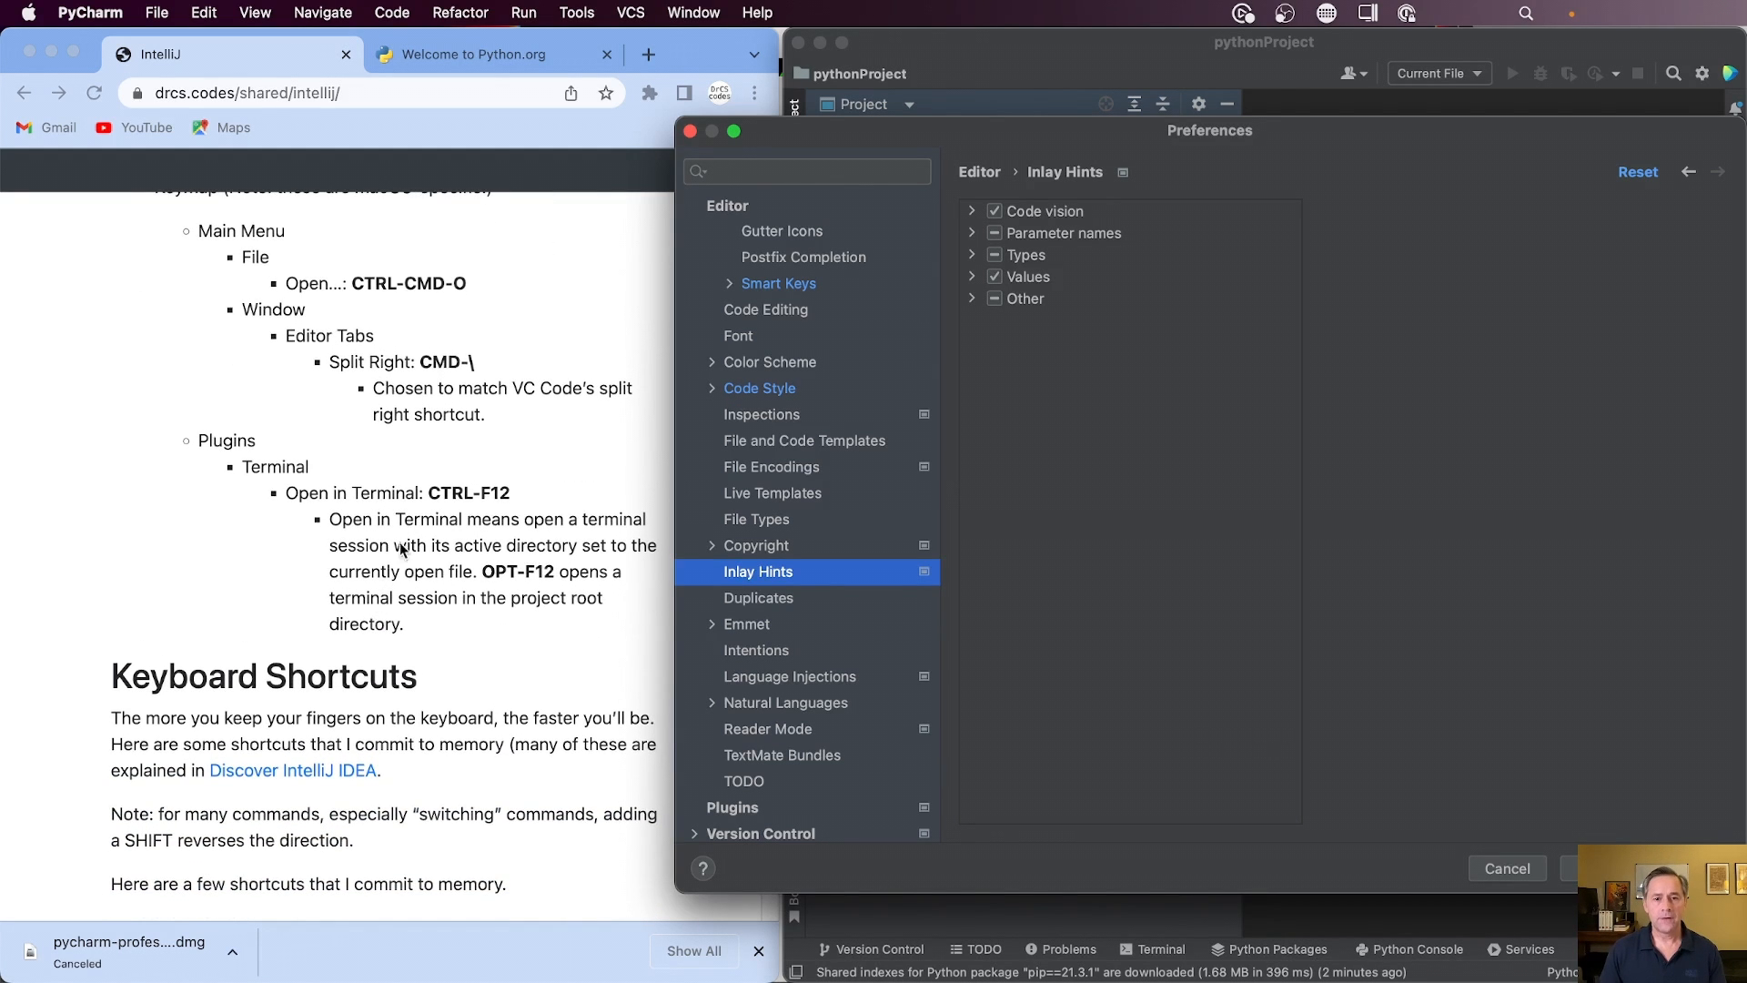
{"action": "scroll", "coordinate": [787, 407], "scroll_direction": "up", "scroll_amount": 1}
{"action": "scroll", "coordinate": [787, 407], "scroll_direction": "up", "scroll_amount": 10}
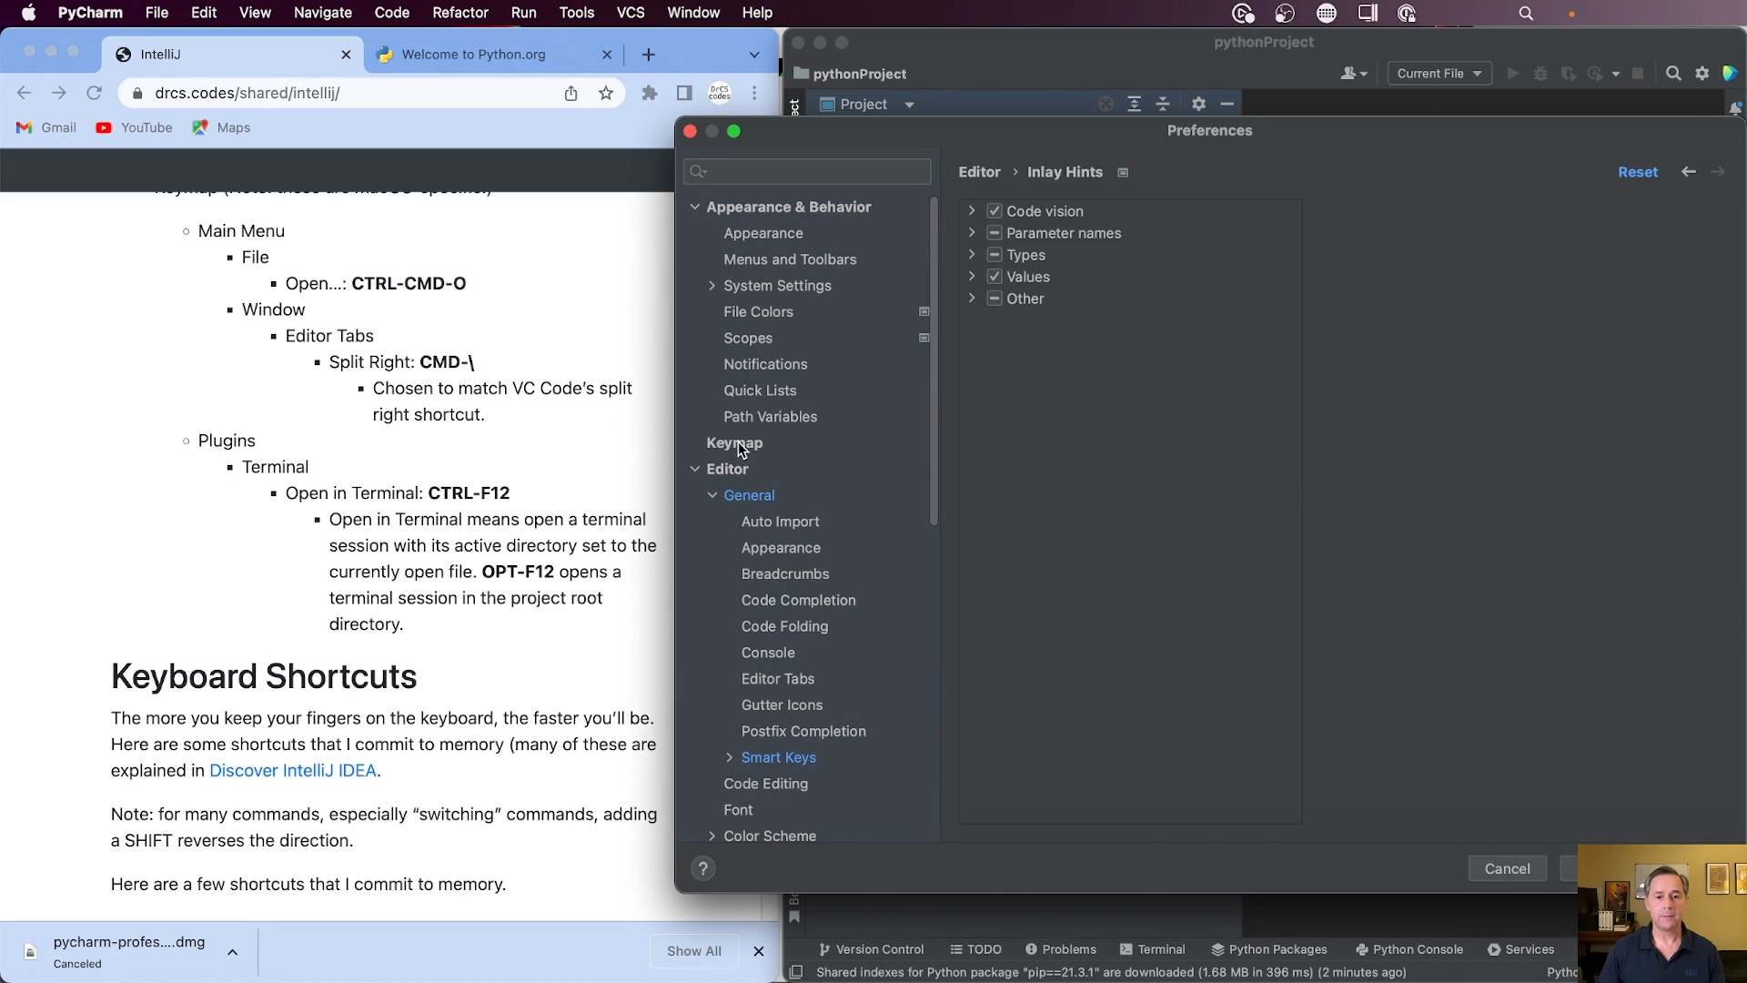
{"action": "left_click", "coordinate": [741, 446]}
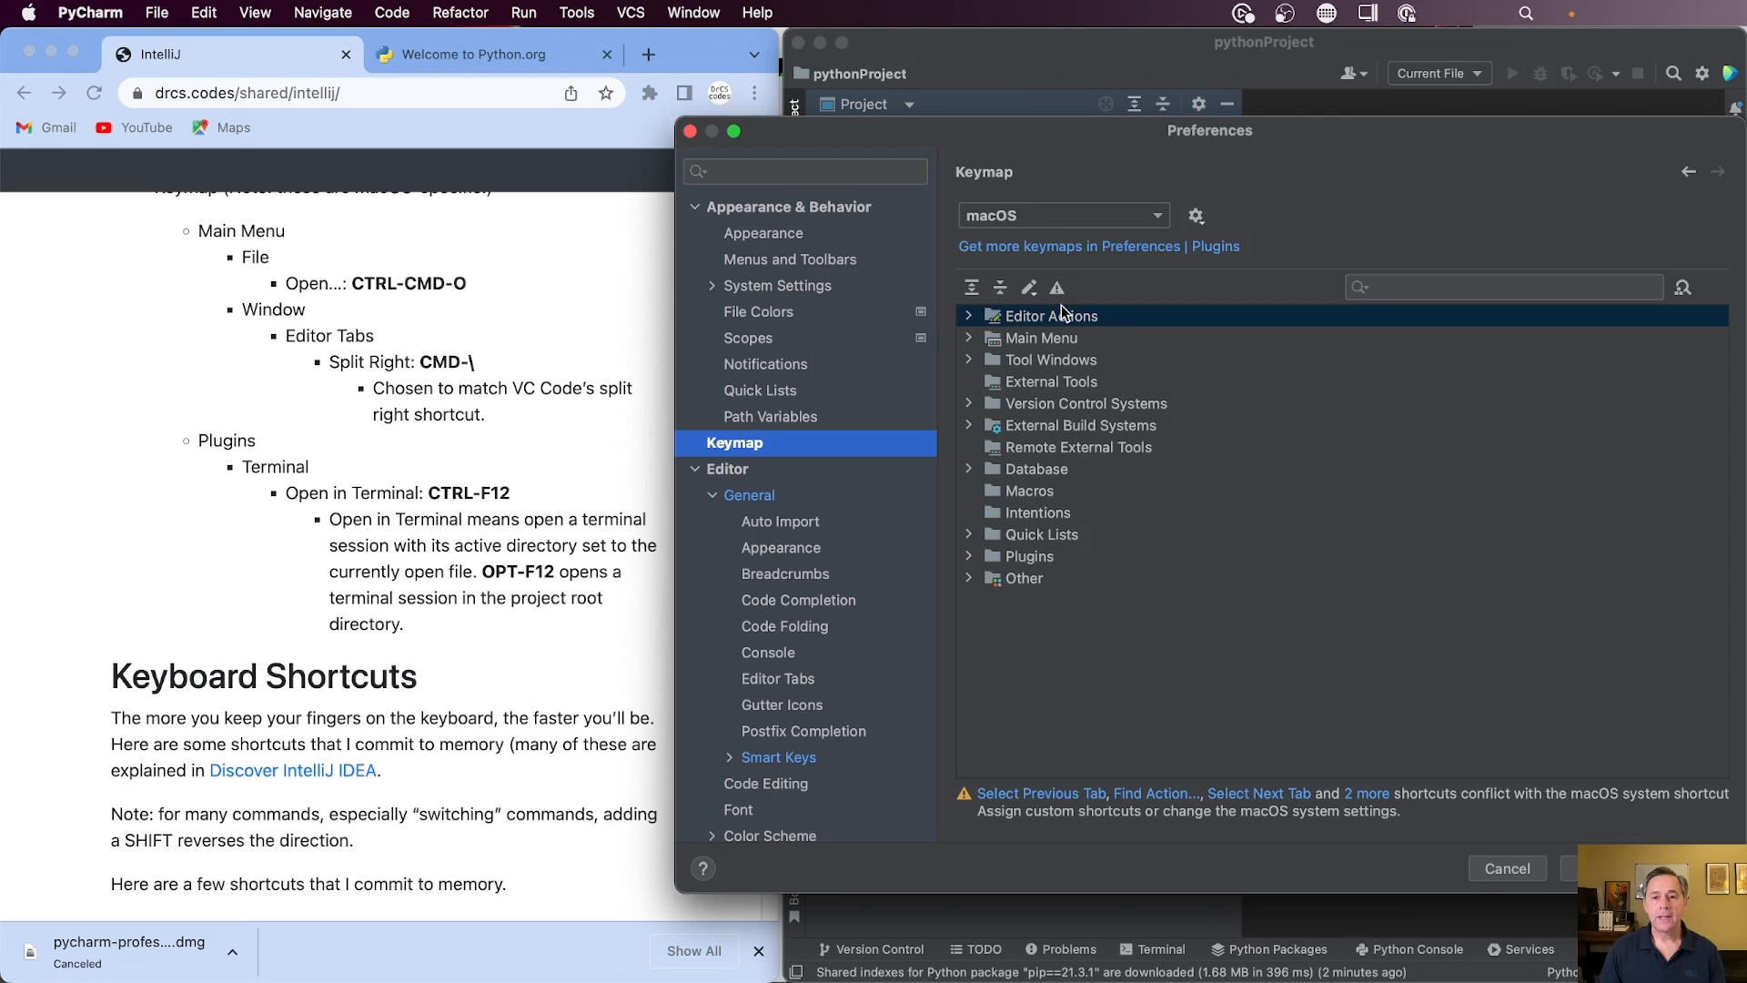
{"action": "left_click", "coordinate": [970, 342]}
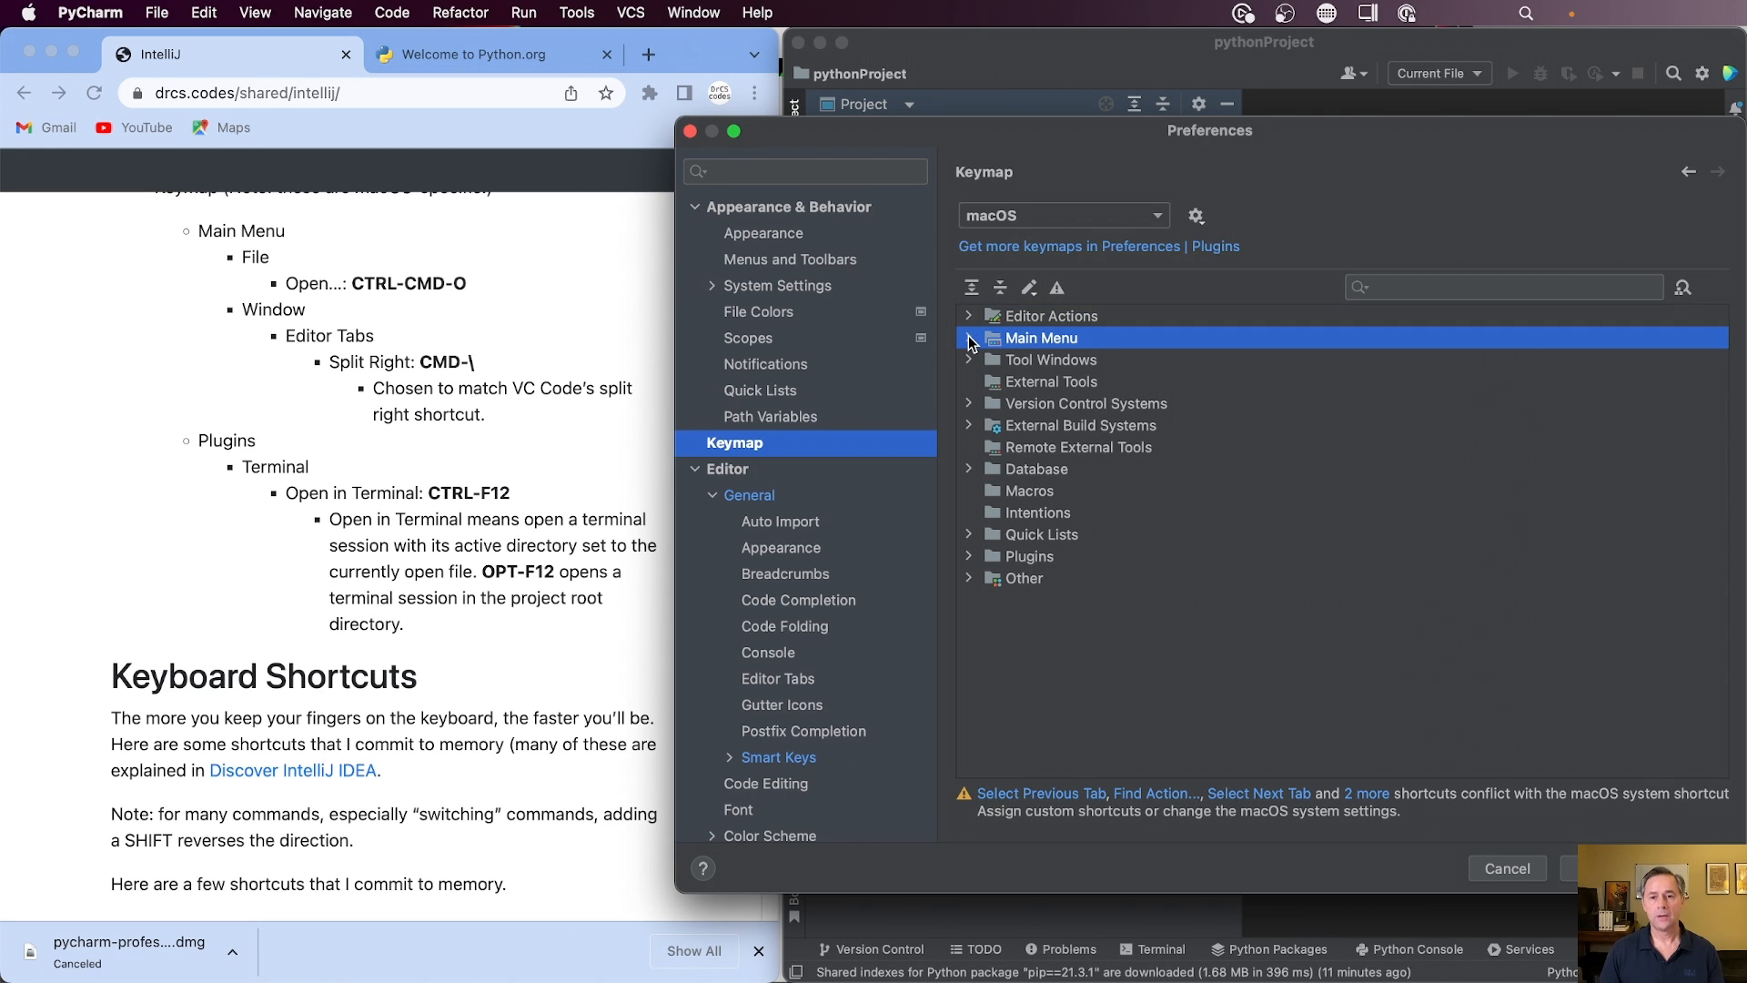
{"action": "left_click", "coordinate": [971, 341]}
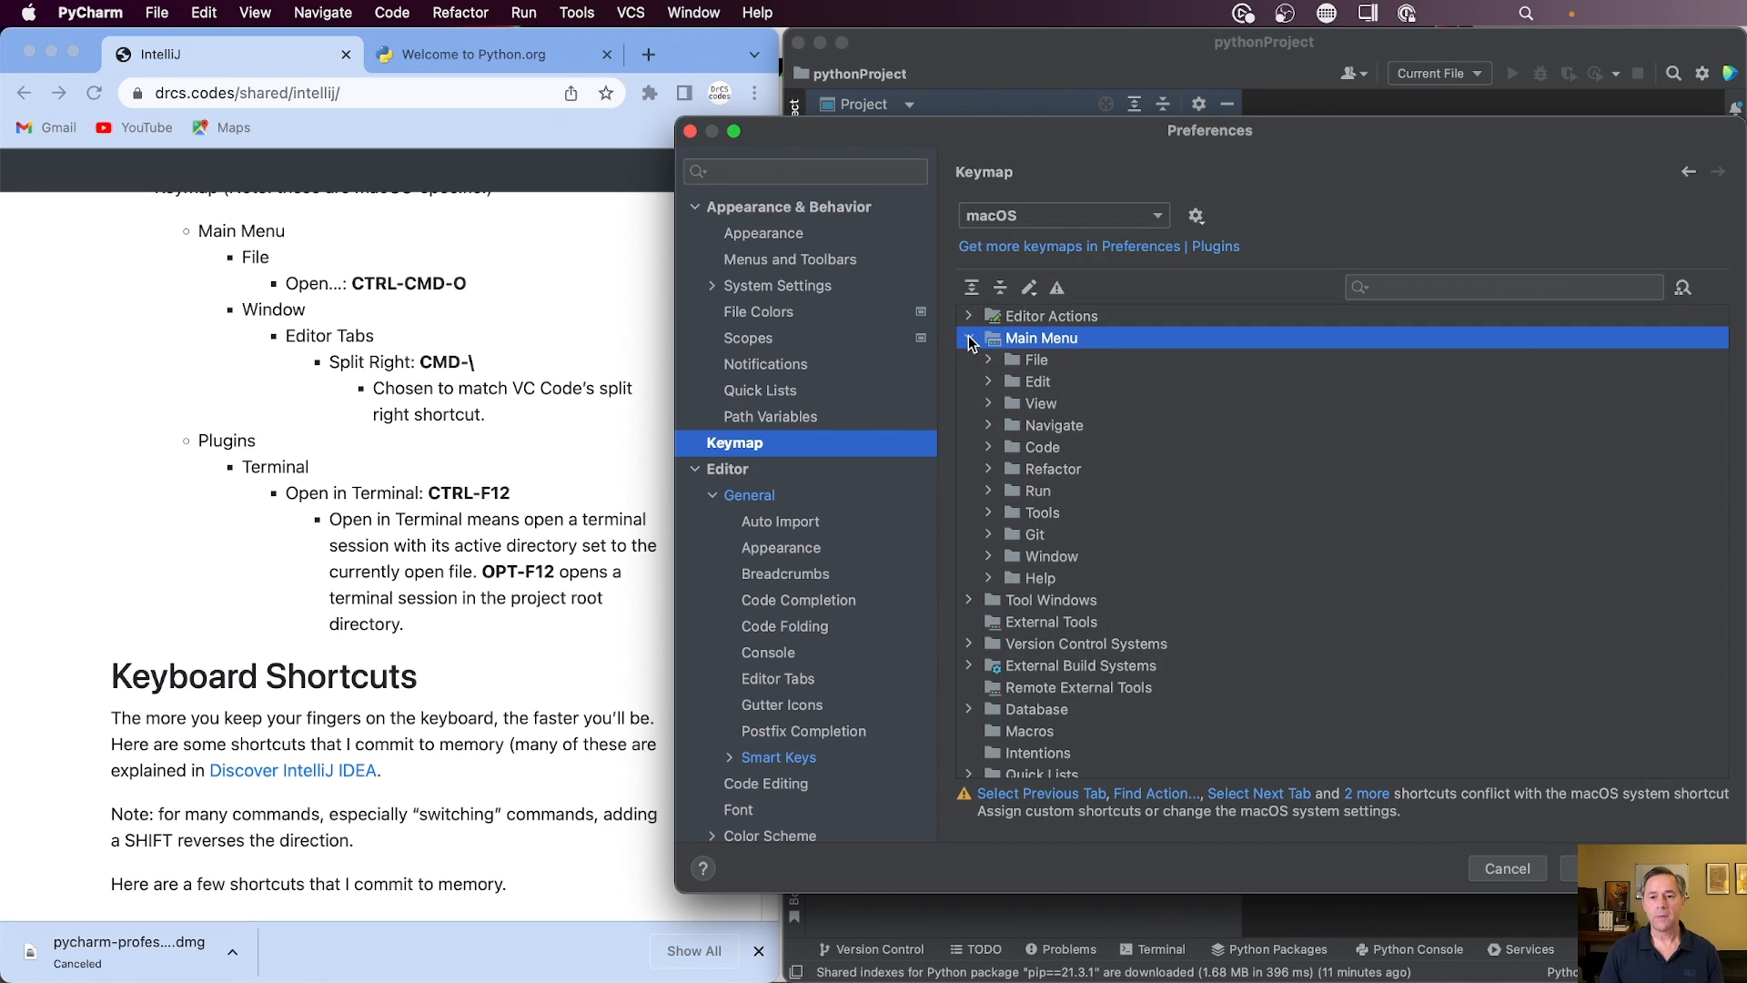
{"action": "left_click", "coordinate": [990, 360]}
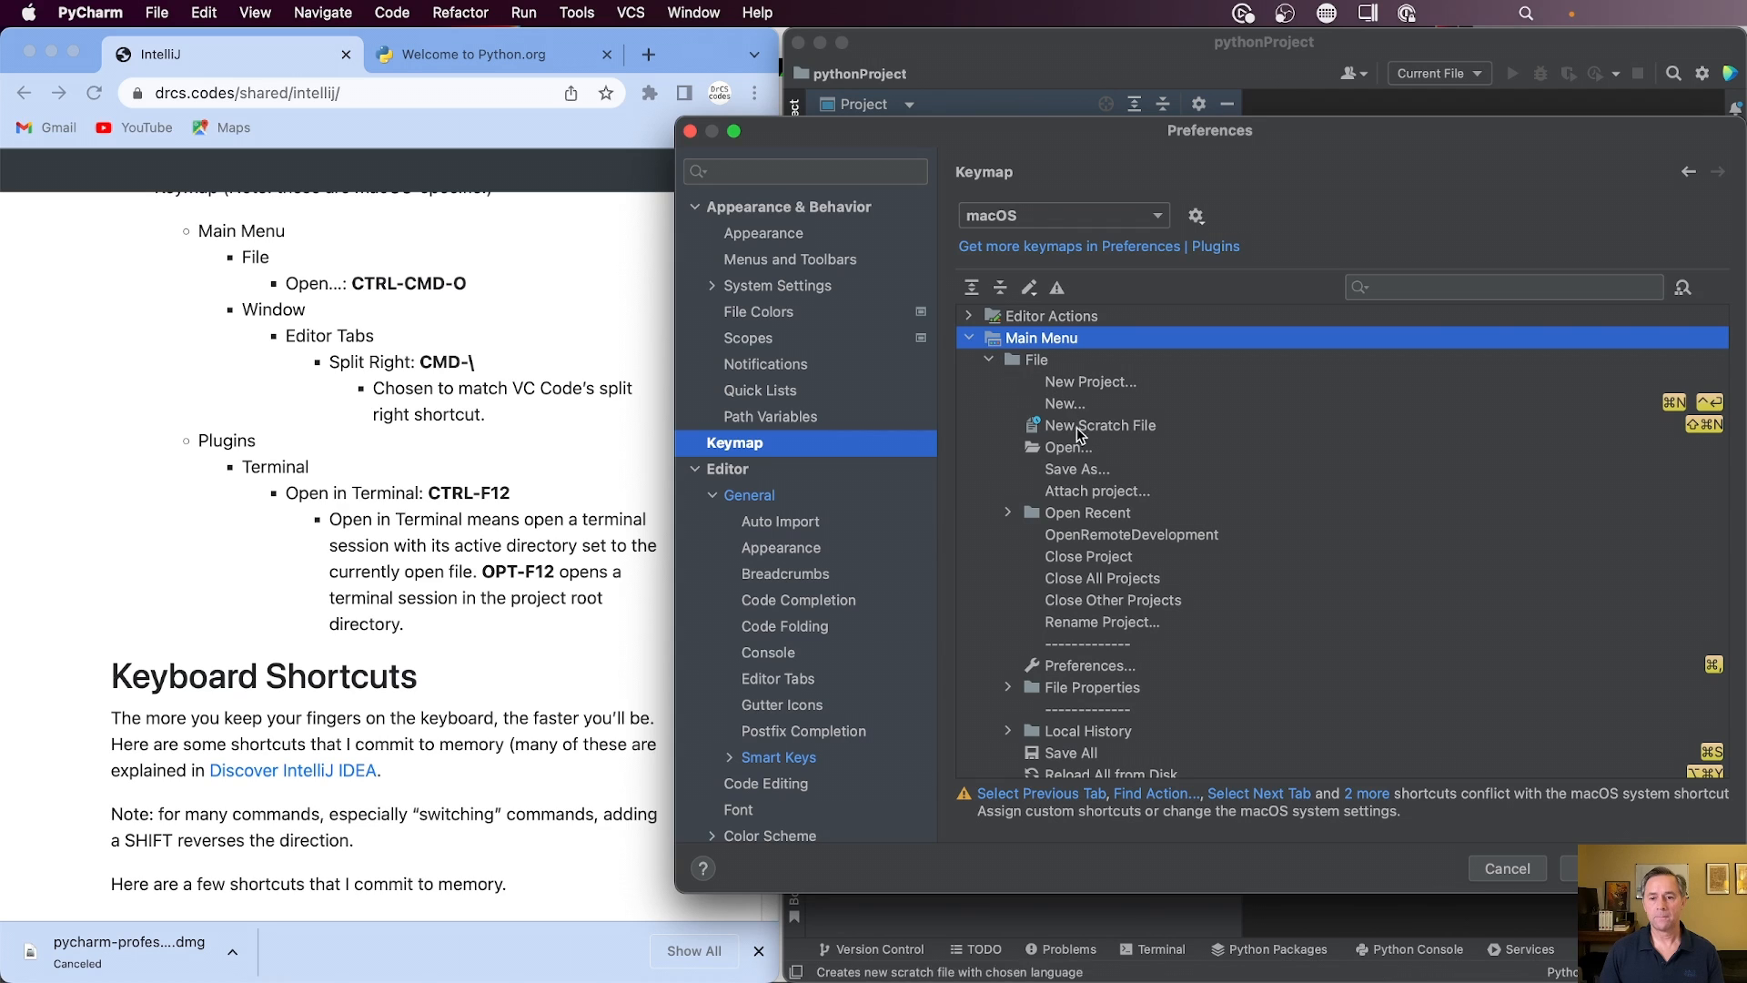
{"action": "left_click", "coordinate": [1082, 450]}
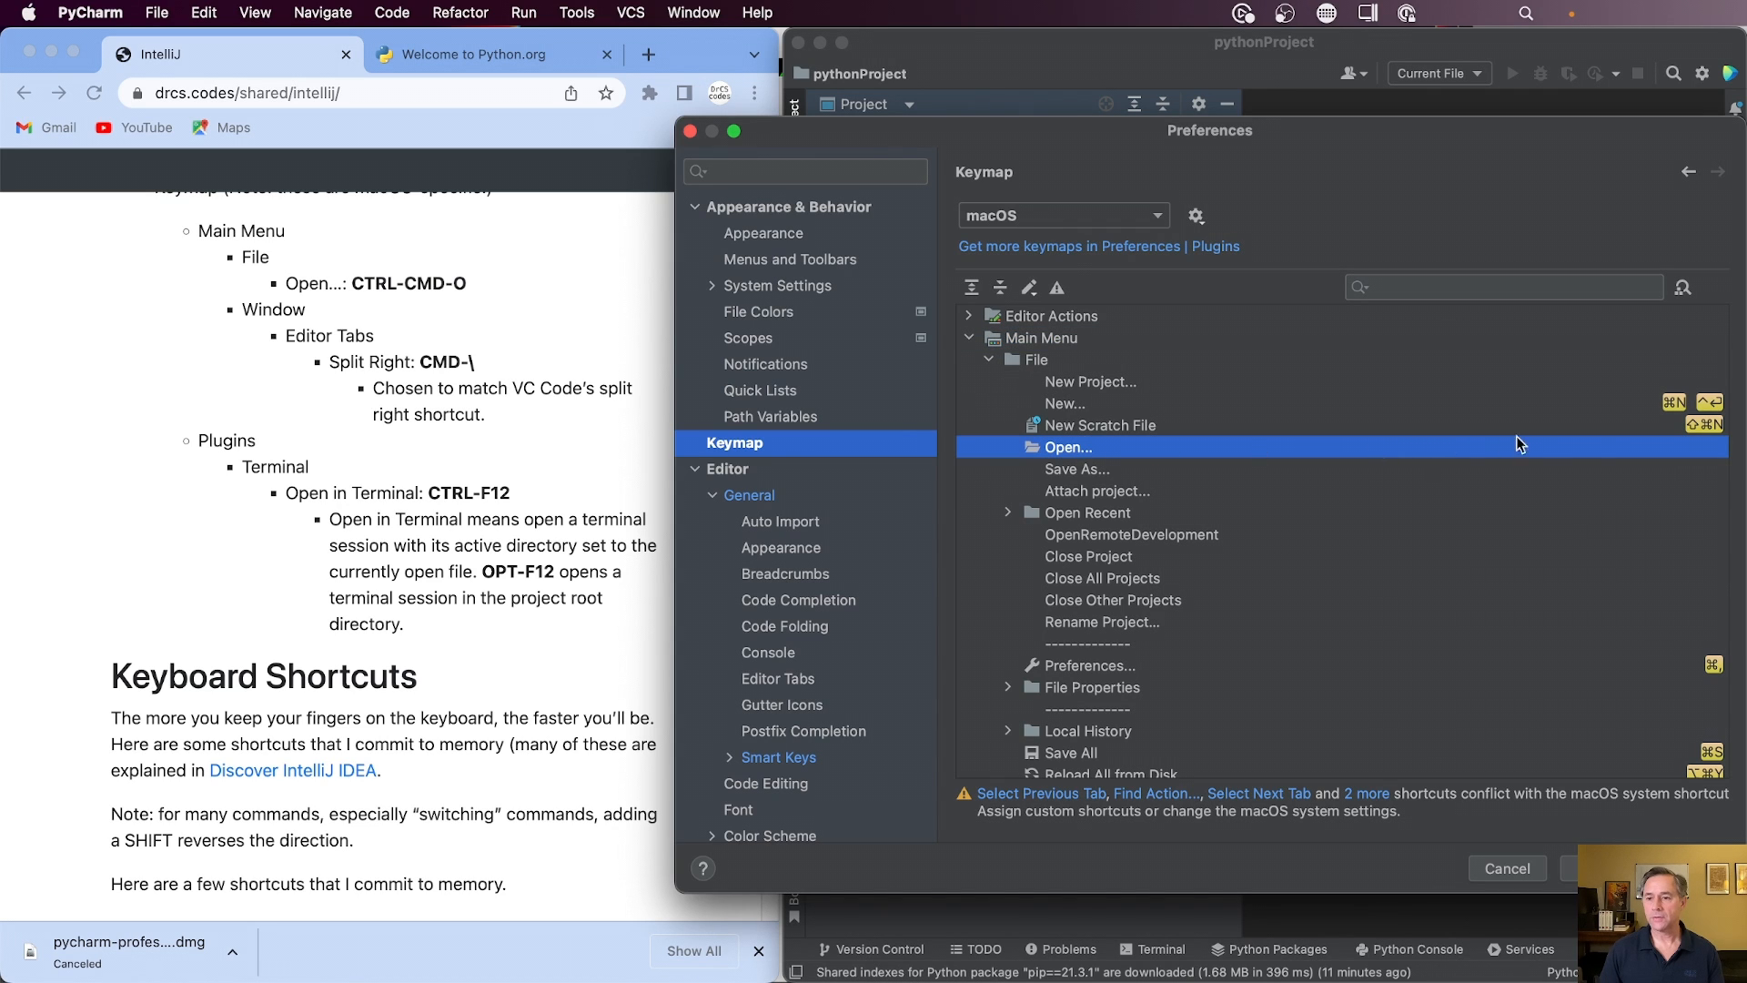
{"action": "double_click", "coordinate": [1067, 450]}
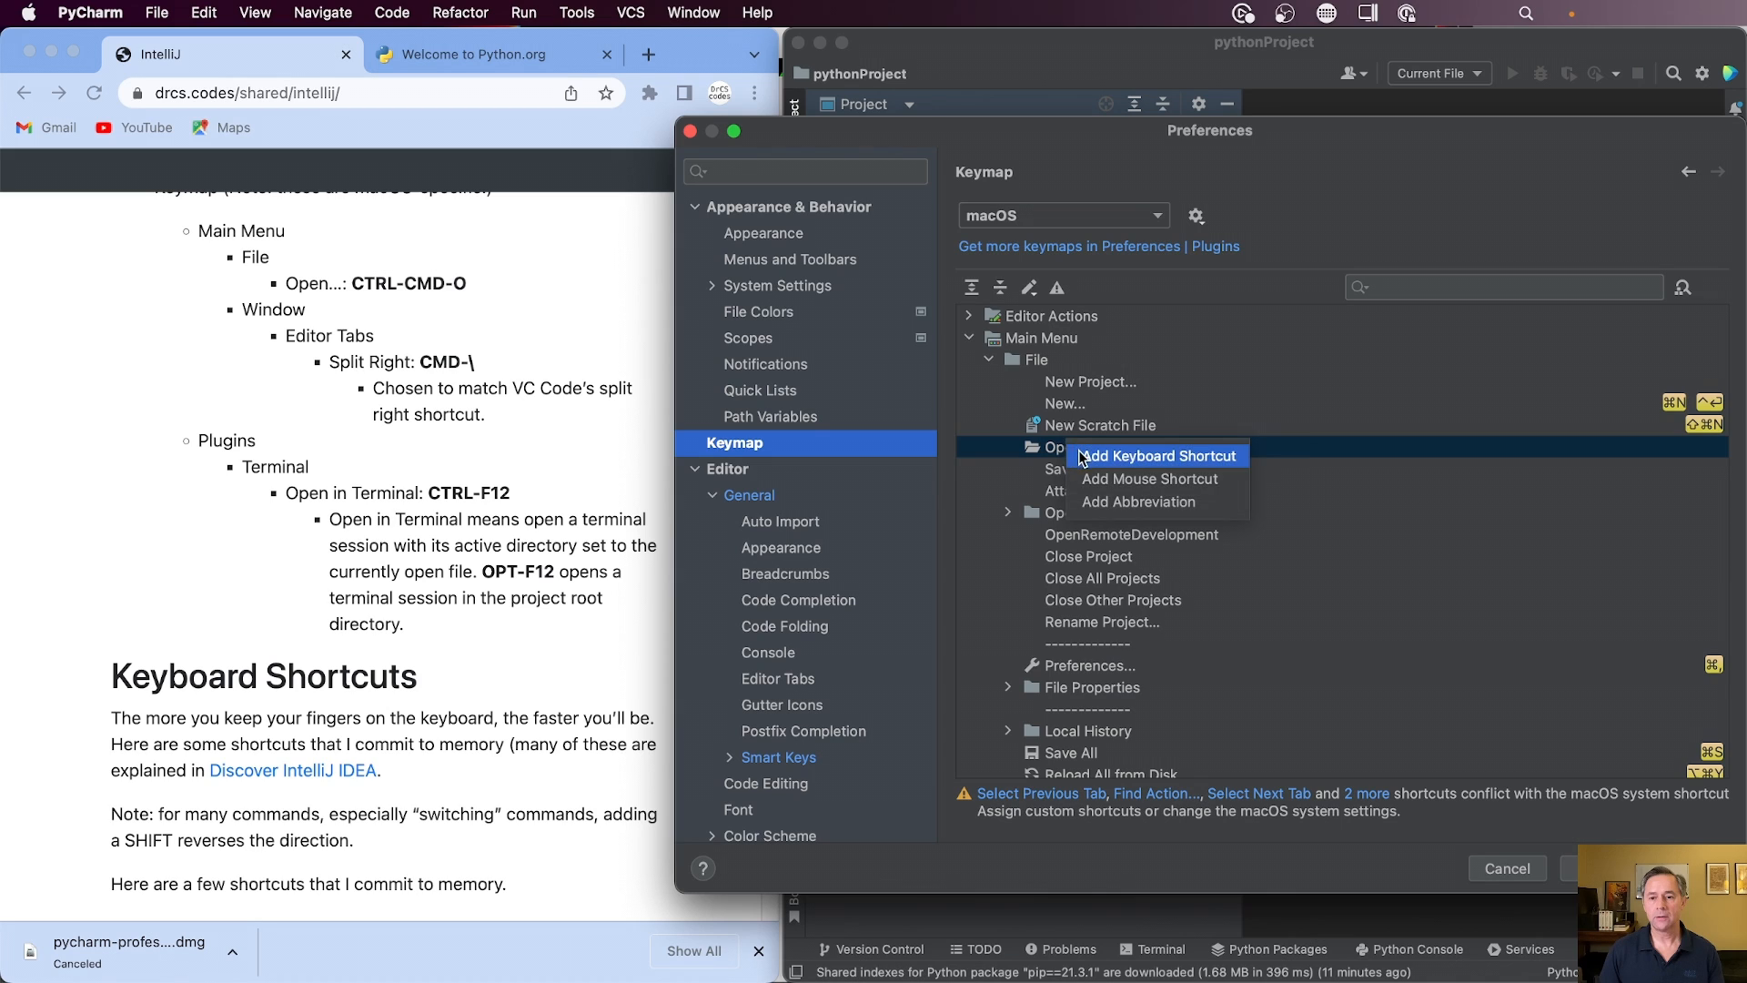
{"action": "left_click", "coordinate": [1083, 456]}
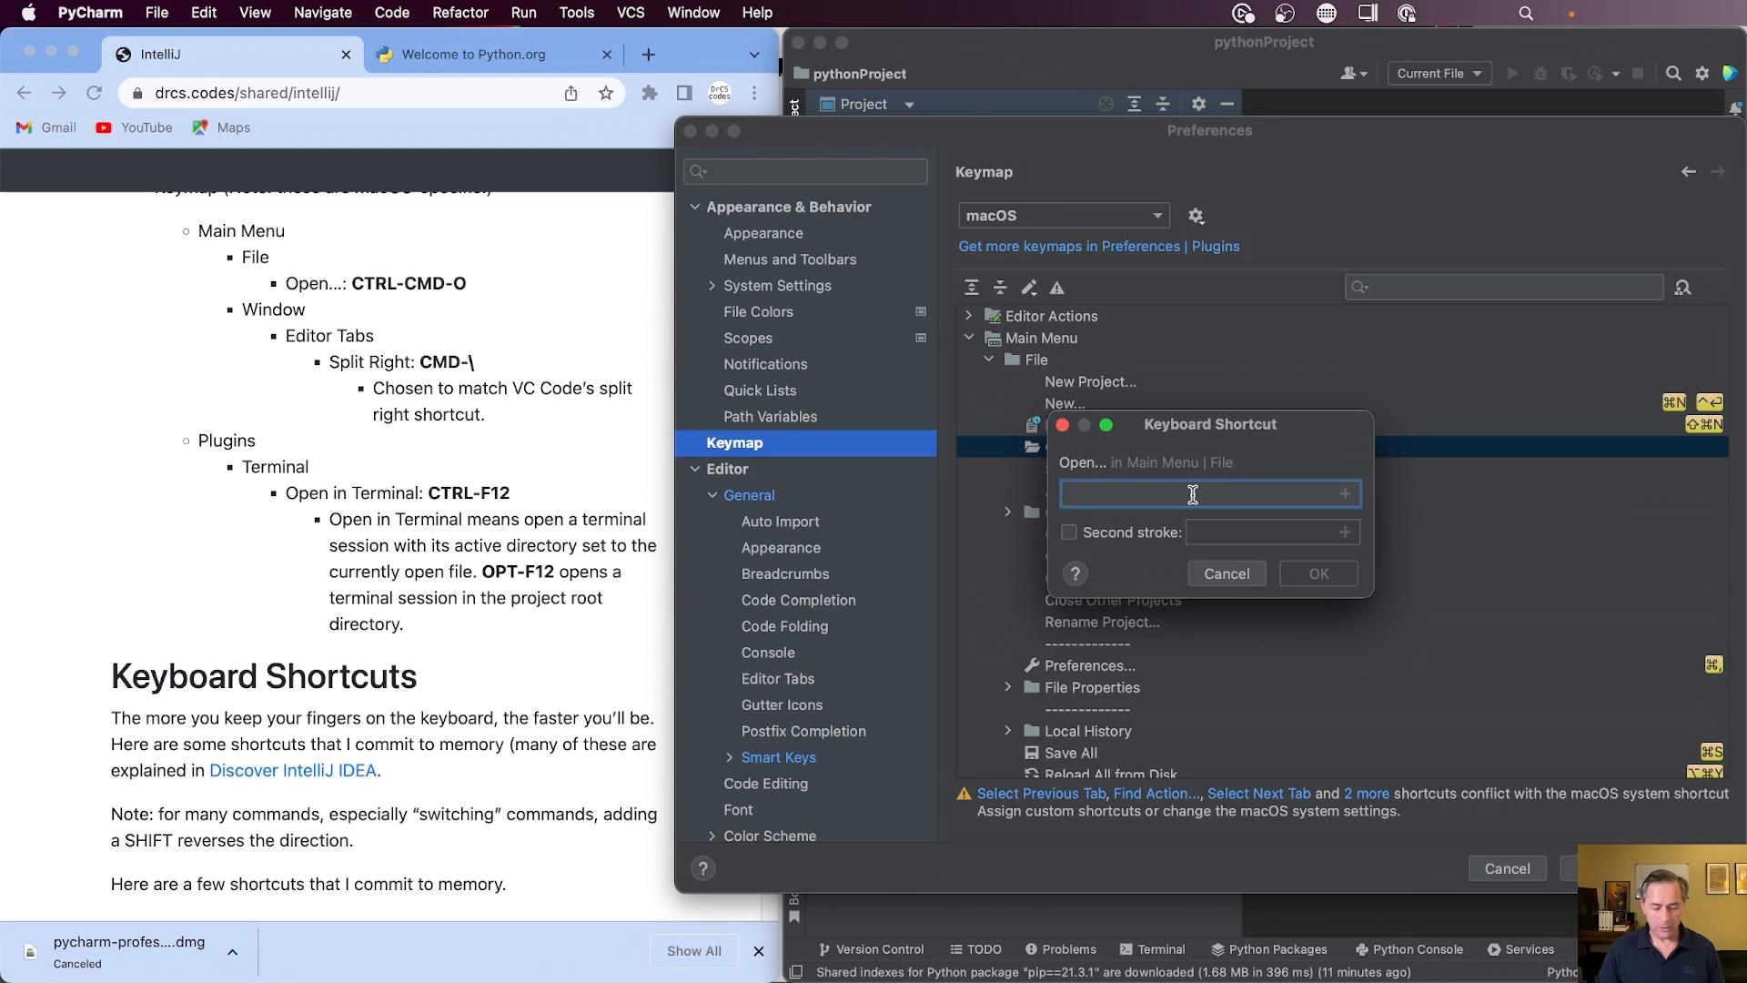
{"action": "key", "text": "ctrl+super+o"}
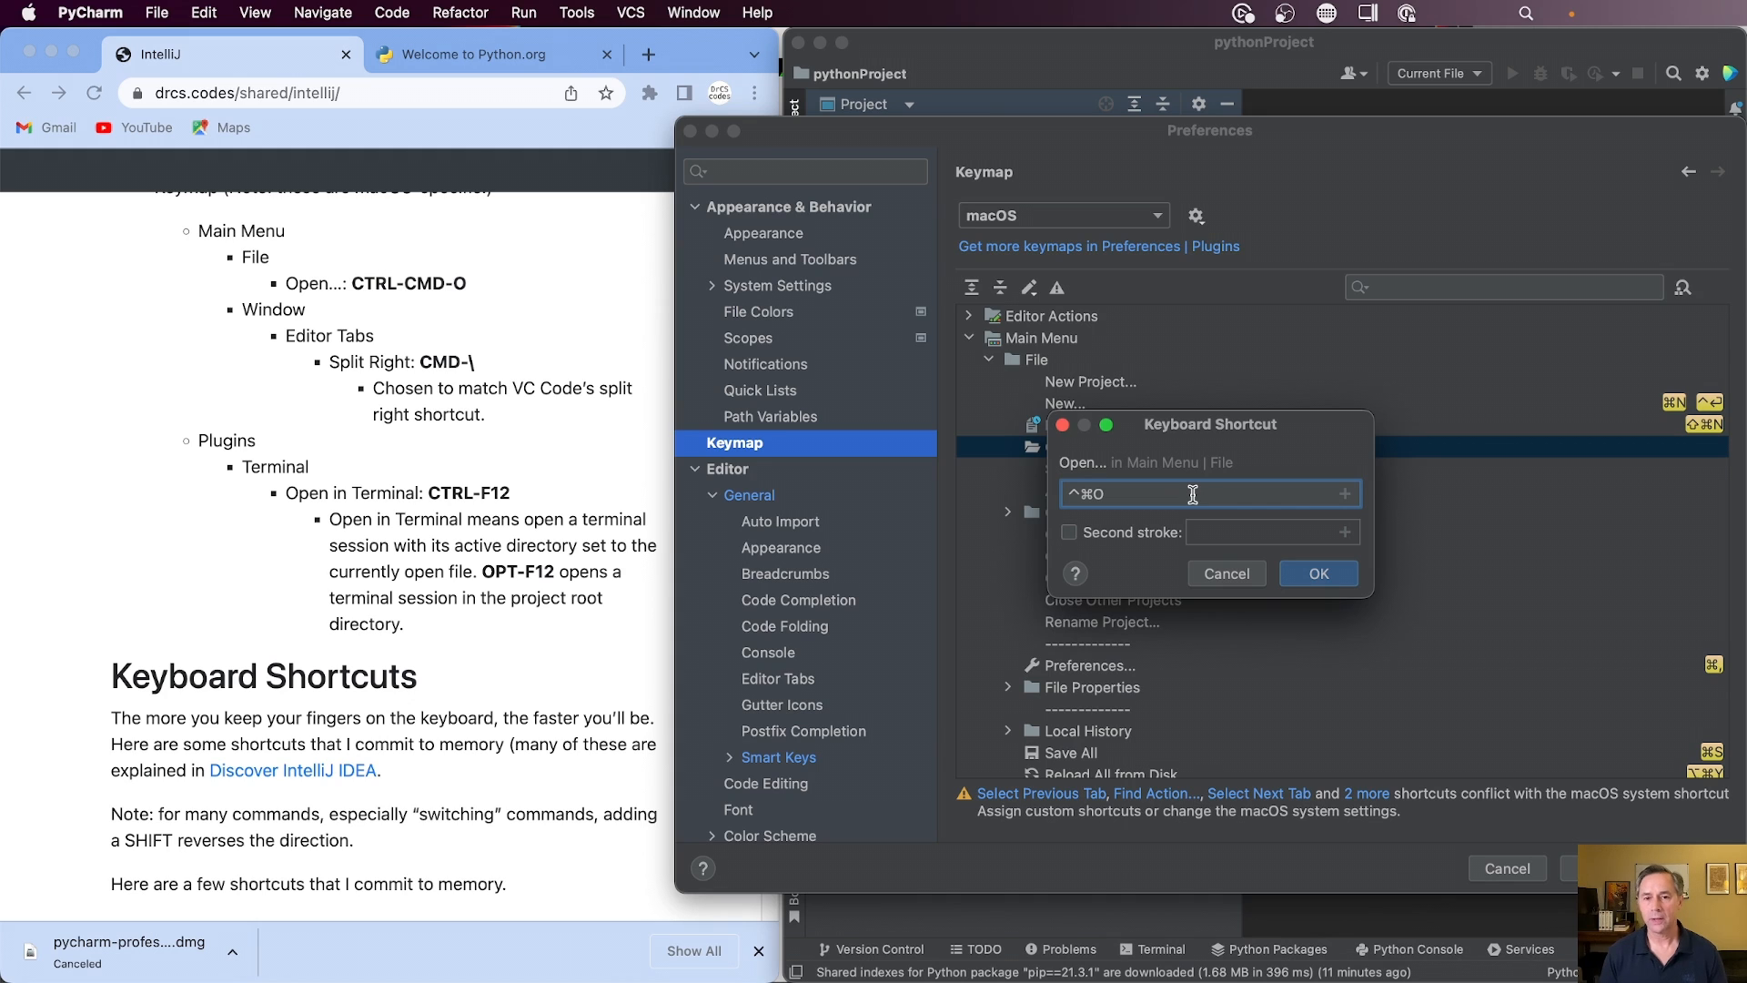
{"action": "left_click", "coordinate": [1300, 568]}
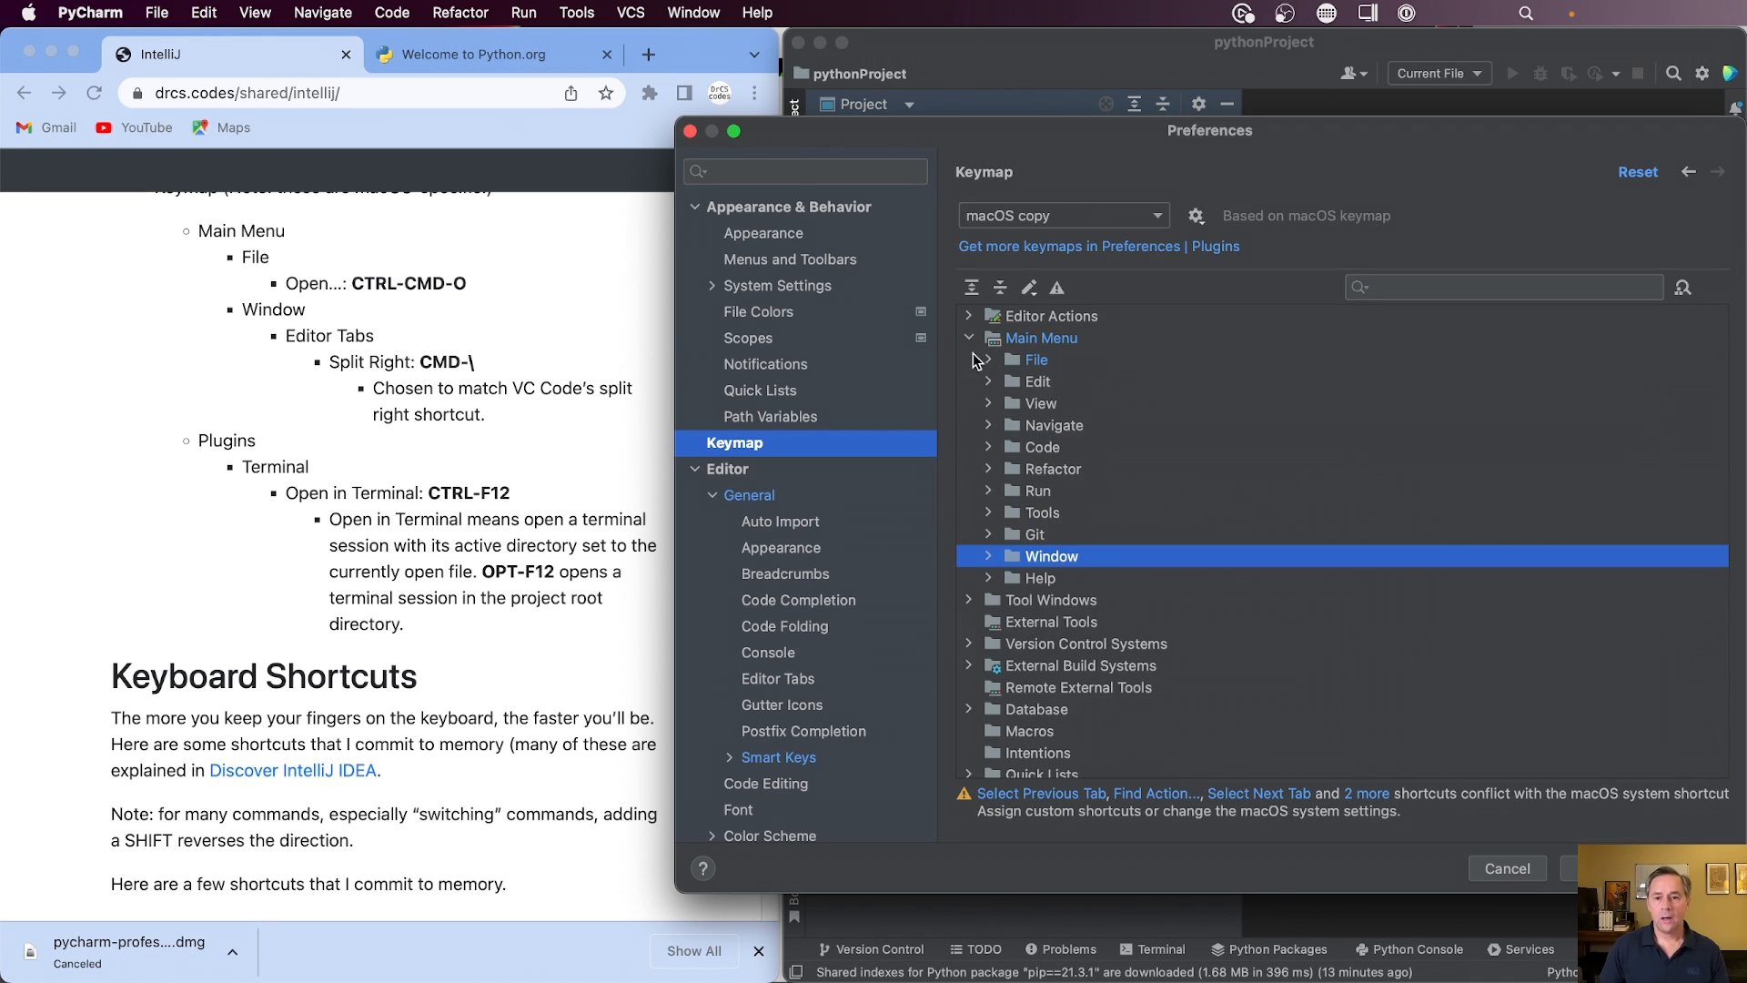
- Assign the keyboard shortcut Control-F12 to the Open in Terminal action under Plugins, Terminal, and save the preferences
{"action": "left_click", "coordinate": [970, 338]}
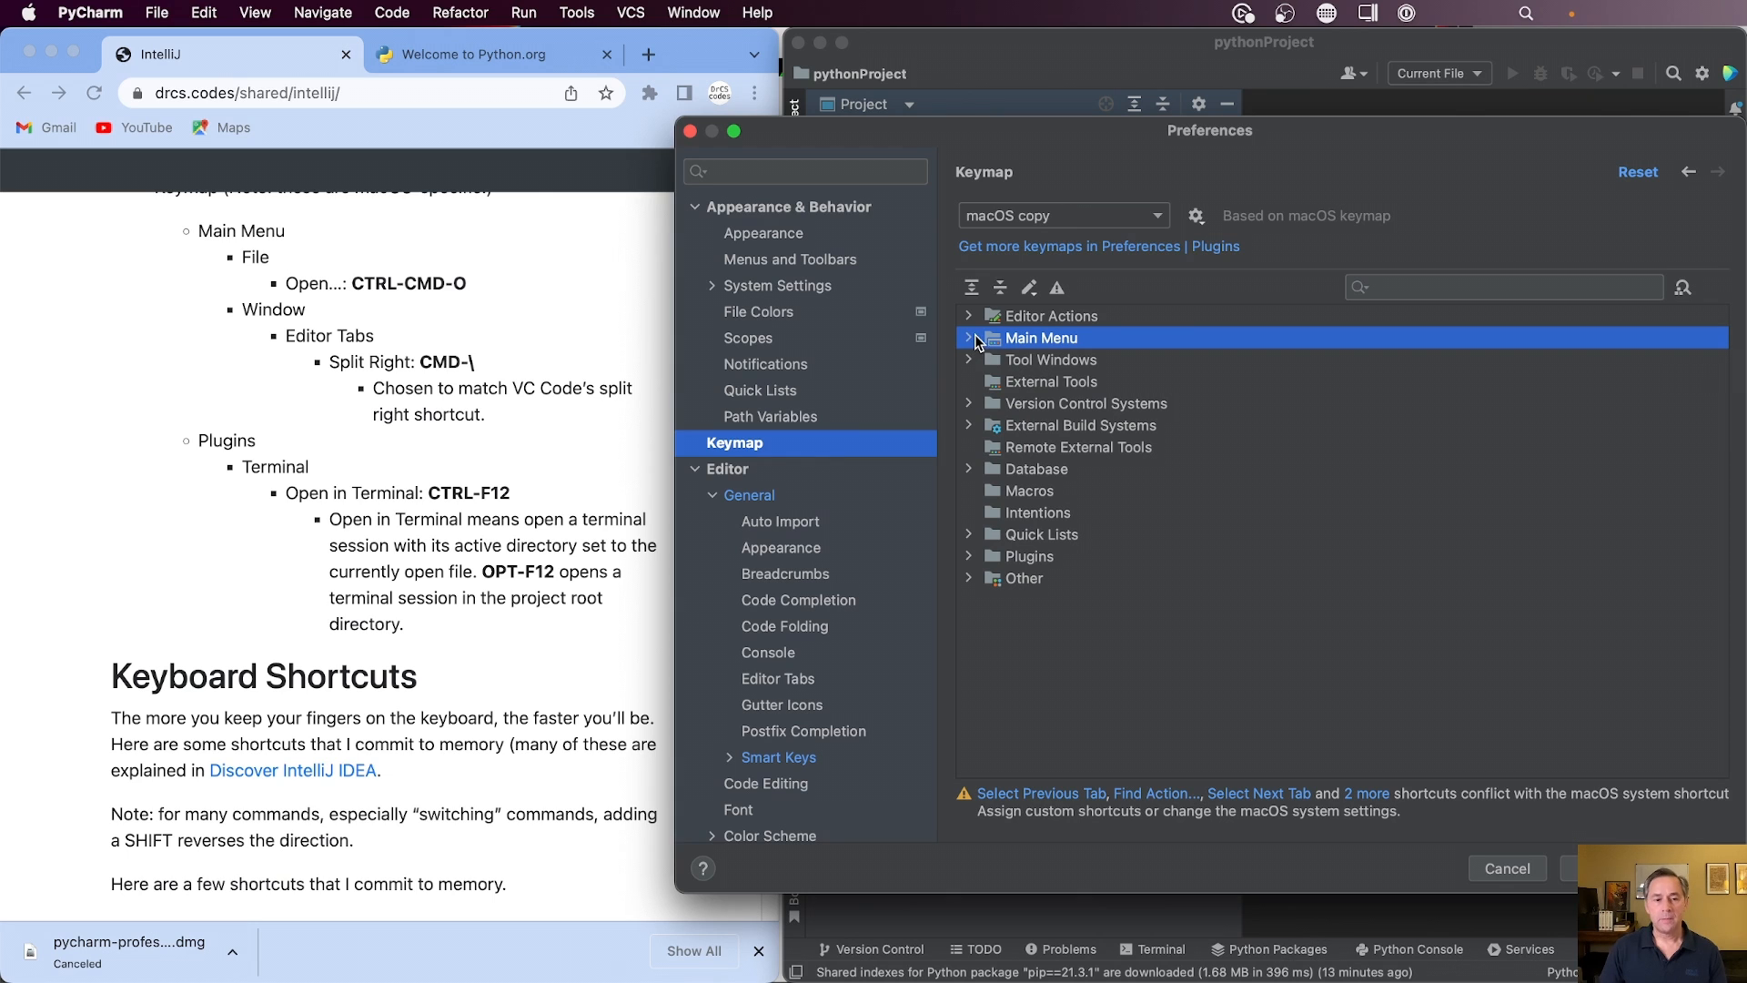
{"action": "left_click", "coordinate": [968, 556]}
{"action": "scroll", "coordinate": [1069, 610], "scroll_direction": "down", "scroll_amount": 15}
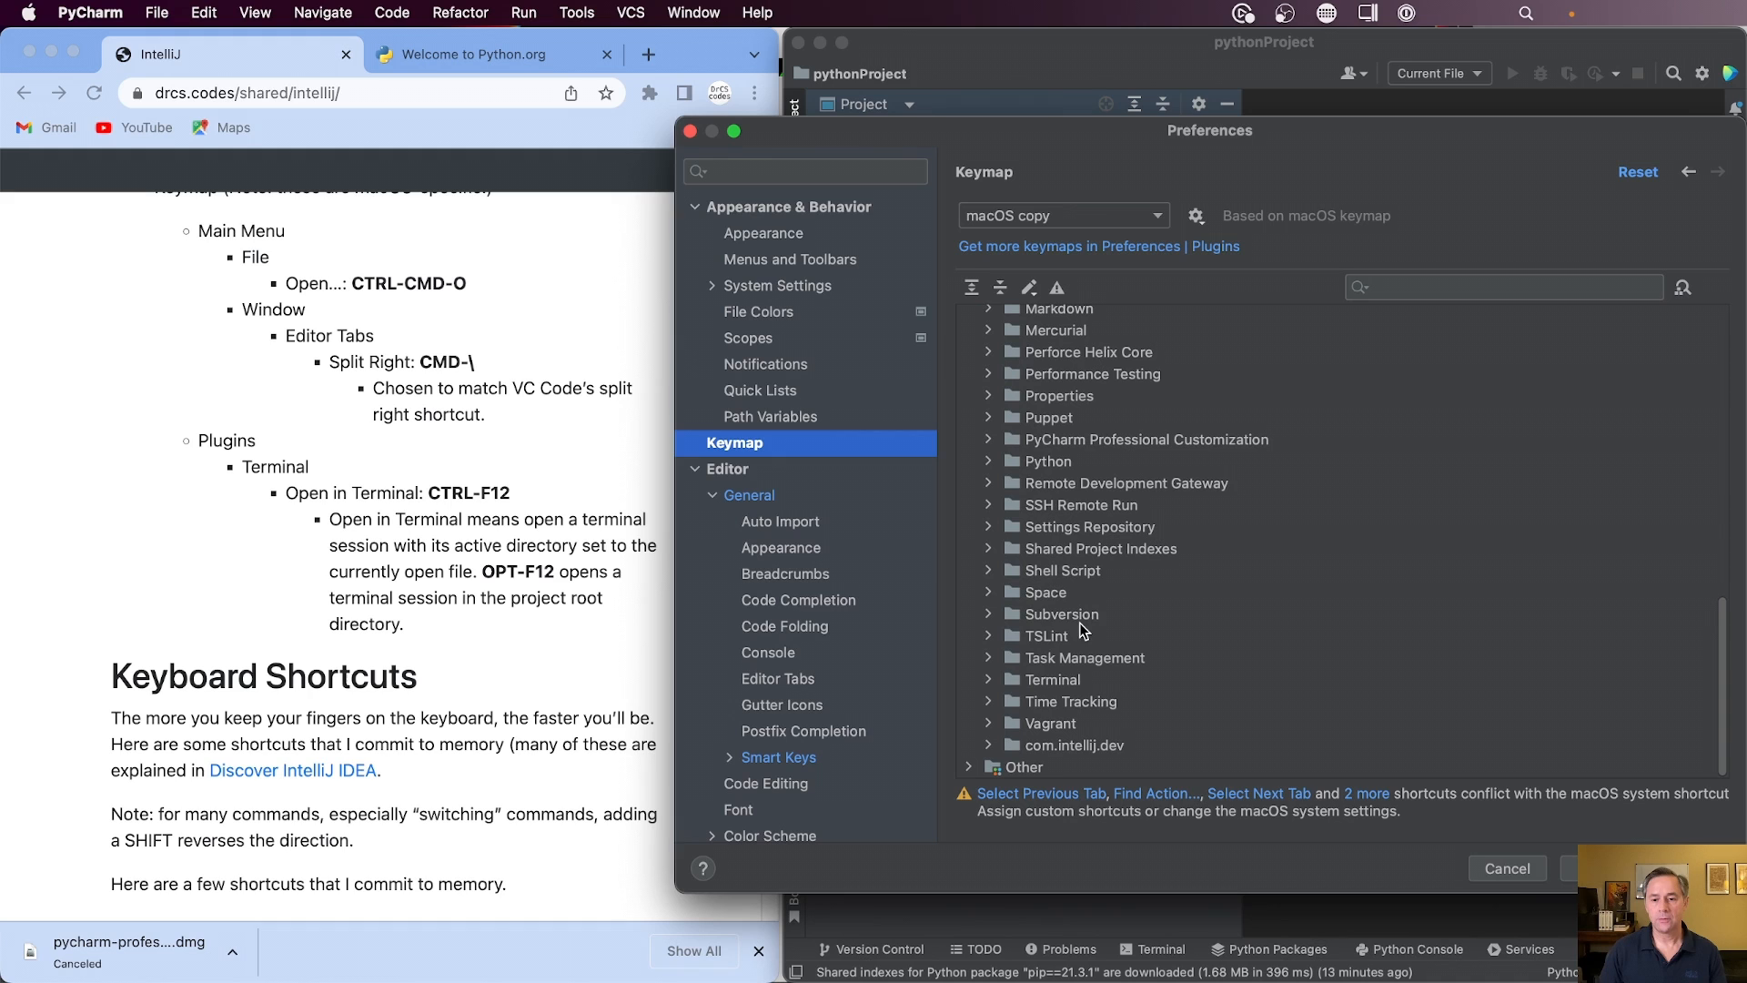
{"action": "left_click", "coordinate": [988, 679]}
{"action": "scroll", "coordinate": [1163, 689], "scroll_direction": "down", "scroll_amount": 10}
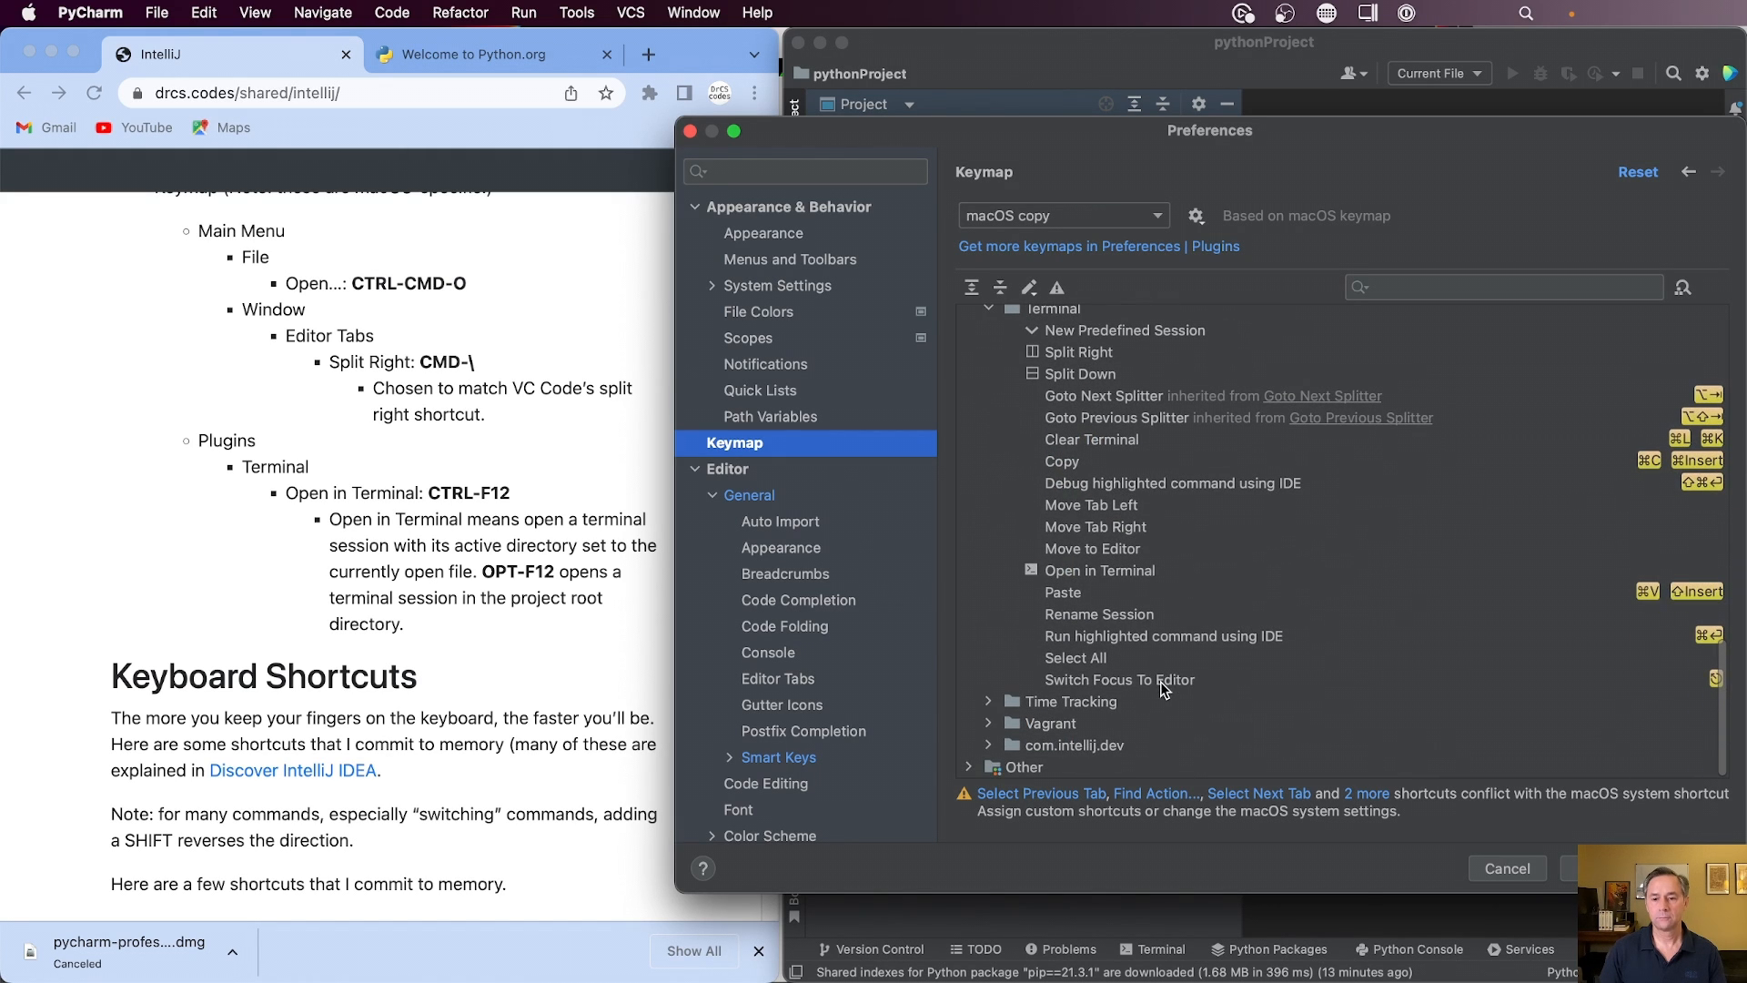
{"action": "left_click", "coordinate": [1125, 573]}
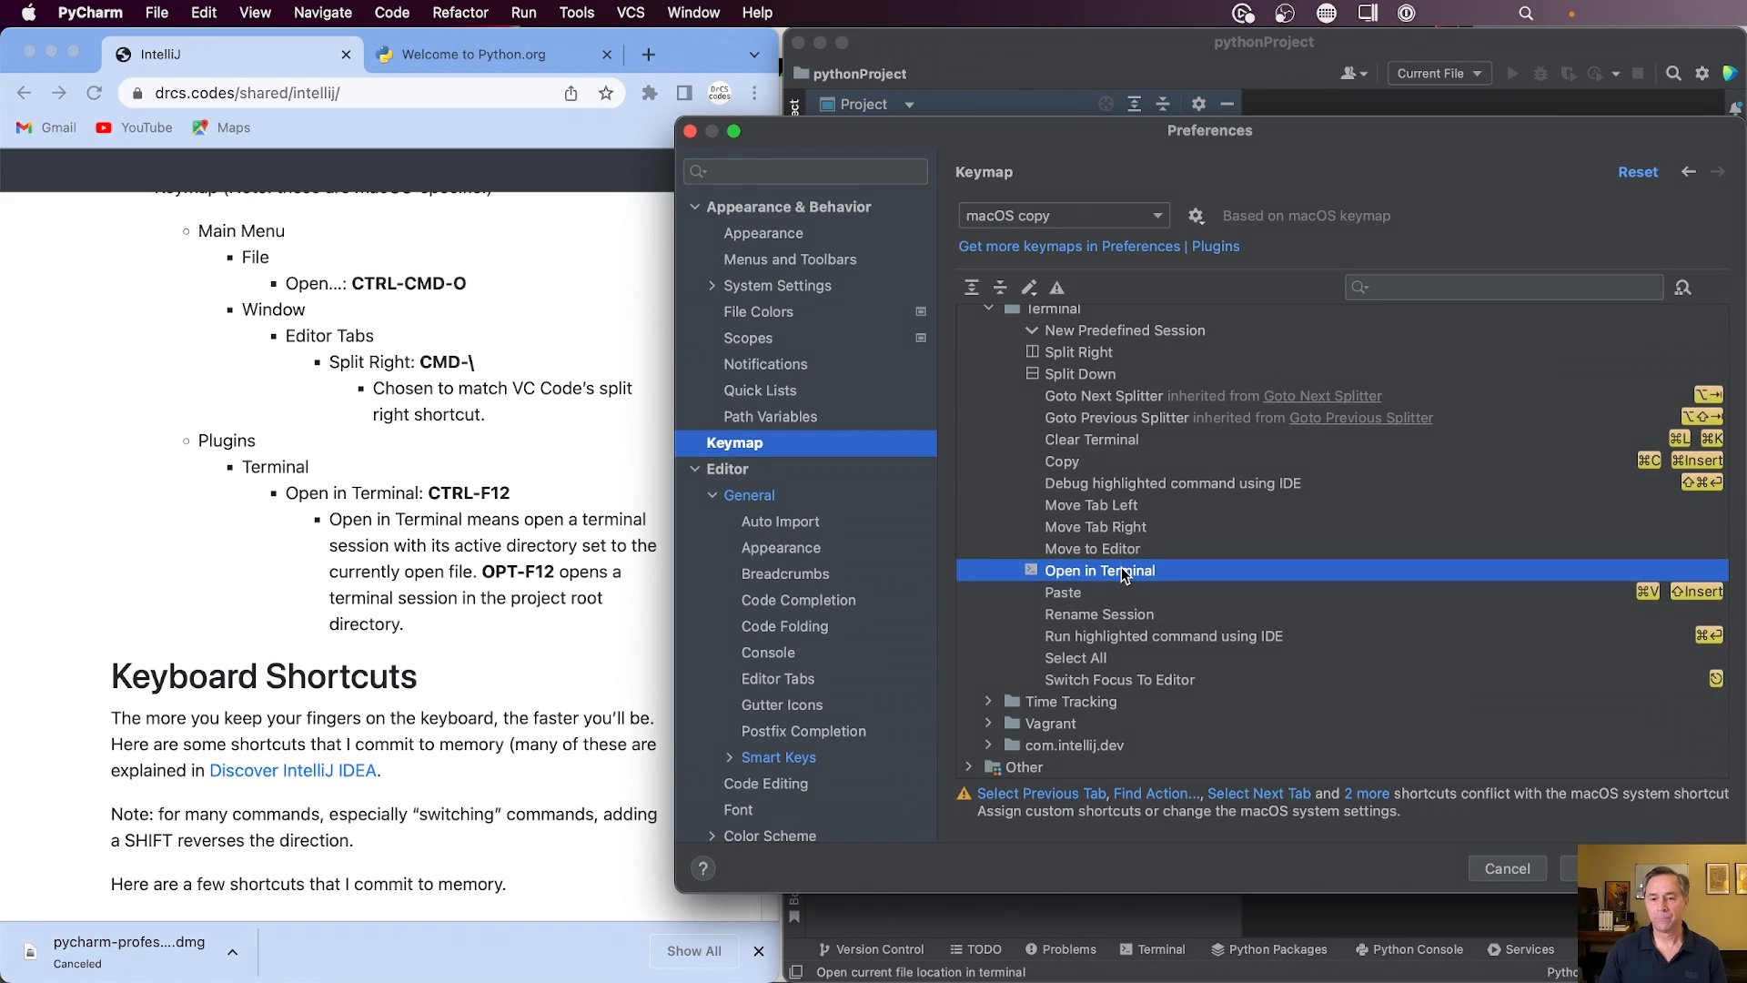
{"action": "right_click", "coordinate": [1125, 573]}
{"action": "left_click", "coordinate": [1149, 579]}
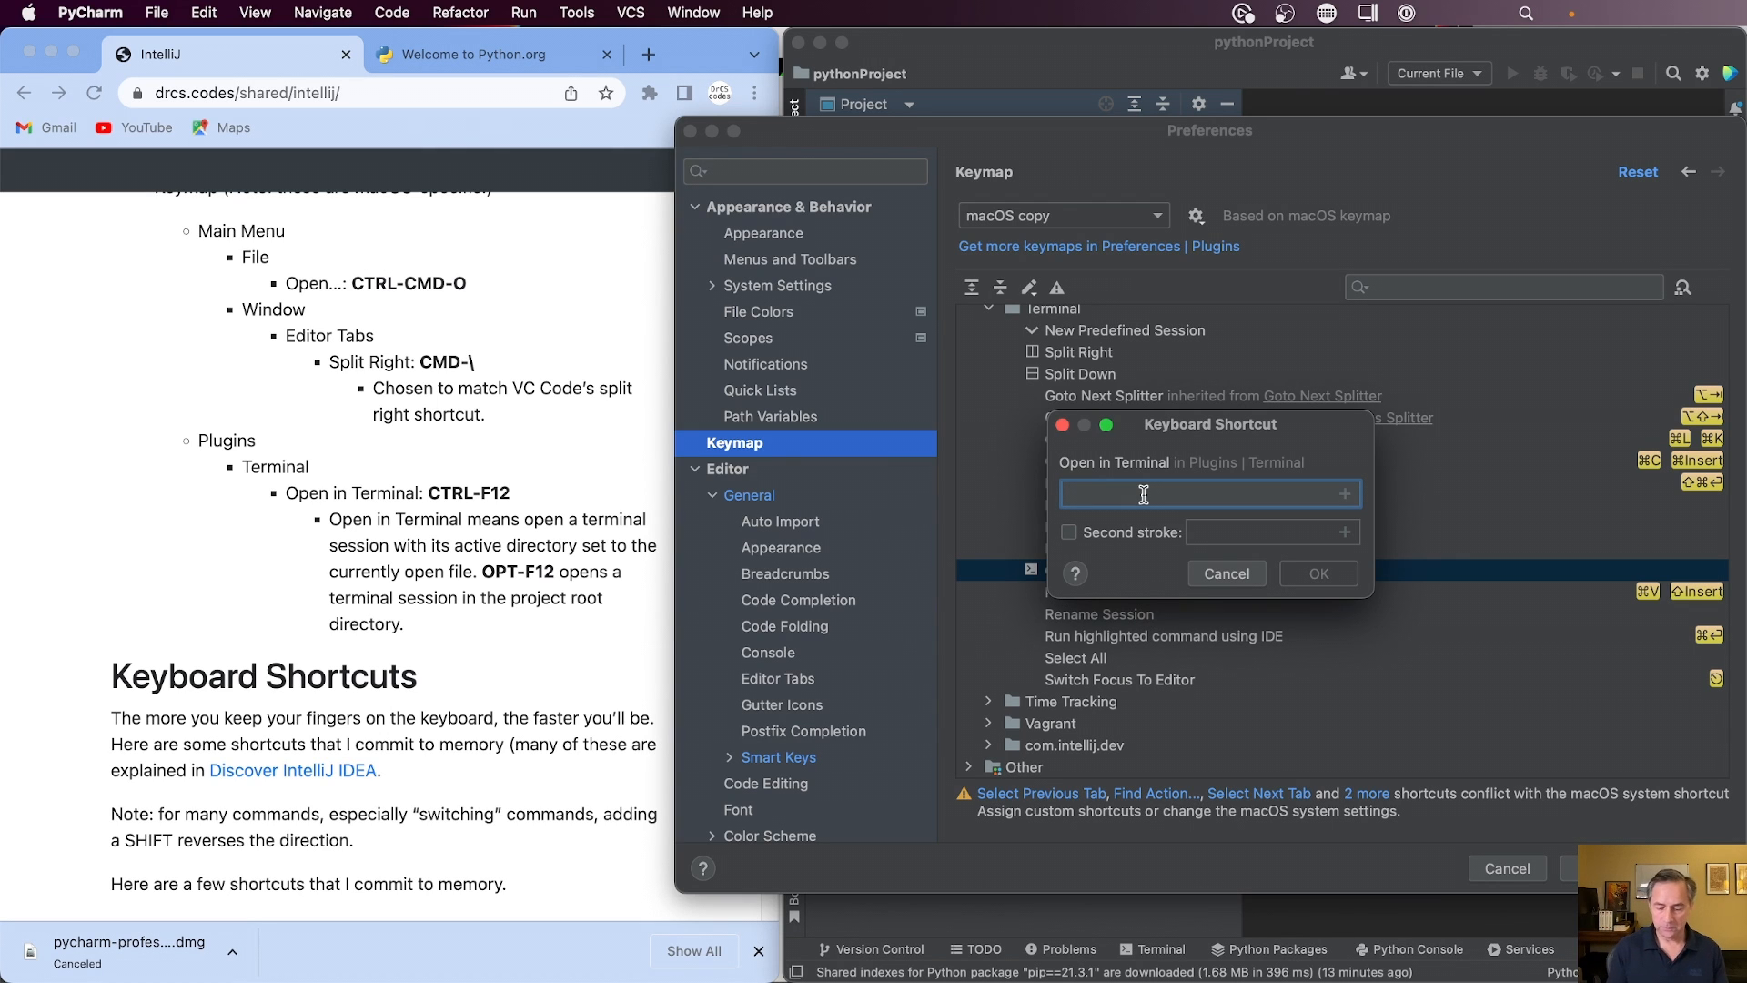
{"action": "key", "text": "ctrl+F12"}
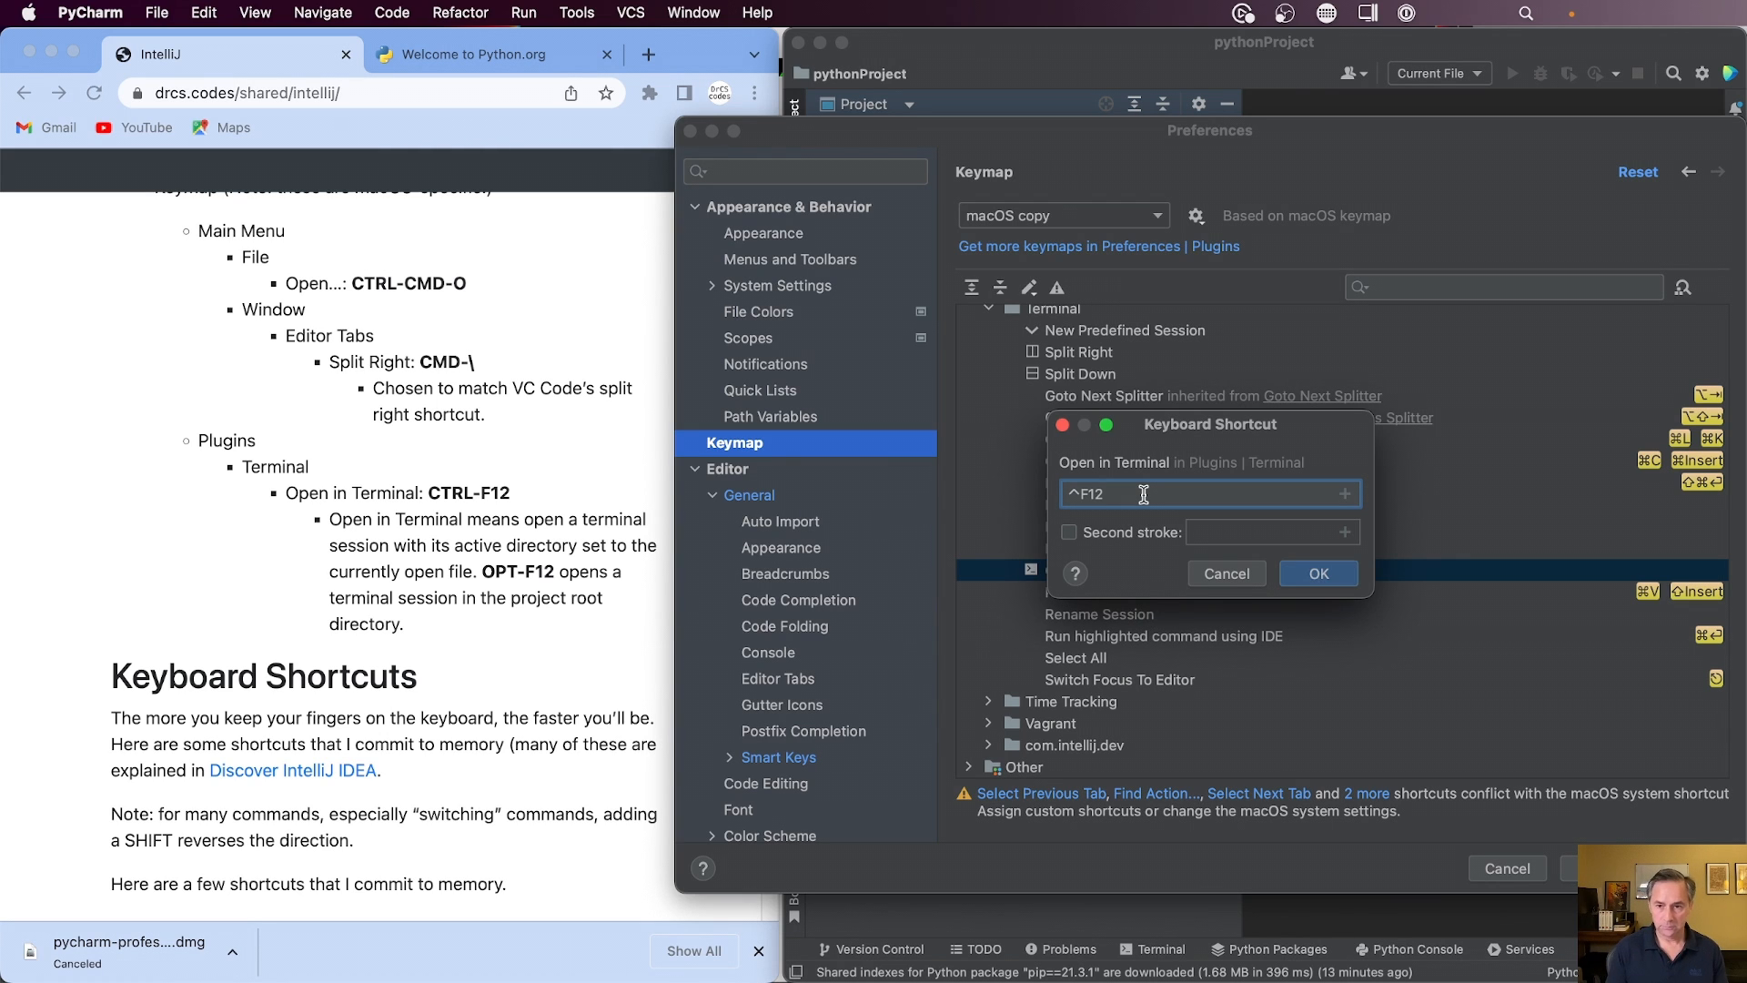
{"action": "left_click", "coordinate": [1308, 569]}
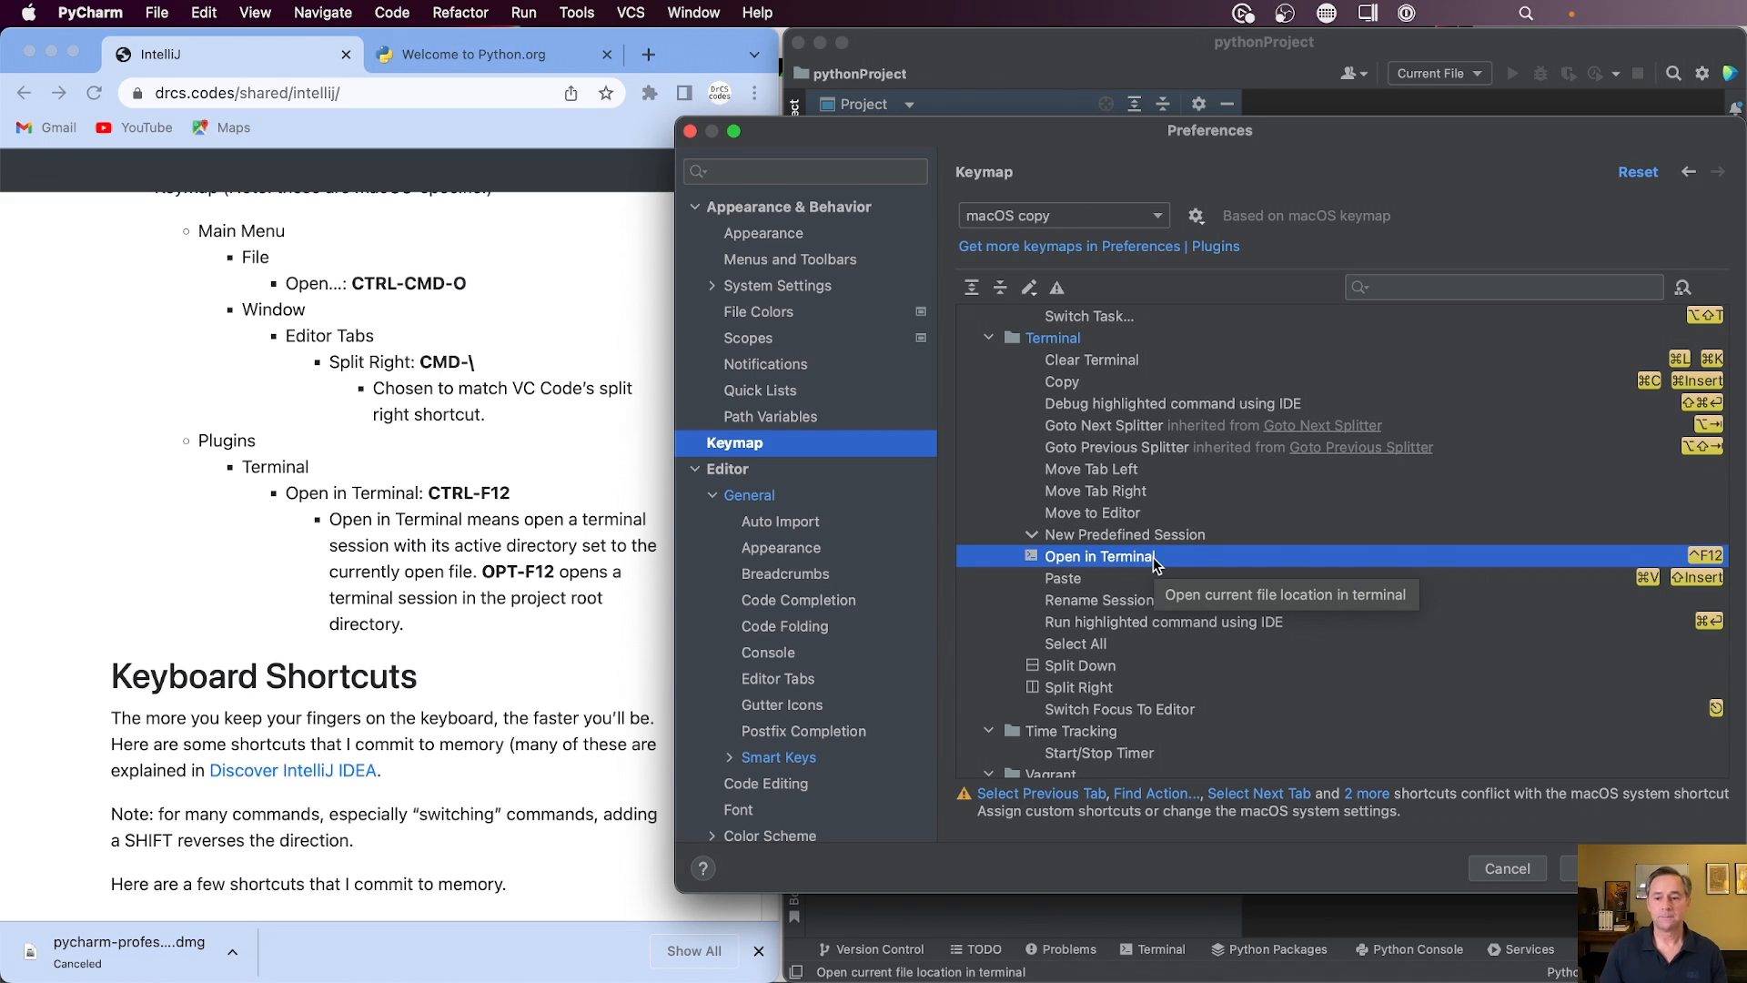
{"action": "left_click", "coordinate": [1690, 869]}
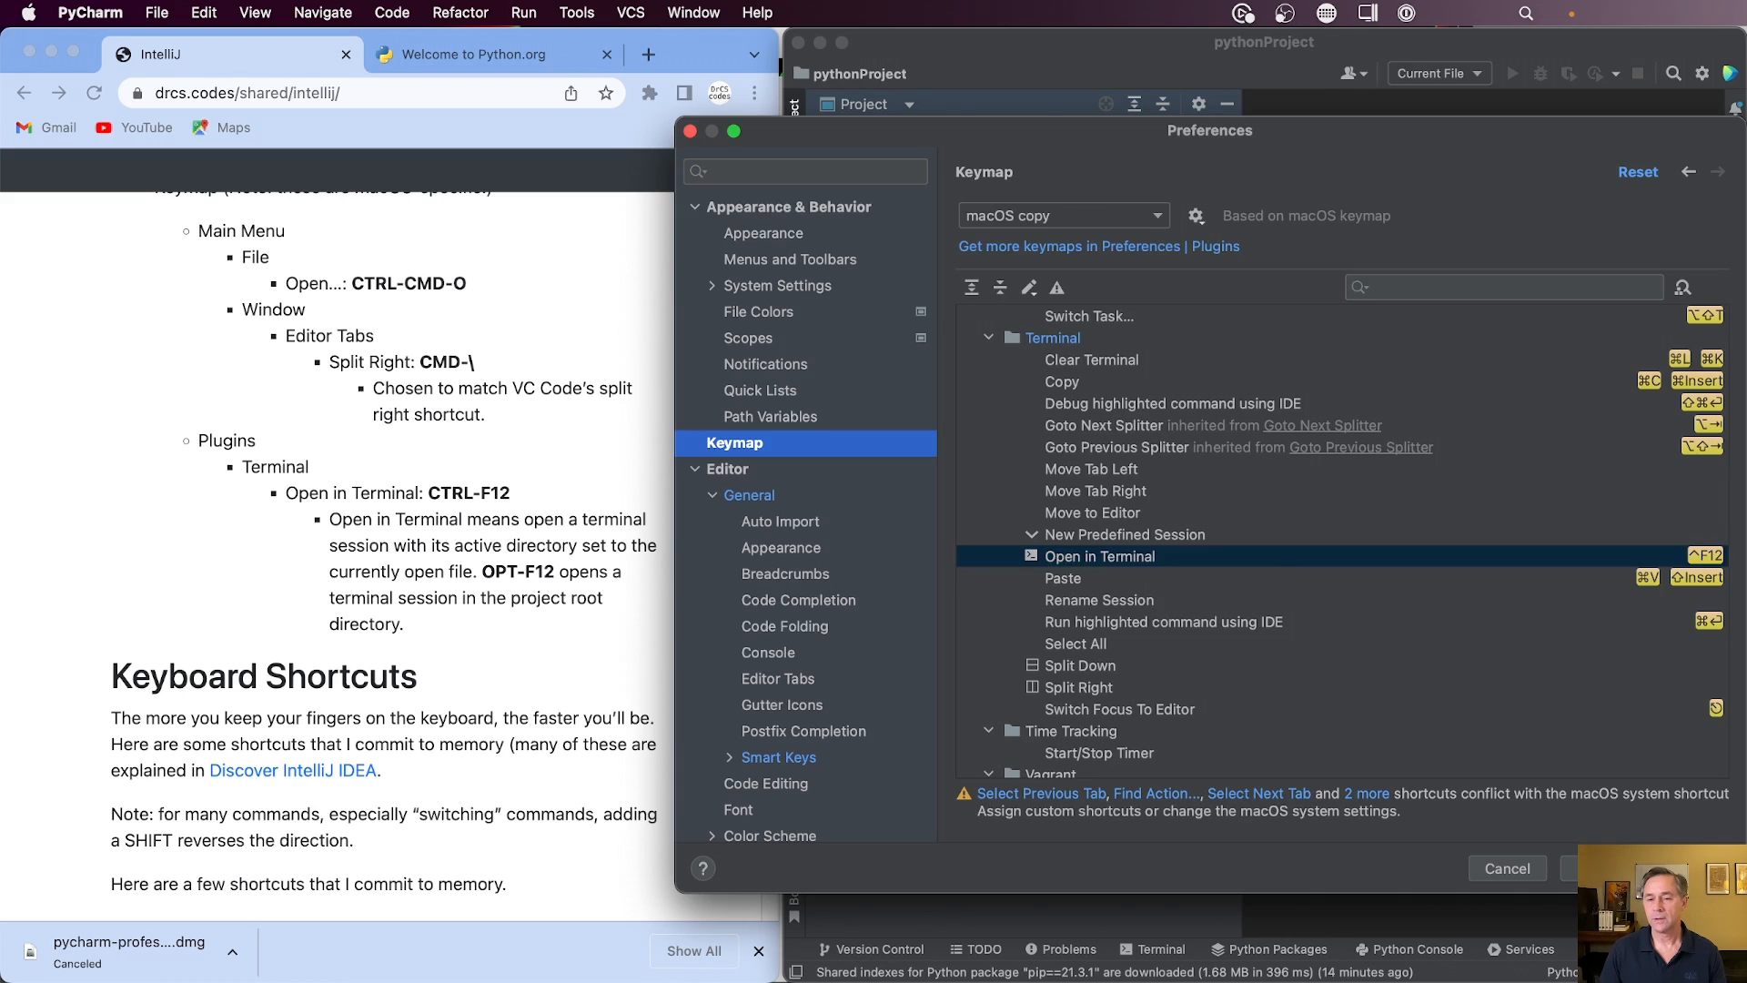